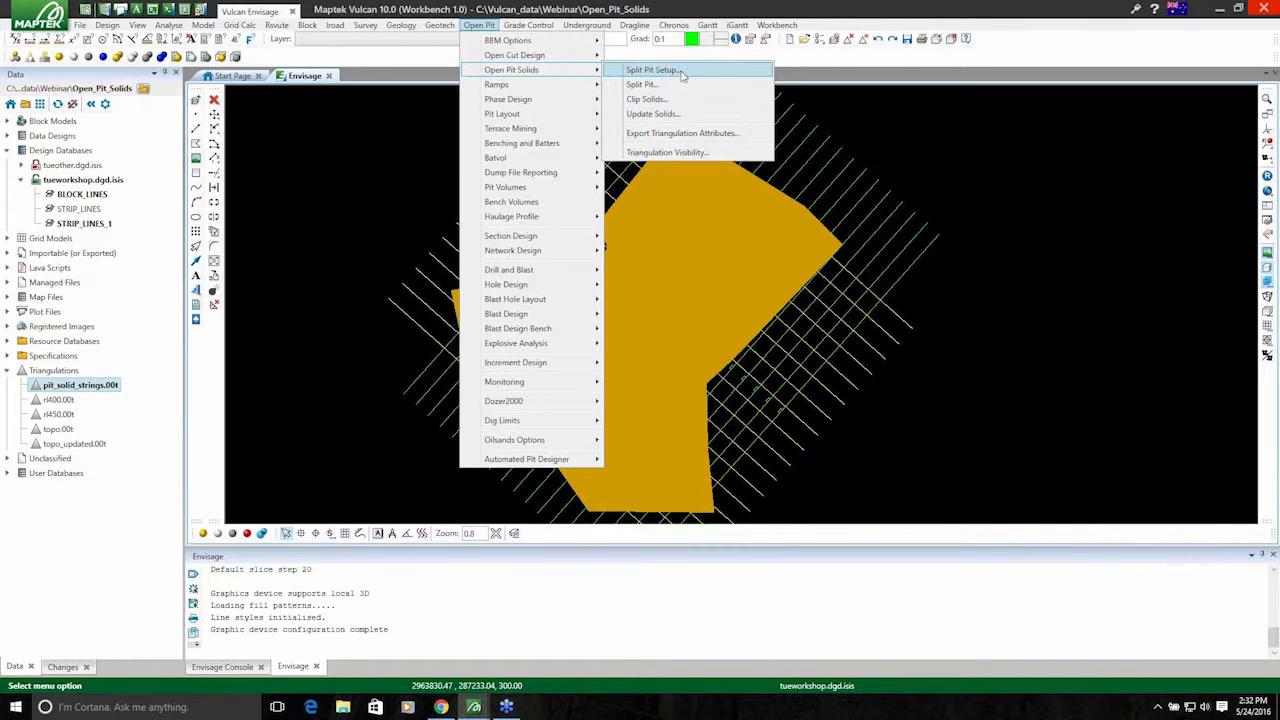
- Open the Split Pit Setup and load the webinar.bss specification file
{"action": "left_click", "coordinate": [651, 70]}
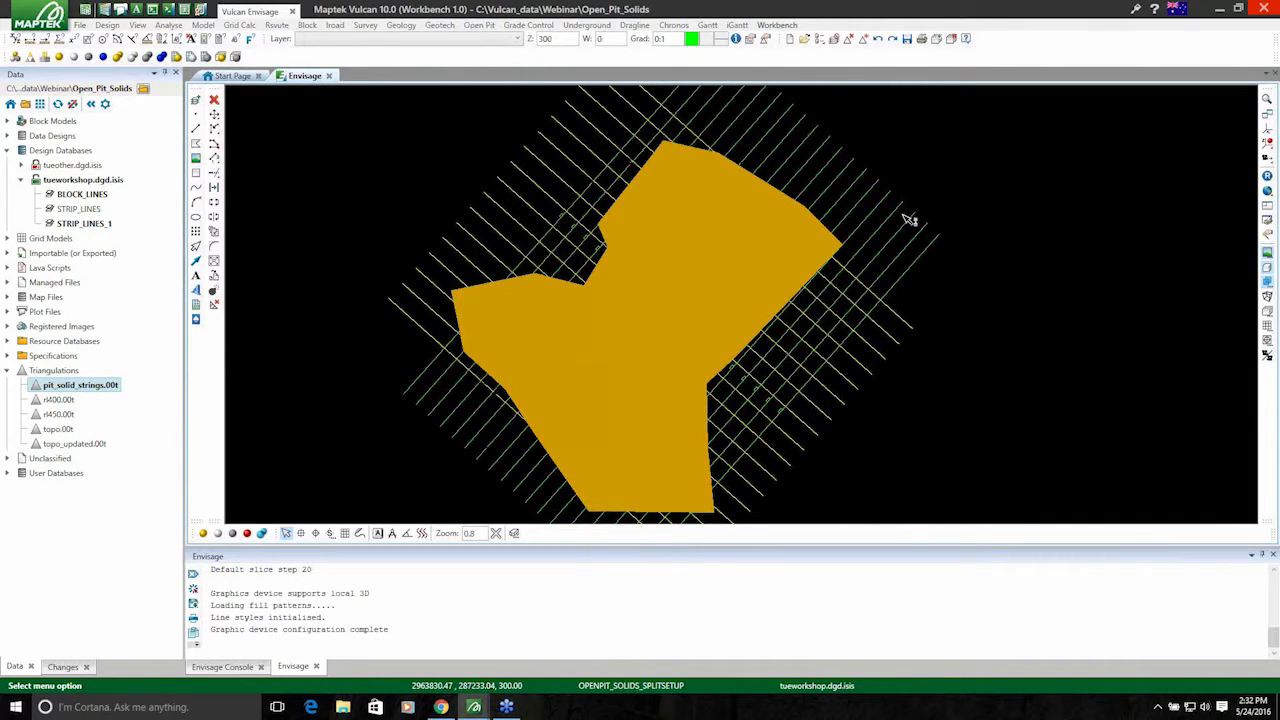
{"action": "left_click_drag", "start_coordinate": [700, 186], "coordinate": [755, 155]}
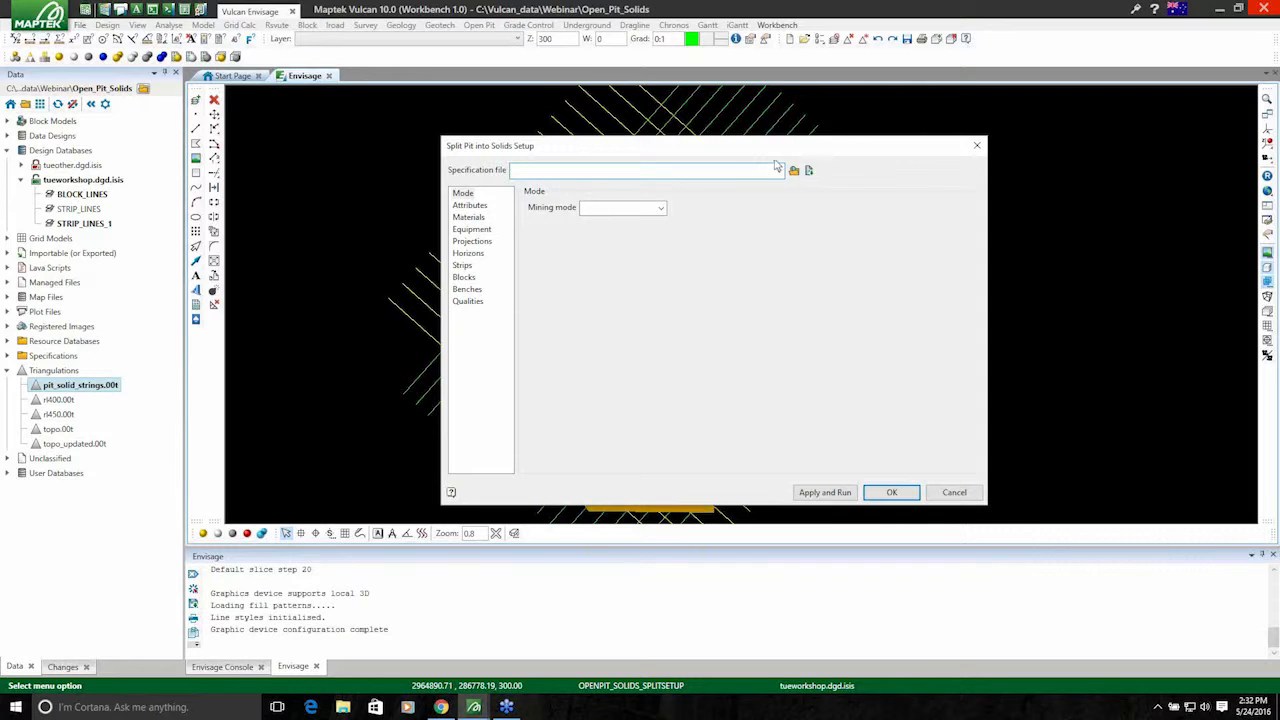
{"action": "left_click_drag", "start_coordinate": [763, 158], "coordinate": [875, 169]}
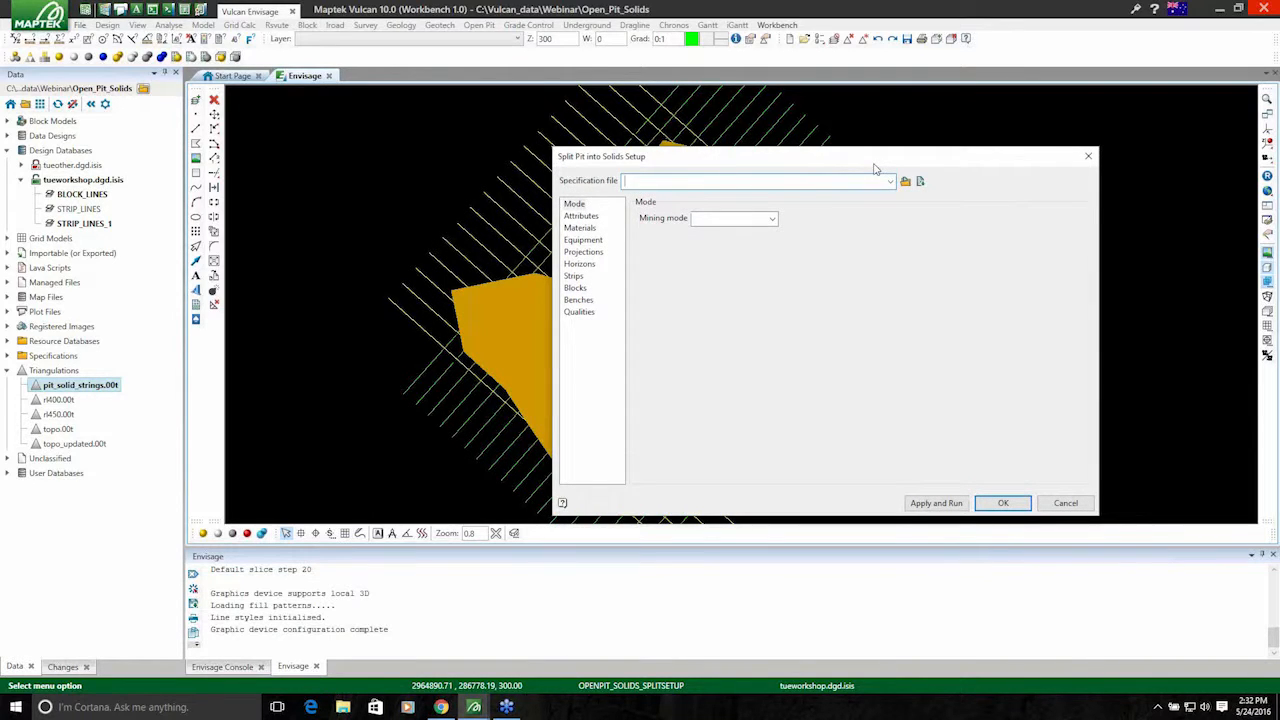
{"action": "left_click_drag", "start_coordinate": [874, 168], "coordinate": [986, 116]}
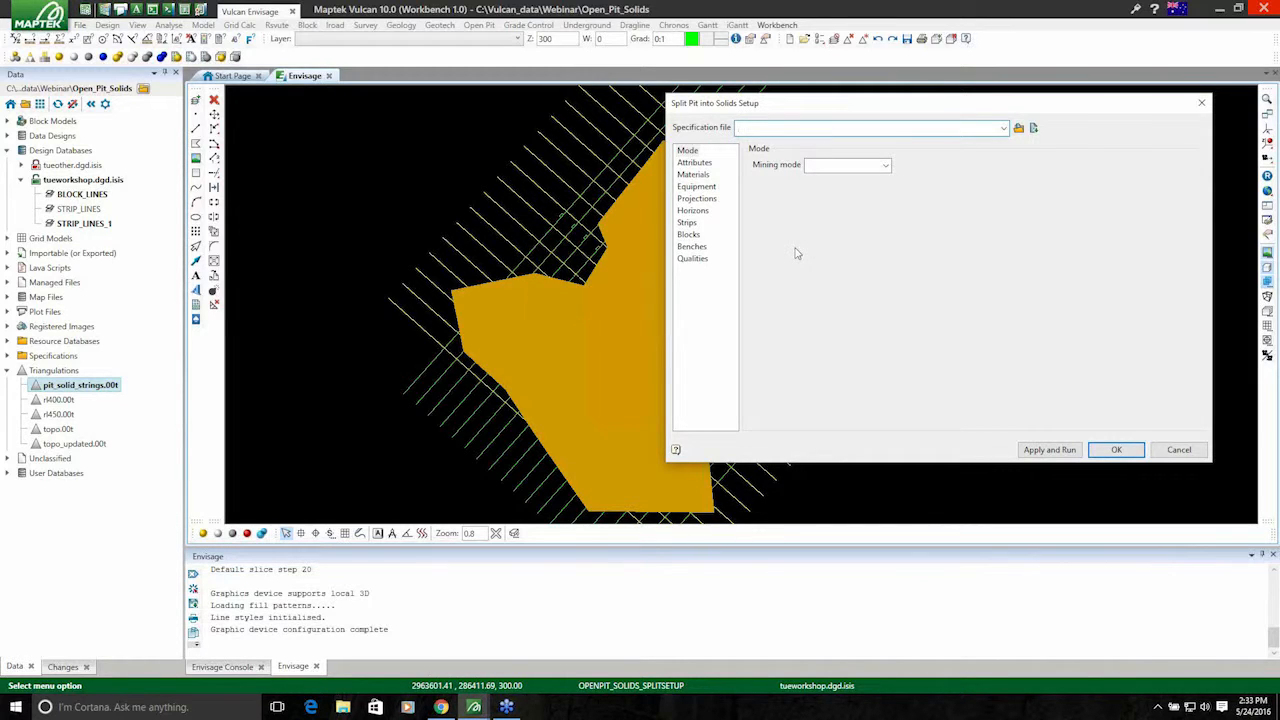
{"action": "left_click_drag", "start_coordinate": [858, 105], "coordinate": [561, 122]}
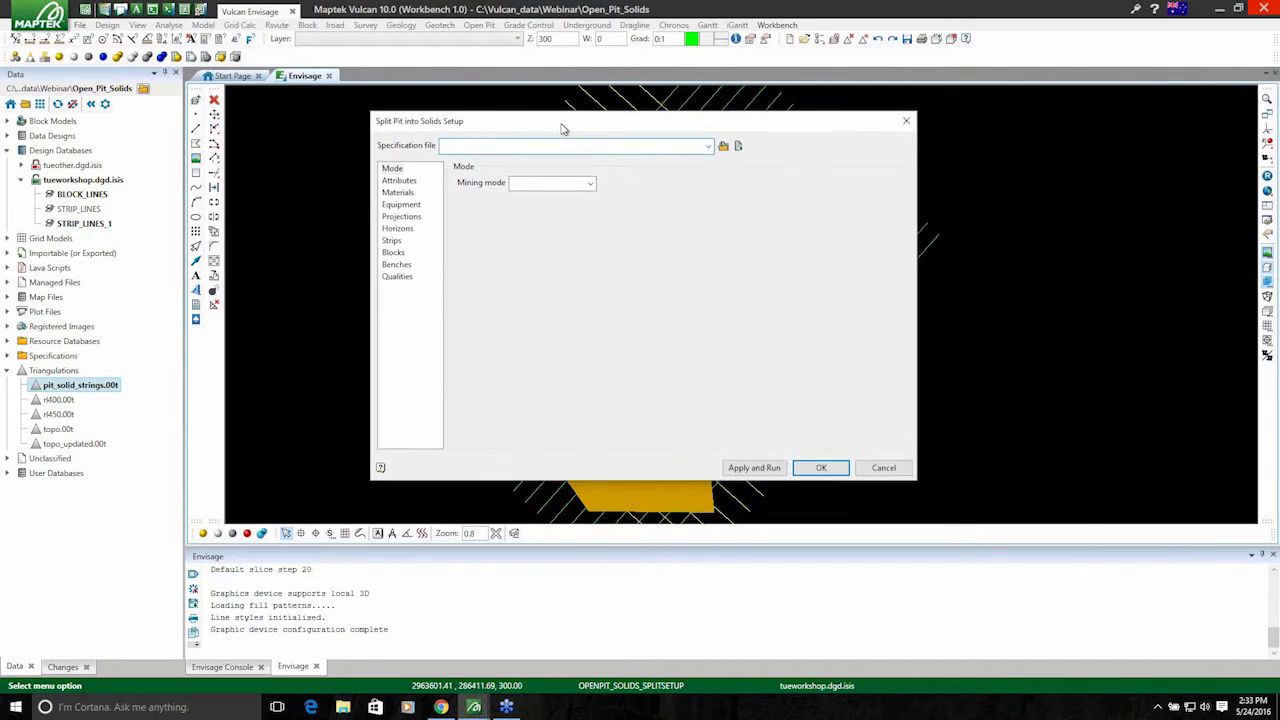
{"action": "left_click", "coordinate": [709, 146]}
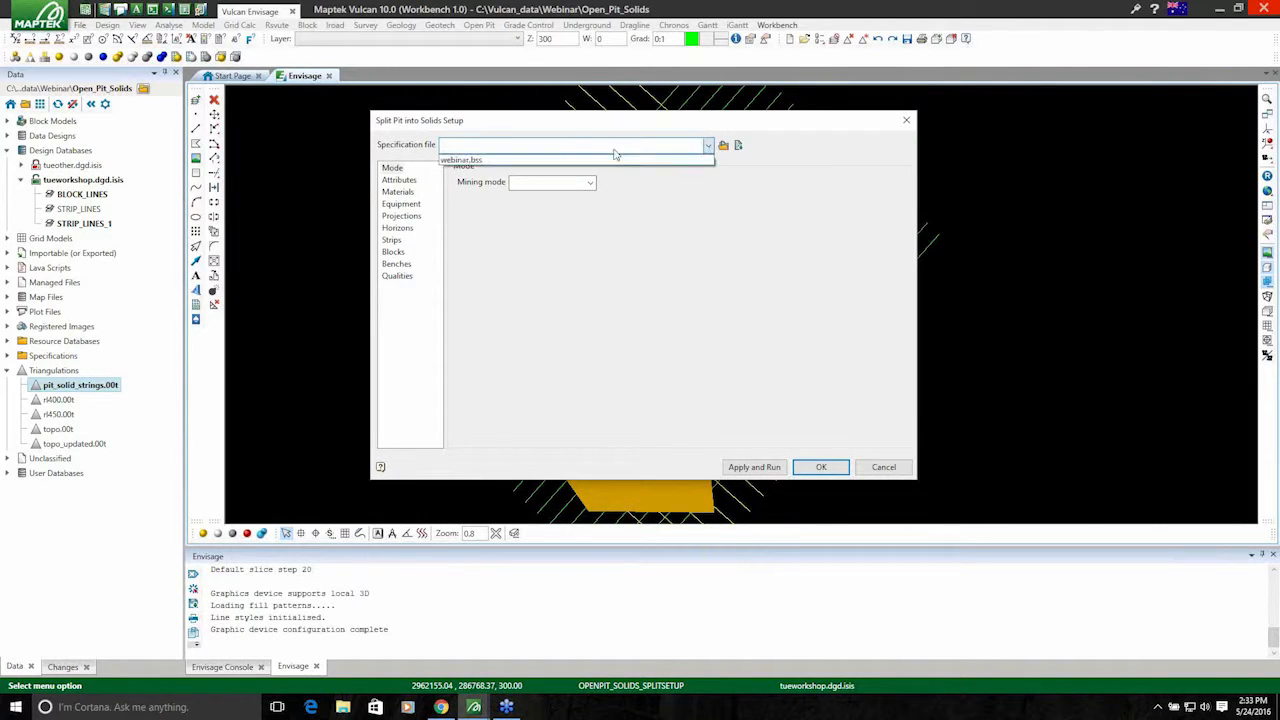
{"action": "left_click", "coordinate": [480, 162]}
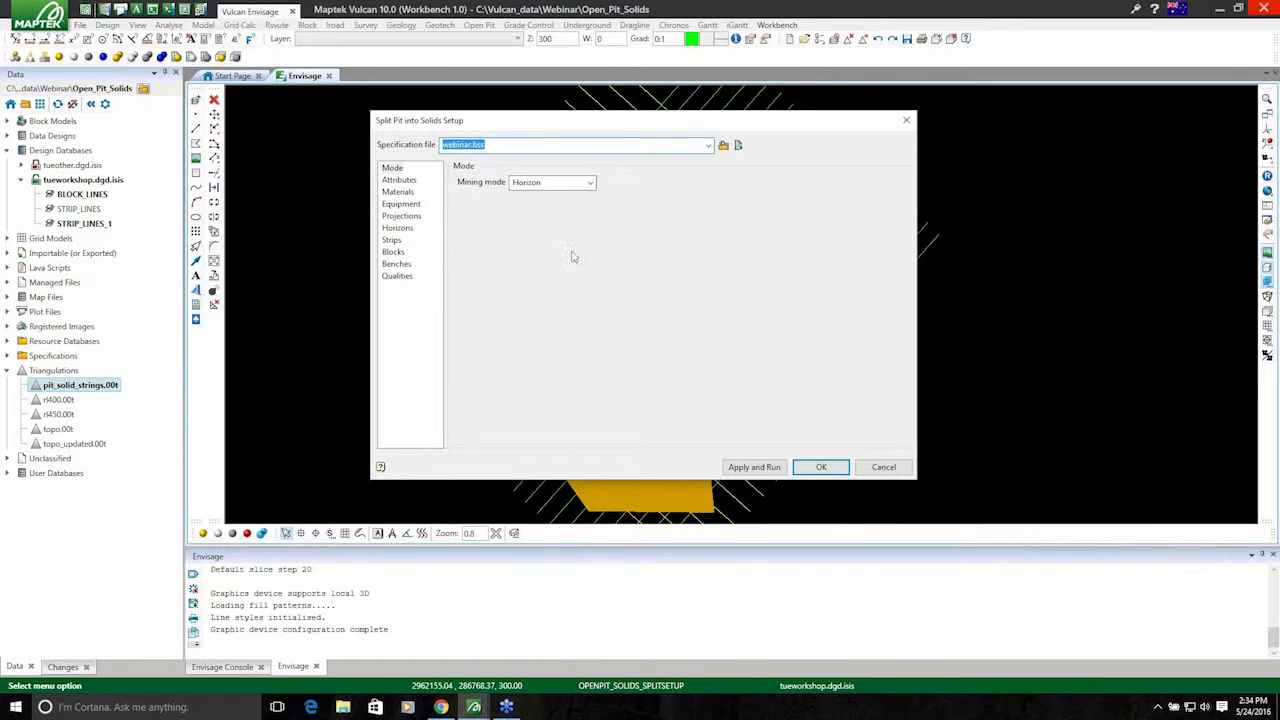
- Set the mining mode of the pit split specification to Horizon
{"action": "left_click", "coordinate": [391, 168]}
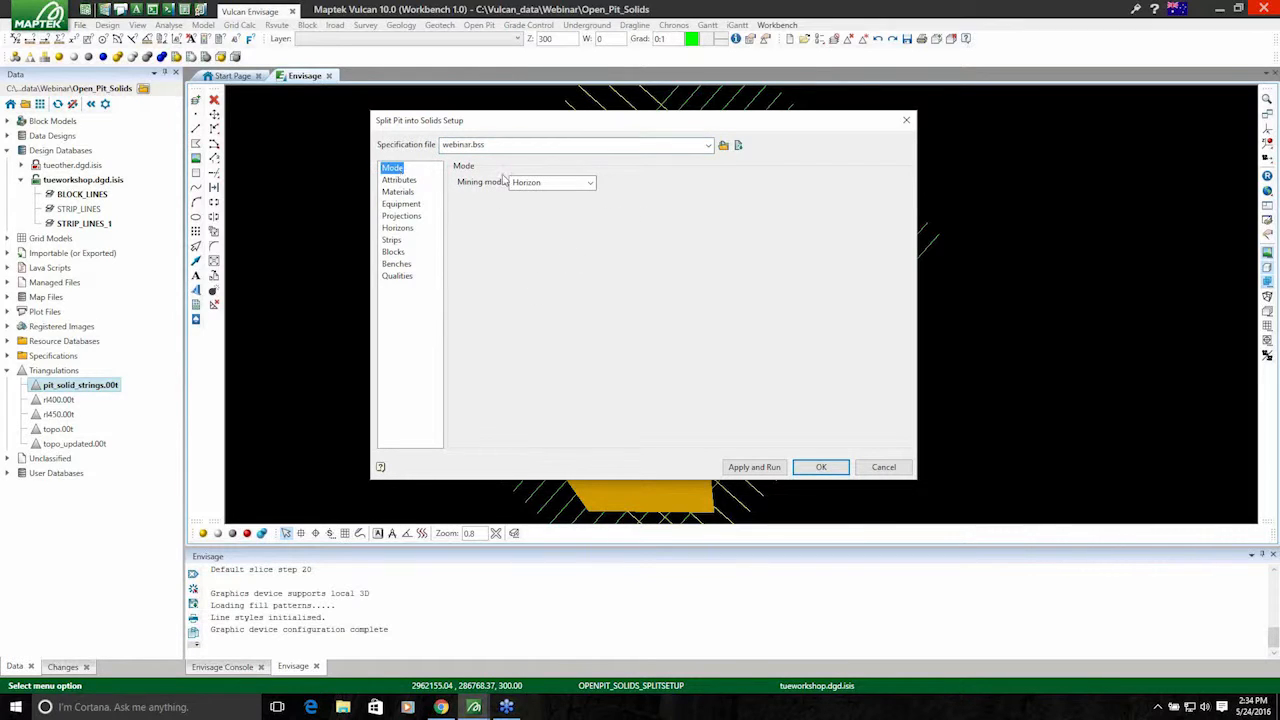
{"action": "left_click", "coordinate": [591, 184]}
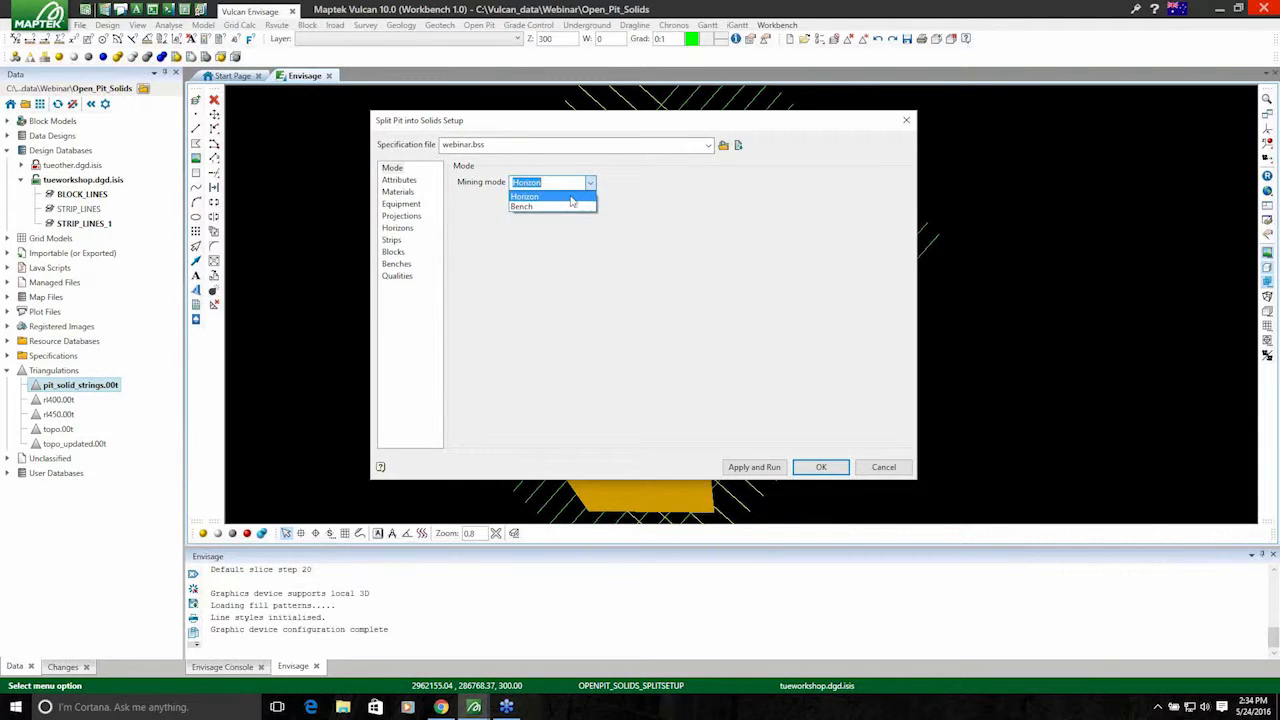
{"action": "left_click", "coordinate": [572, 198]}
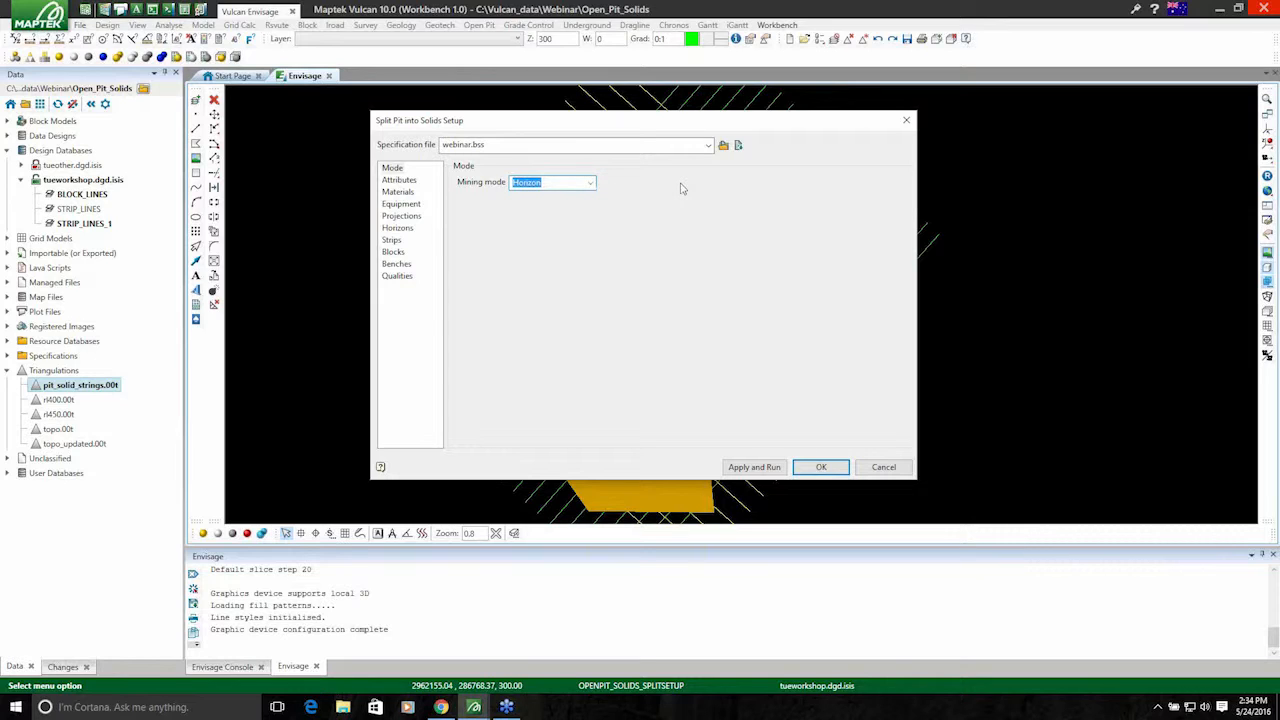
{"action": "left_click", "coordinate": [590, 186]}
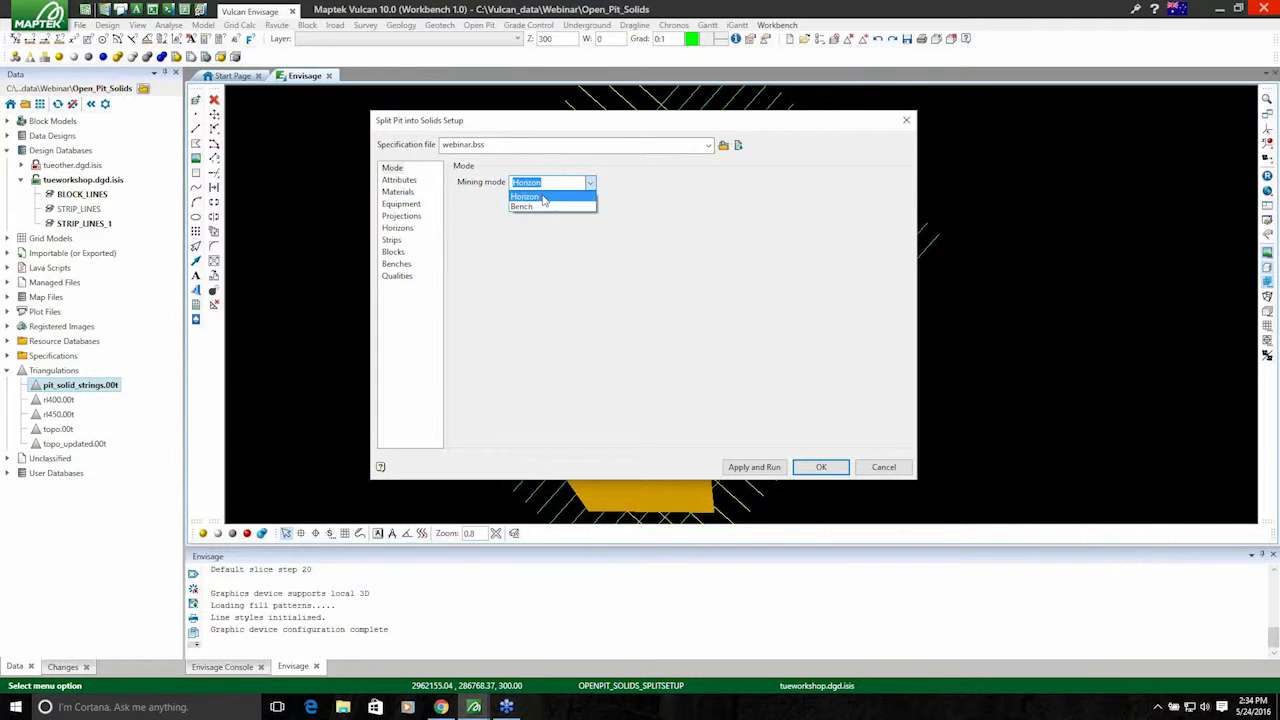
{"action": "left_click", "coordinate": [543, 197]}
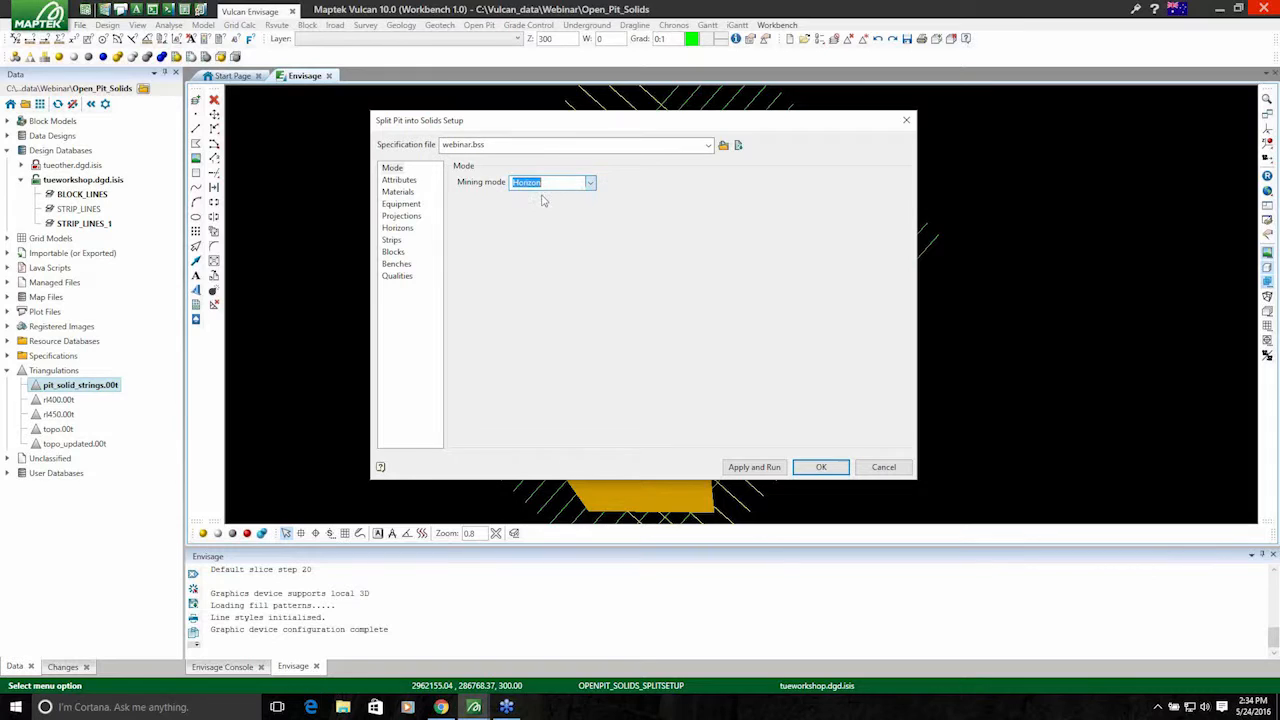
- Review the specification's attribute names, material values, equipment option, projection and berm settings, and horizon details
{"action": "left_click", "coordinate": [398, 181]}
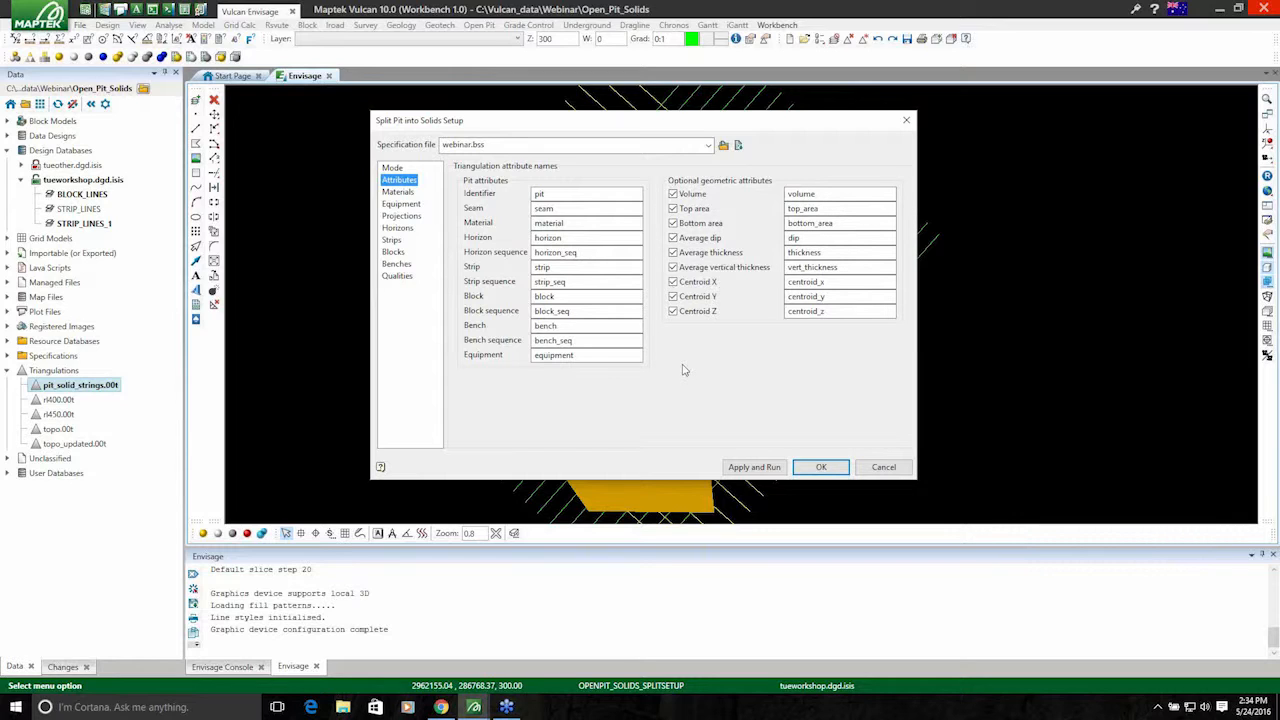
{"action": "left_click", "coordinate": [399, 192]}
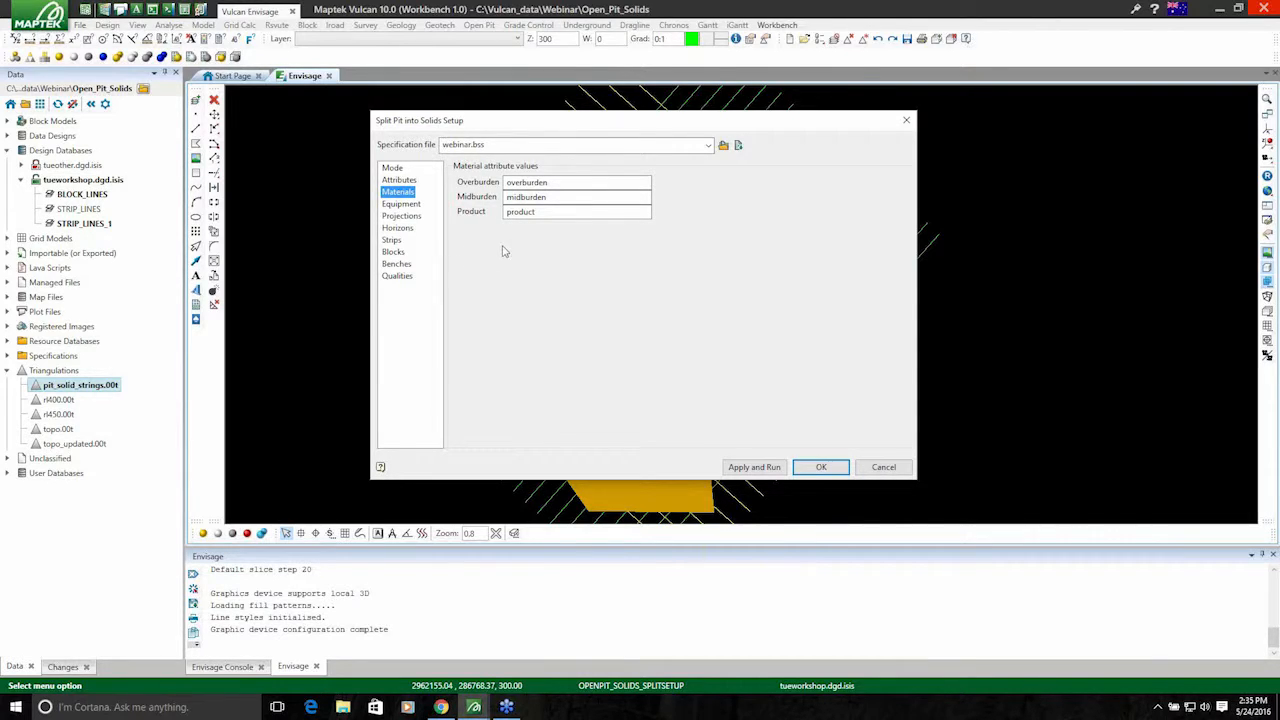
{"action": "left_click", "coordinate": [400, 204]}
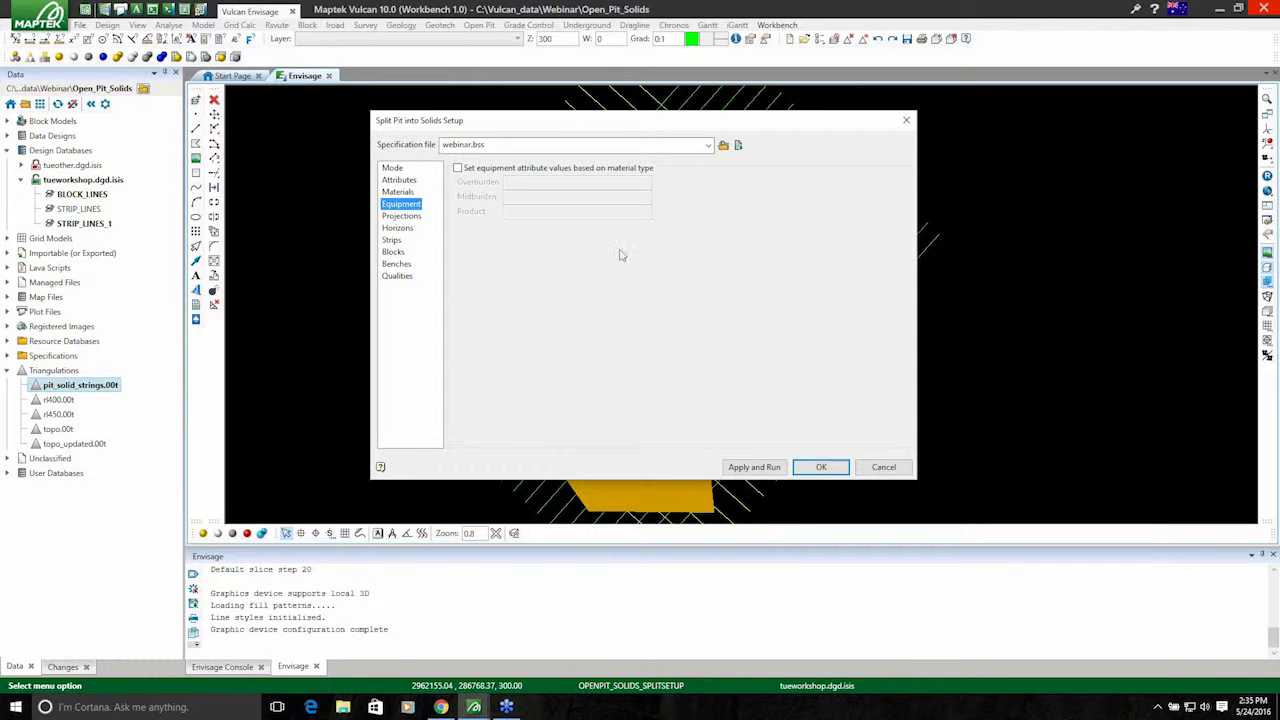
{"action": "left_click", "coordinate": [401, 216]}
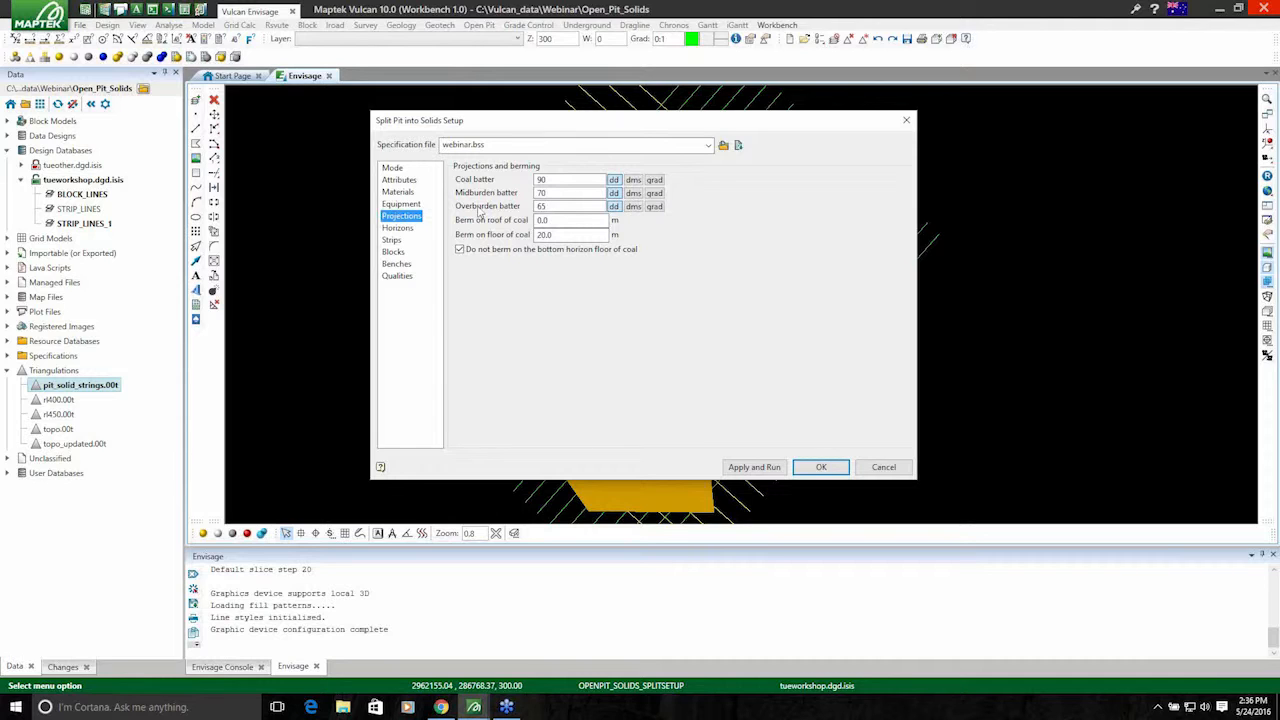
{"action": "left_click", "coordinate": [398, 230]}
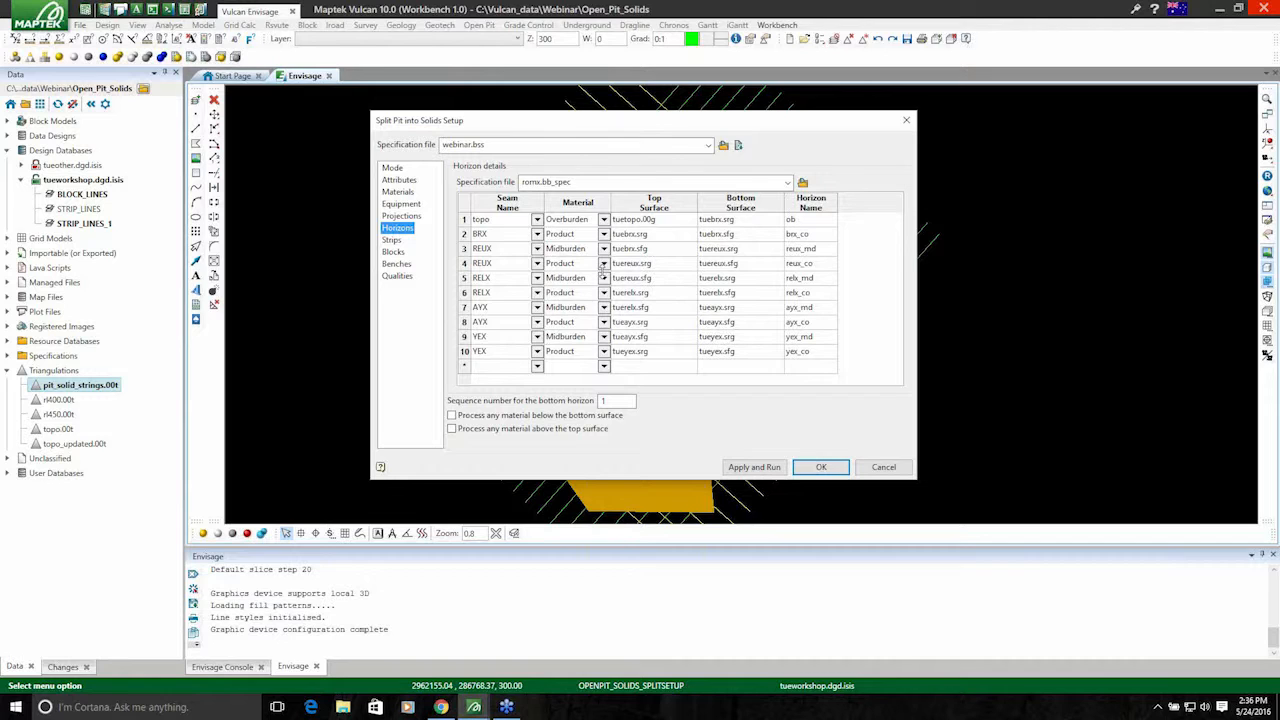
- Examine the strip definition, block selection and naming, benching, and quality calculation settings against the pit design
{"action": "left_click", "coordinate": [393, 242]}
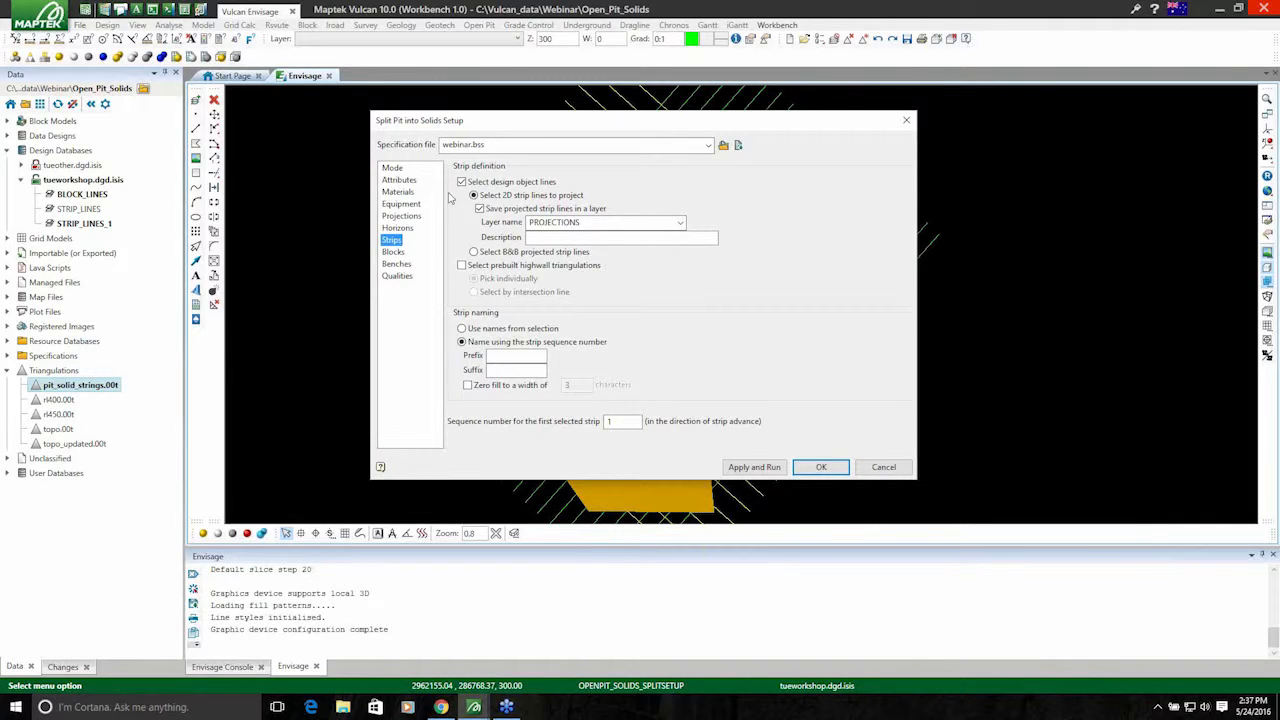
{"action": "left_click_drag", "start_coordinate": [630, 122], "coordinate": [418, 125]}
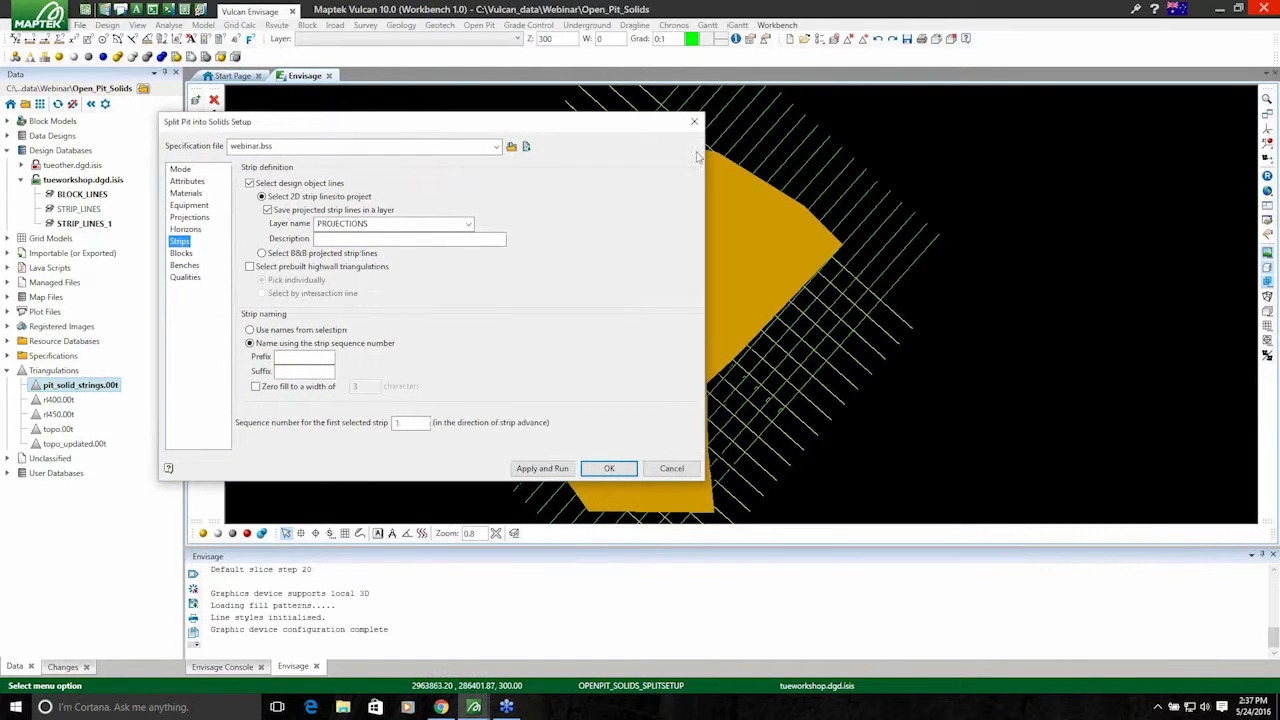
{"action": "left_click_drag", "start_coordinate": [398, 130], "coordinate": [606, 139]}
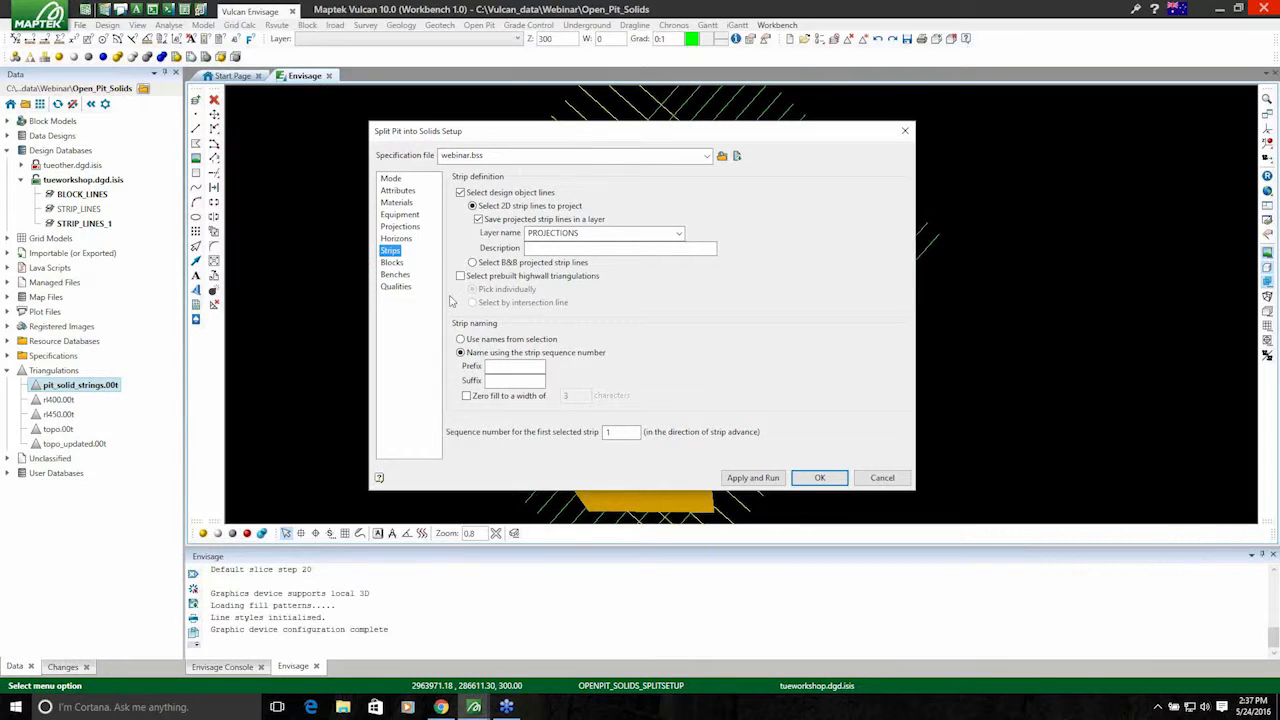
{"action": "left_click", "coordinate": [392, 263]}
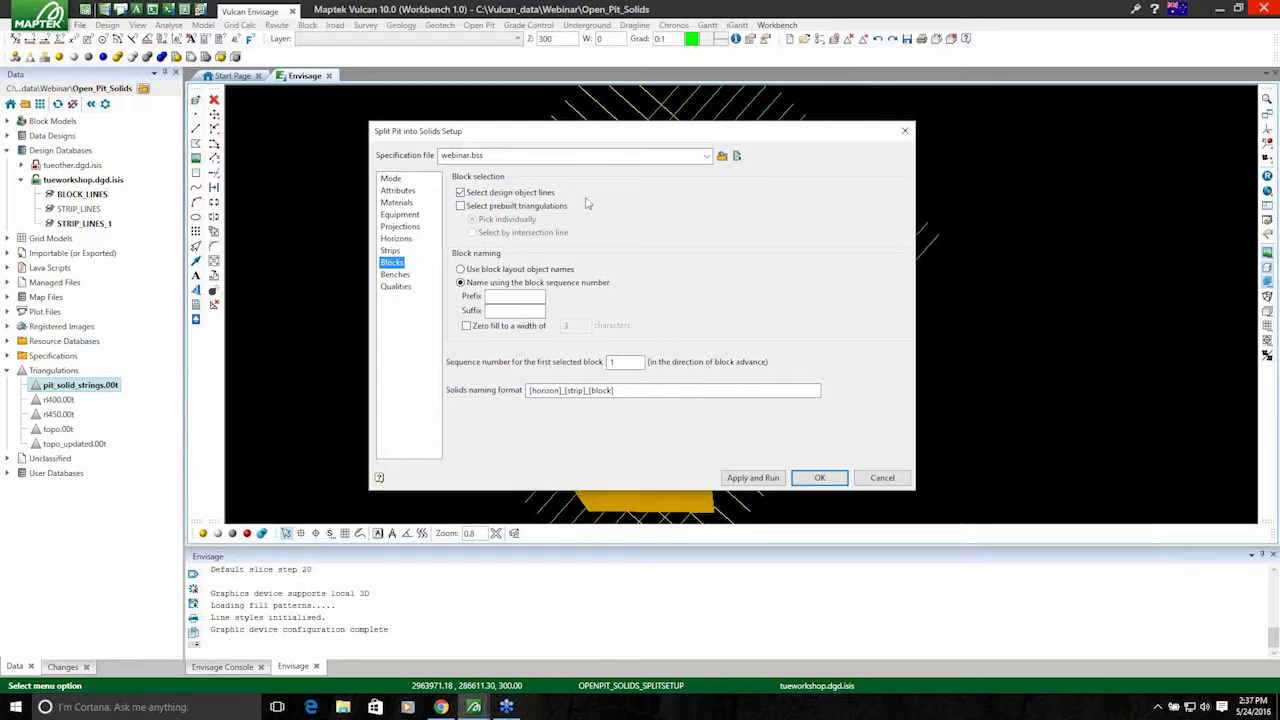
{"action": "left_click_drag", "start_coordinate": [615, 142], "coordinate": [843, 178]}
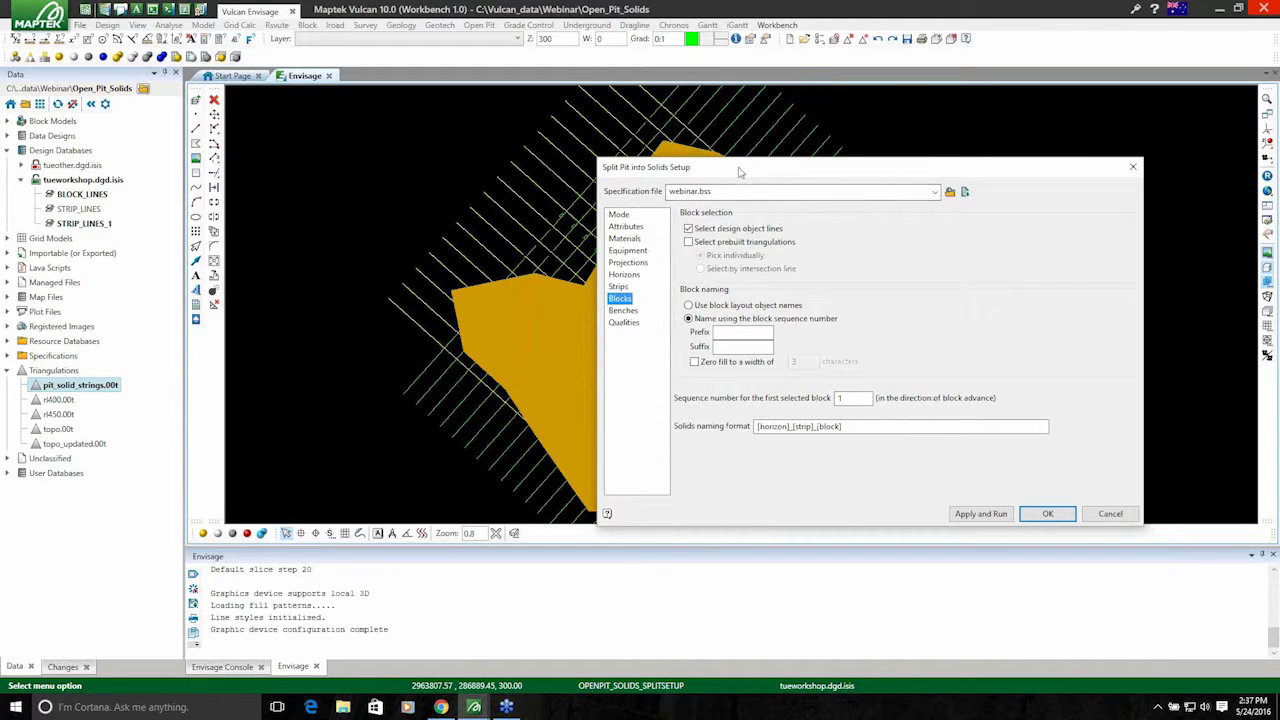
{"action": "left_click_drag", "start_coordinate": [740, 172], "coordinate": [490, 124]}
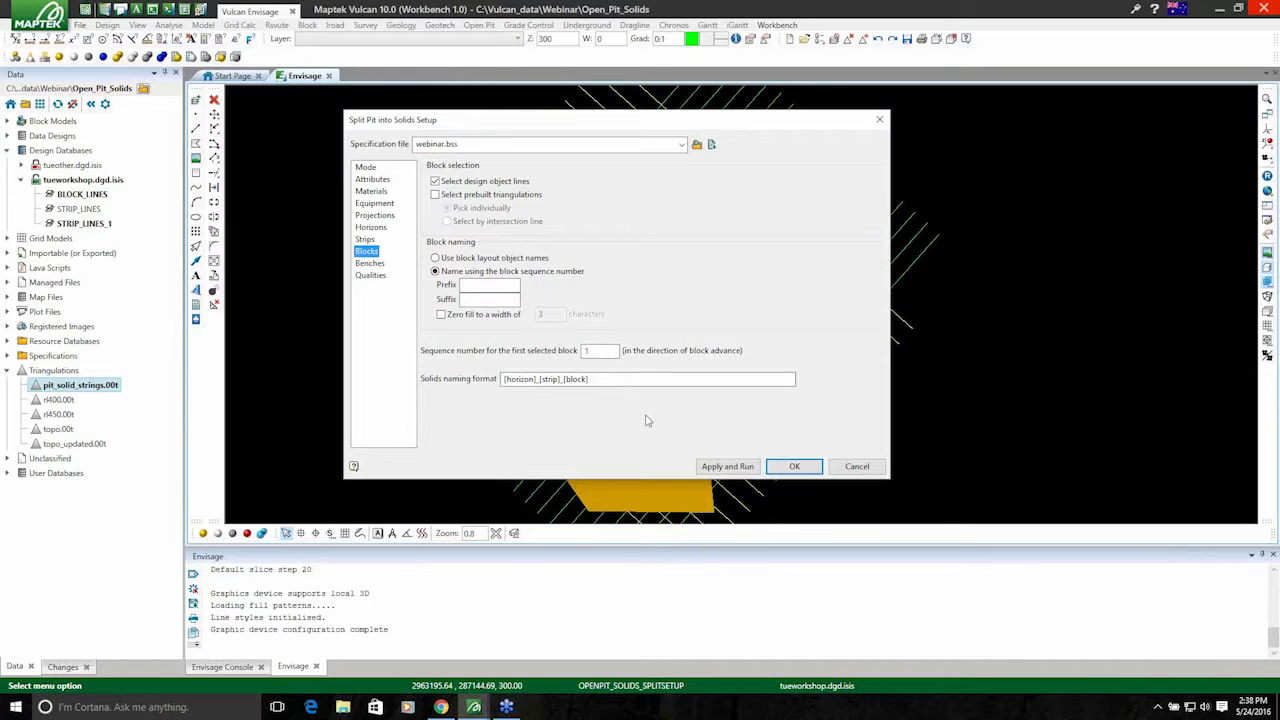
{"action": "left_click", "coordinate": [369, 263]}
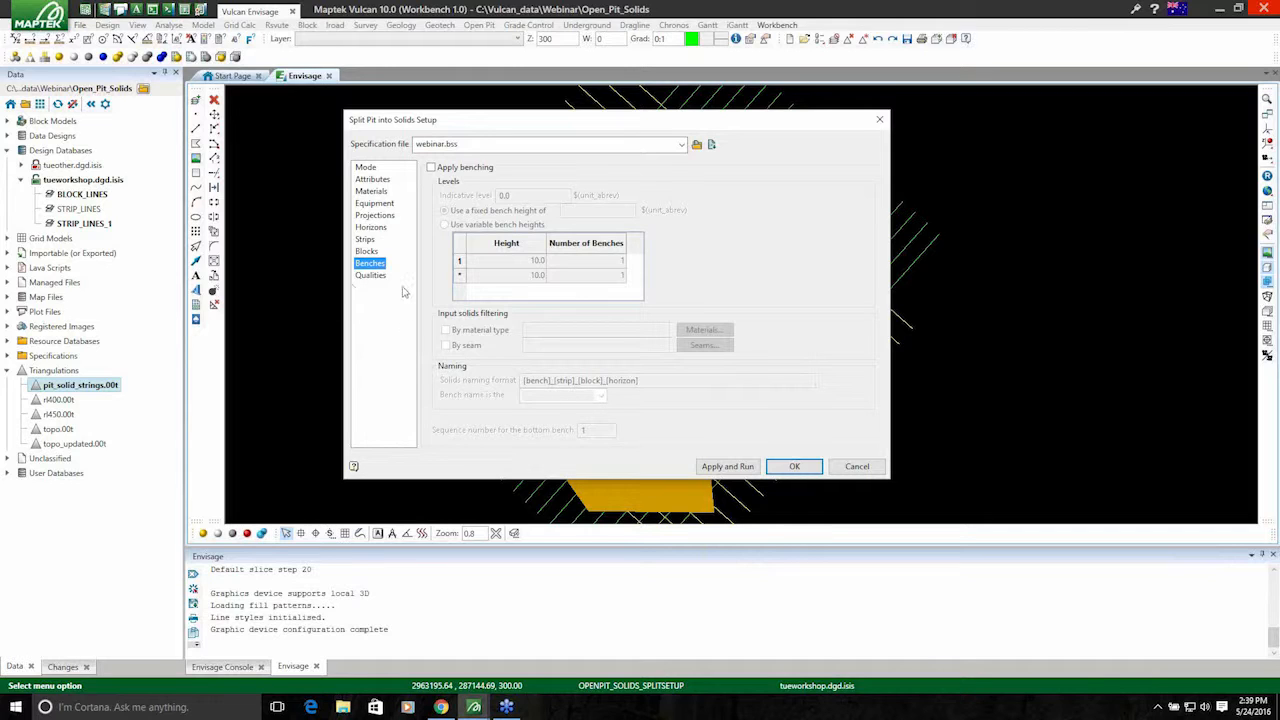
{"action": "left_click", "coordinate": [370, 277]}
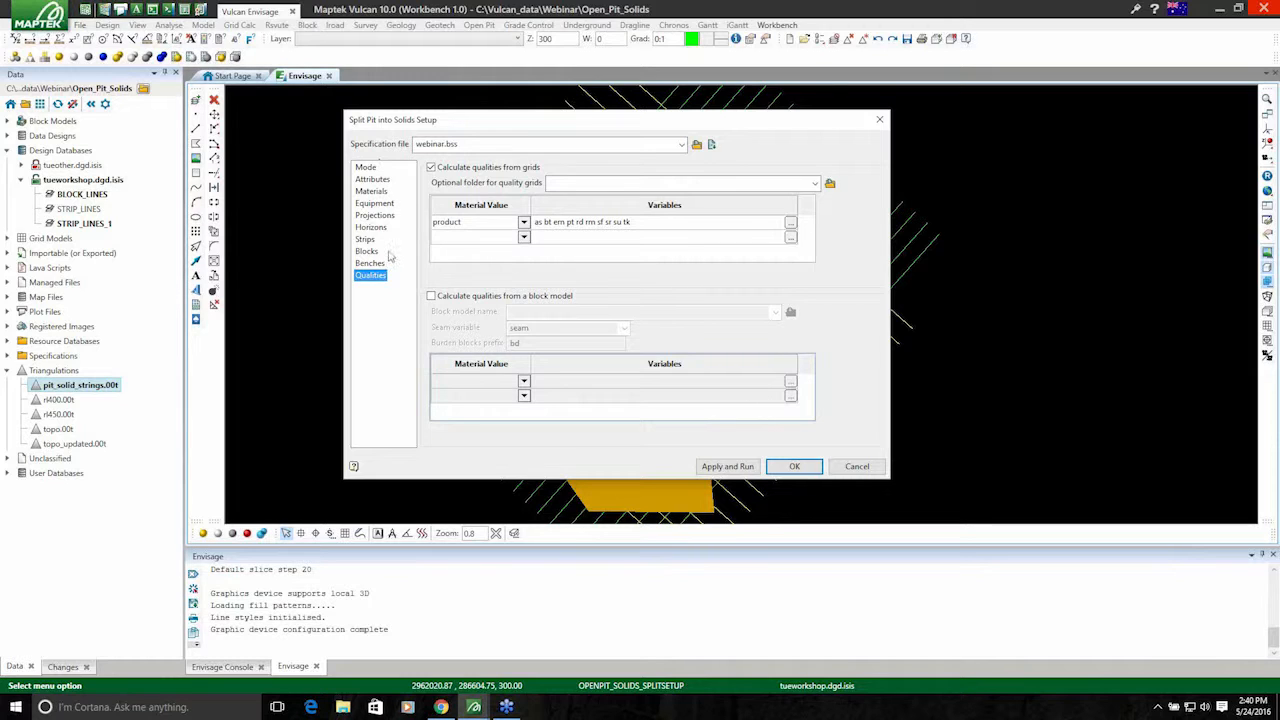
{"action": "left_click", "coordinate": [365, 240]}
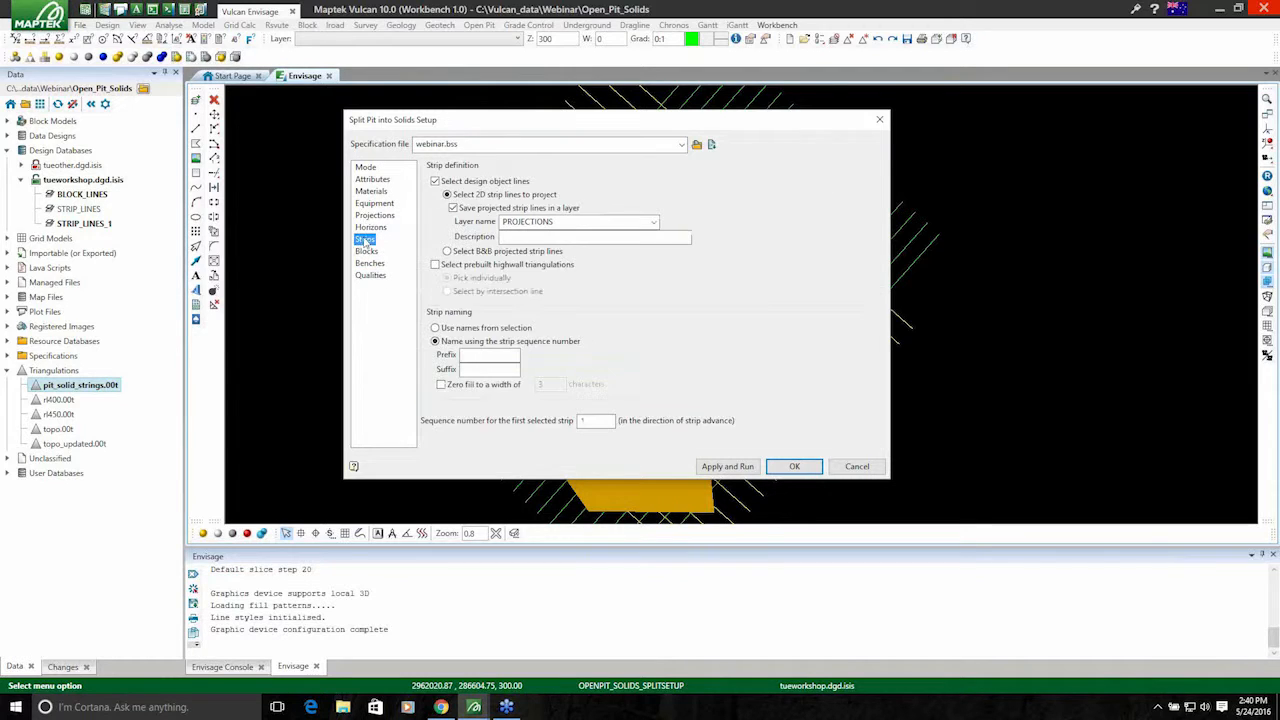
- Apply the setup and run the split on pit_solid_strings.00t, with webinar.tri as the parent folder for results
{"action": "left_click", "coordinate": [735, 467]}
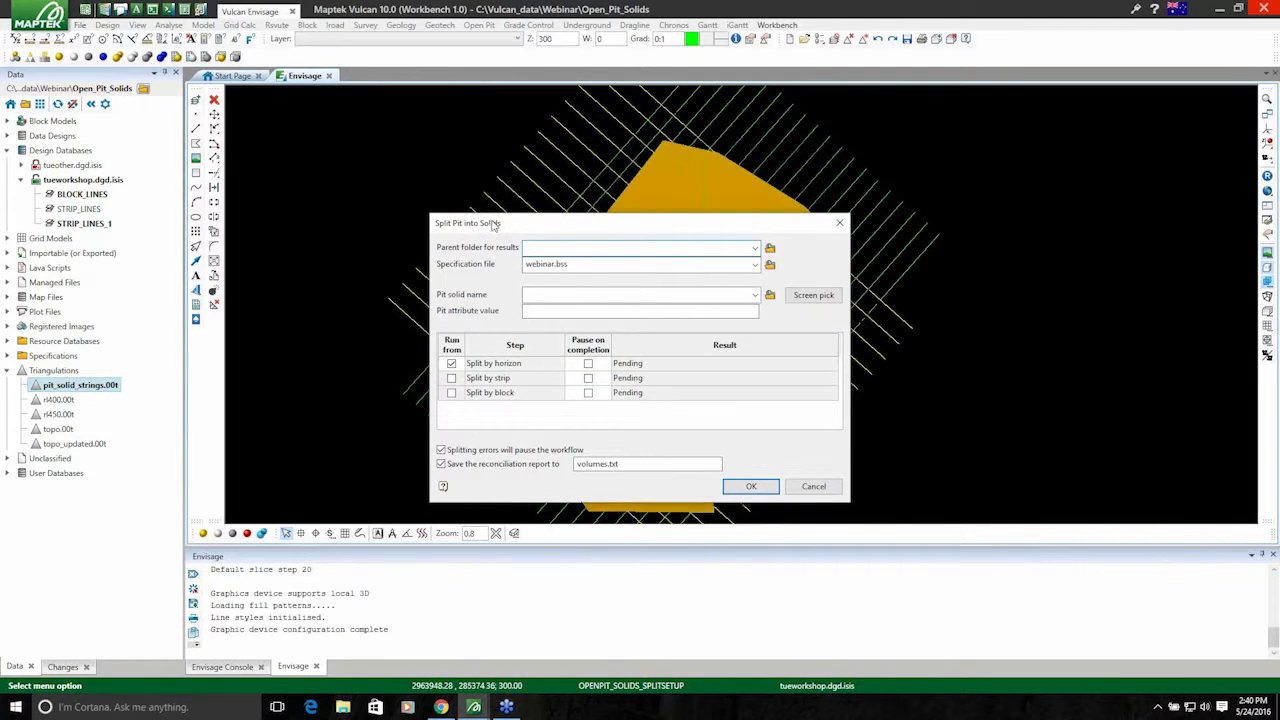
{"action": "left_click_drag", "start_coordinate": [505, 213], "coordinate": [508, 184]}
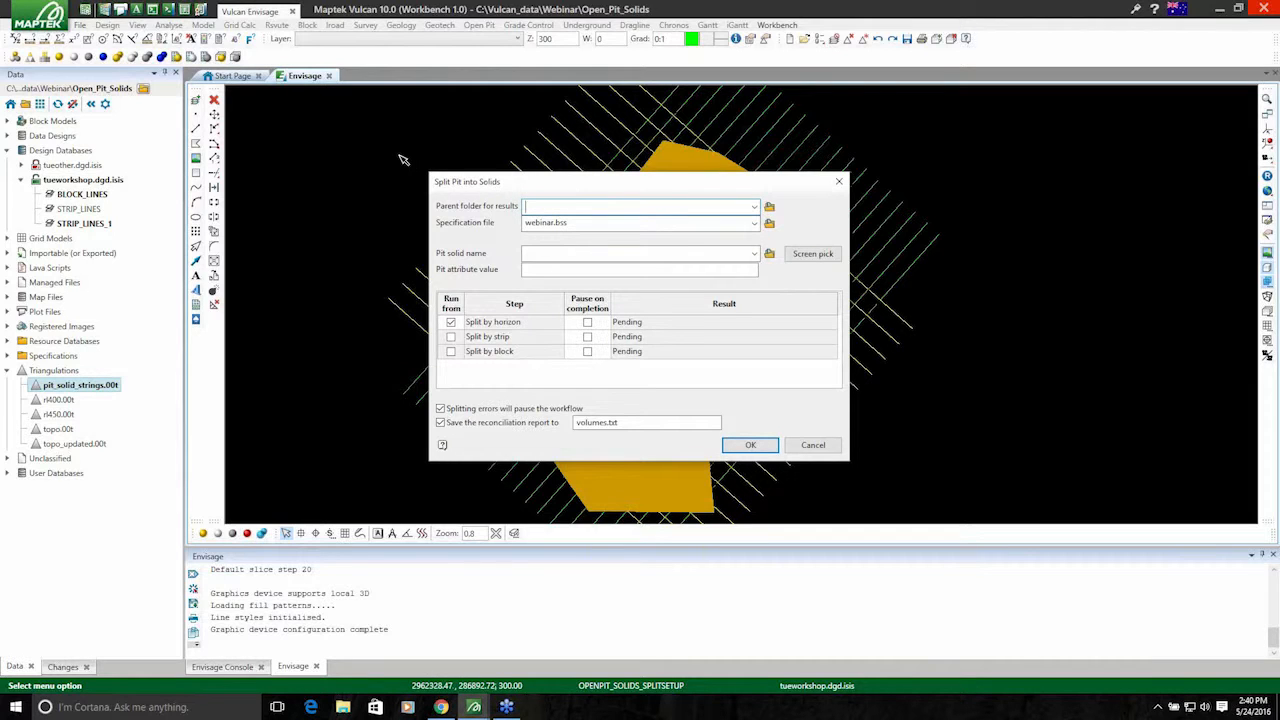
{"action": "type", "text": "webinar.tri"}
{"action": "left_click", "coordinate": [696, 226]}
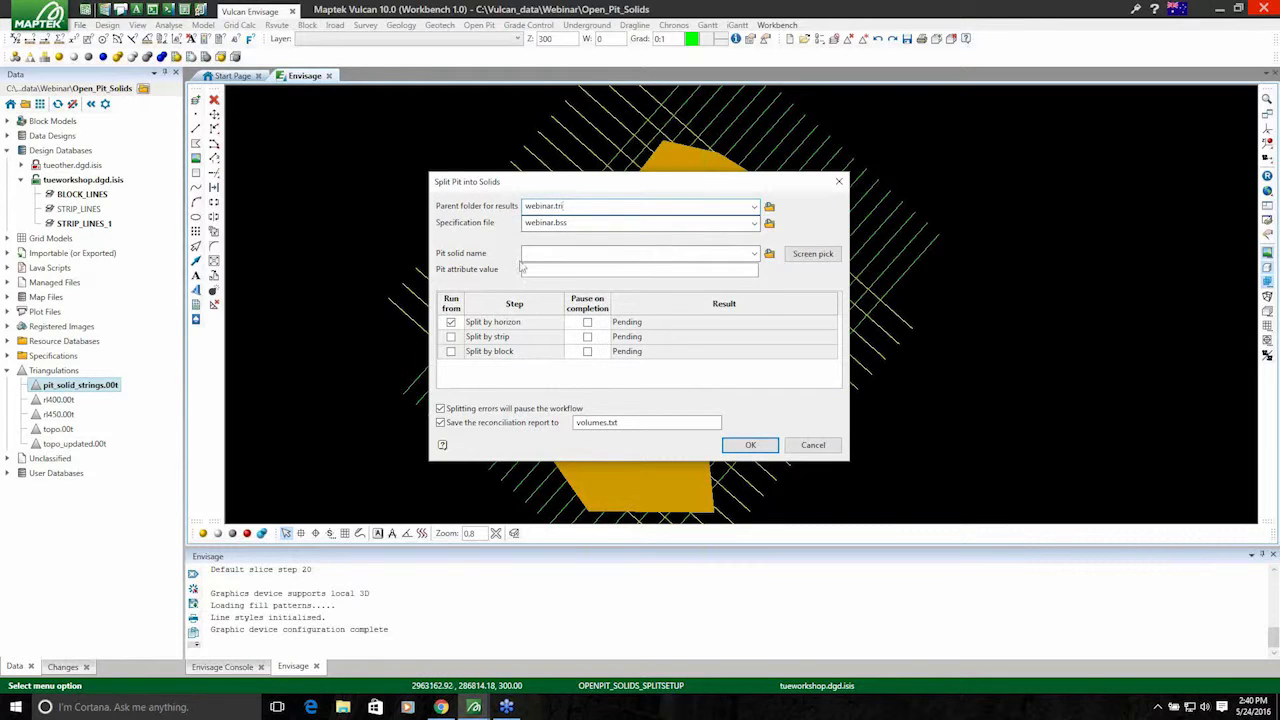
{"action": "left_click", "coordinate": [754, 257]}
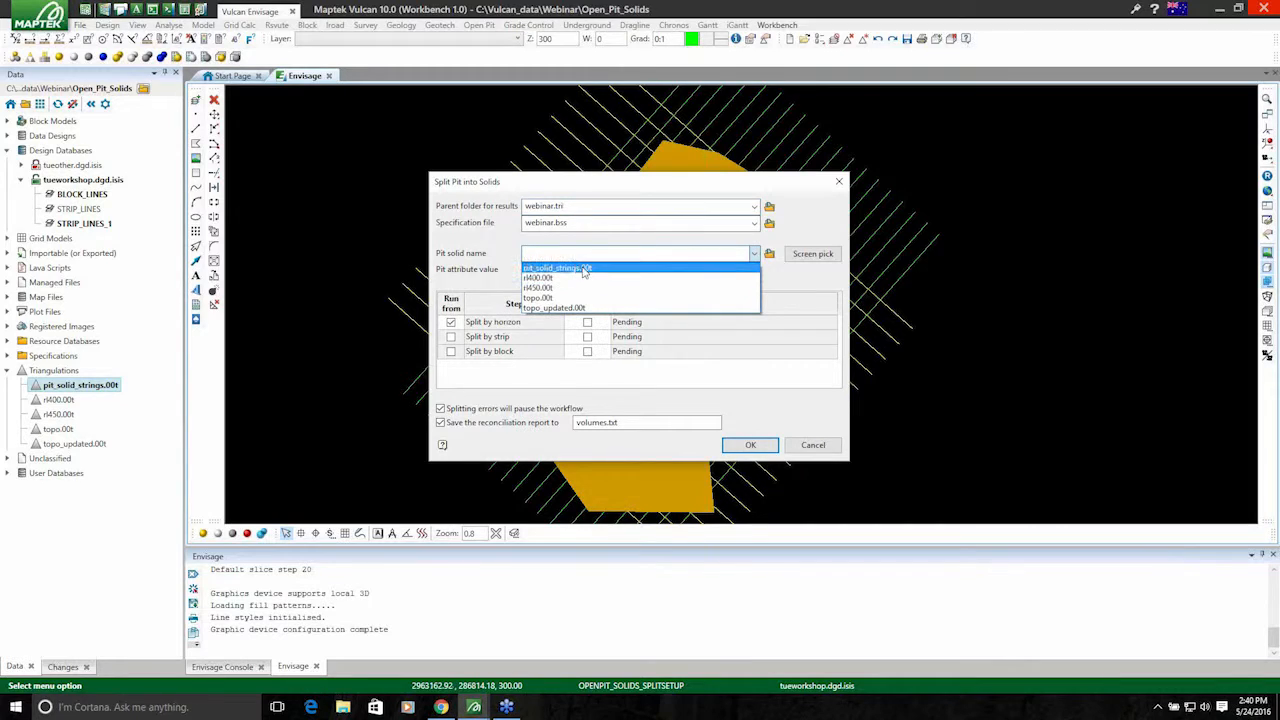
{"action": "left_click", "coordinate": [570, 268]}
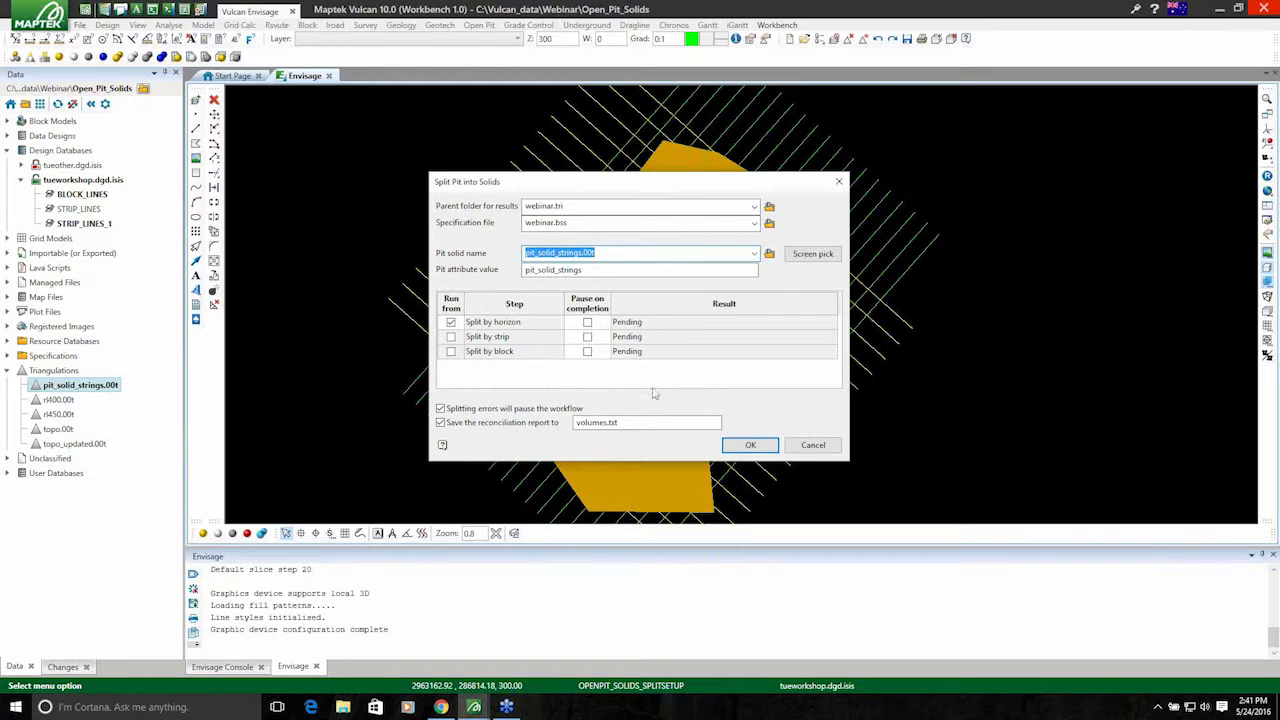
{"action": "left_click", "coordinate": [751, 446]}
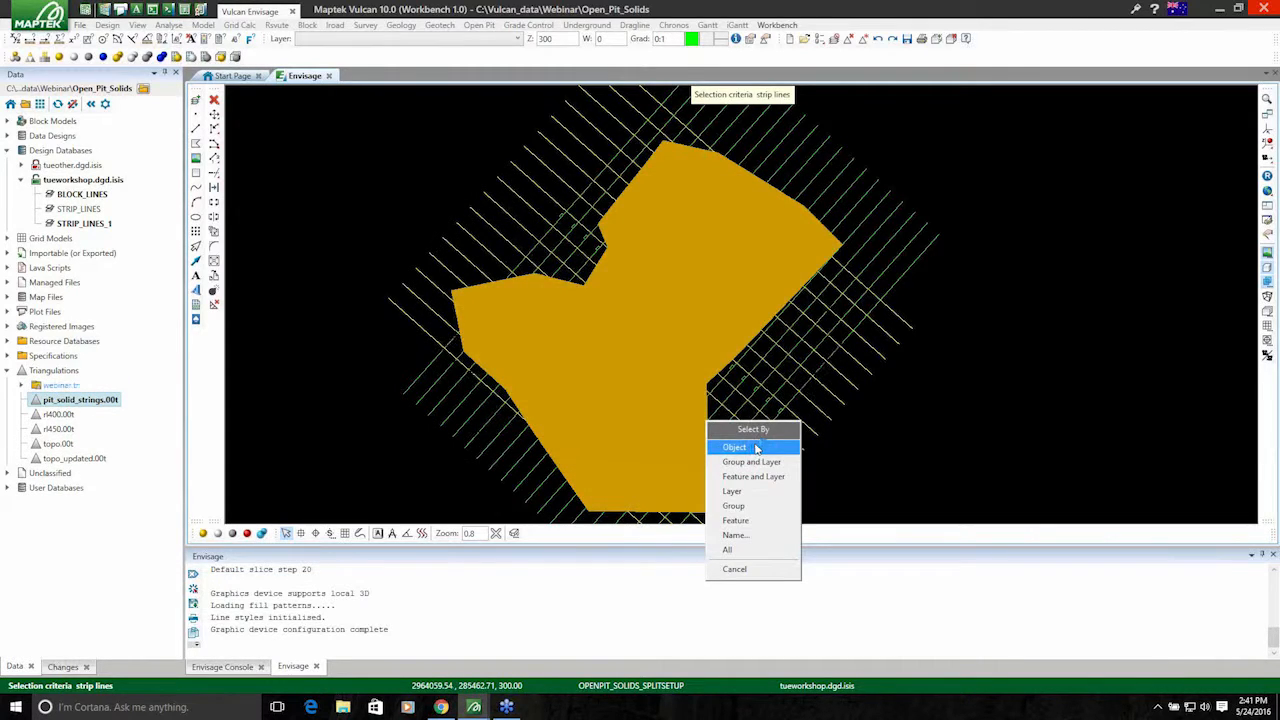
- Select the strip lines by layer, picking the STRIP_LINES_1 layer, and finish the selection
{"action": "left_click", "coordinate": [748, 491]}
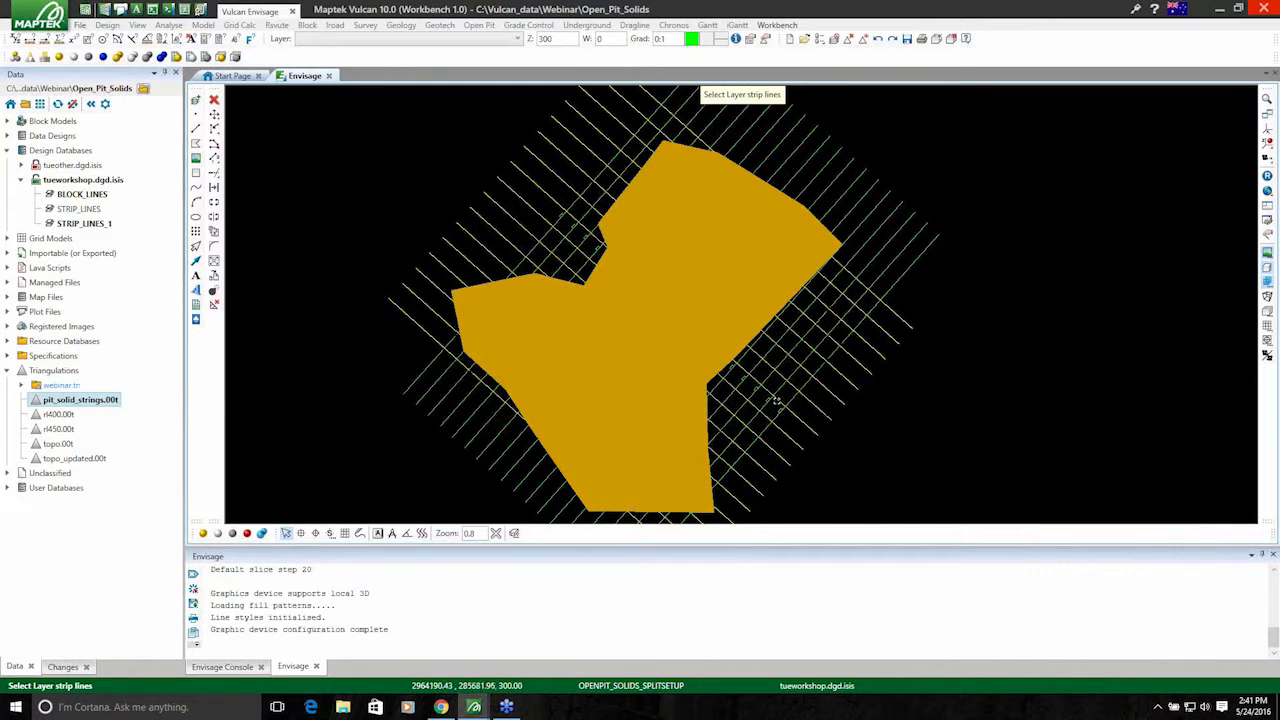
{"action": "left_click", "coordinate": [792, 402]}
{"action": "left_click", "coordinate": [798, 398]}
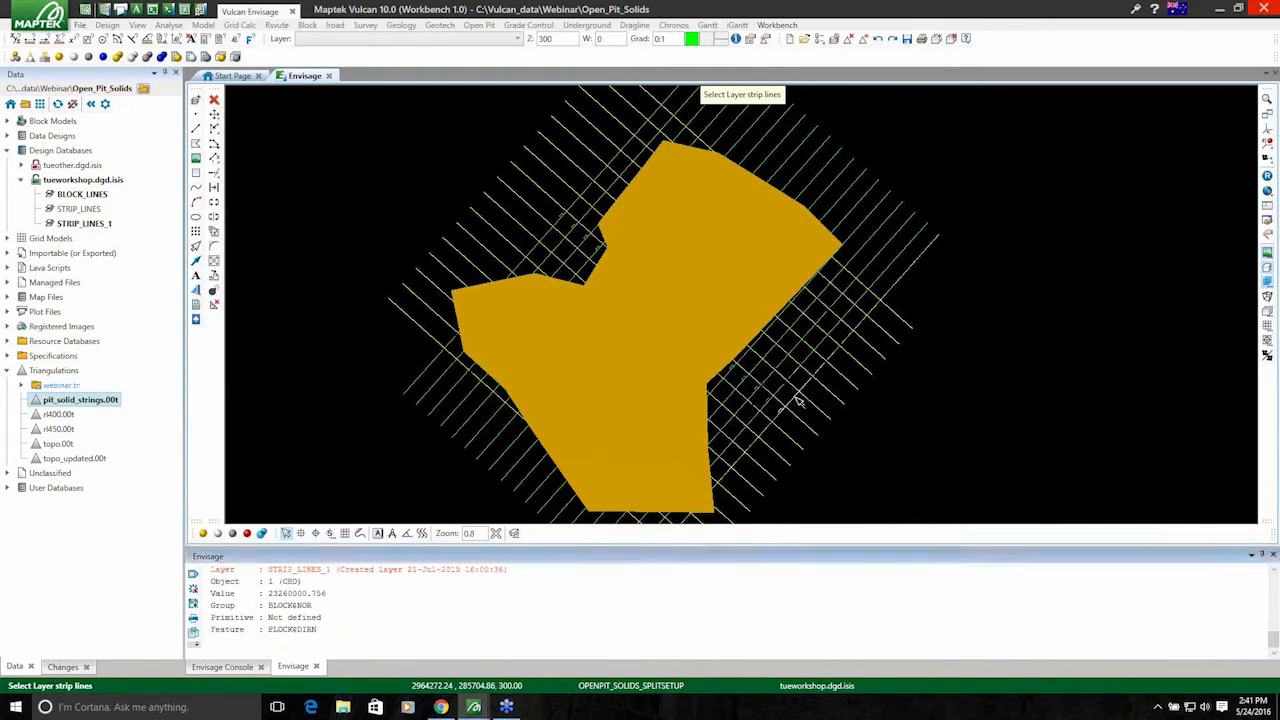
{"action": "right_click", "coordinate": [798, 400]}
{"action": "left_click", "coordinate": [899, 401]}
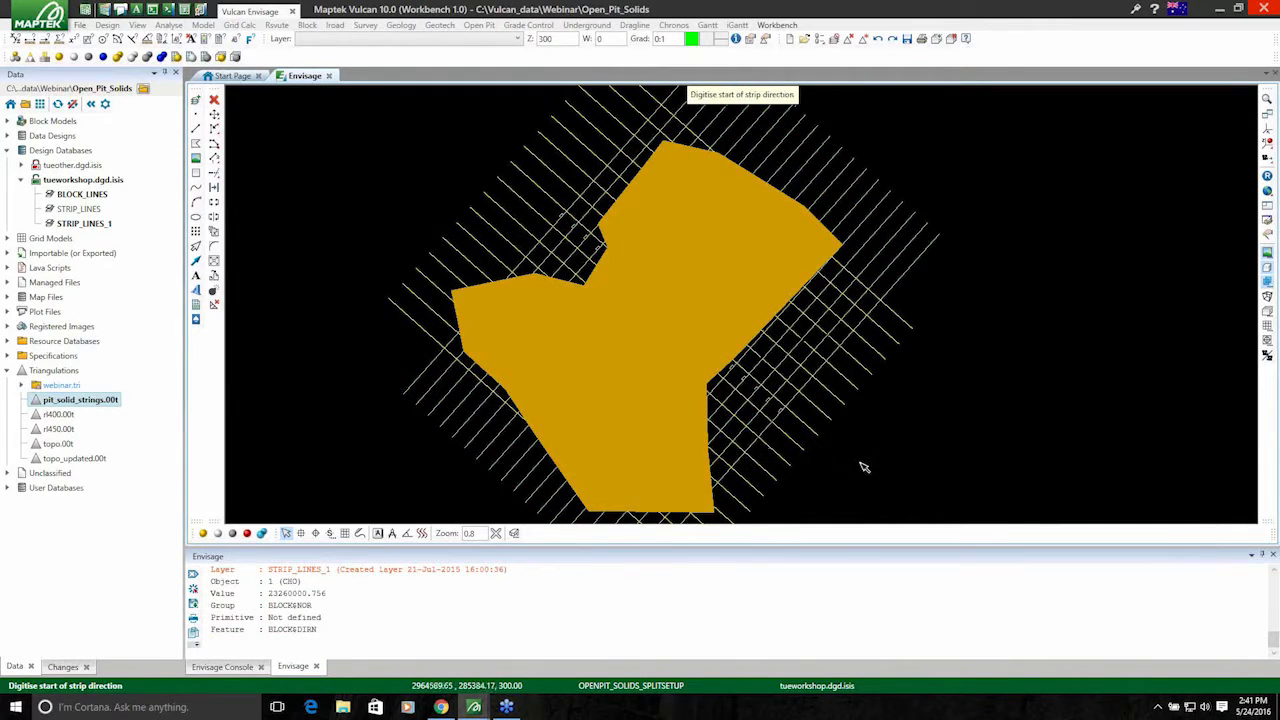
- Digitise the strip direction from southeast to northwest across the pit and accept the strip selection
{"action": "left_click", "coordinate": [475, 119]}
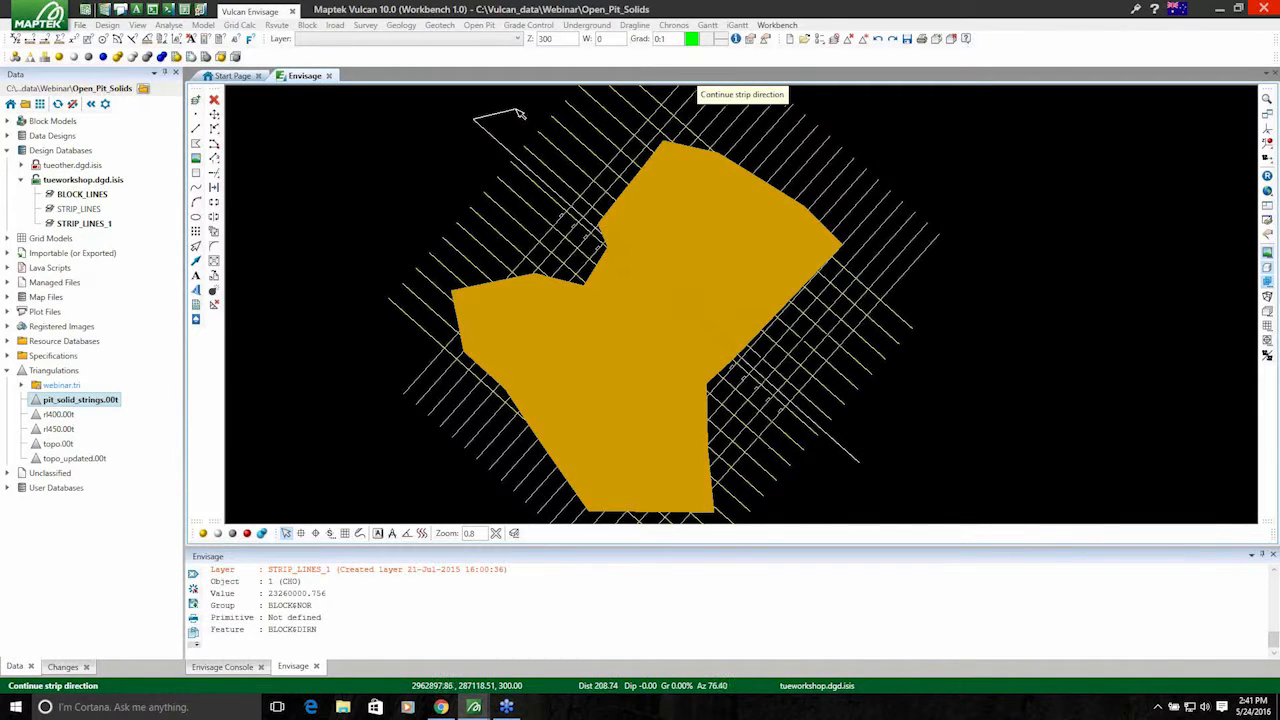
{"action": "left_click", "coordinate": [519, 114]}
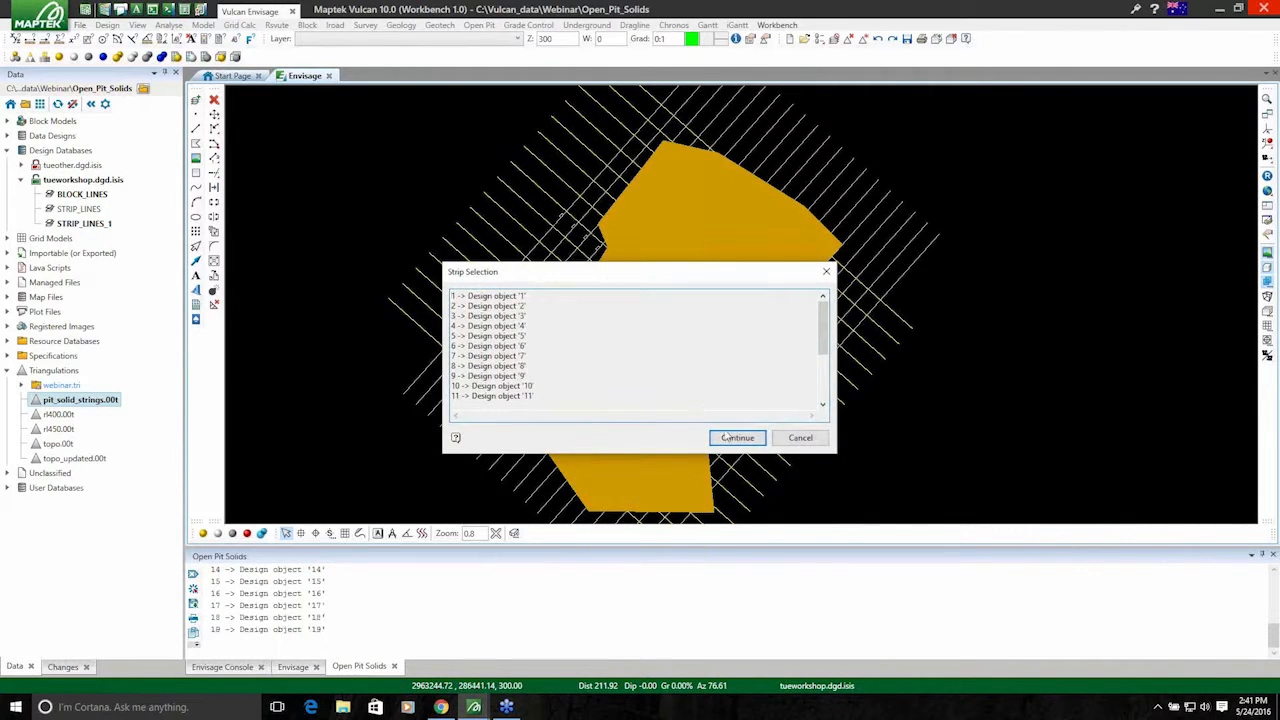
{"action": "left_click", "coordinate": [737, 437]}
- Select the block lines by layer, picking the BLOCK_LINES layer, and finish the selection
{"action": "right_click", "coordinate": [697, 370]}
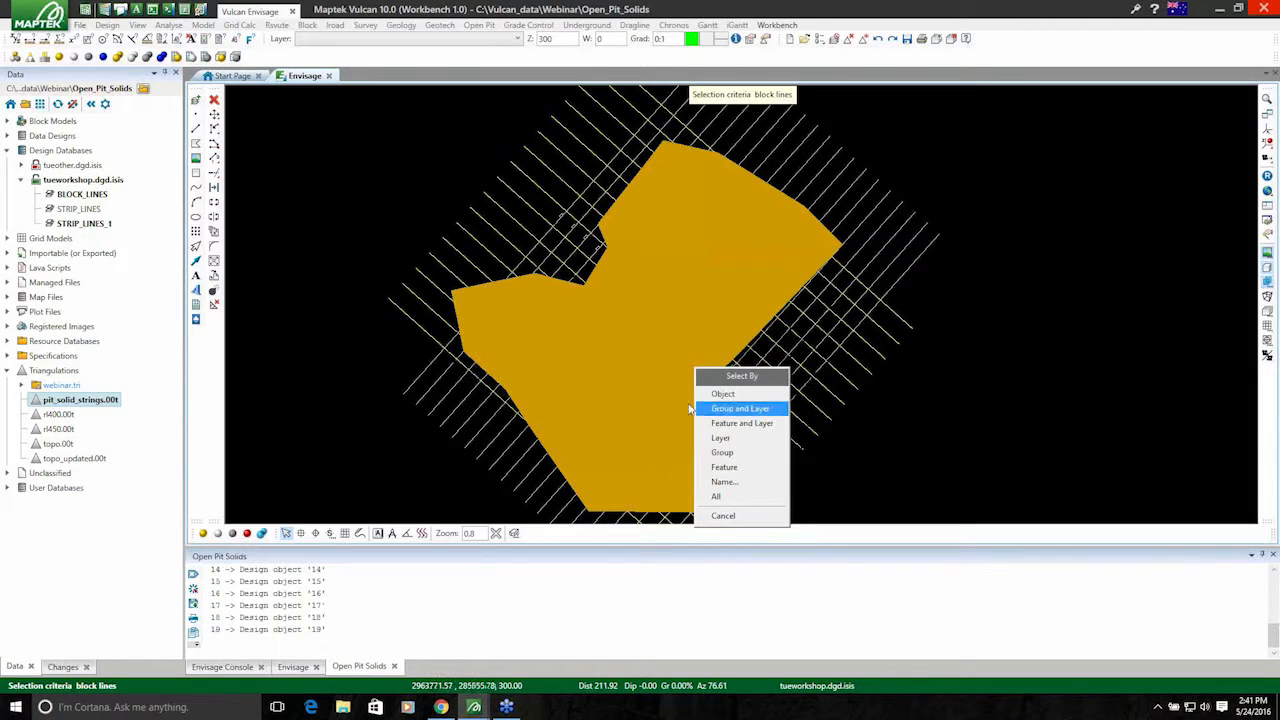
{"action": "left_click", "coordinate": [731, 439]}
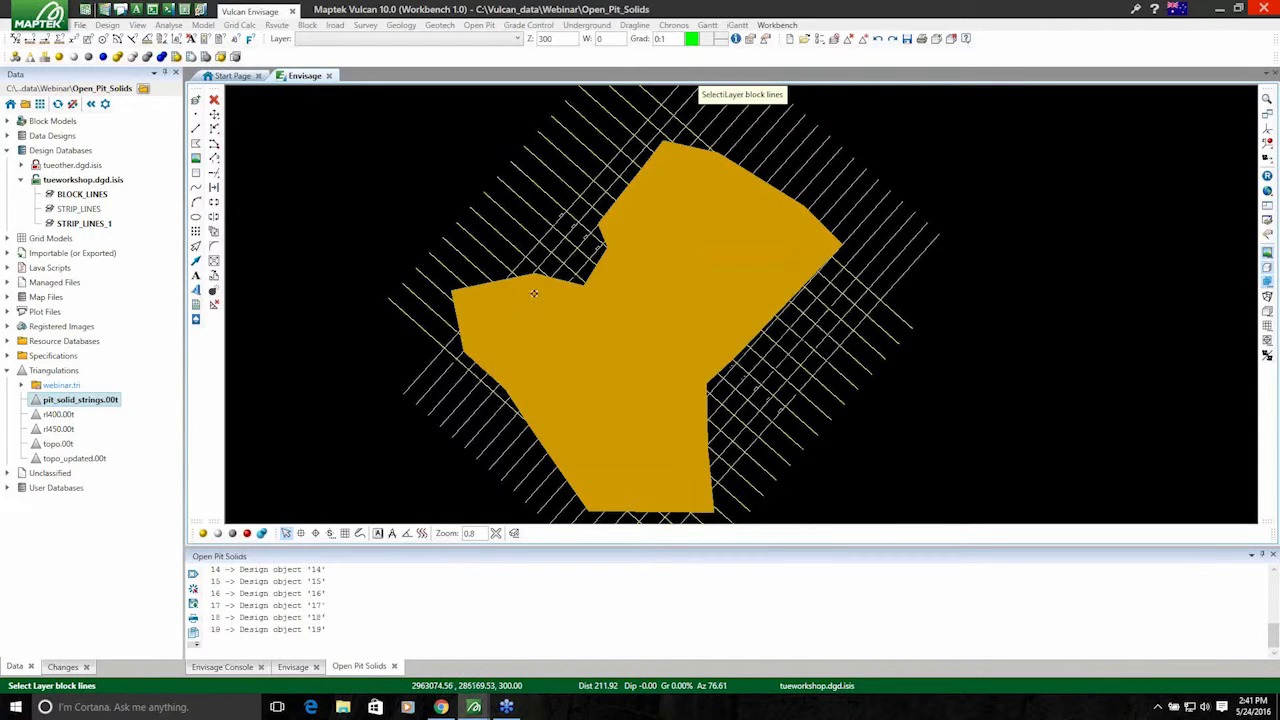
{"action": "left_click", "coordinate": [406, 319]}
{"action": "left_click", "coordinate": [408, 320]}
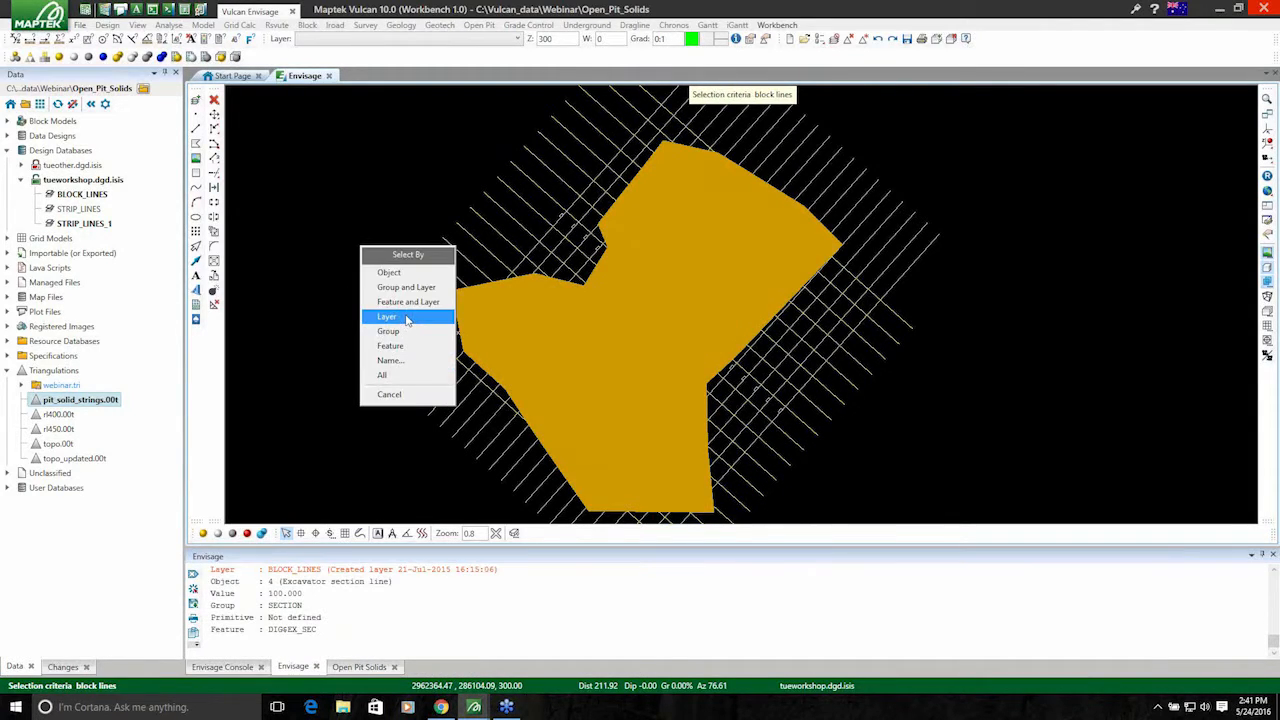
{"action": "right_click", "coordinate": [337, 266]}
- Digitise the block direction from southwest to northeast along the pit's northwest side and accept the block selection to start splitting
{"action": "scroll", "coordinate": [350, 365], "scroll_direction": "down", "scroll_amount": 3}
{"action": "left_click", "coordinate": [368, 348]}
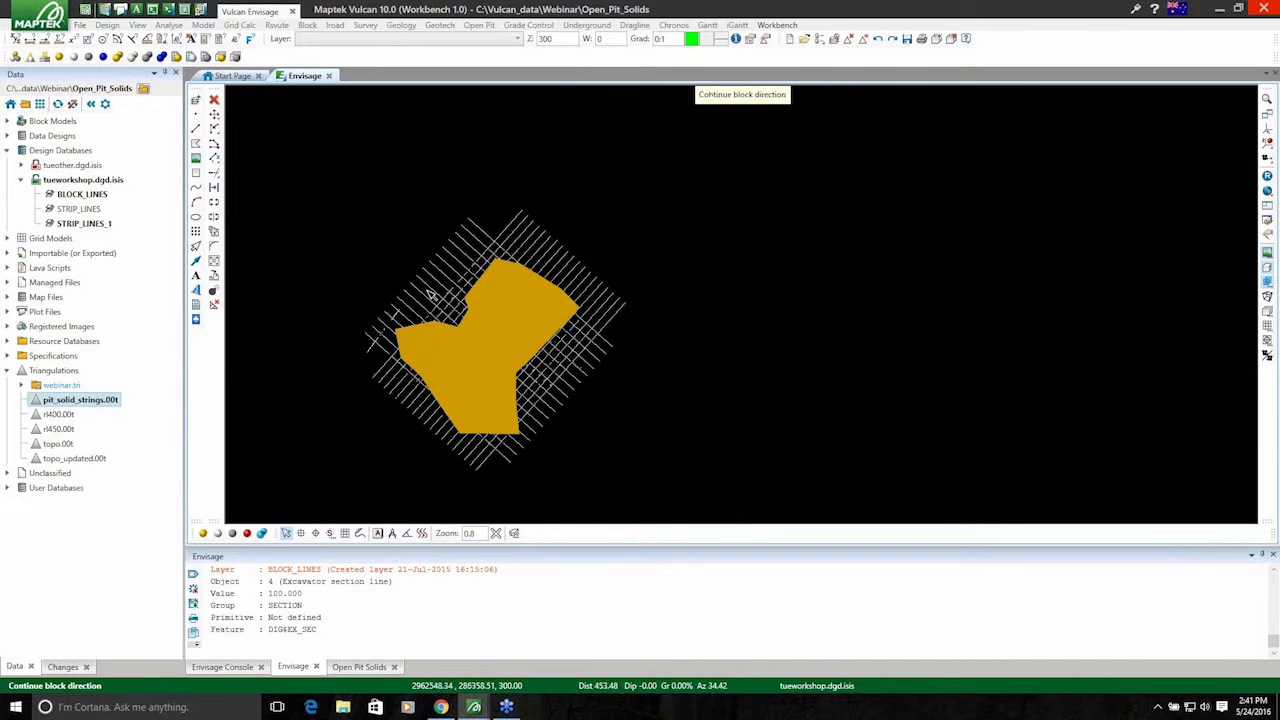
{"action": "left_click", "coordinate": [541, 161]}
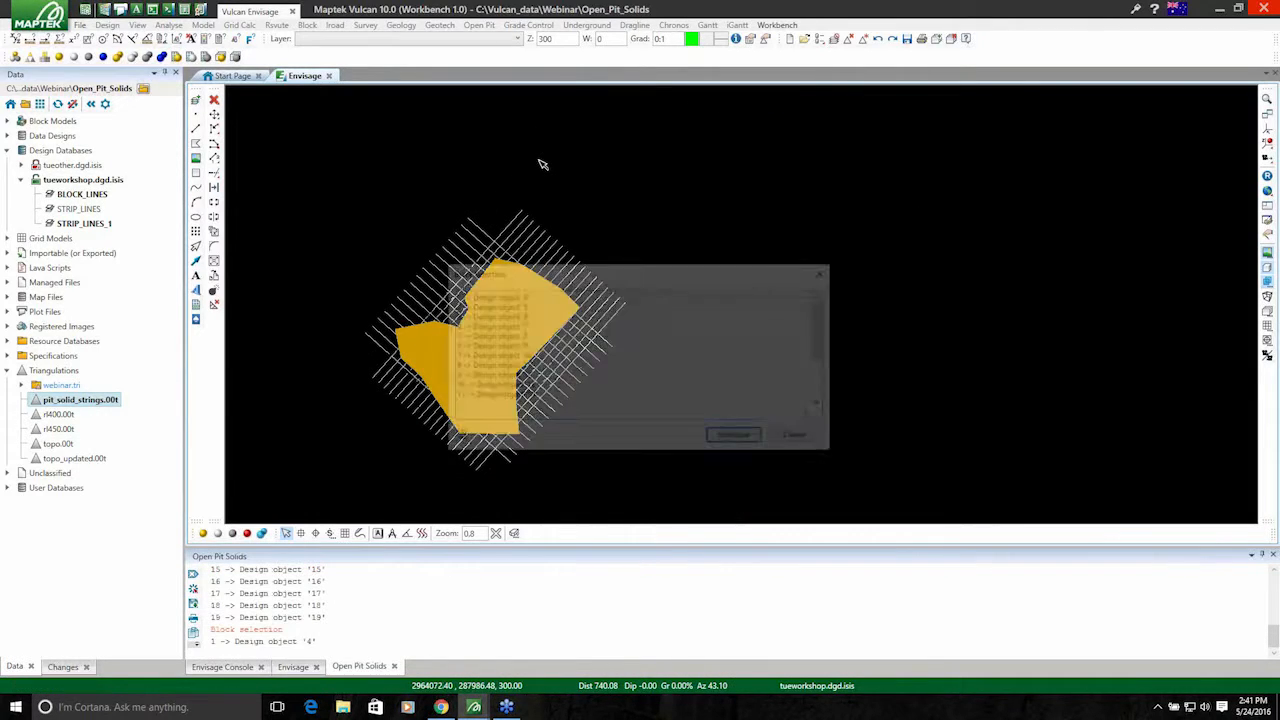
{"action": "left_click", "coordinate": [737, 439]}
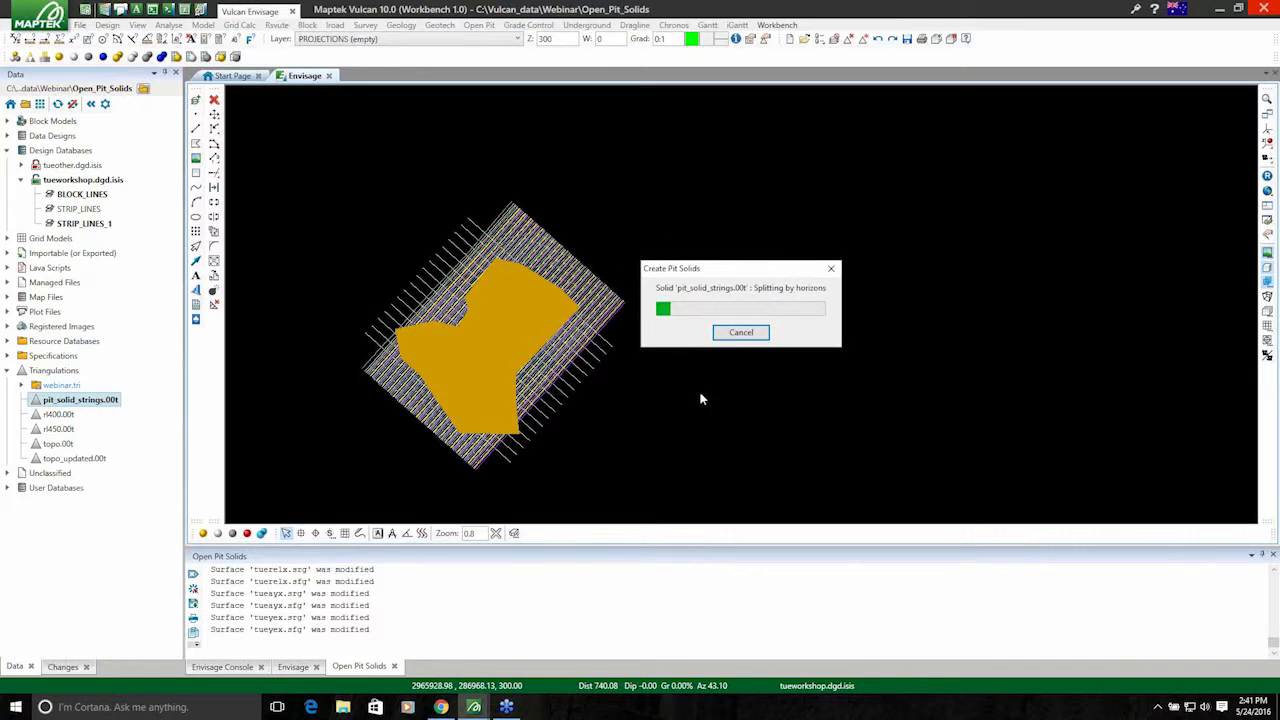
- Switch to the second Vulcan window and view the surface and triangulation inputs of Clip Solids, leaving without clipping
{"action": "mouse_move", "coordinate": [478, 708]}
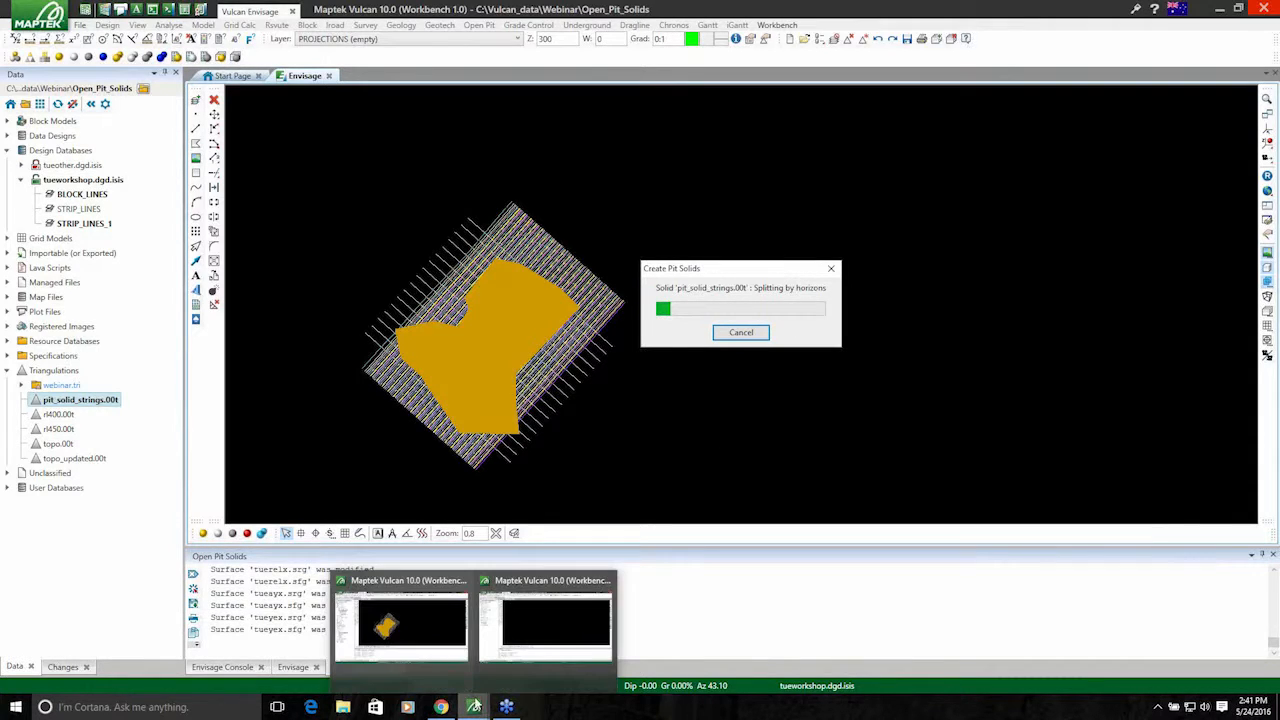
{"action": "left_click", "coordinate": [543, 629]}
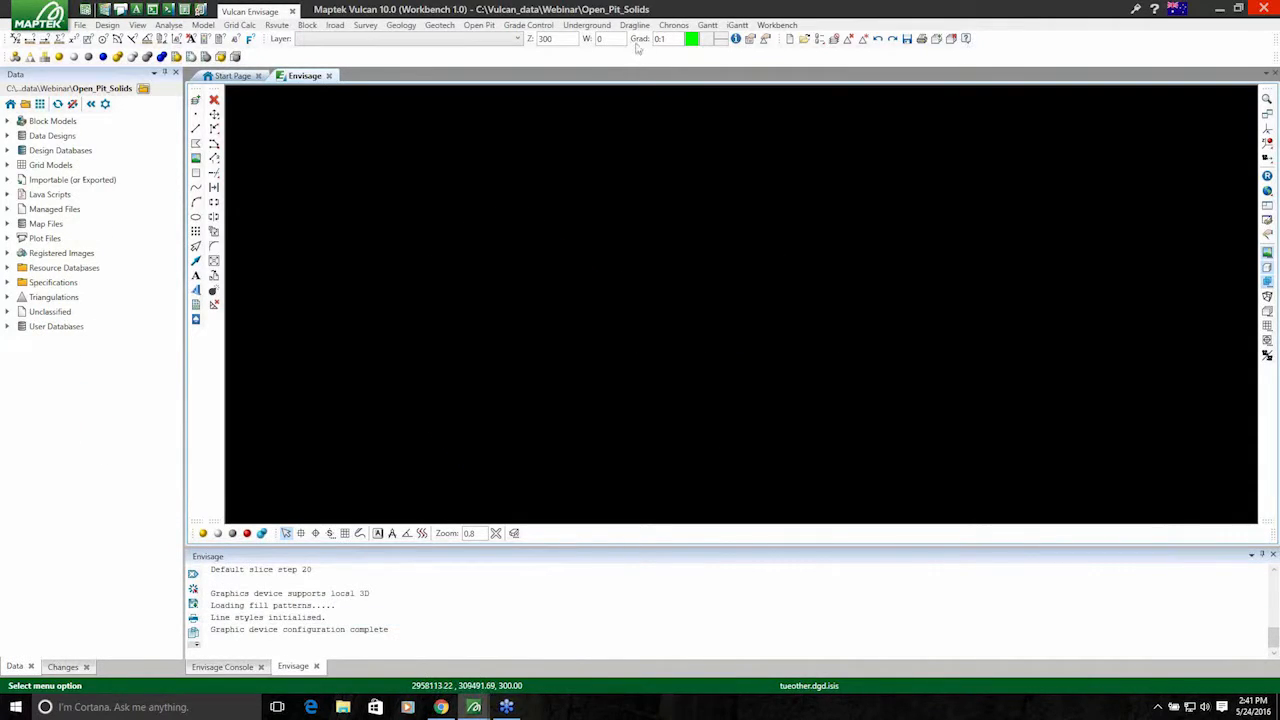
{"action": "left_click", "coordinate": [479, 25]}
{"action": "mouse_move", "coordinate": [512, 74]}
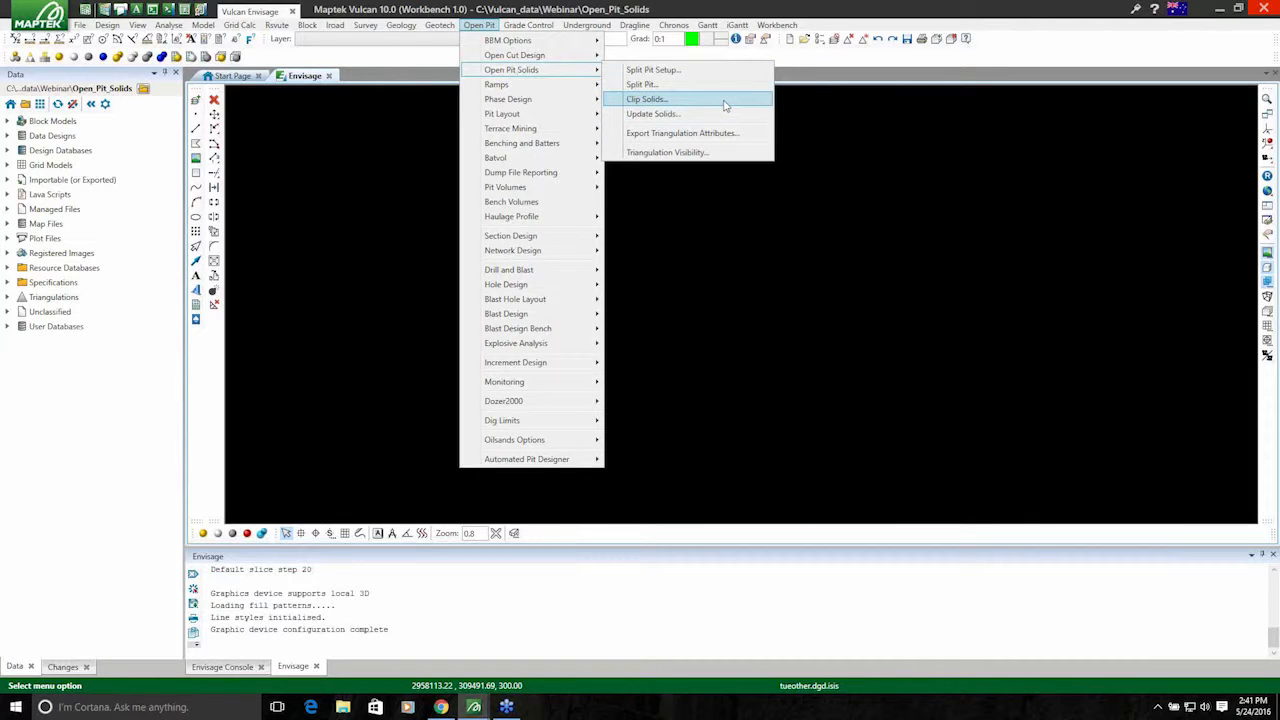
{"action": "left_click", "coordinate": [688, 101]}
{"action": "left_click_drag", "start_coordinate": [697, 183], "coordinate": [711, 109]}
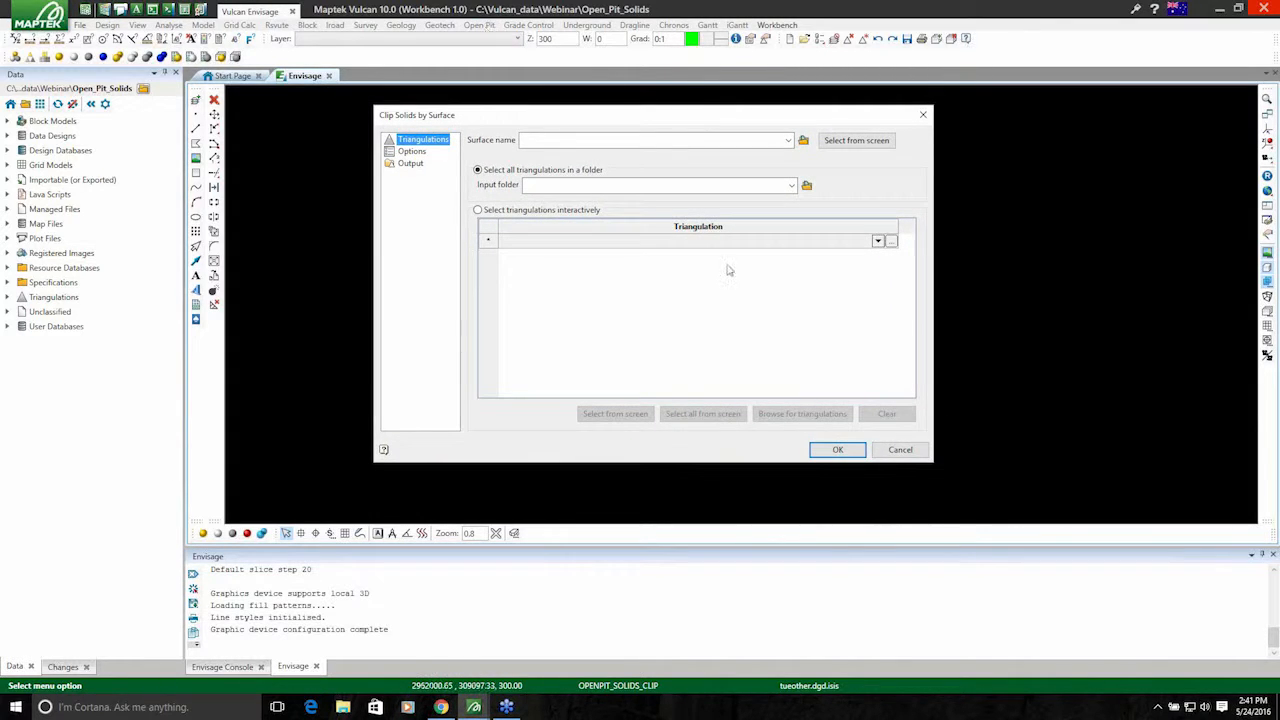
{"action": "left_click", "coordinate": [900, 449]}
- Examine the Clip Solids keep-side, minimum volume filter and output folder settings, leaving without clipping
{"action": "left_click", "coordinate": [479, 25]}
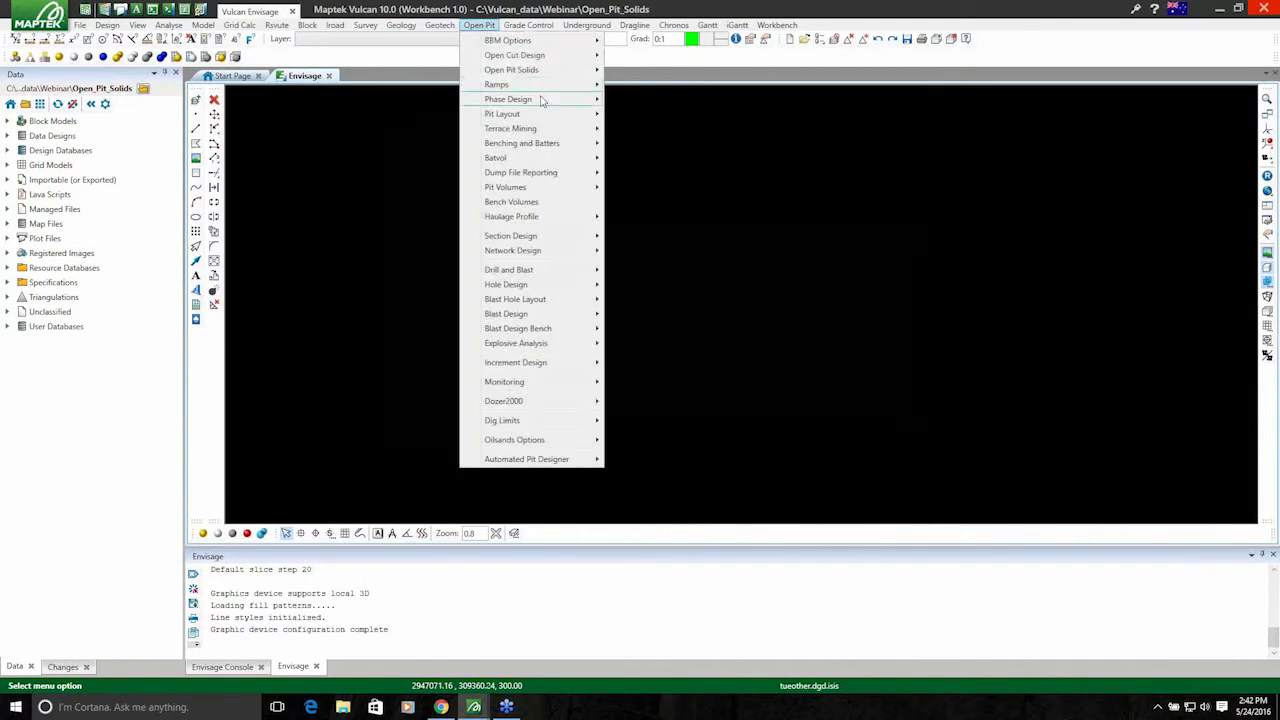
{"action": "mouse_move", "coordinate": [553, 72]}
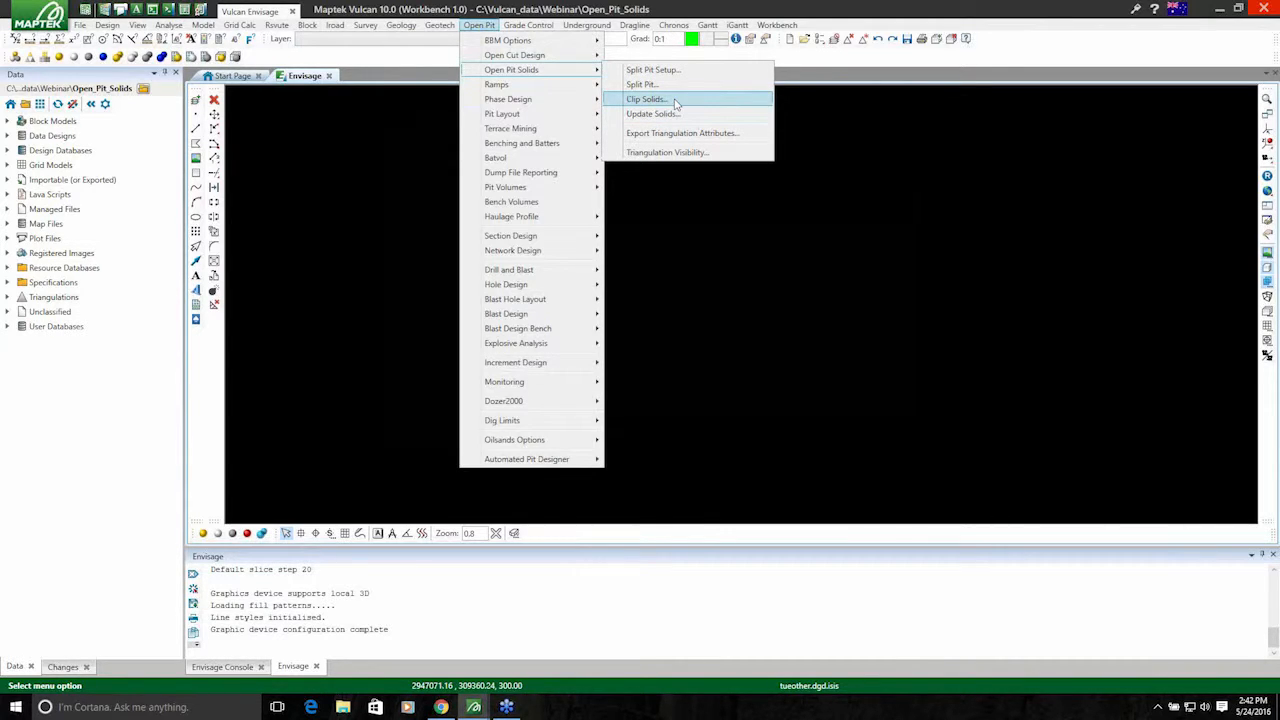
{"action": "left_click", "coordinate": [675, 101]}
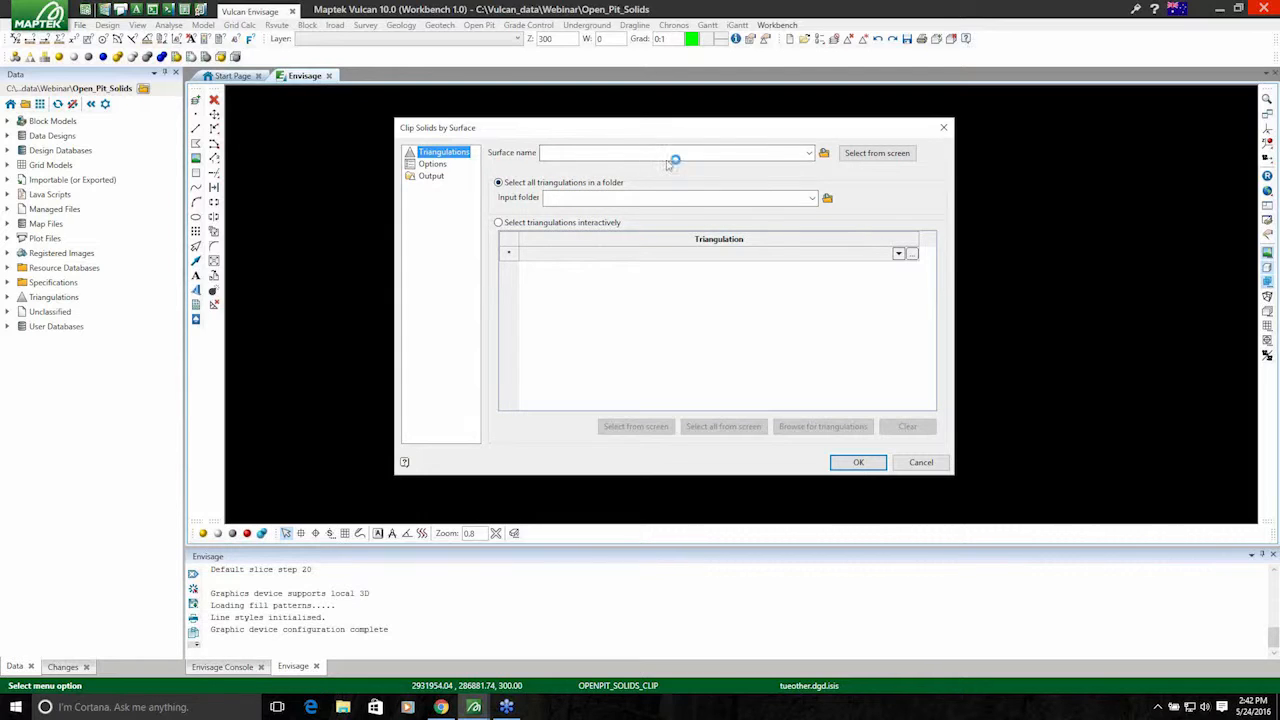
{"action": "left_click", "coordinate": [432, 164]}
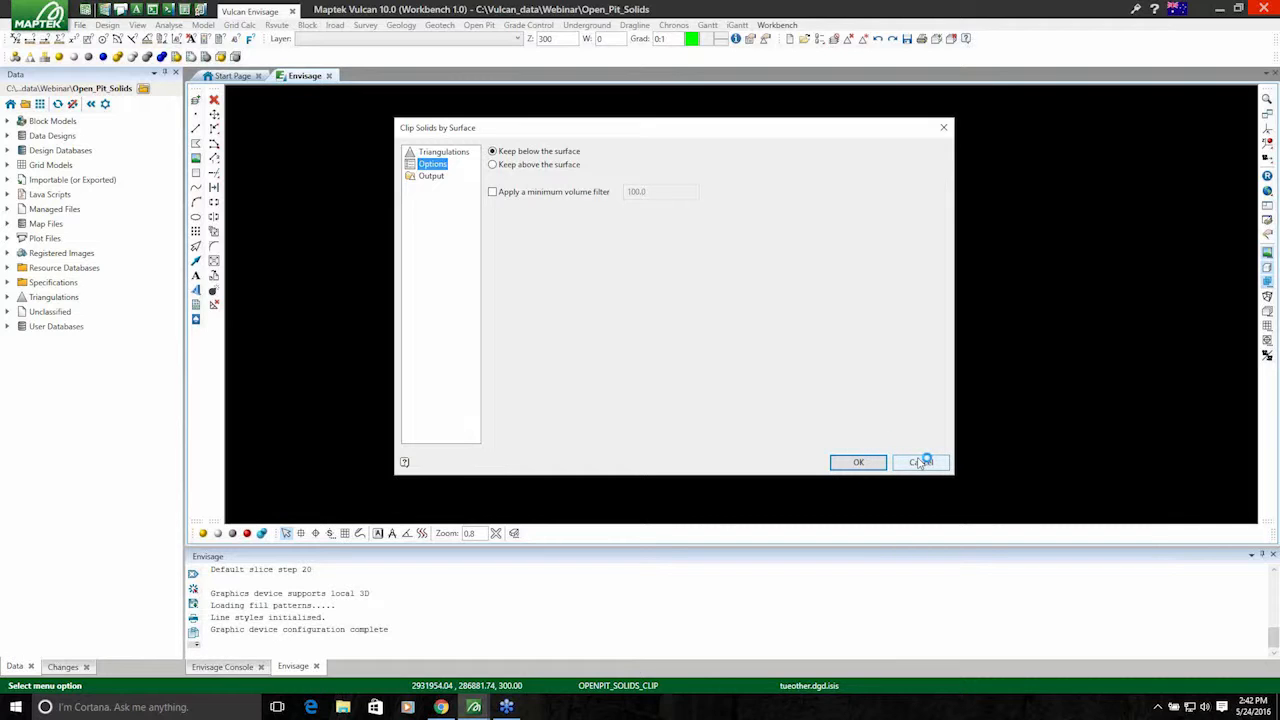
{"action": "left_click", "coordinate": [441, 174]}
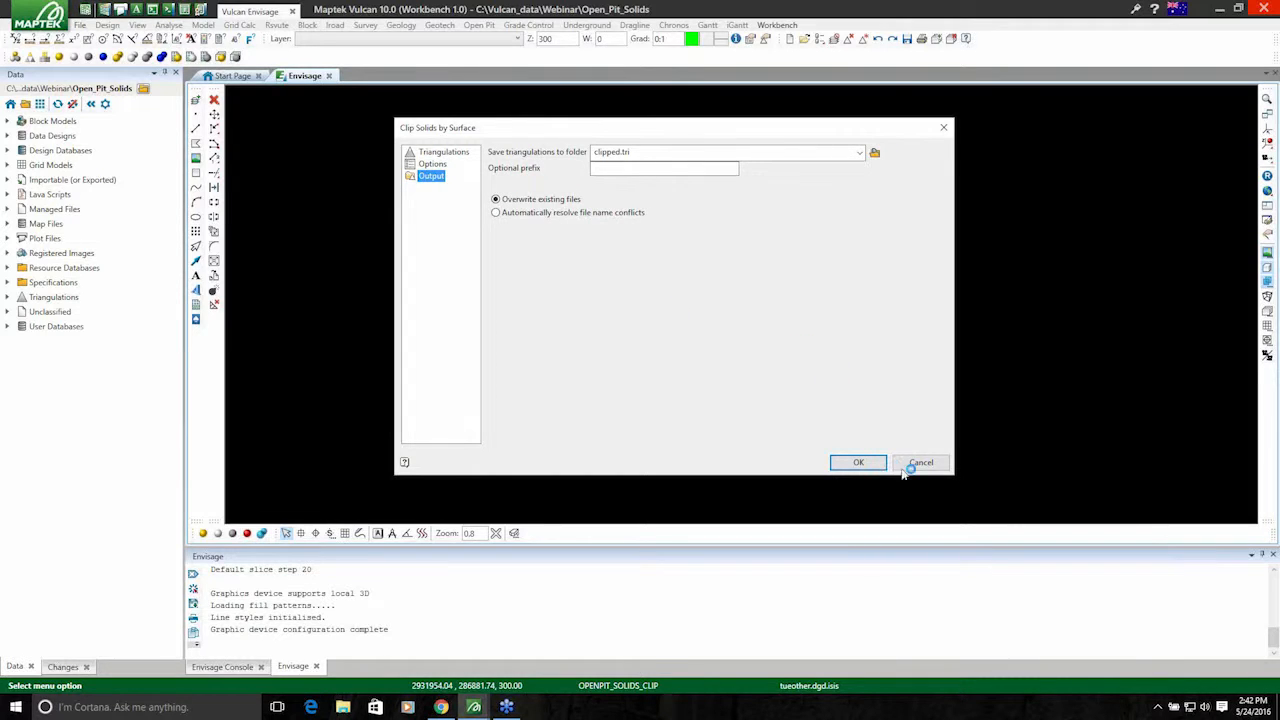
{"action": "left_click", "coordinate": [433, 164]}
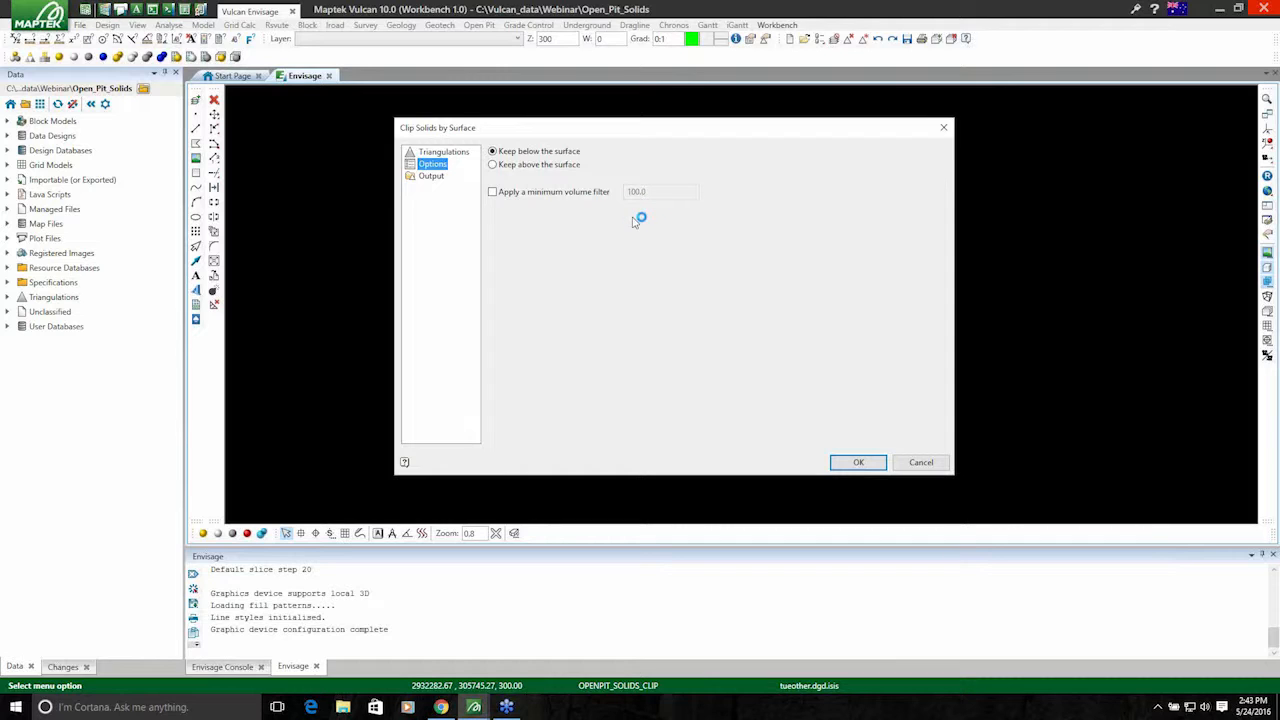
{"action": "left_click", "coordinate": [924, 463]}
- Examine the triangulation, geometric attribute and quality settings of Update Solids, leaving without updating
{"action": "left_click", "coordinate": [479, 25]}
{"action": "mouse_move", "coordinate": [540, 72]}
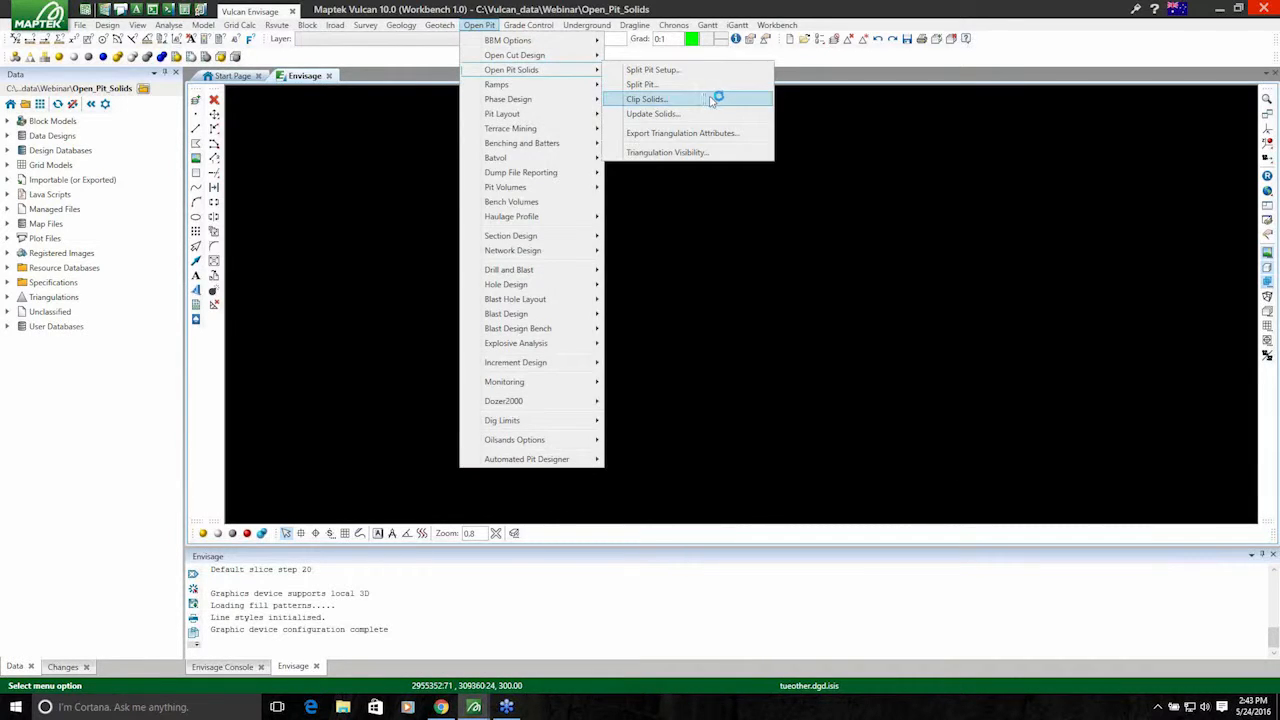
{"action": "left_click", "coordinate": [672, 114]}
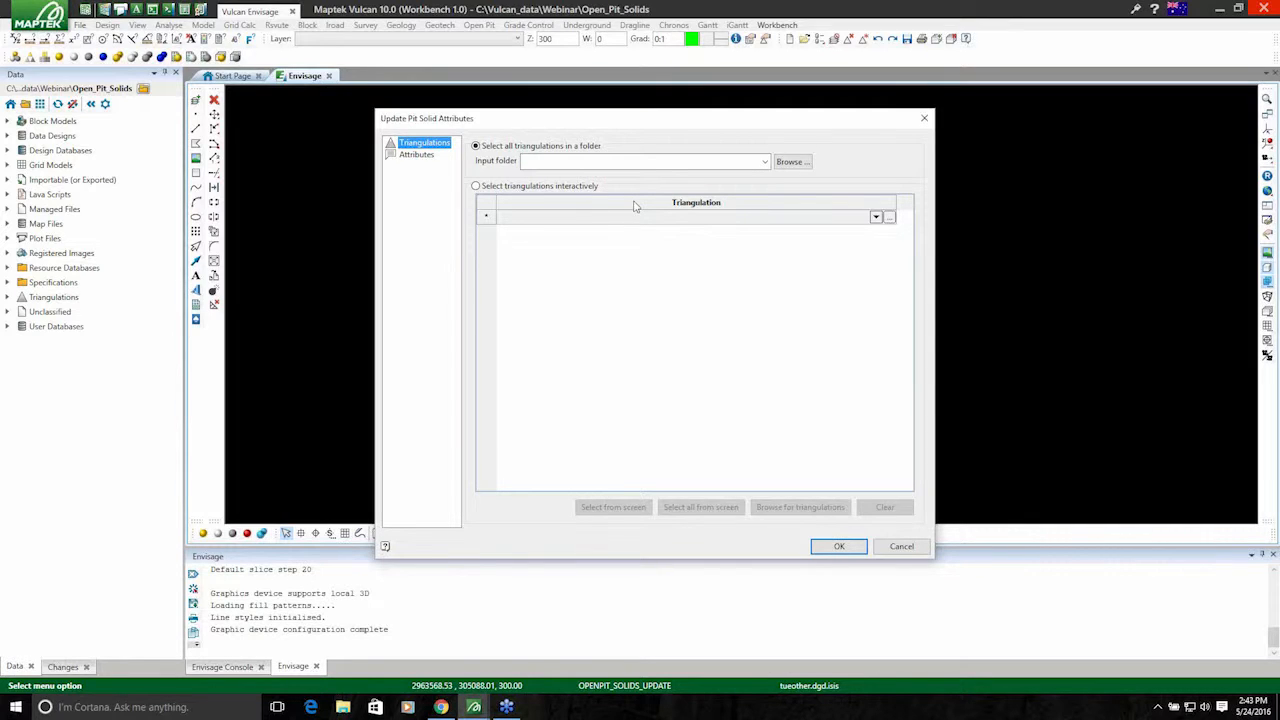
{"action": "left_click", "coordinate": [419, 155]}
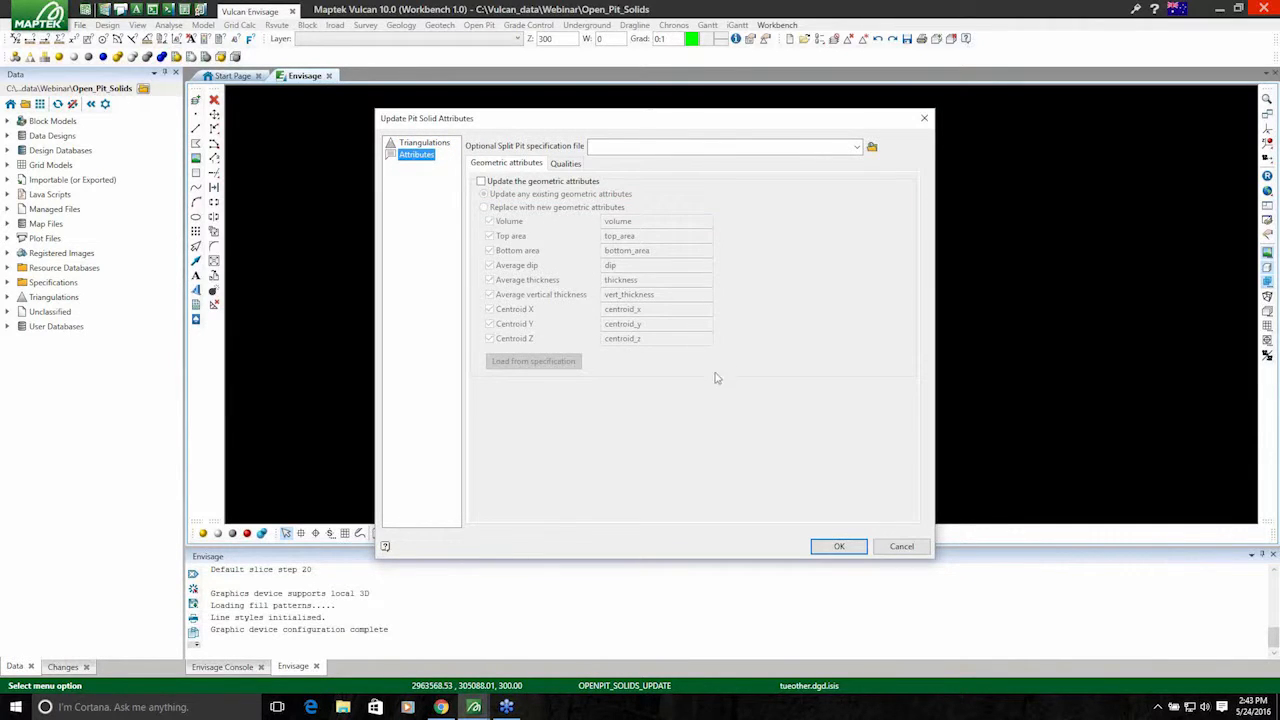
{"action": "left_click", "coordinate": [563, 164]}
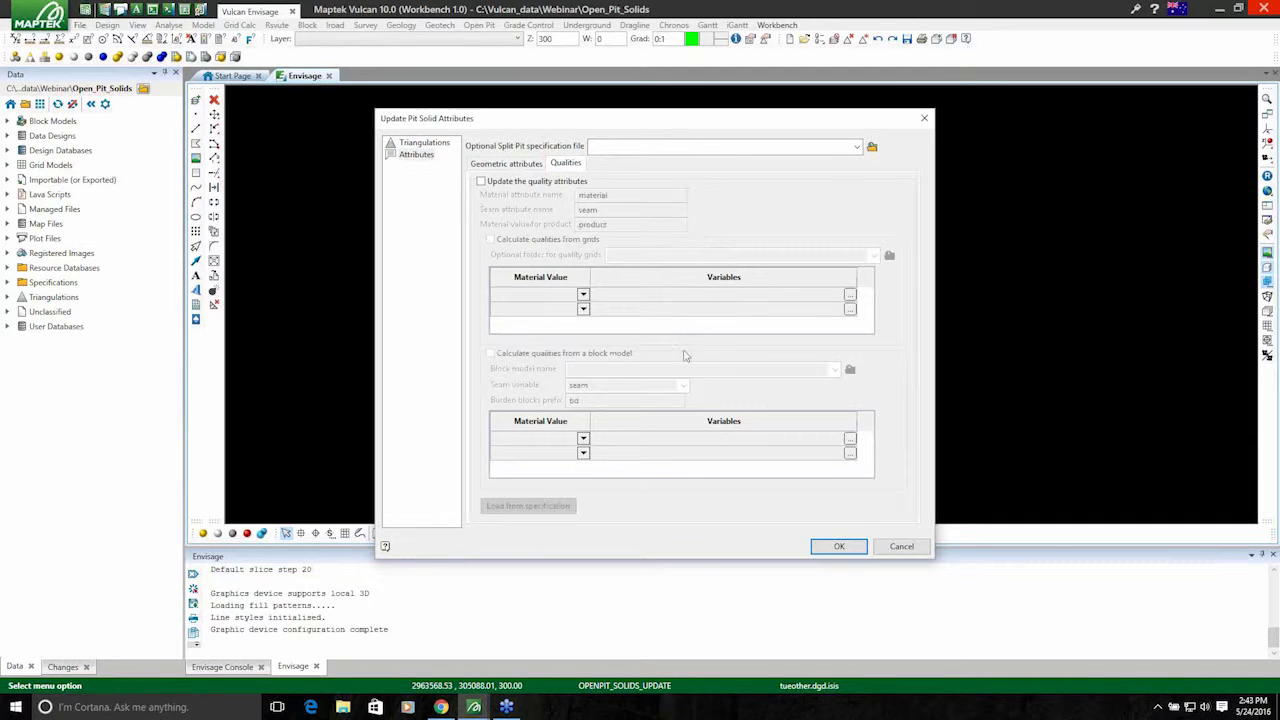
{"action": "left_click", "coordinate": [517, 166]}
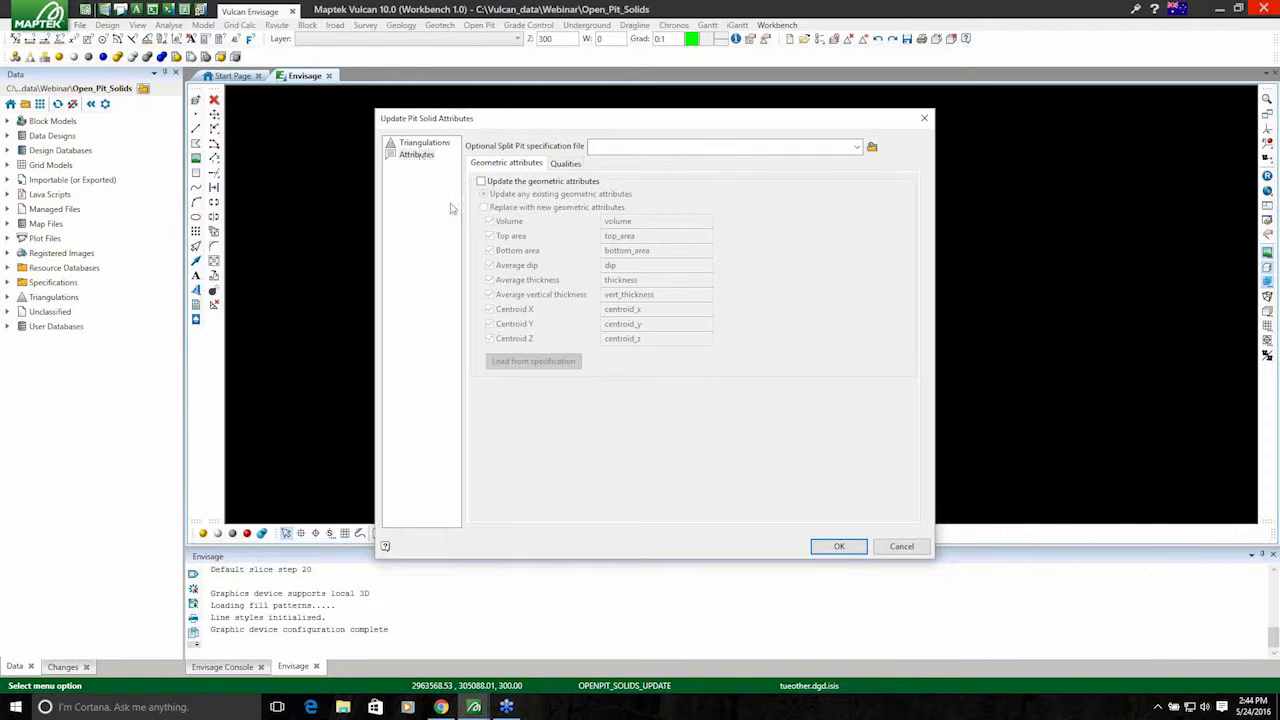
{"action": "left_click", "coordinate": [566, 164]}
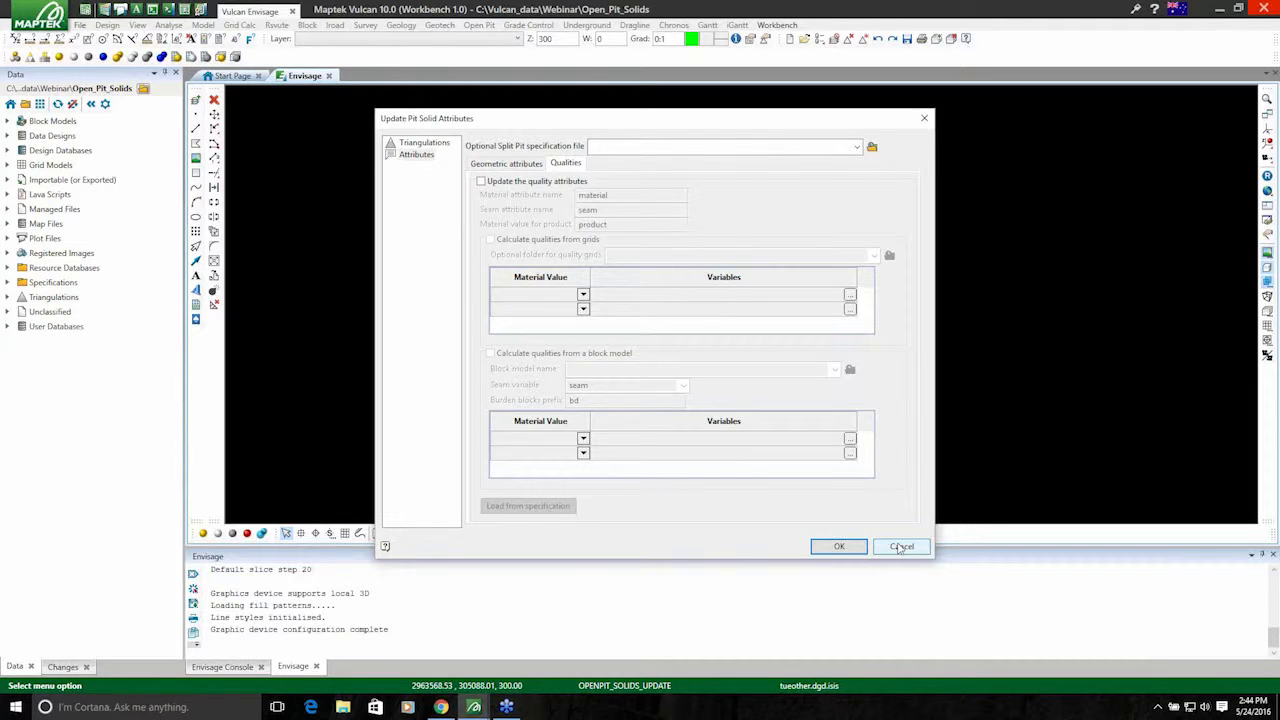
{"action": "left_click", "coordinate": [901, 547]}
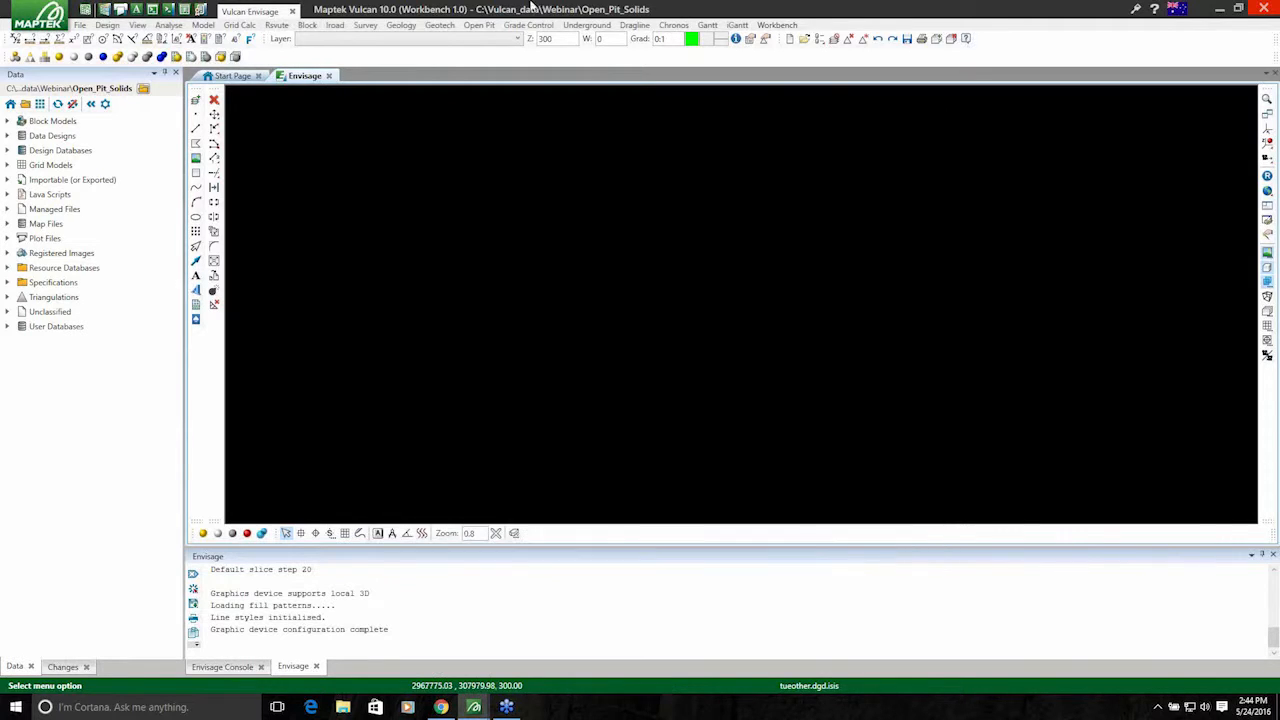
- Examine the Export Triangulation Attributes specification settings and leave without exporting
{"action": "left_click", "coordinate": [479, 25]}
{"action": "mouse_move", "coordinate": [523, 70]}
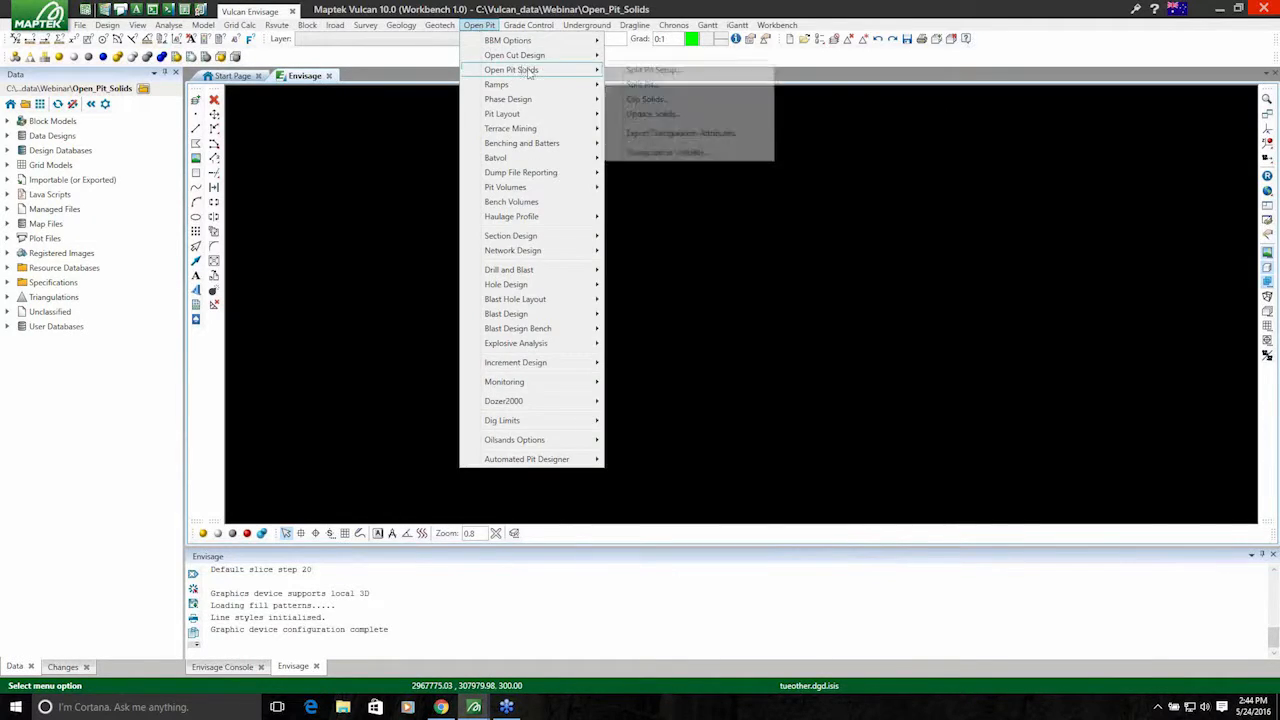
{"action": "left_click", "coordinate": [699, 136]}
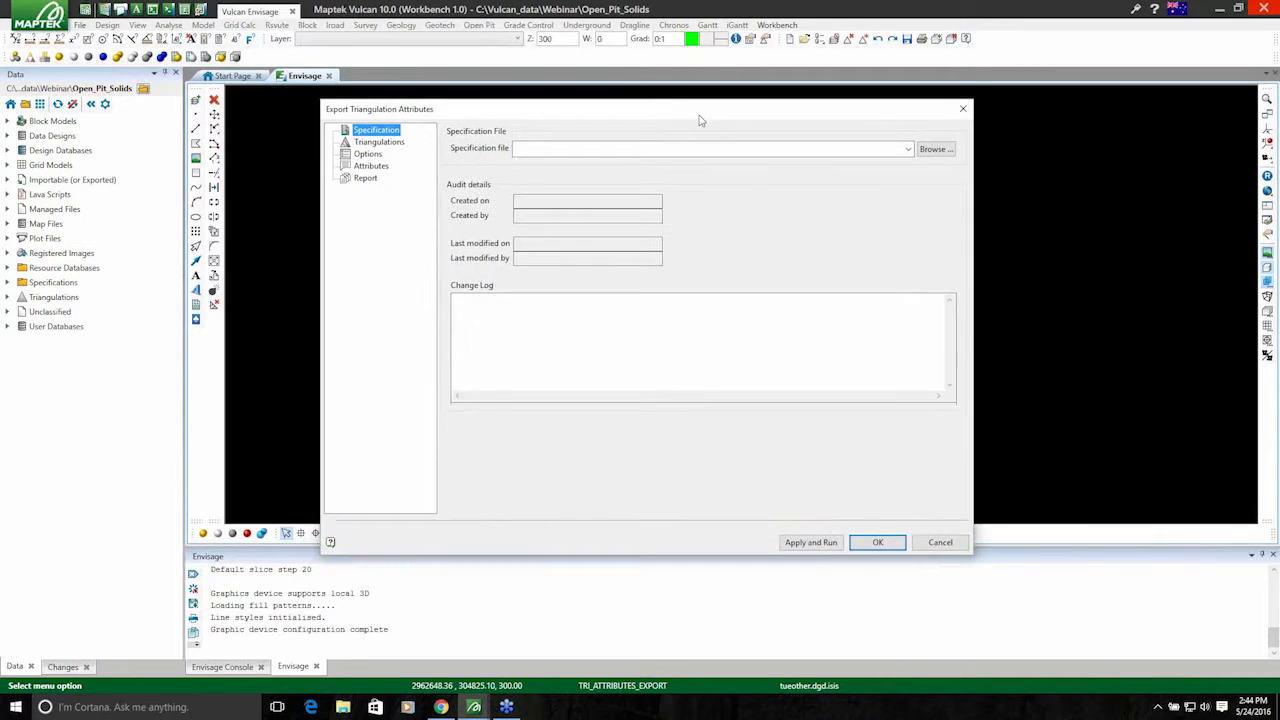
{"action": "left_click_drag", "start_coordinate": [700, 120], "coordinate": [711, 108]}
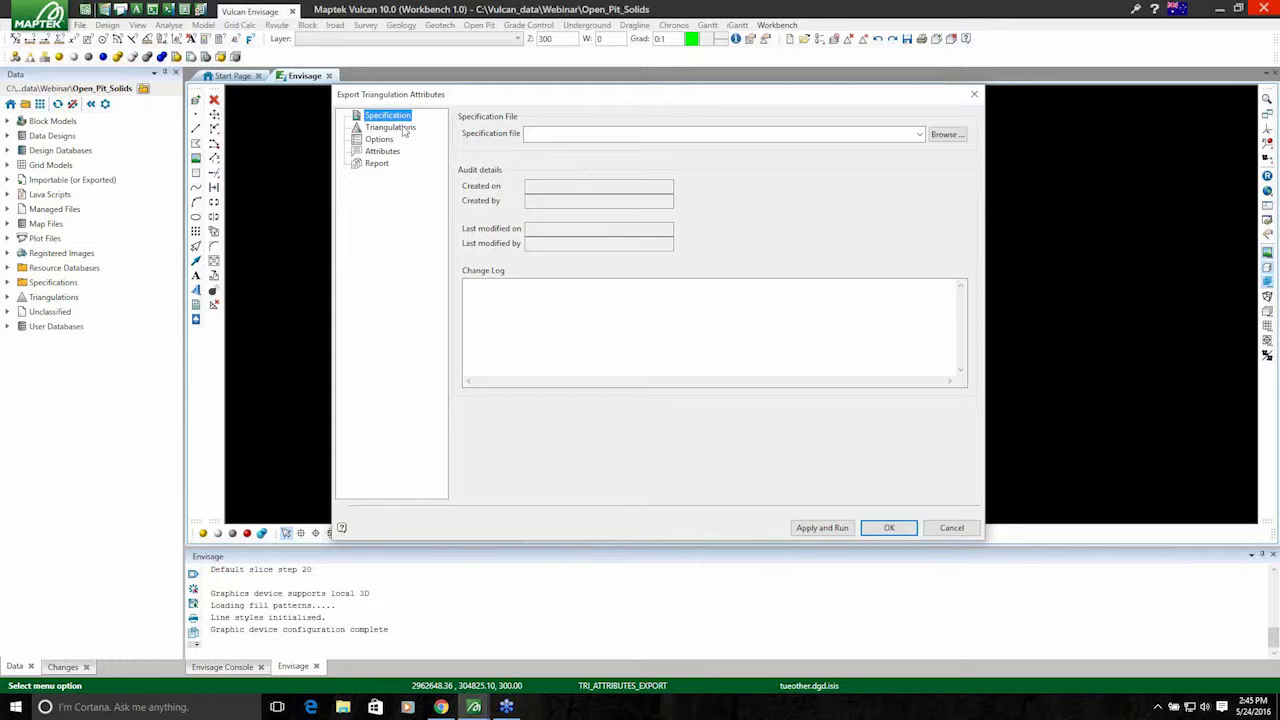
{"action": "left_click_drag", "start_coordinate": [553, 95], "coordinate": [557, 85]}
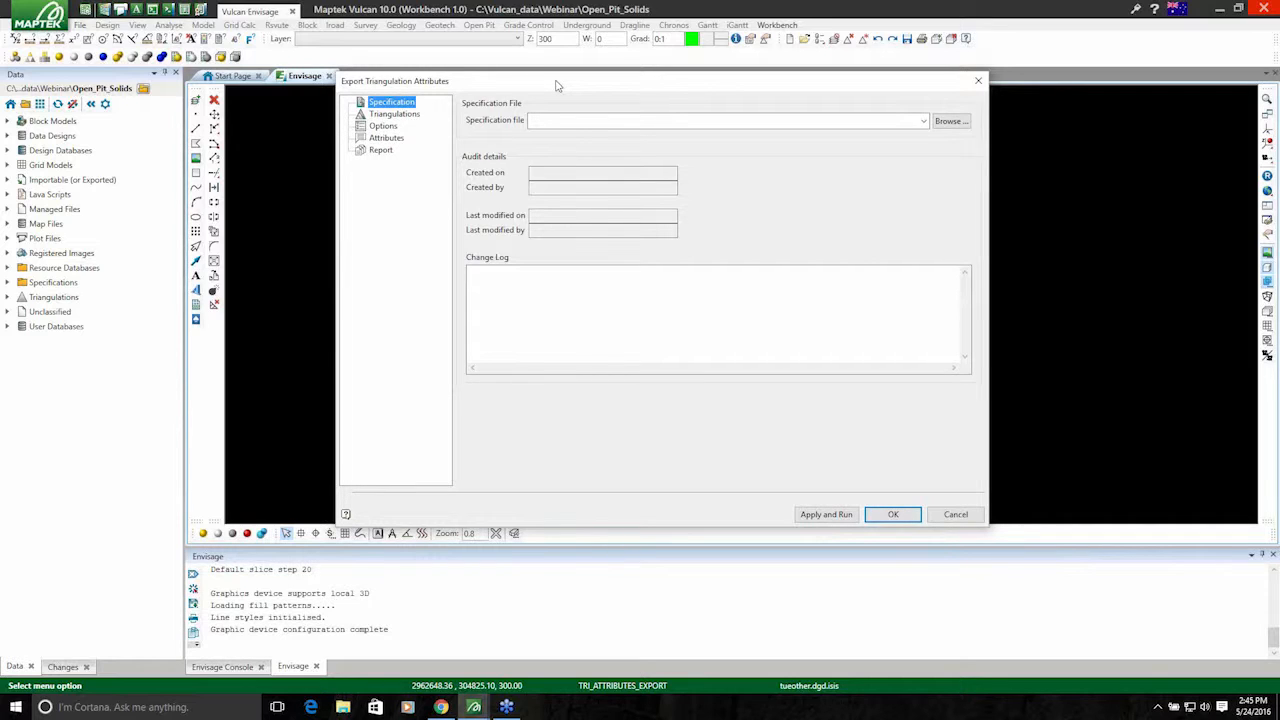
{"action": "left_click_drag", "start_coordinate": [557, 85], "coordinate": [555, 79]}
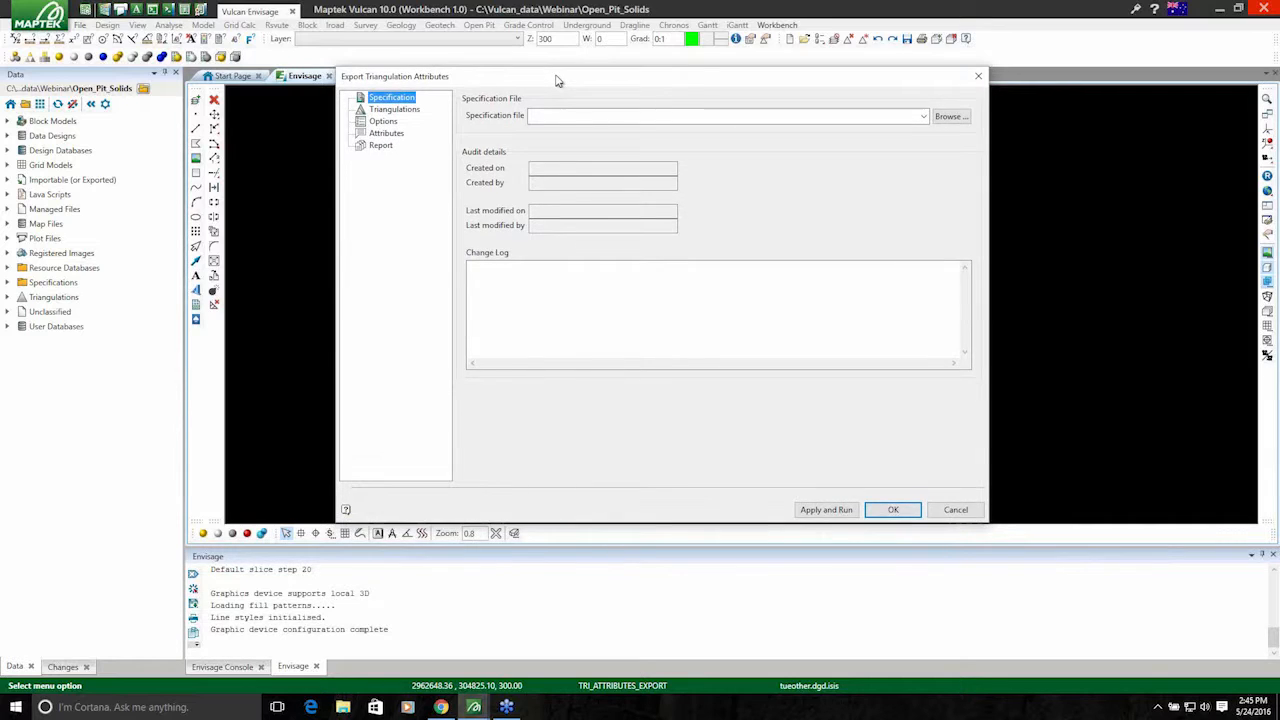
{"action": "left_click", "coordinate": [957, 509]}
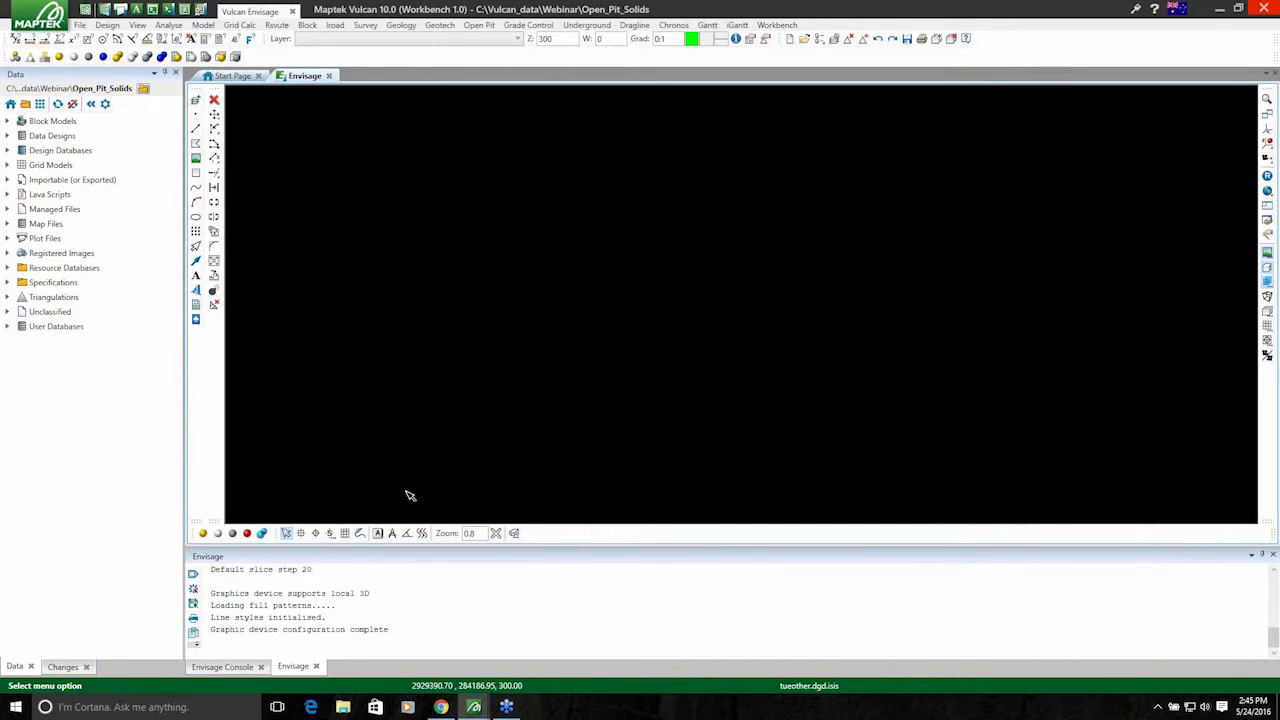
- Return to the Vulcan window running the split, check the horizon, strip and block results, and accept them
{"action": "mouse_move", "coordinate": [474, 710]}
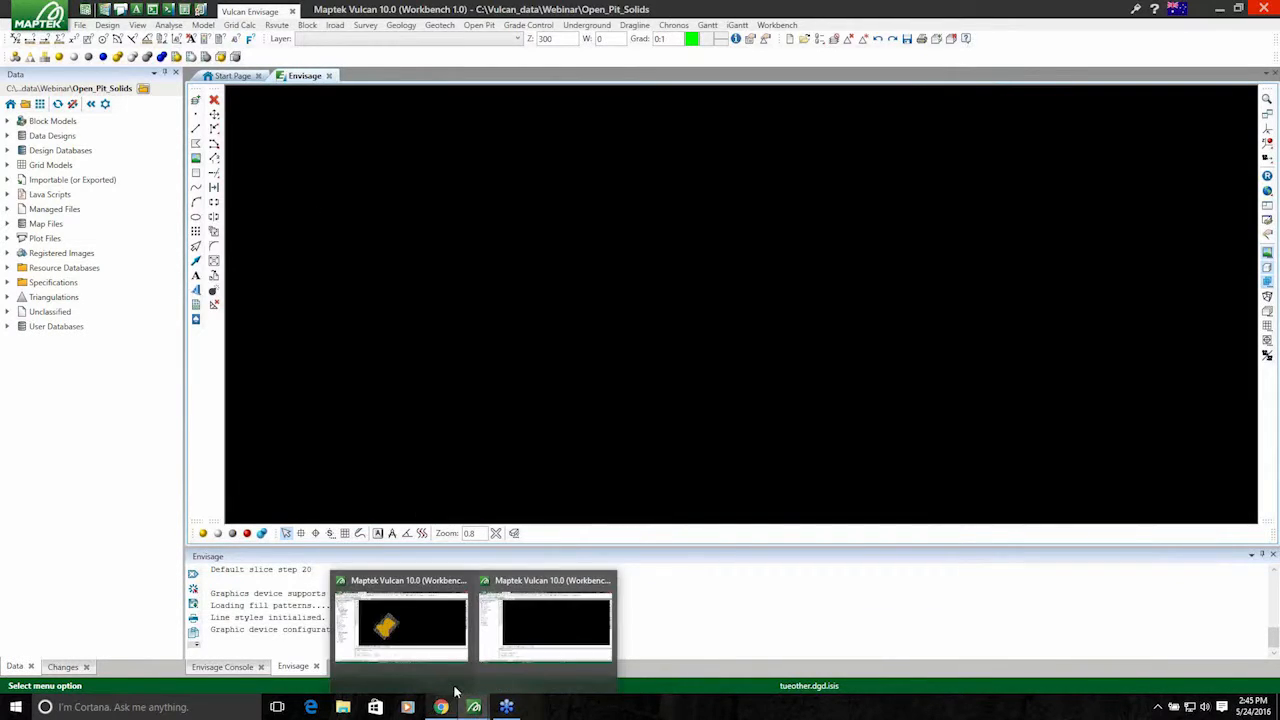
{"action": "left_click", "coordinate": [429, 626]}
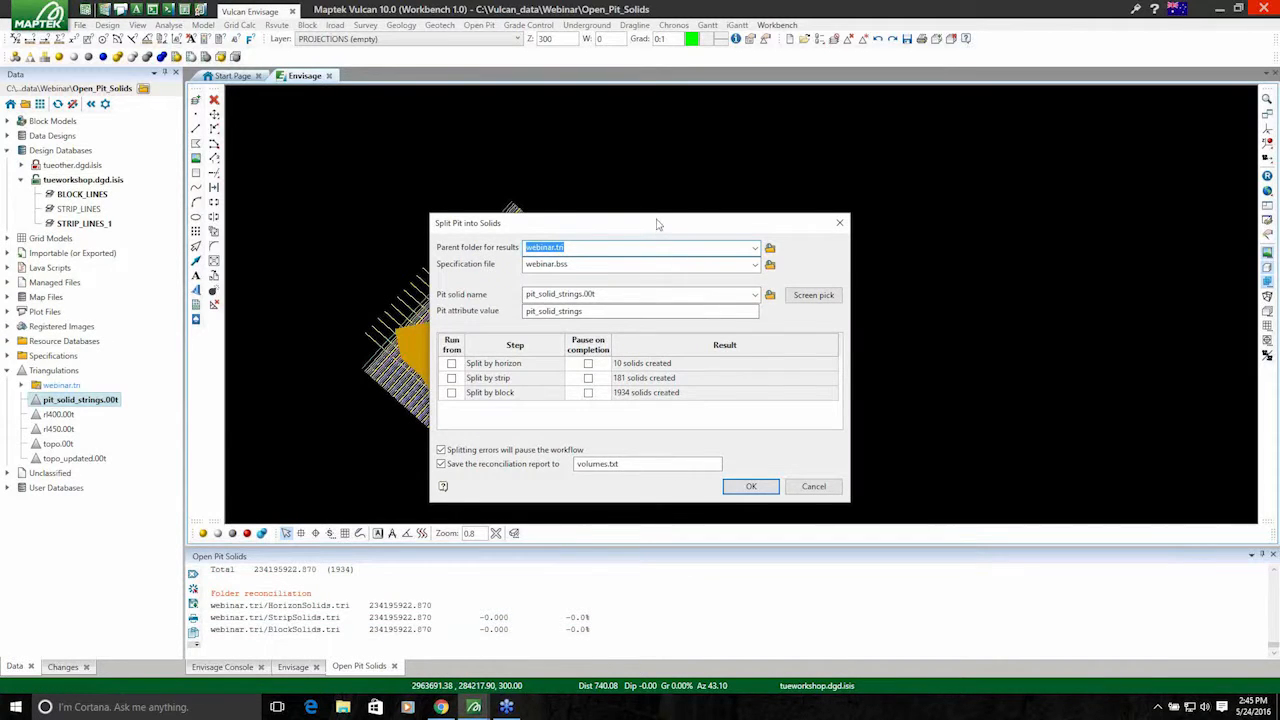
{"action": "left_click_drag", "start_coordinate": [657, 224], "coordinate": [667, 187]}
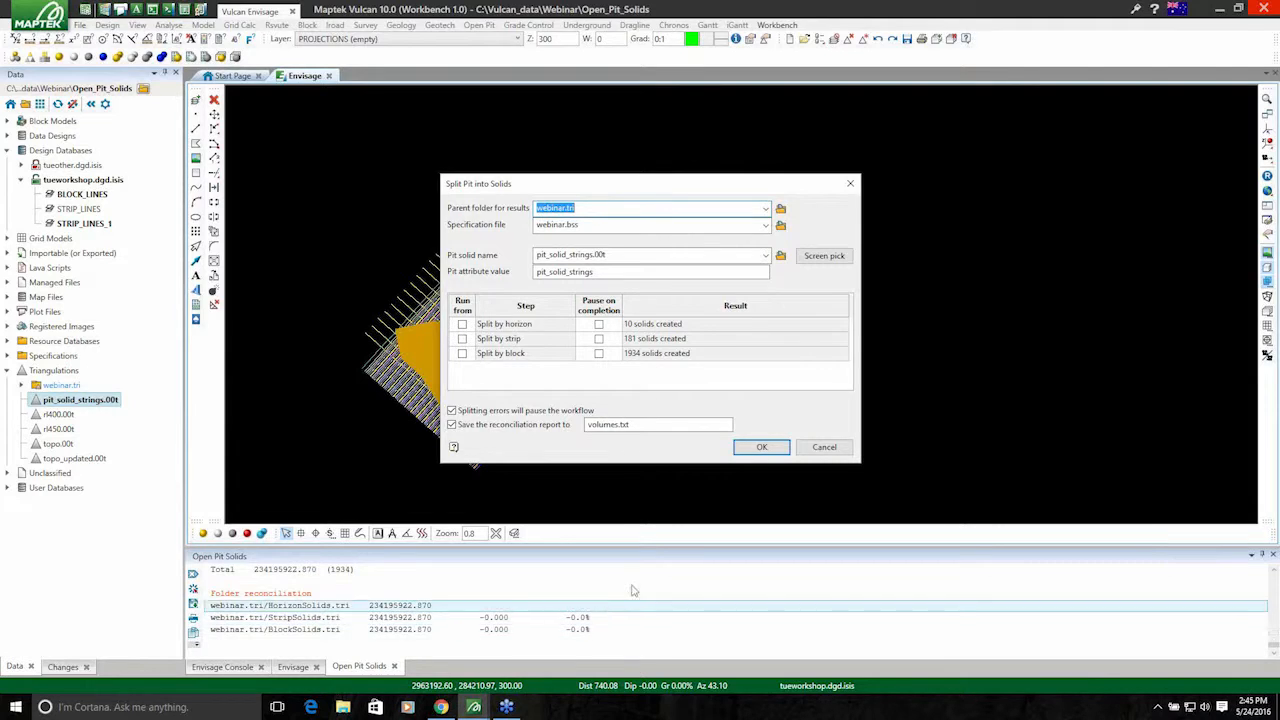
{"action": "left_click", "coordinate": [772, 452]}
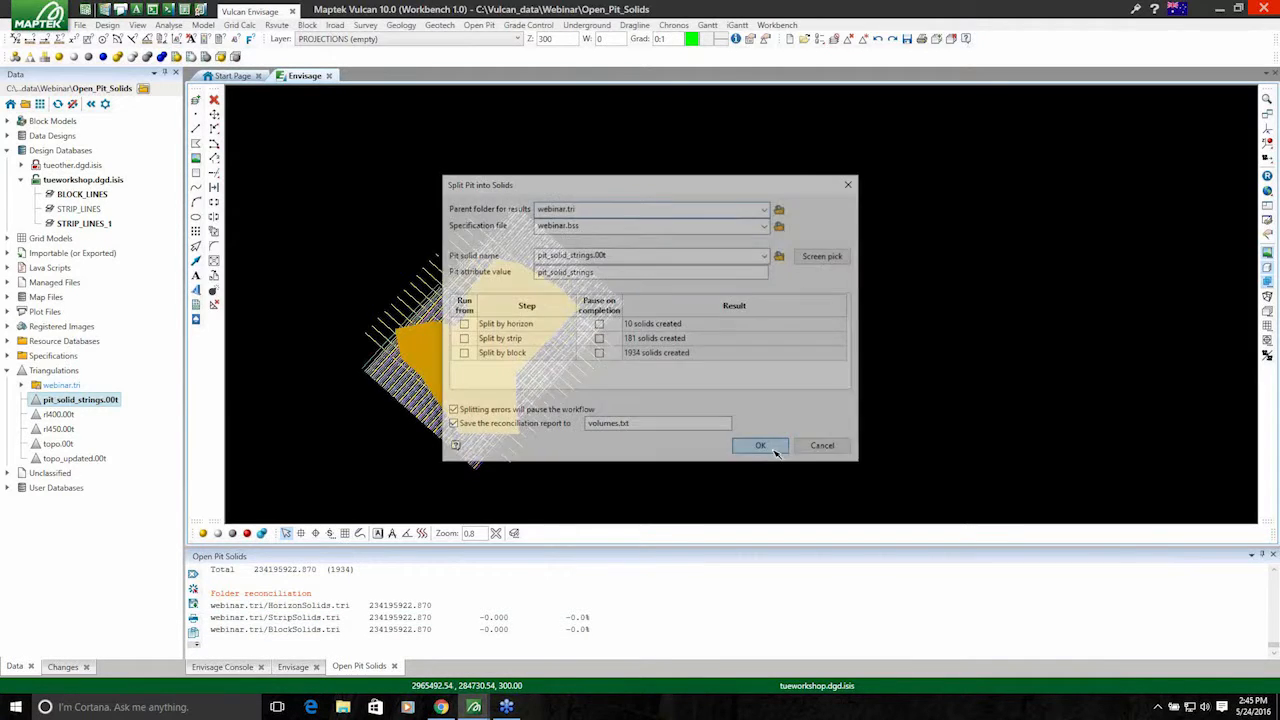
- Remove the pit solid and the BLOCK_LINES and STRIP_LINES_1 layers from the display
{"action": "right_click", "coordinate": [474, 350]}
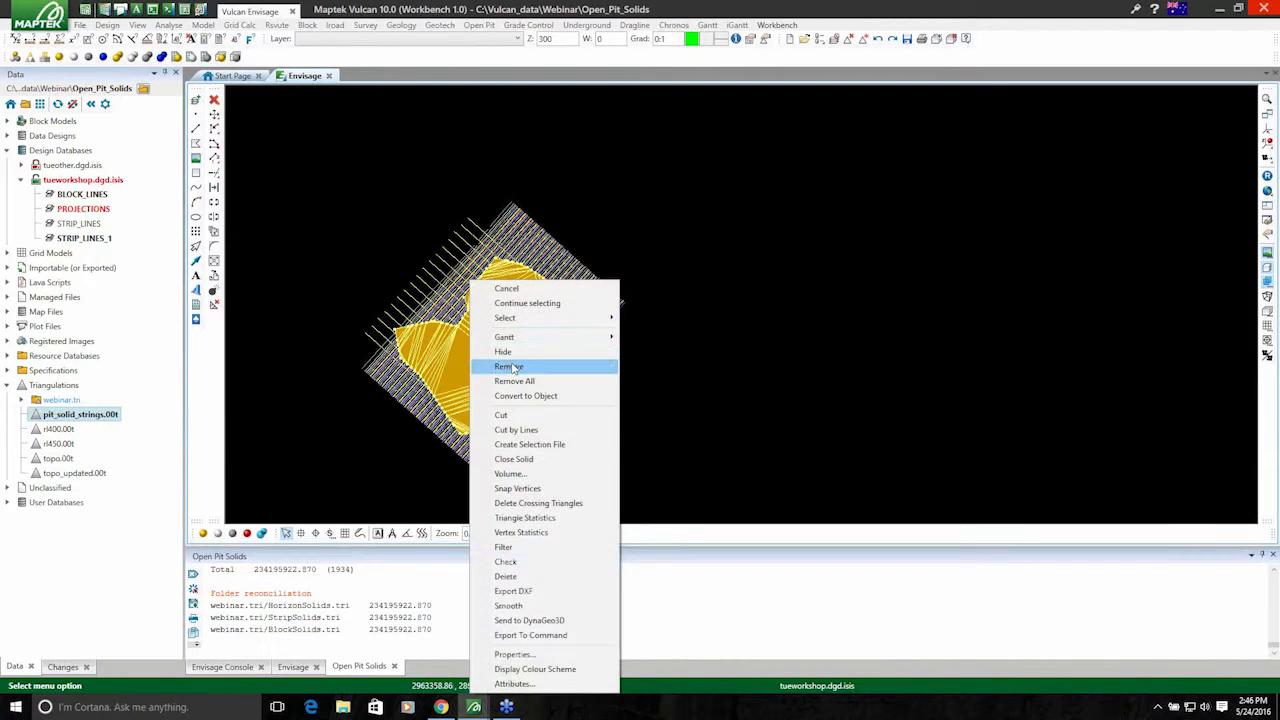
{"action": "left_click", "coordinate": [510, 367]}
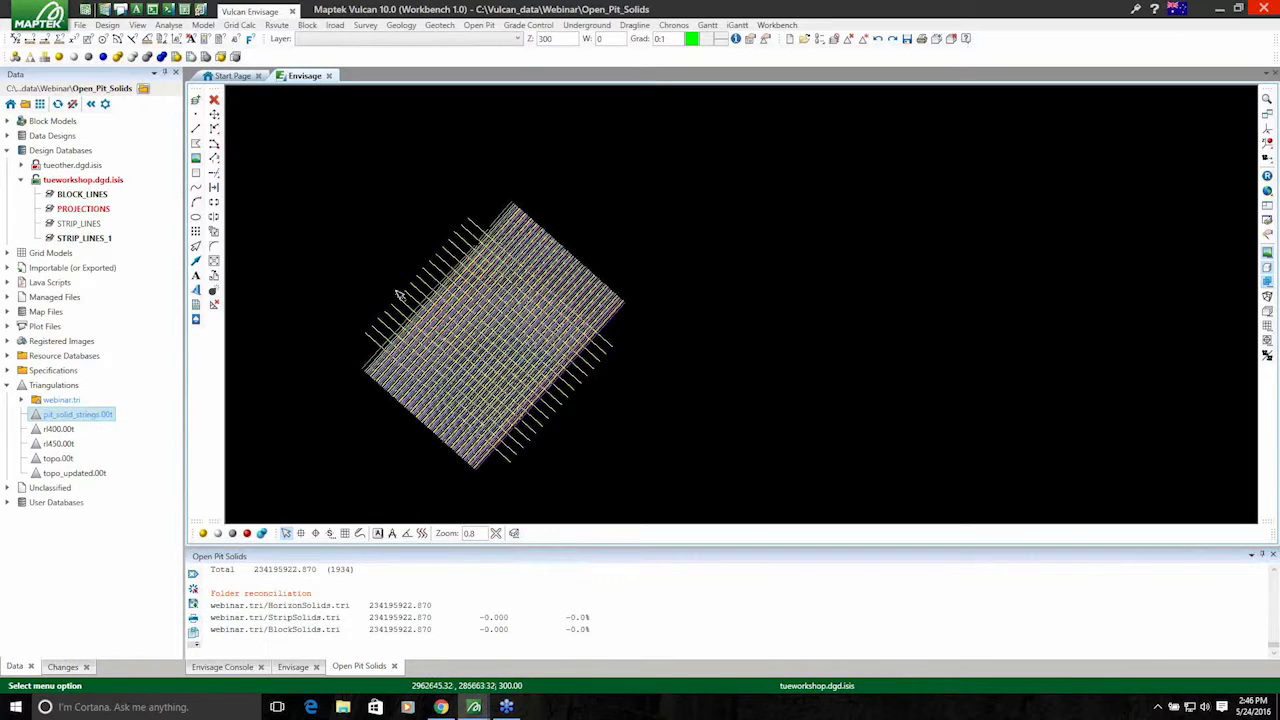
{"action": "right_click", "coordinate": [95, 197]}
{"action": "left_click", "coordinate": [120, 214]}
{"action": "right_click", "coordinate": [90, 243]}
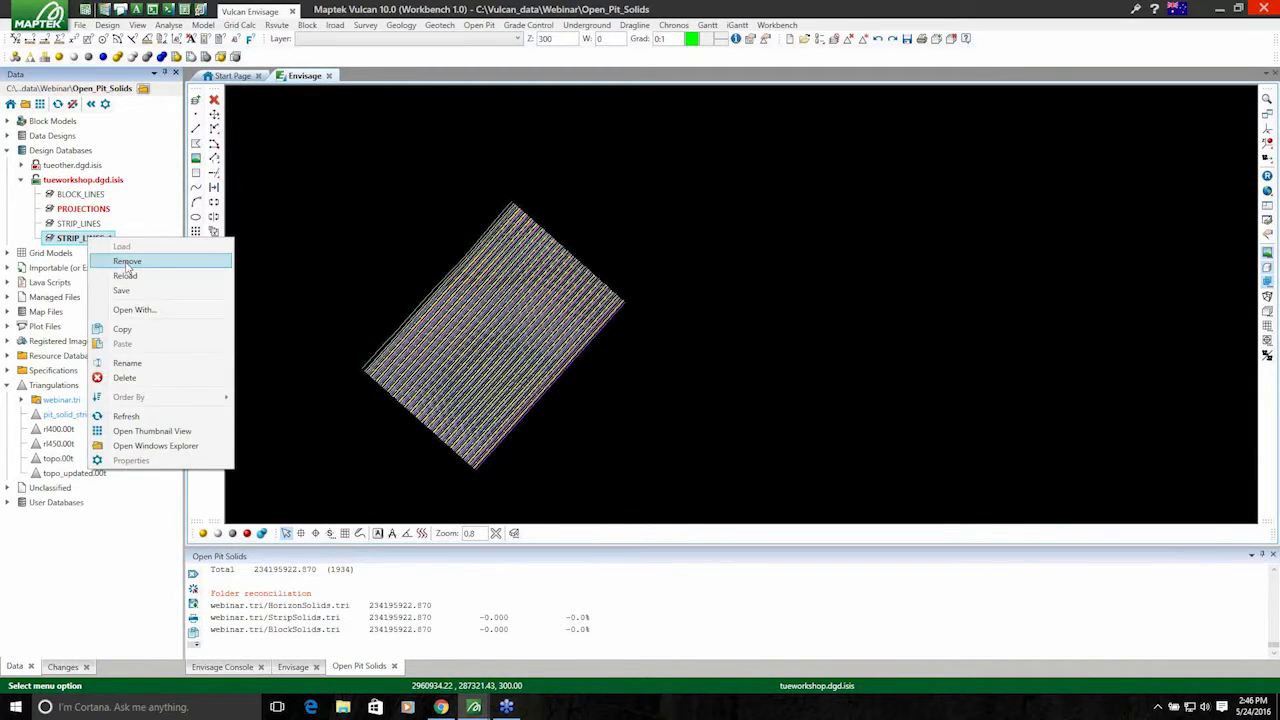
{"action": "left_click", "coordinate": [112, 259]}
- View the projected lines in 3D, then save the PROJECTIONS design layer and remove it from the display
{"action": "left_click", "coordinate": [1268, 140]}
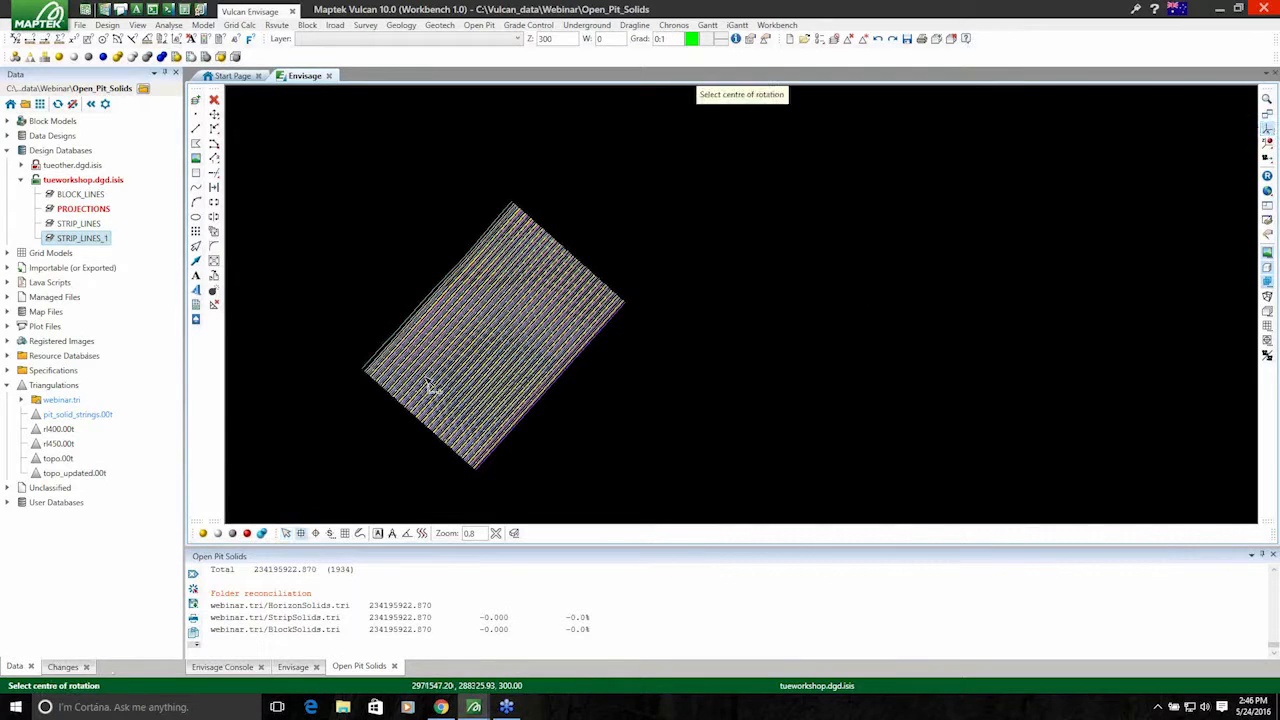
{"action": "left_click", "coordinate": [486, 371]}
{"action": "left_click_drag", "start_coordinate": [477, 417], "coordinate": [363, 374]}
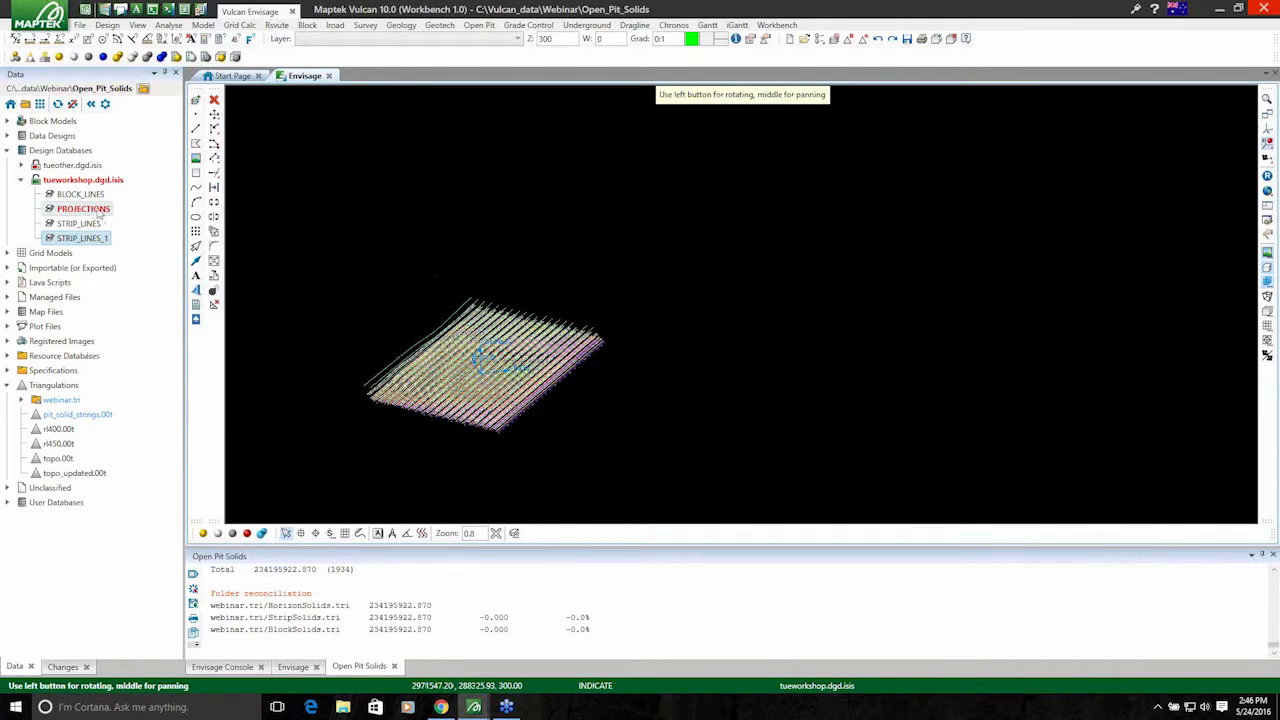
{"action": "mouse_move", "coordinate": [471, 398]}
{"action": "left_mouse_down"}
{"action": "mouse_move", "coordinate": [493, 355]}
{"action": "mouse_move", "coordinate": [482, 382]}
{"action": "left_mouse_up"}
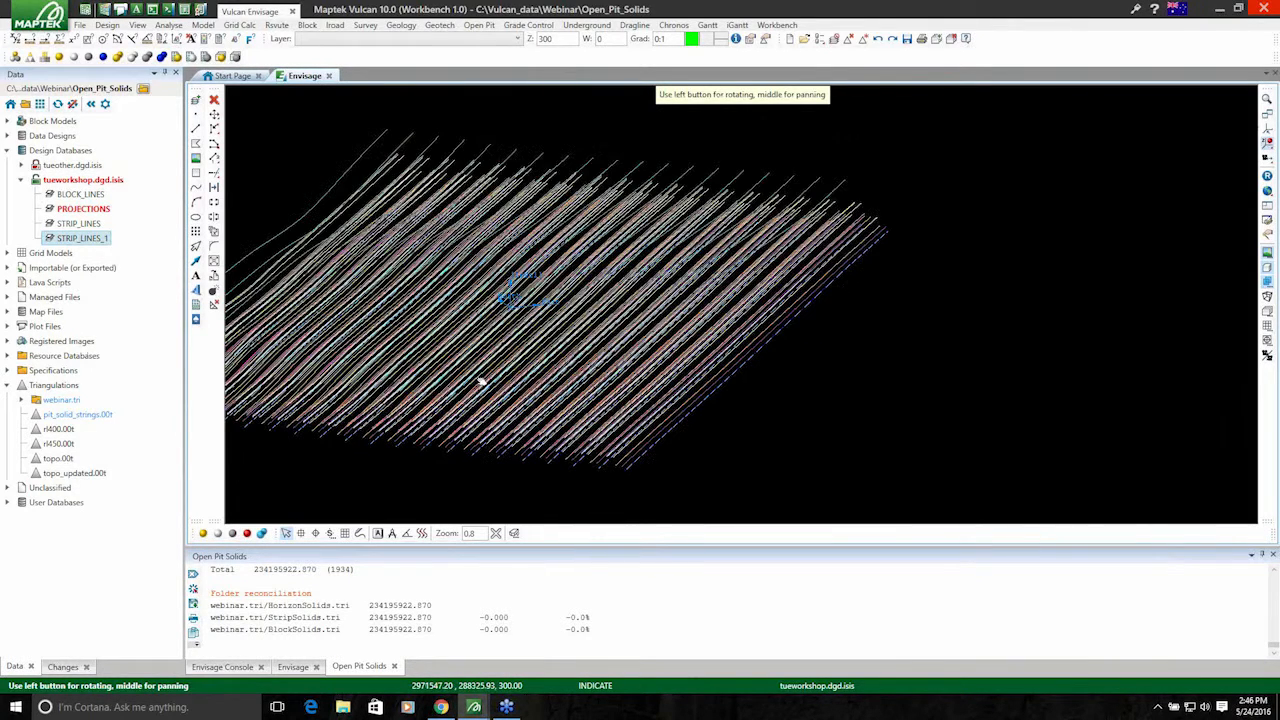
{"action": "left_click", "coordinate": [907, 38]}
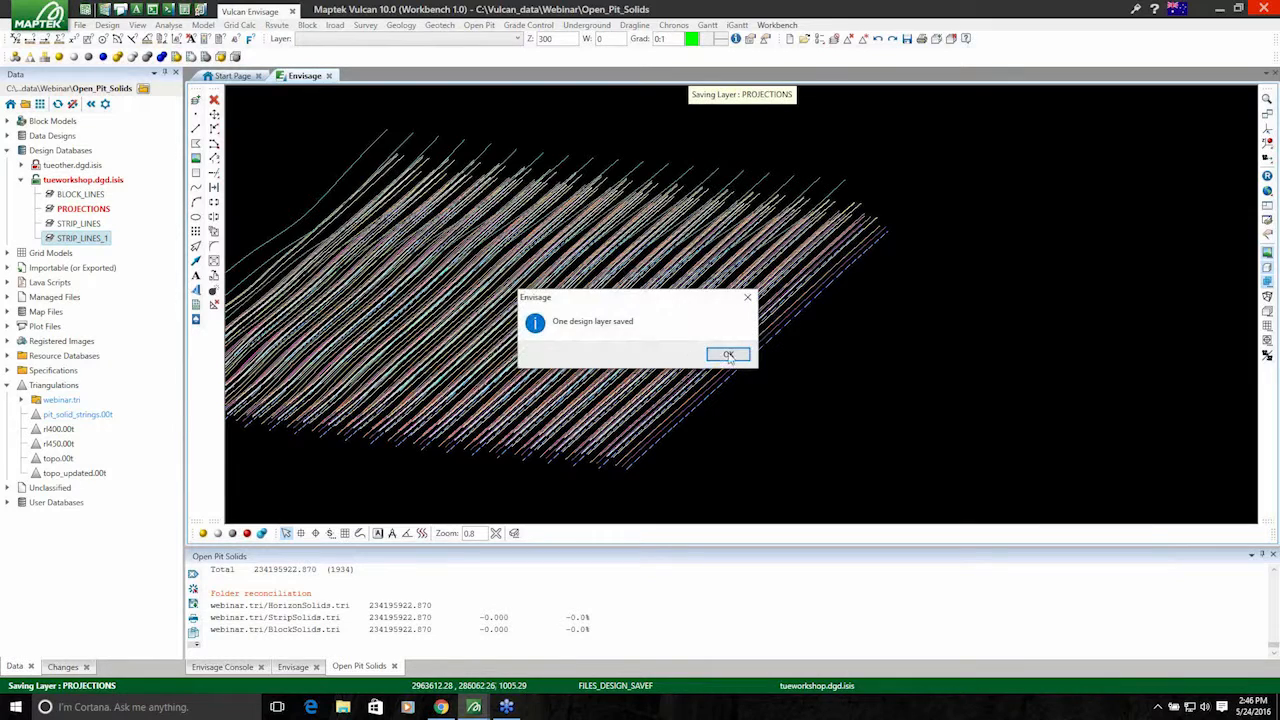
{"action": "left_click", "coordinate": [728, 354]}
{"action": "left_click", "coordinate": [90, 209]}
{"action": "right_click", "coordinate": [92, 213]}
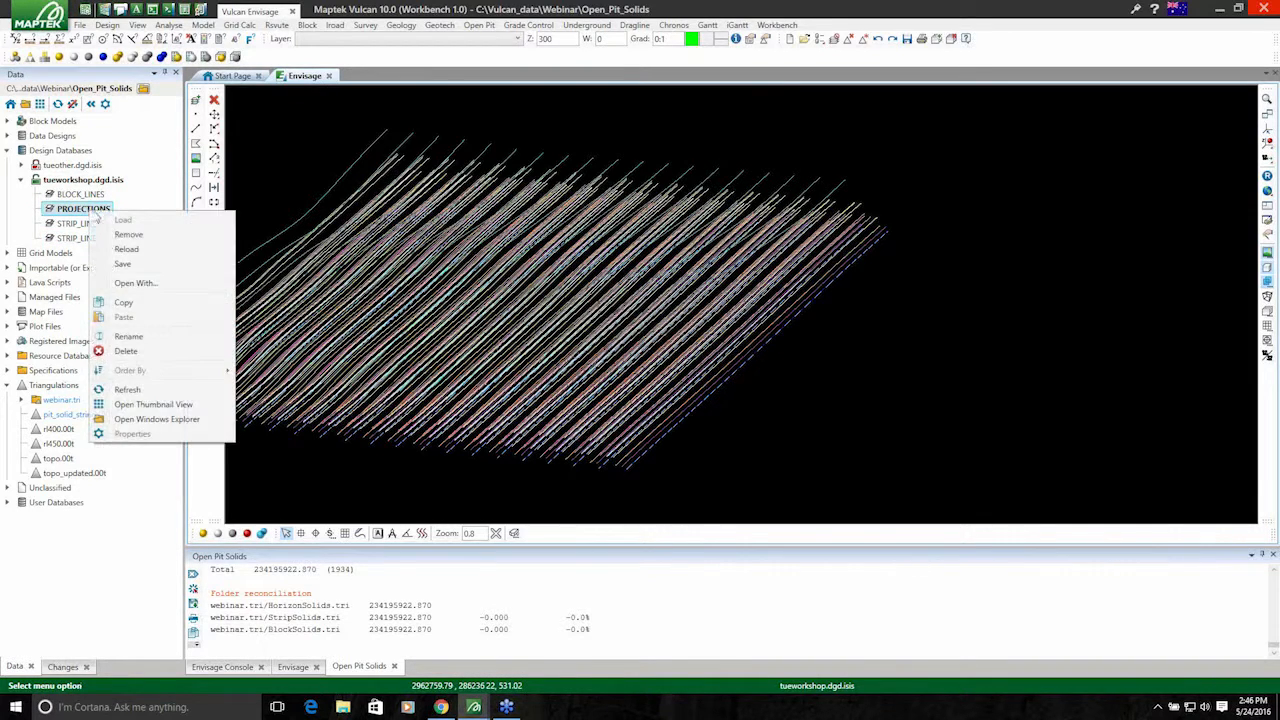
{"action": "left_click", "coordinate": [128, 235]}
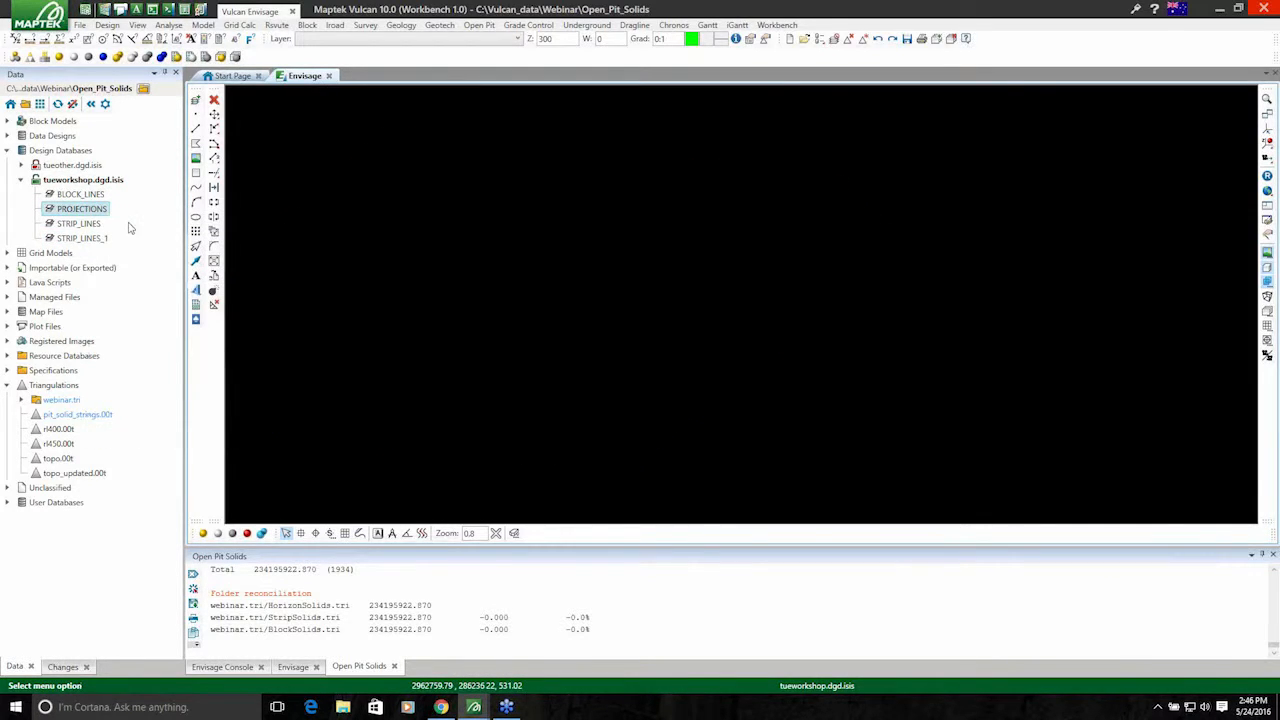
- Expand the webinar.tri results folder and list the block solids in BlockSolids.tri
{"action": "left_click", "coordinate": [21, 400]}
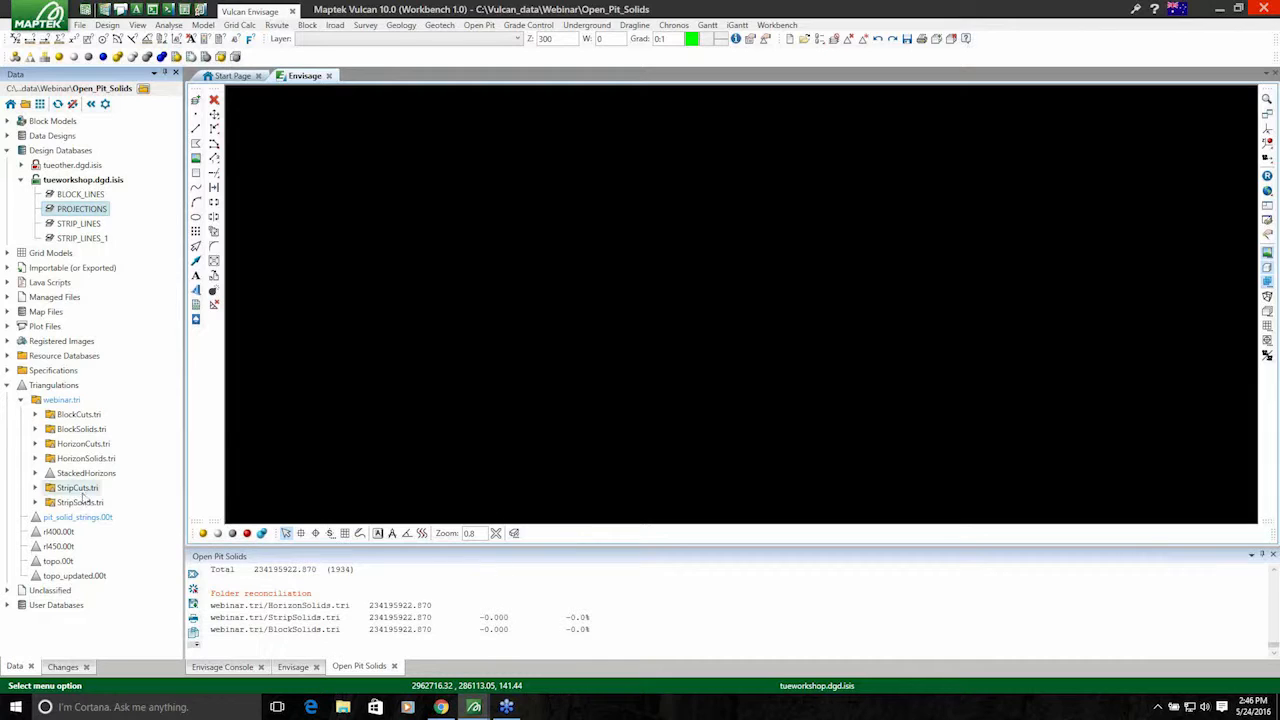
{"action": "left_click", "coordinate": [35, 430]}
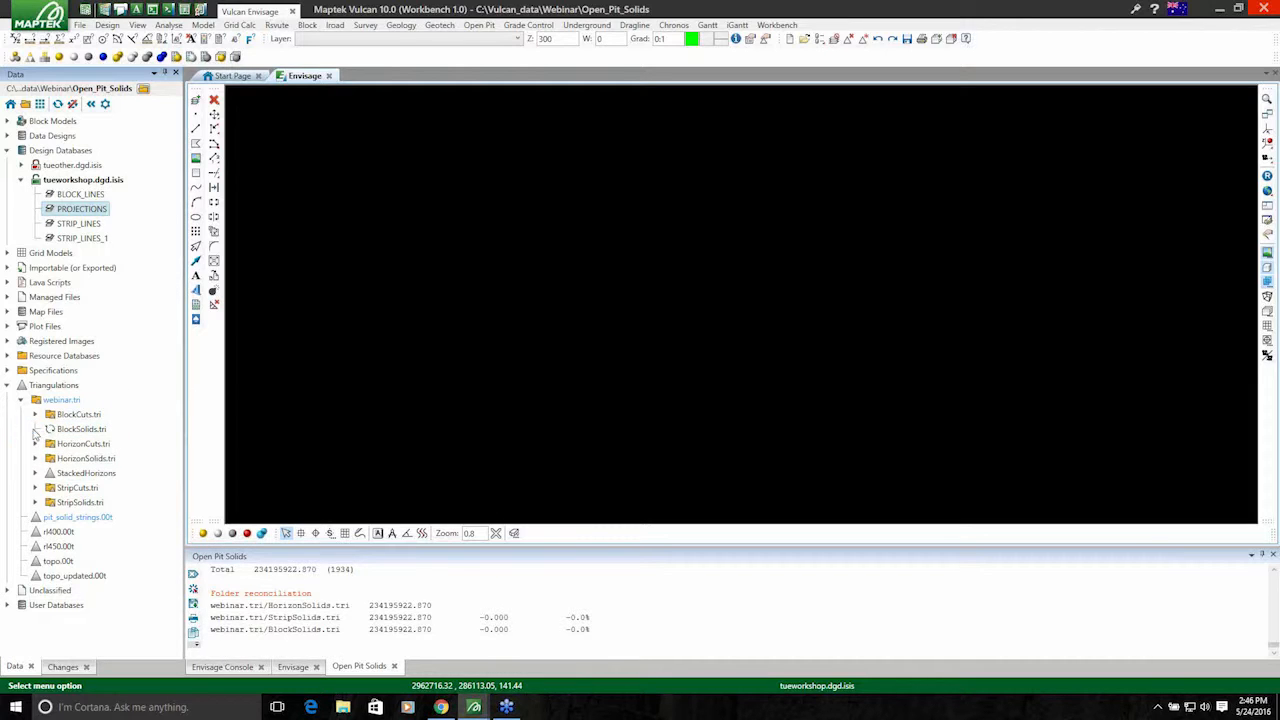
{"action": "scroll", "coordinate": [103, 428], "scroll_direction": "down", "scroll_amount": 3}
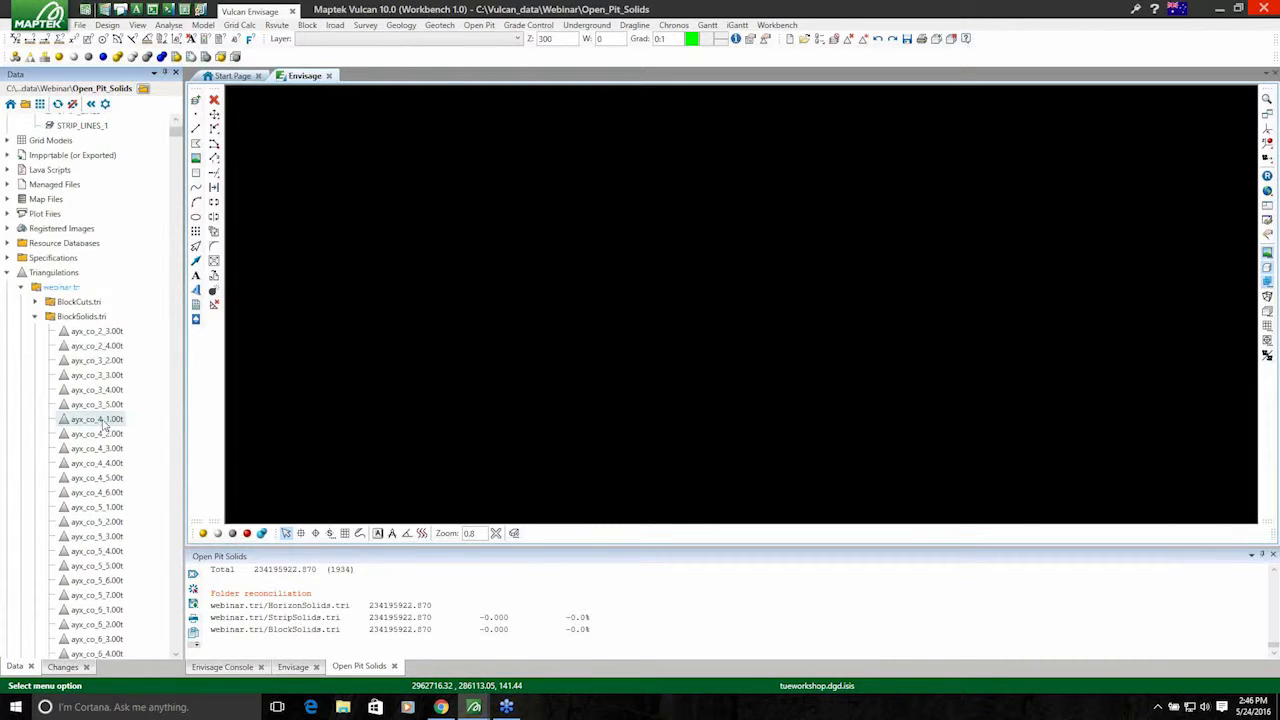
- Try filtering the BlockSolids.tri triangulations by "_ob" and clear the filter text
{"action": "left_click", "coordinate": [81, 318]}
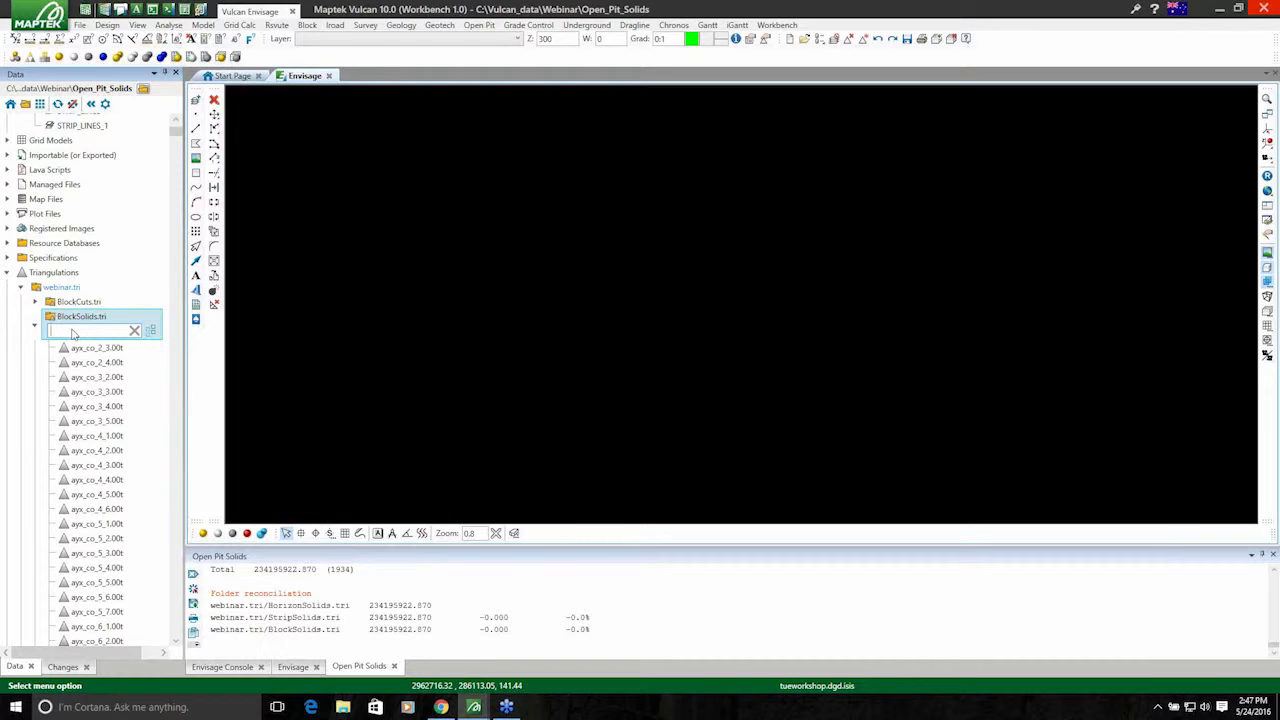
{"action": "type", "text": ".c"}
{"action": "key", "text": "BackSpace"}
{"action": "key", "text": "BackSpace"}
{"action": "type", "text": "ob"}
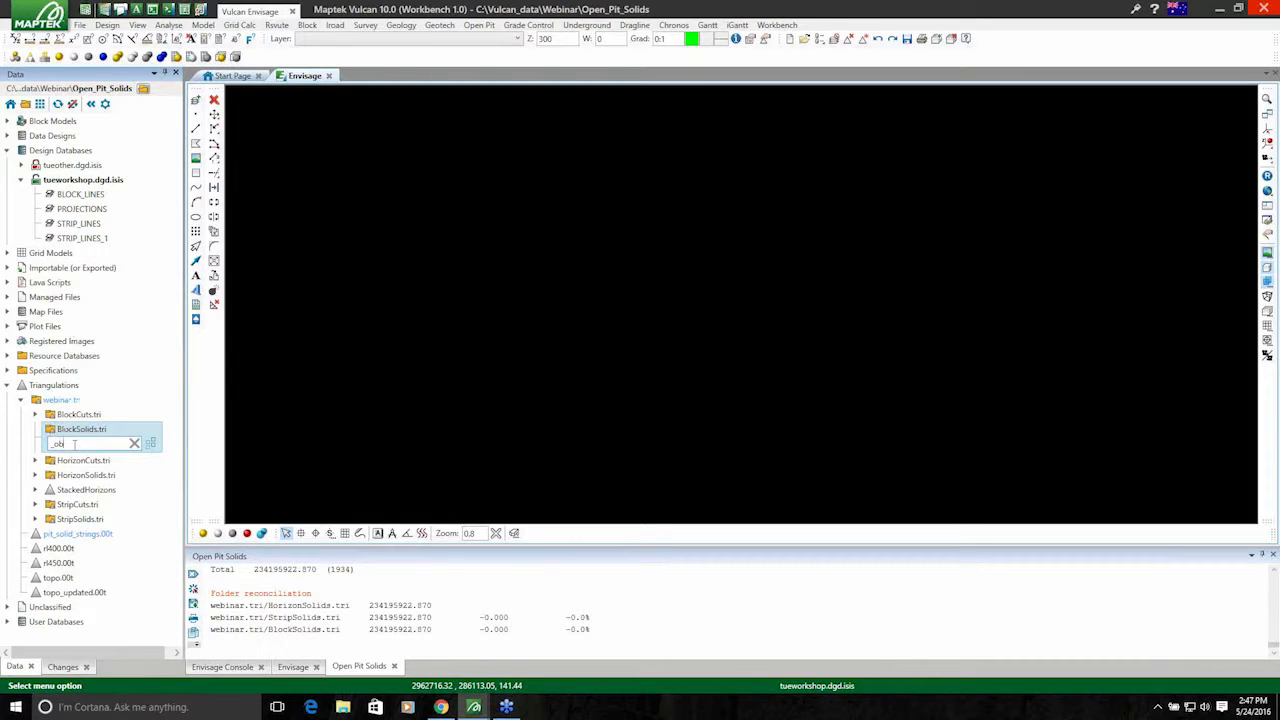
{"action": "key", "text": "BackSpace"}
{"action": "key", "text": "BackSpace"}
{"action": "key", "text": "BackSpace"}
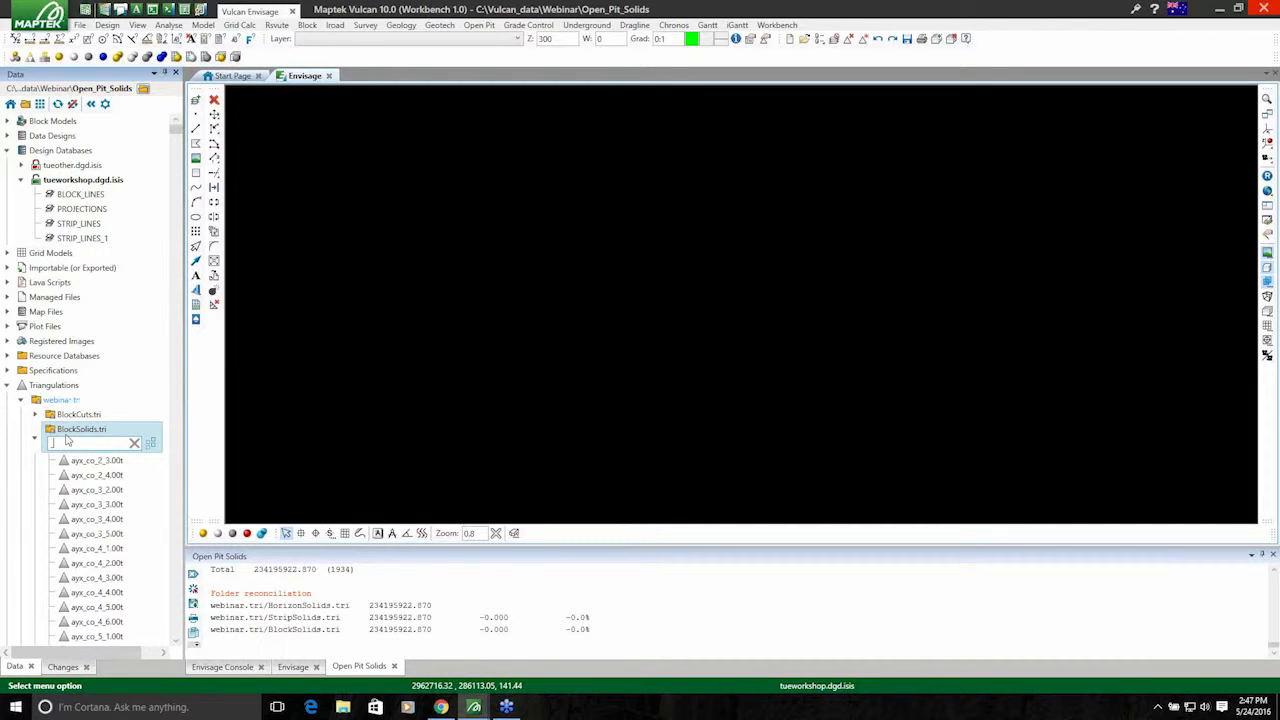
- Load all block solids from the BlockSolids.tri folder into the 3D view
{"action": "right_click", "coordinate": [67, 432]}
{"action": "key", "text": "Escape"}
{"action": "left_click_drag", "start_coordinate": [770, 368], "coordinate": [768, 367]}
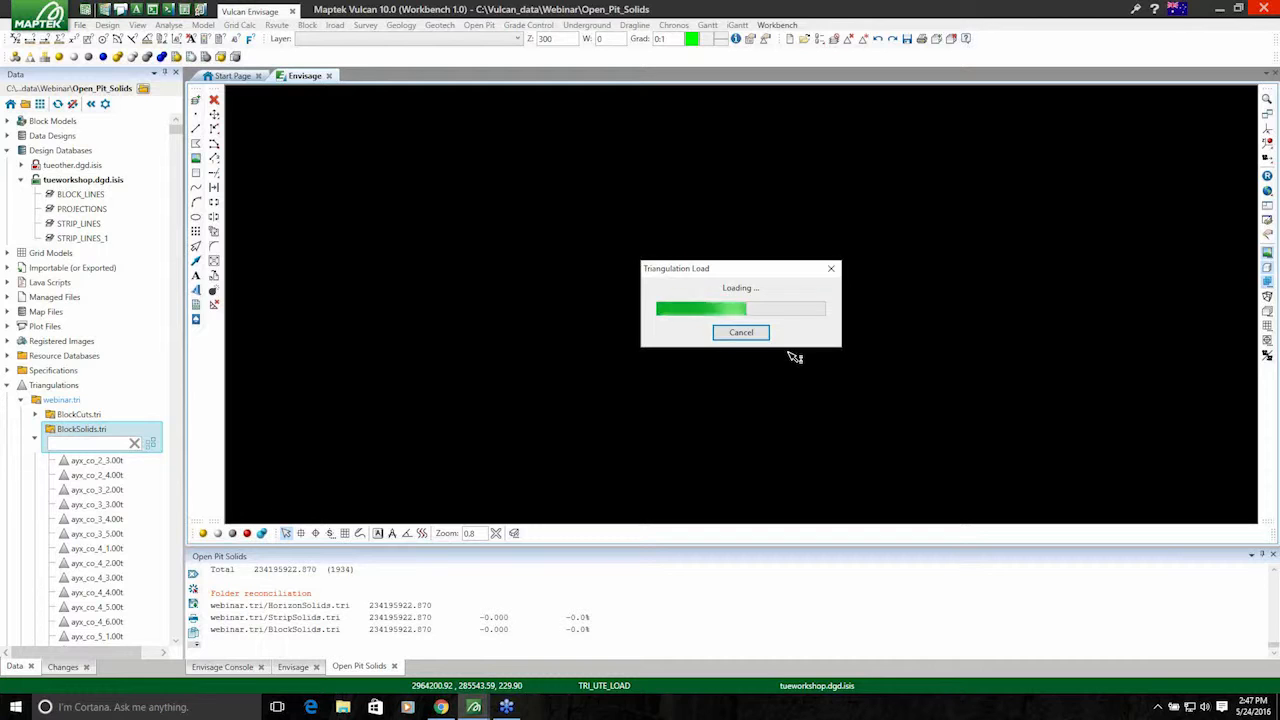
{"action": "middle_click_drag", "start_coordinate": [903, 280], "coordinate": [757, 300]}
{"action": "left_click", "coordinate": [662, 326]}
{"action": "left_click_drag", "start_coordinate": [663, 316], "coordinate": [737, 304]}
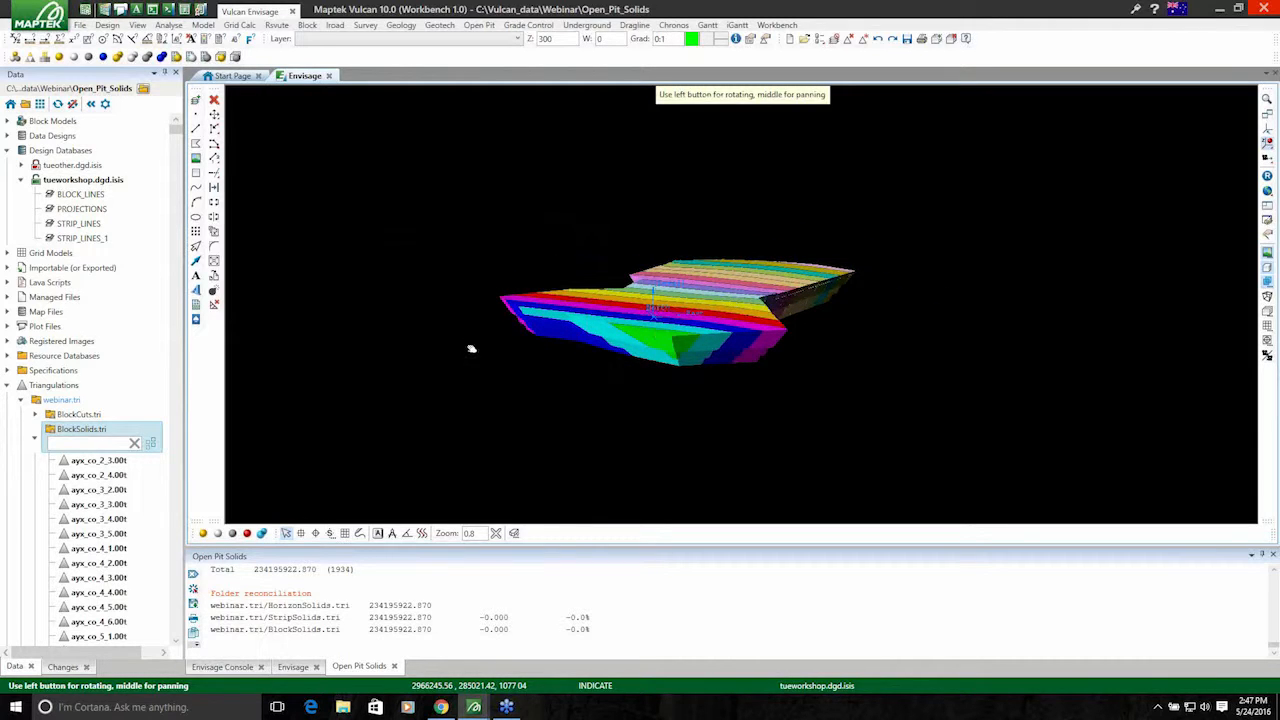
- Select individual block solids on the pit's front face and inspect the attribute summary of the thin cyan one
{"action": "scroll", "coordinate": [615, 350], "scroll_direction": "up", "scroll_amount": 5}
{"action": "key", "text": "Escape"}
{"action": "left_click", "coordinate": [733, 336]}
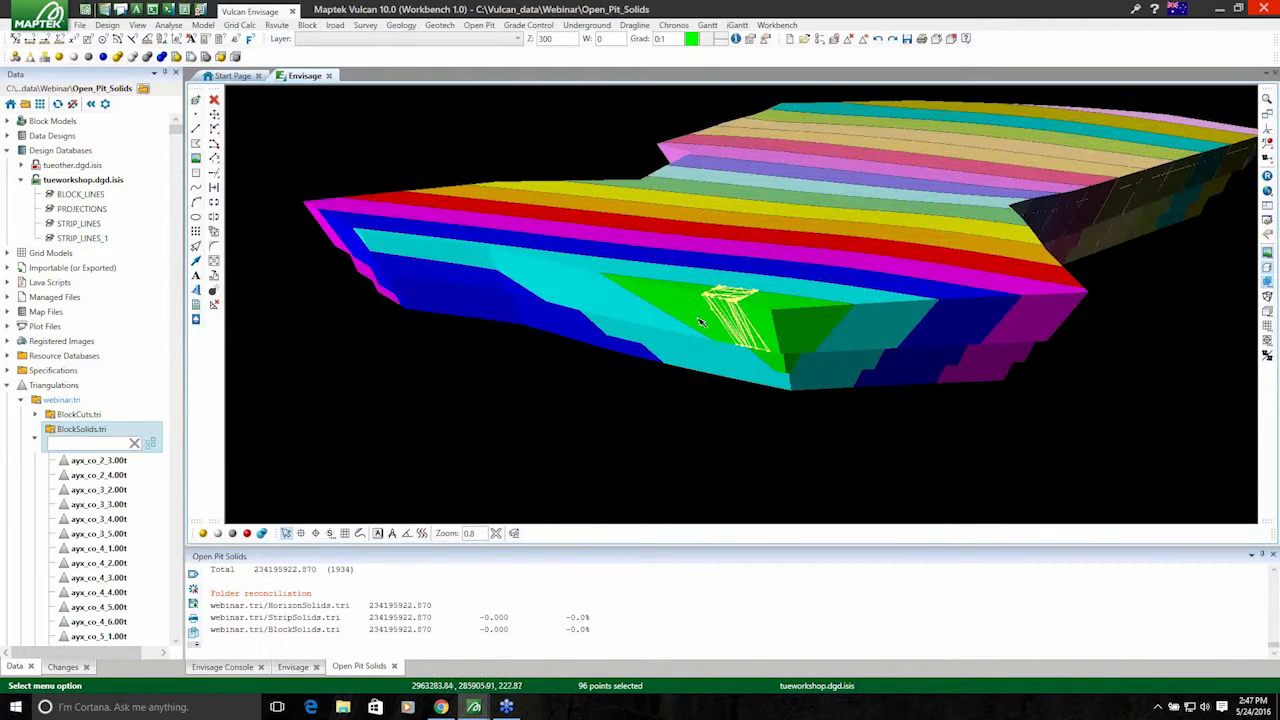
{"action": "left_click", "coordinate": [733, 358]}
{"action": "left_click", "coordinate": [739, 366]}
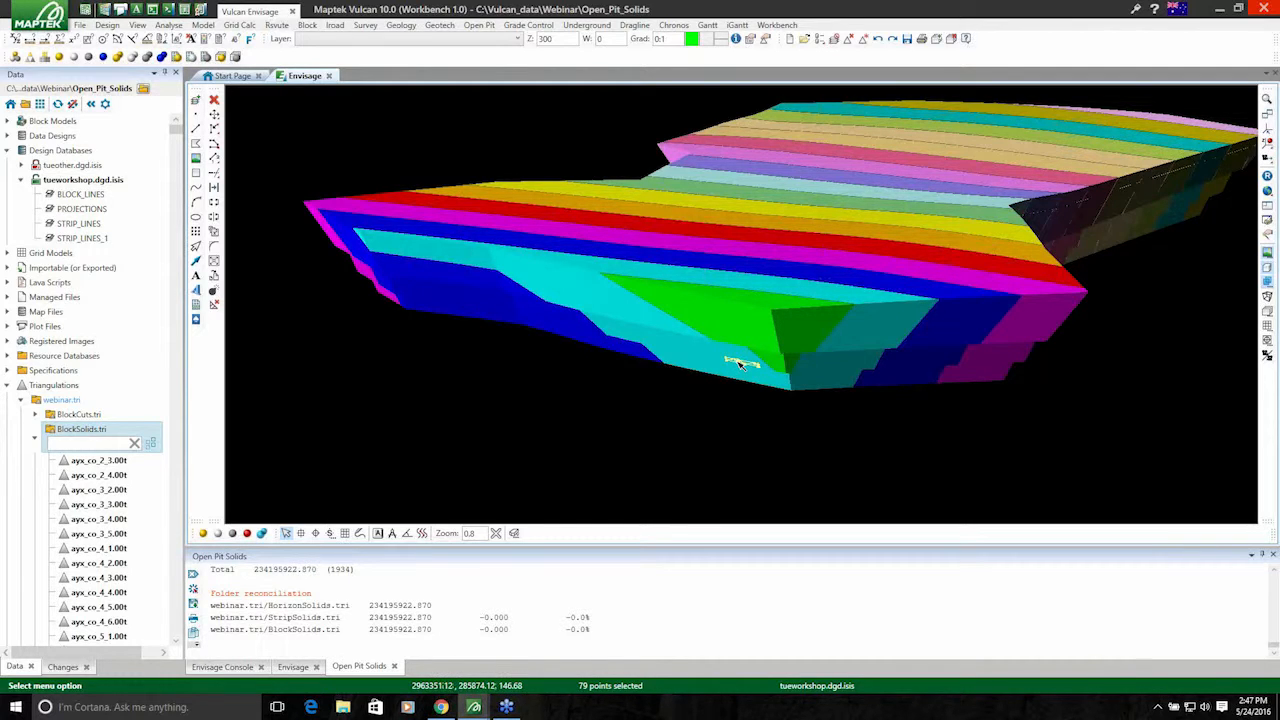
{"action": "mouse_move", "coordinate": [741, 367]}
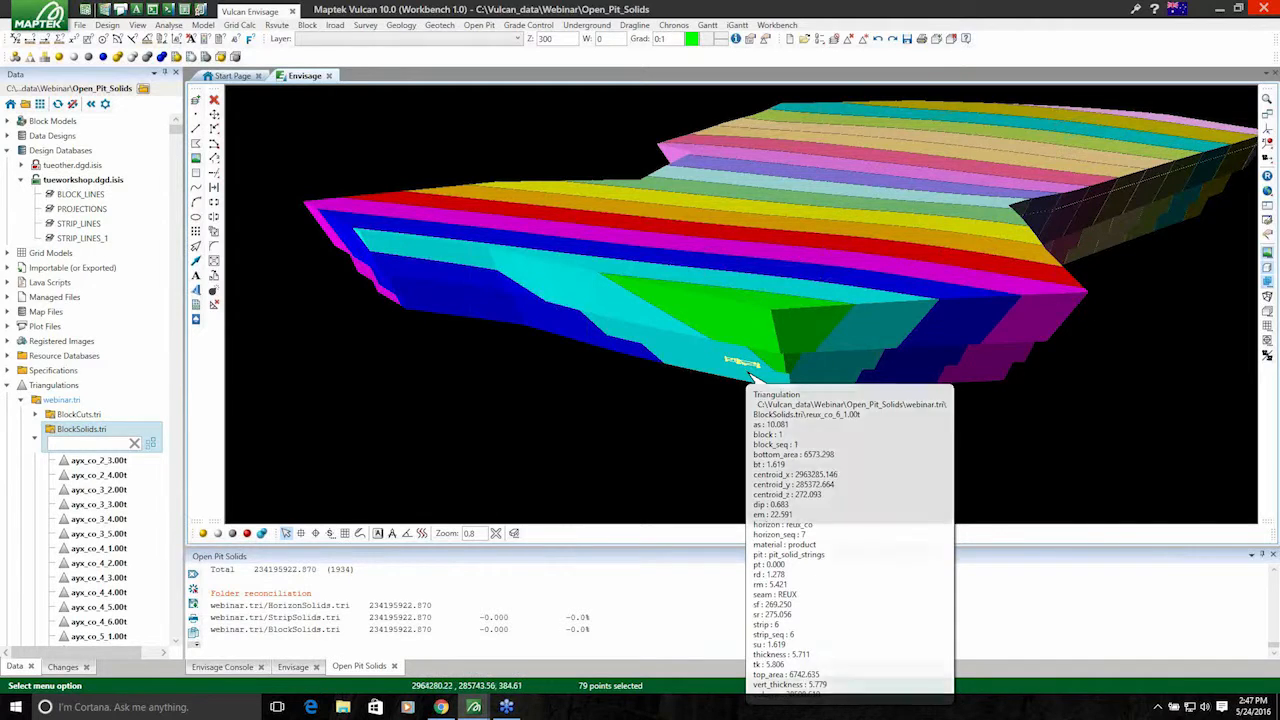
- Open the Property Editor and expand the attributes of the selected block solid
{"action": "left_click", "coordinate": [787, 24]}
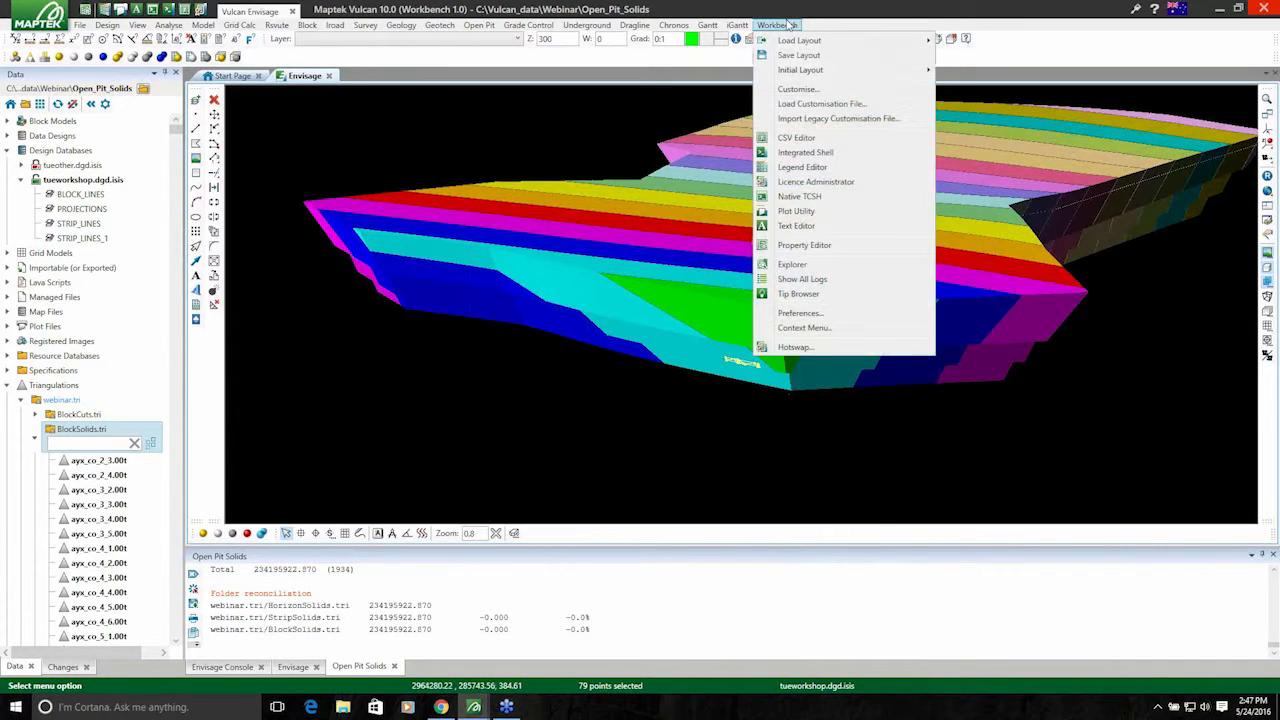
{"action": "left_click", "coordinate": [822, 245]}
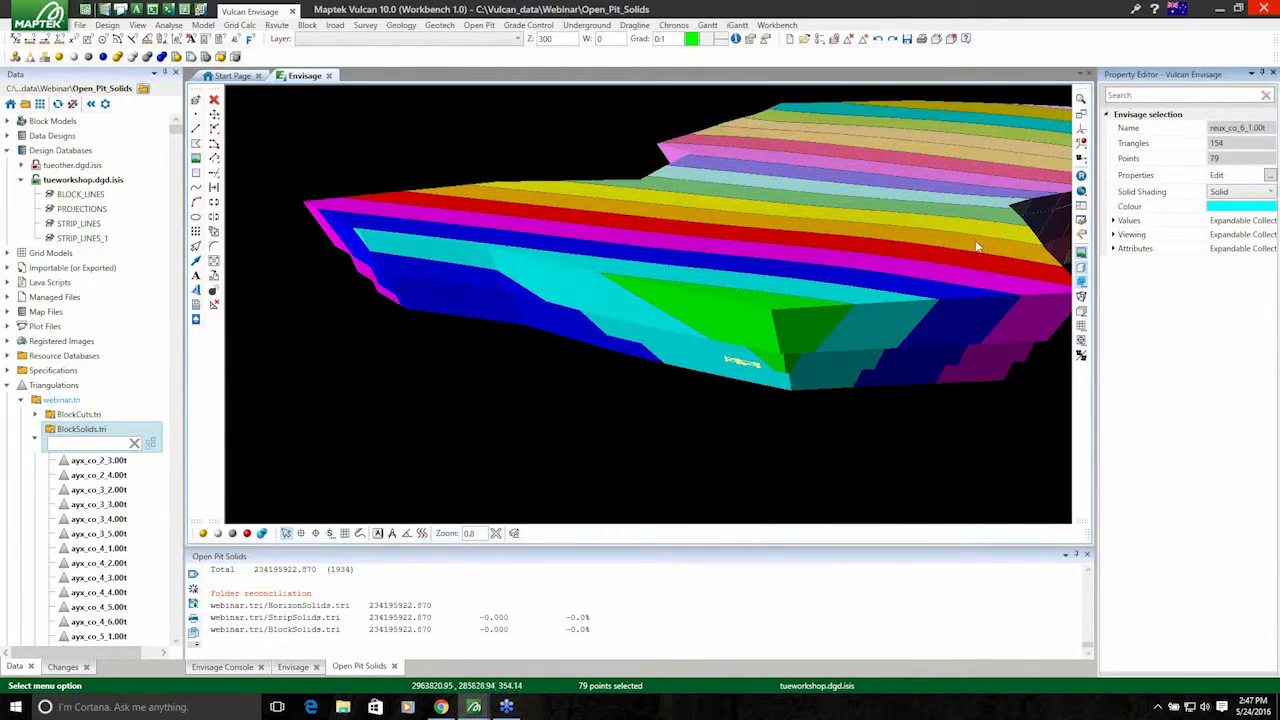
{"action": "left_click", "coordinate": [1113, 249]}
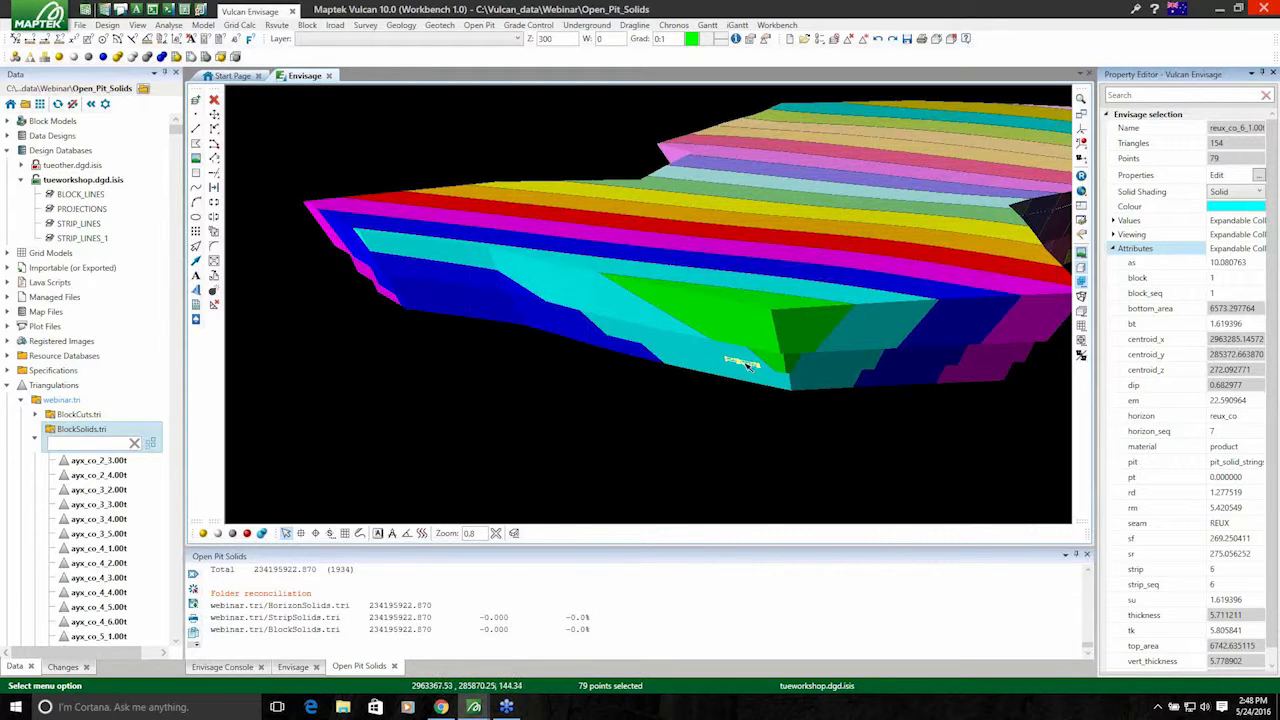
- Check all block solids for closure, consistency and self intersection, review the Envisage report, and clear the selection
{"action": "scroll", "coordinate": [551, 385], "scroll_direction": "down", "scroll_amount": 3}
{"action": "left_click_drag", "start_coordinate": [926, 455], "coordinate": [398, 142]}
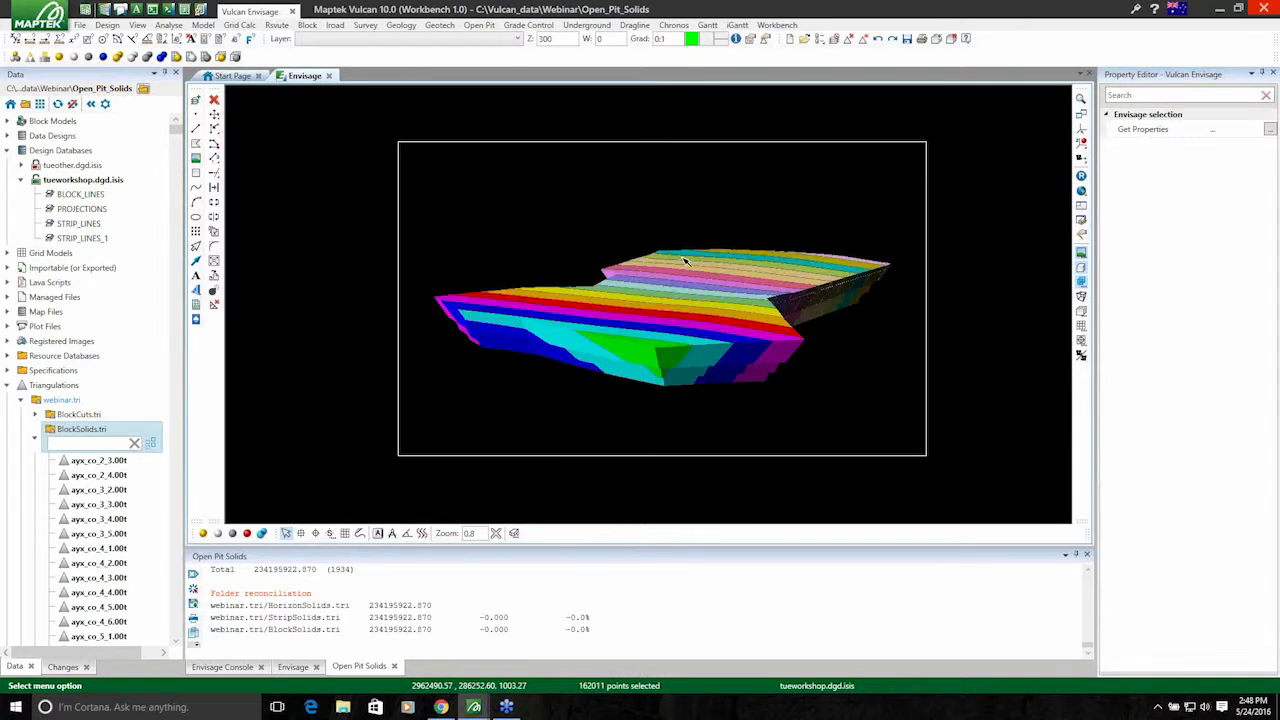
{"action": "right_click", "coordinate": [707, 284]}
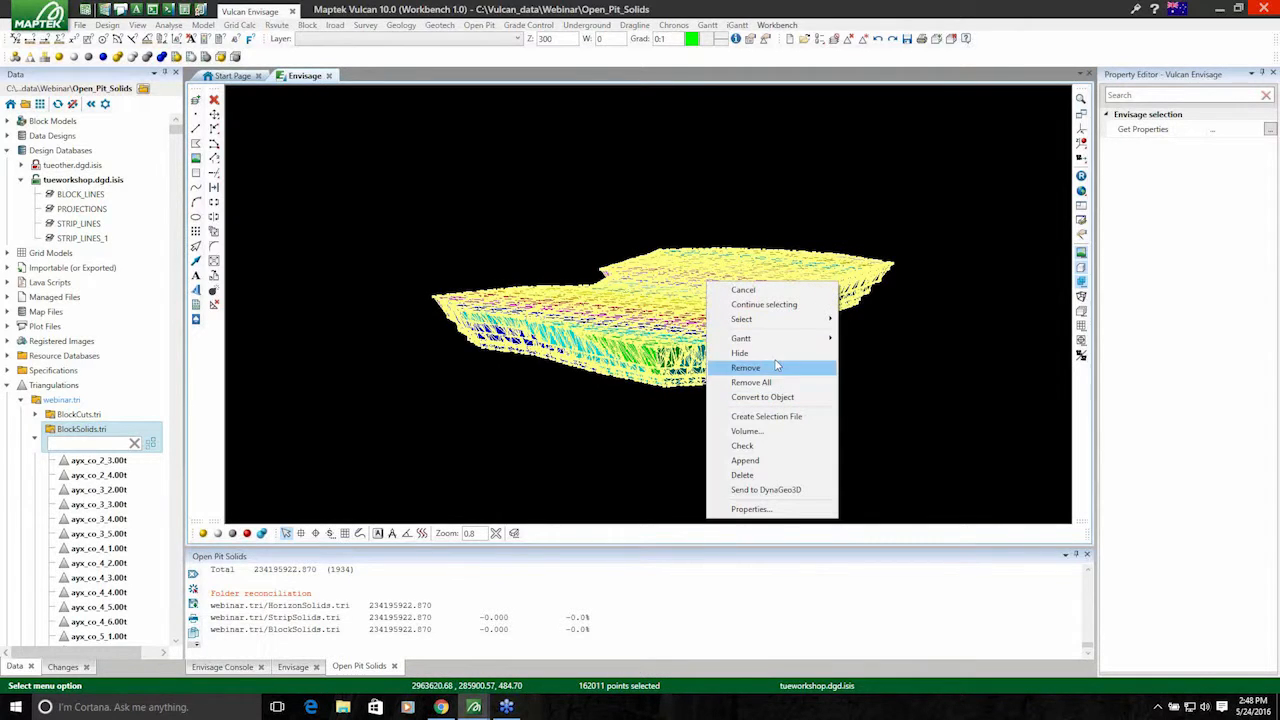
{"action": "left_click", "coordinate": [758, 447]}
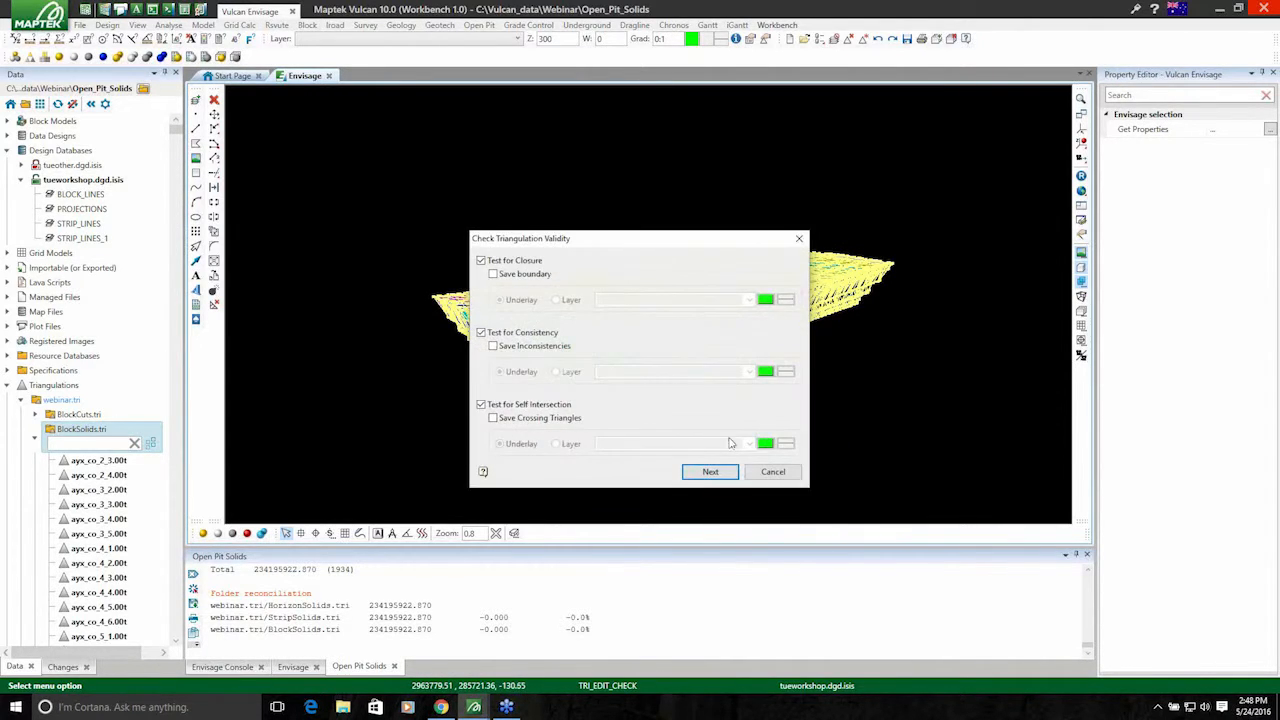
{"action": "left_click", "coordinate": [708, 472]}
{"action": "left_click", "coordinate": [709, 472]}
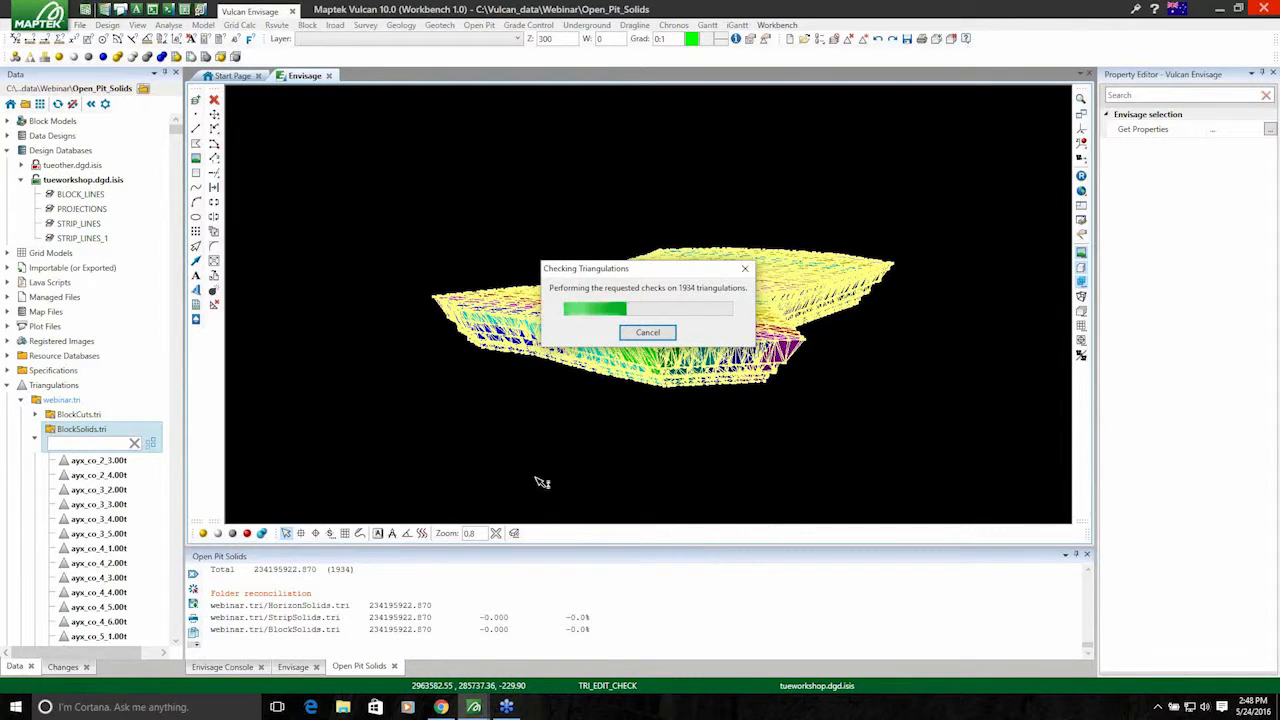
{"action": "left_click", "coordinate": [295, 667]}
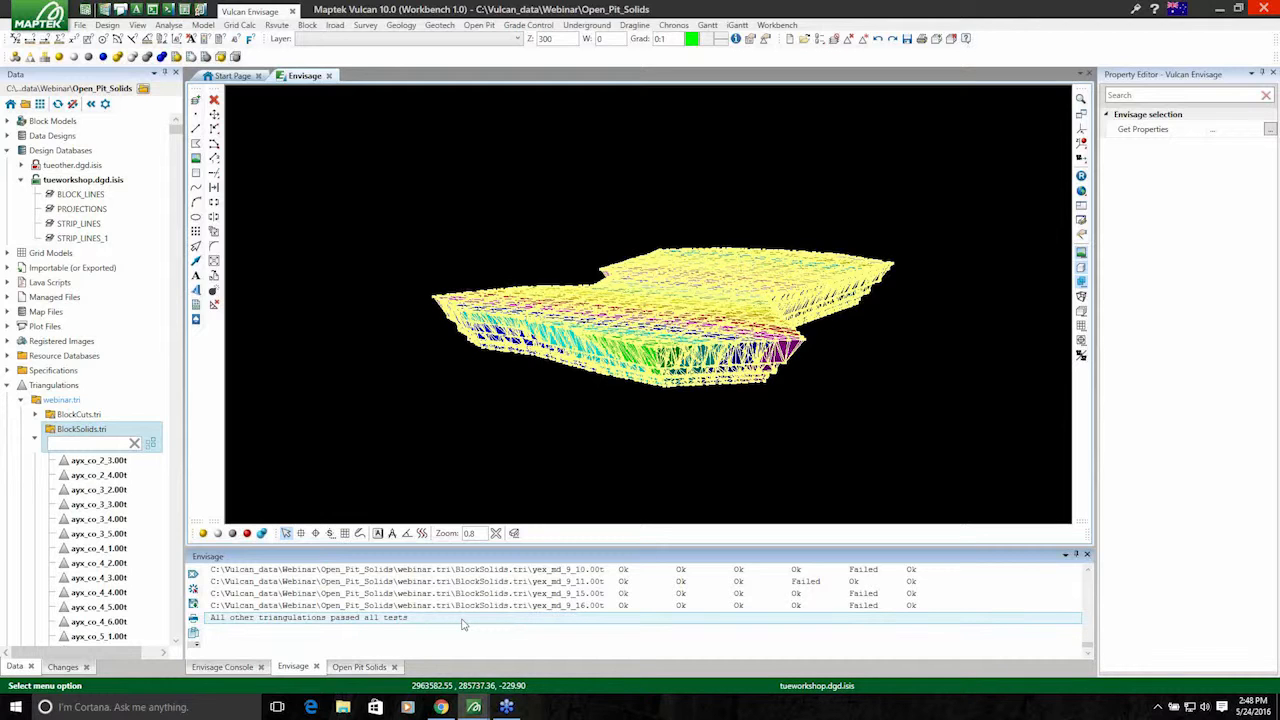
{"action": "left_click", "coordinate": [661, 429]}
- Open Triangulation Visibility and load the saved settings that make solids with material product and as > 5 AND as < 15 visible
{"action": "scroll", "coordinate": [512, 281], "scroll_direction": "down", "scroll_amount": 2}
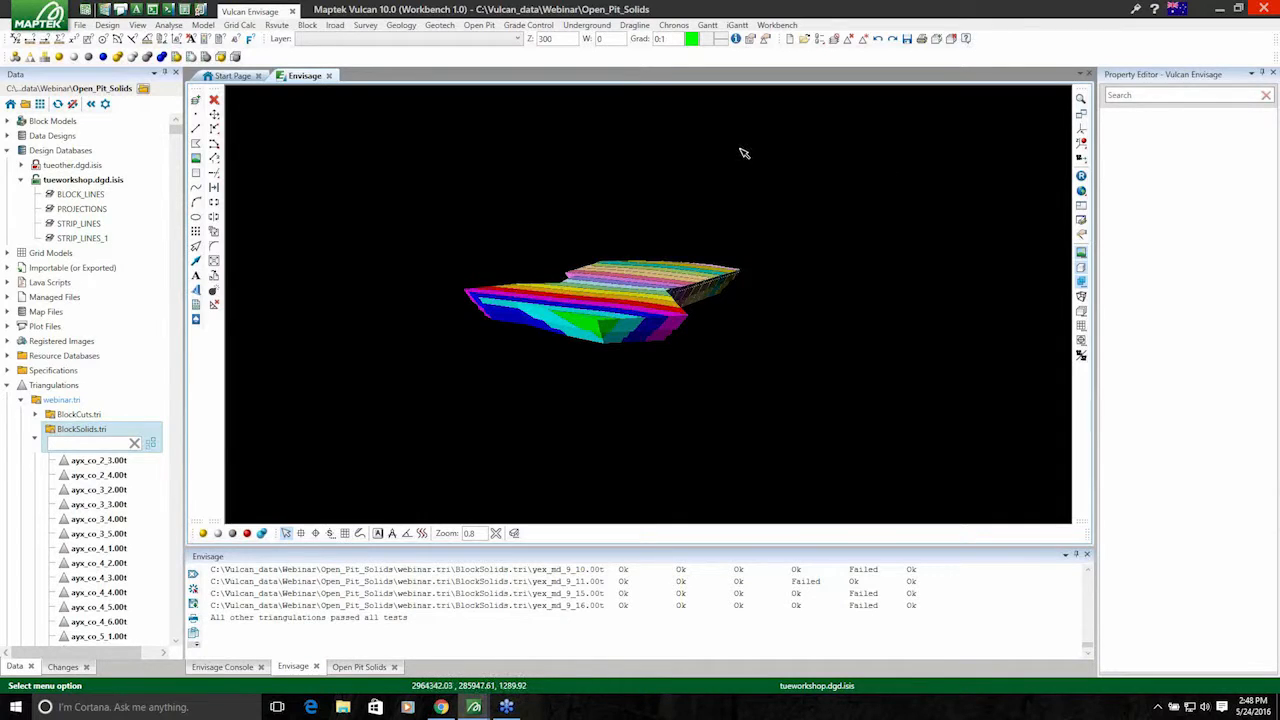
{"action": "left_click", "coordinate": [481, 26]}
{"action": "mouse_move", "coordinate": [514, 70]}
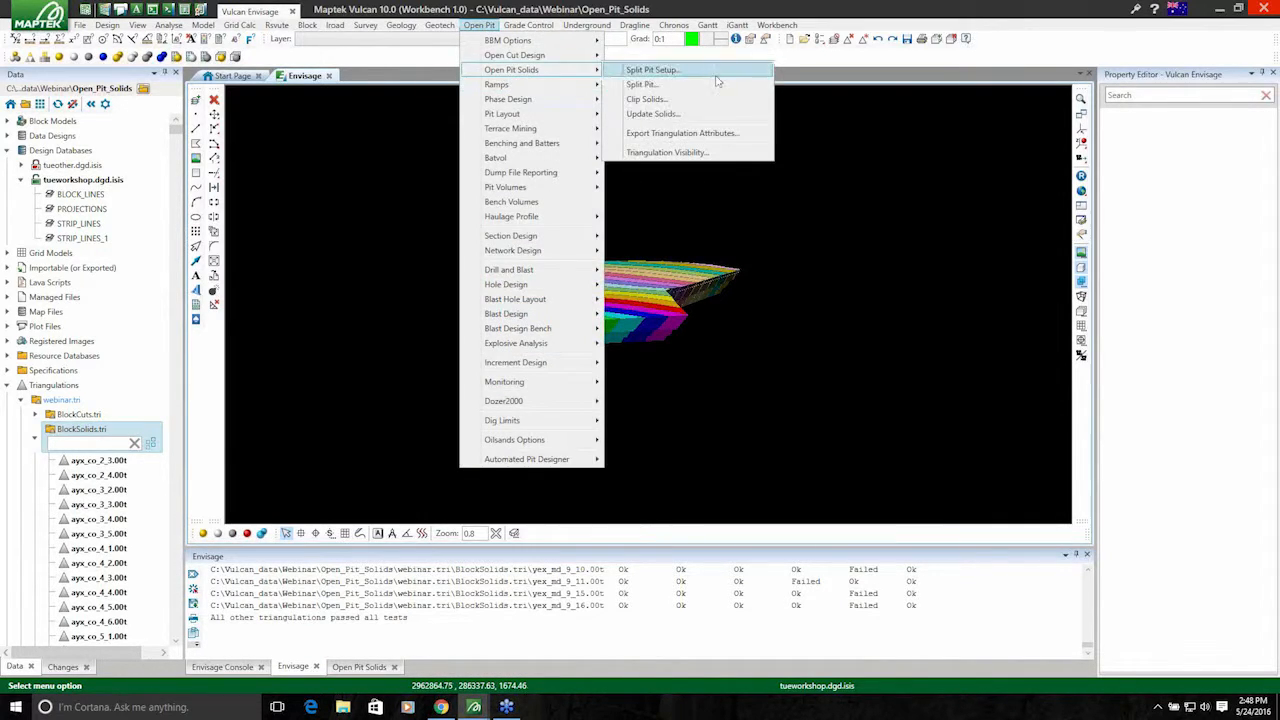
{"action": "left_click", "coordinate": [691, 156]}
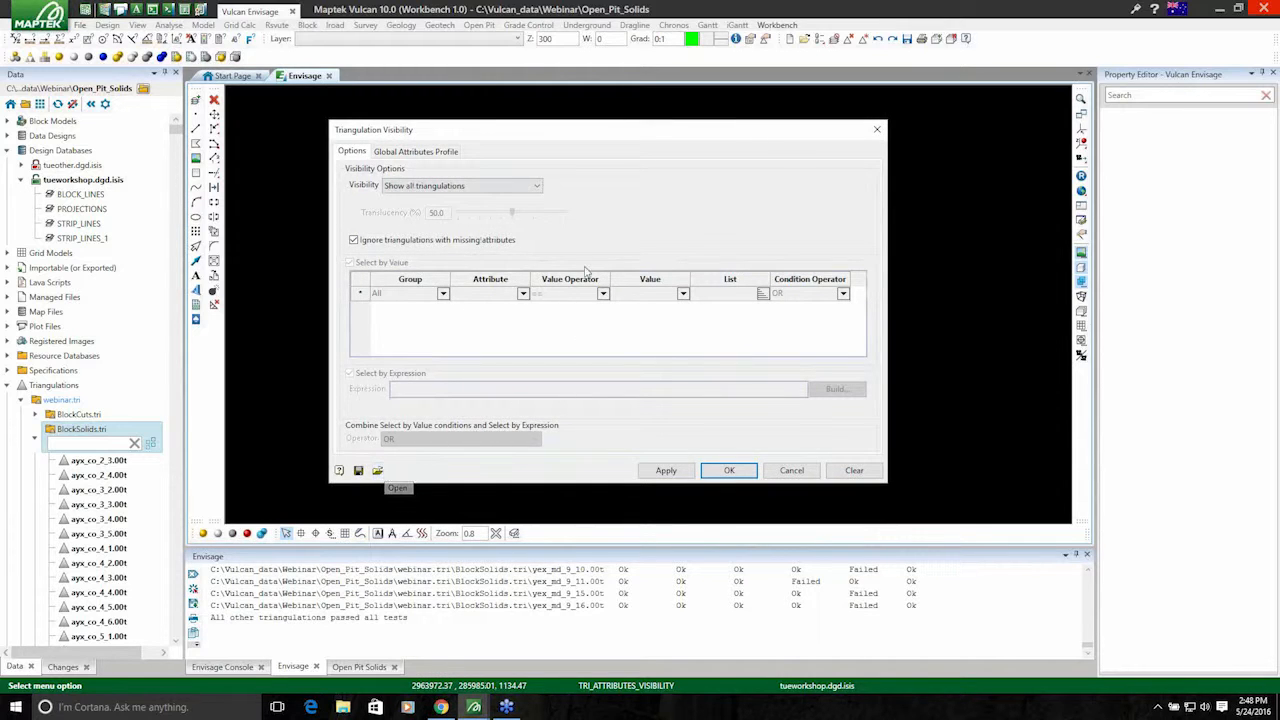
{"action": "left_click", "coordinate": [537, 188]}
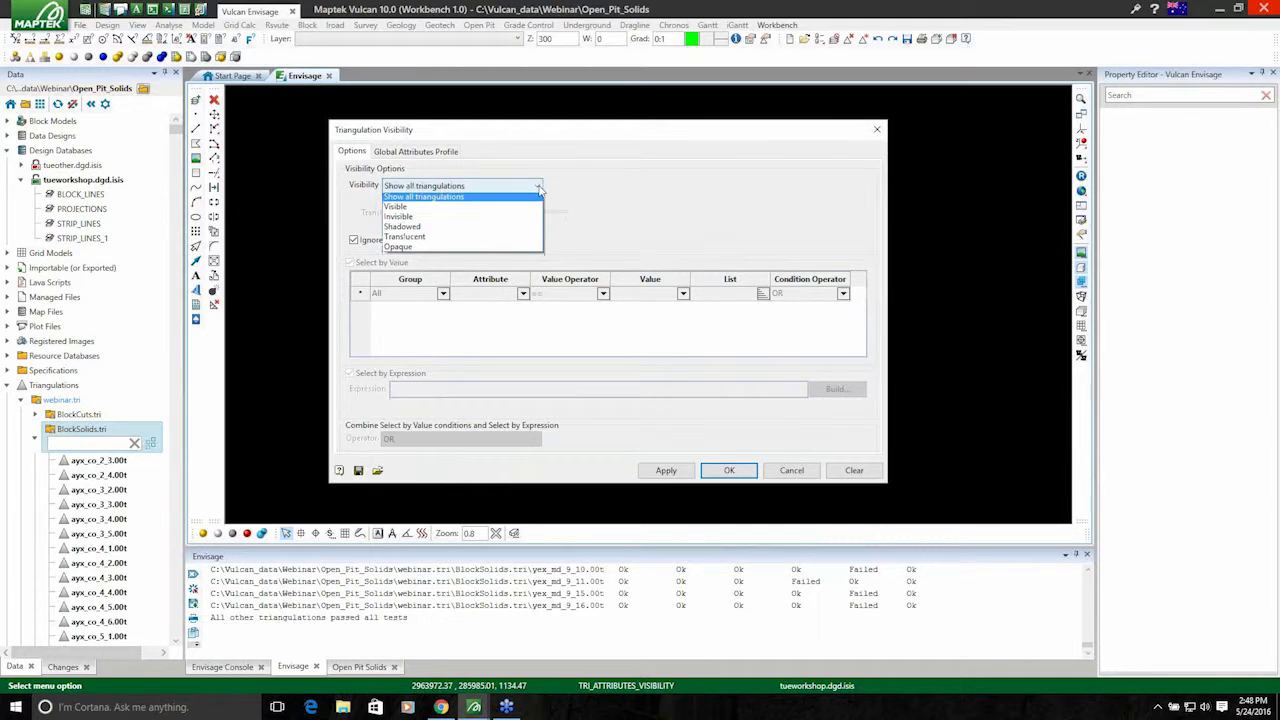
{"action": "left_click", "coordinate": [602, 134]}
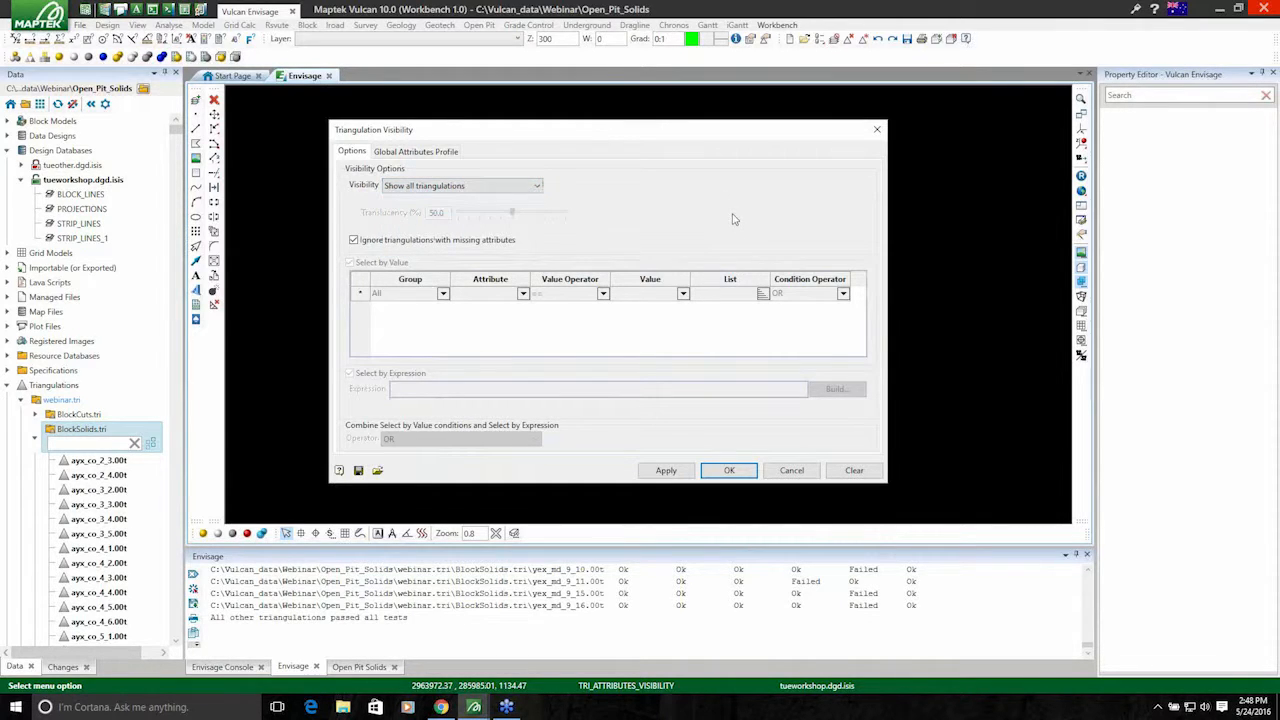
{"action": "left_click", "coordinate": [377, 470]}
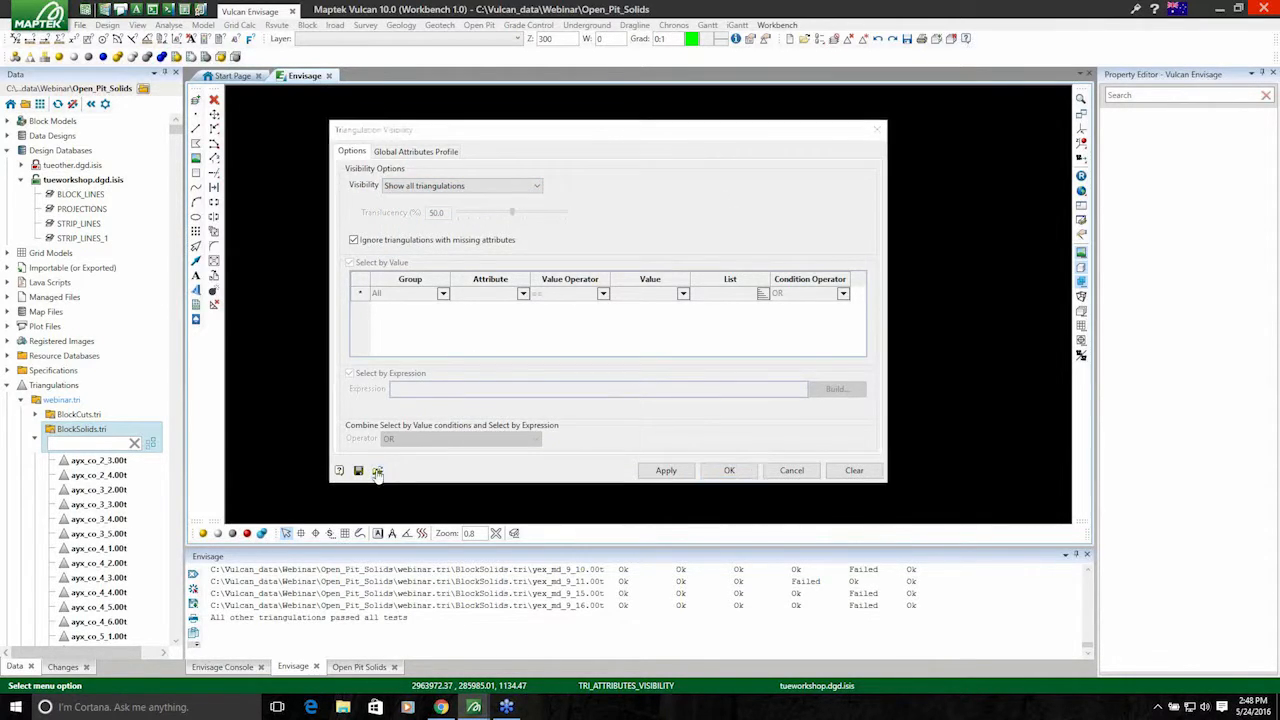
{"action": "double_click", "coordinate": [480, 260]}
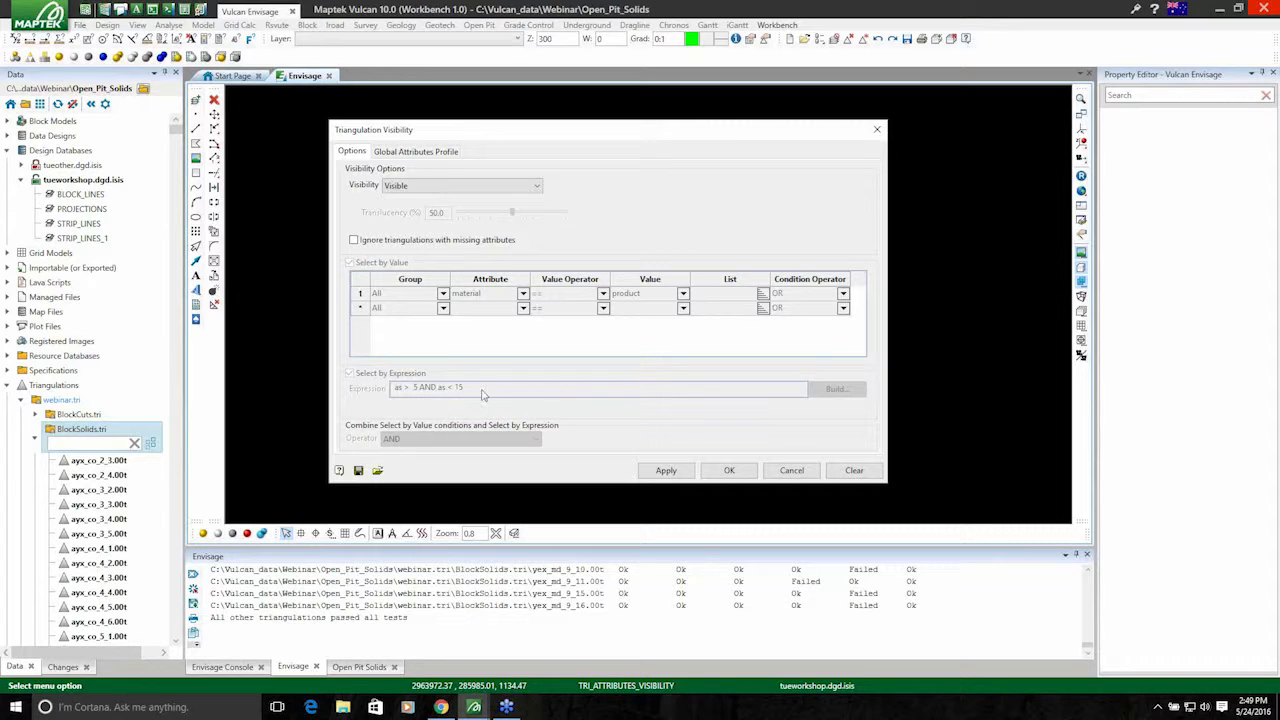
- Load the triangulation attribute values, apply the material product and as > 5 AND as < 15 visibility filter, and inspect the remaining block solids
{"action": "left_click", "coordinate": [666, 471]}
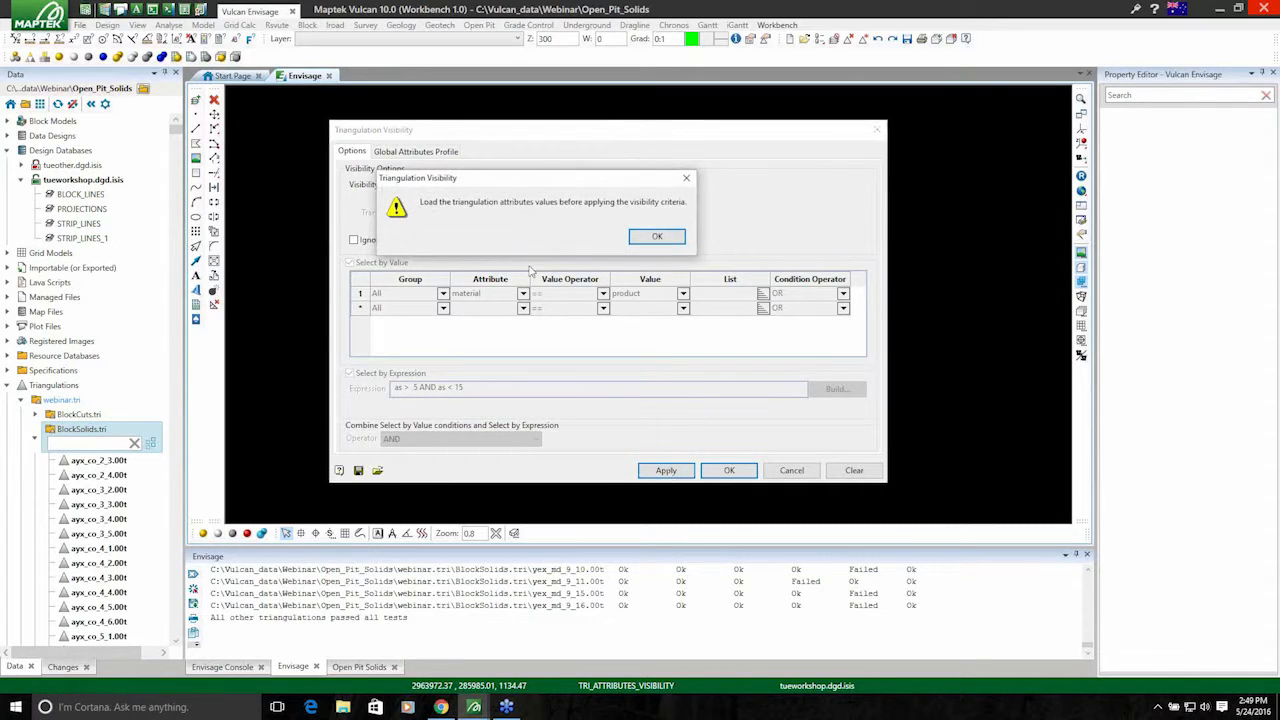
{"action": "left_click", "coordinate": [655, 237]}
{"action": "left_click", "coordinate": [416, 151]}
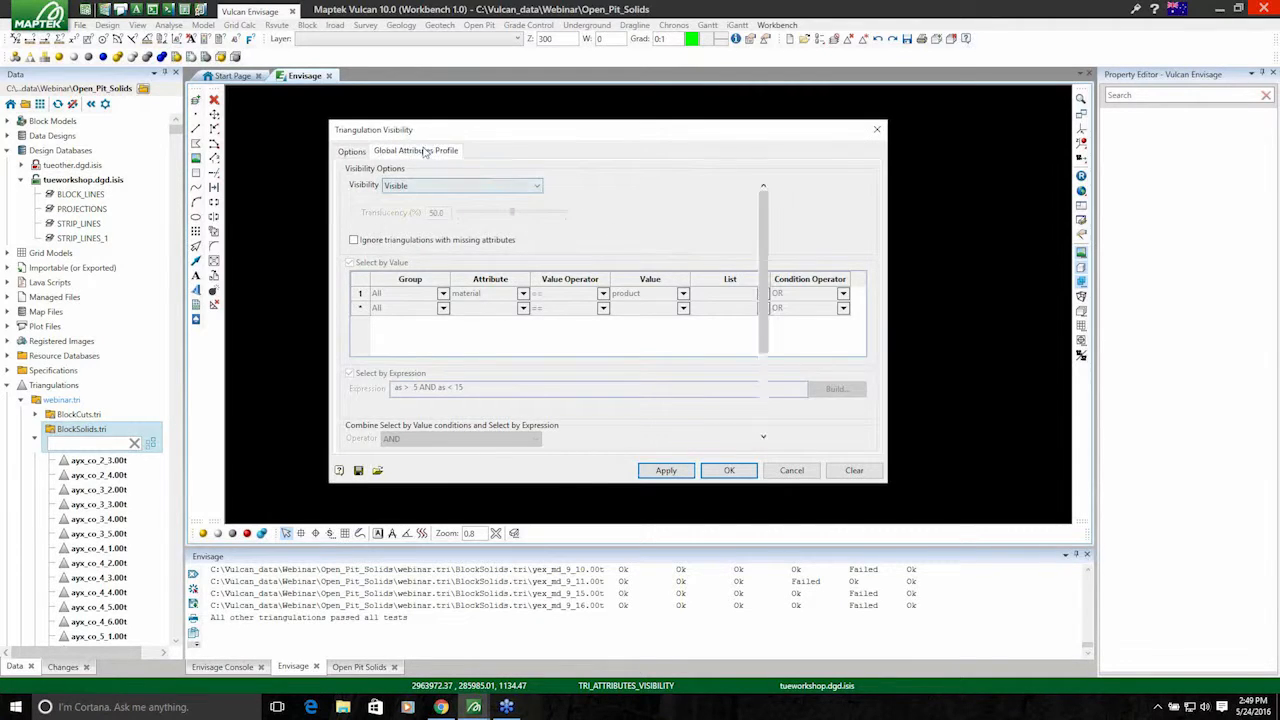
{"action": "left_click", "coordinate": [820, 232]}
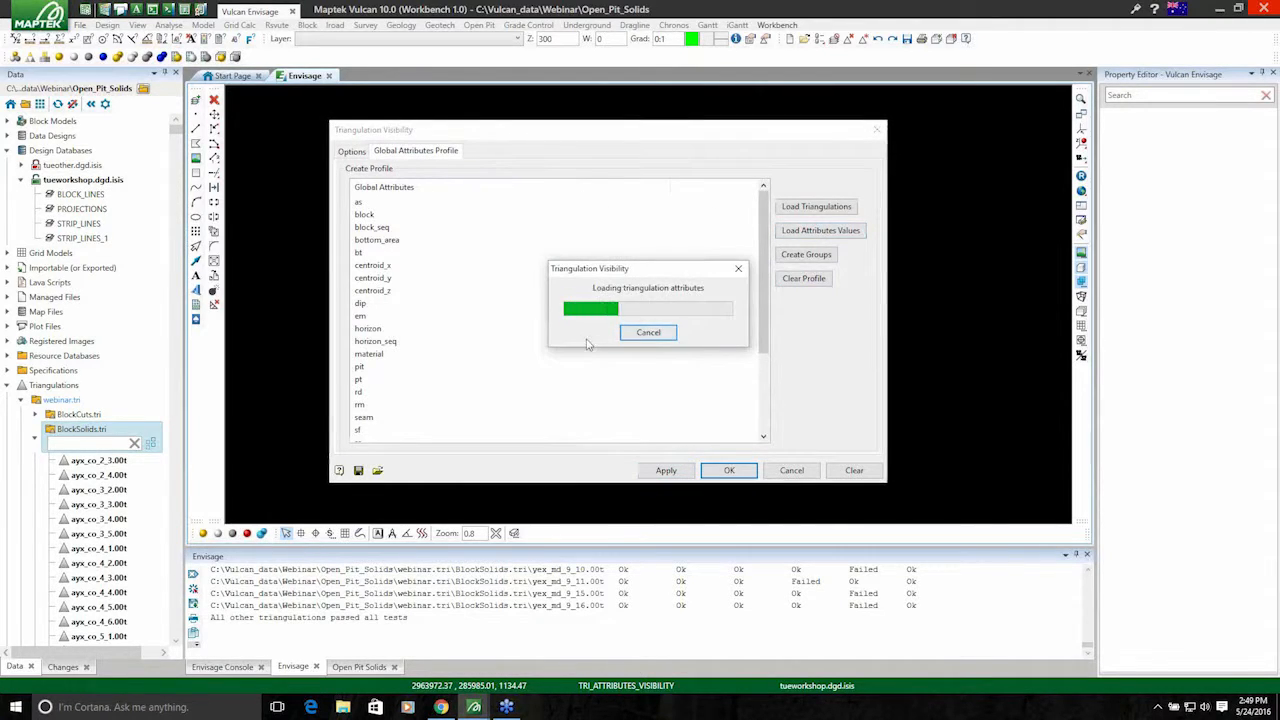
{"action": "left_click", "coordinate": [351, 151]}
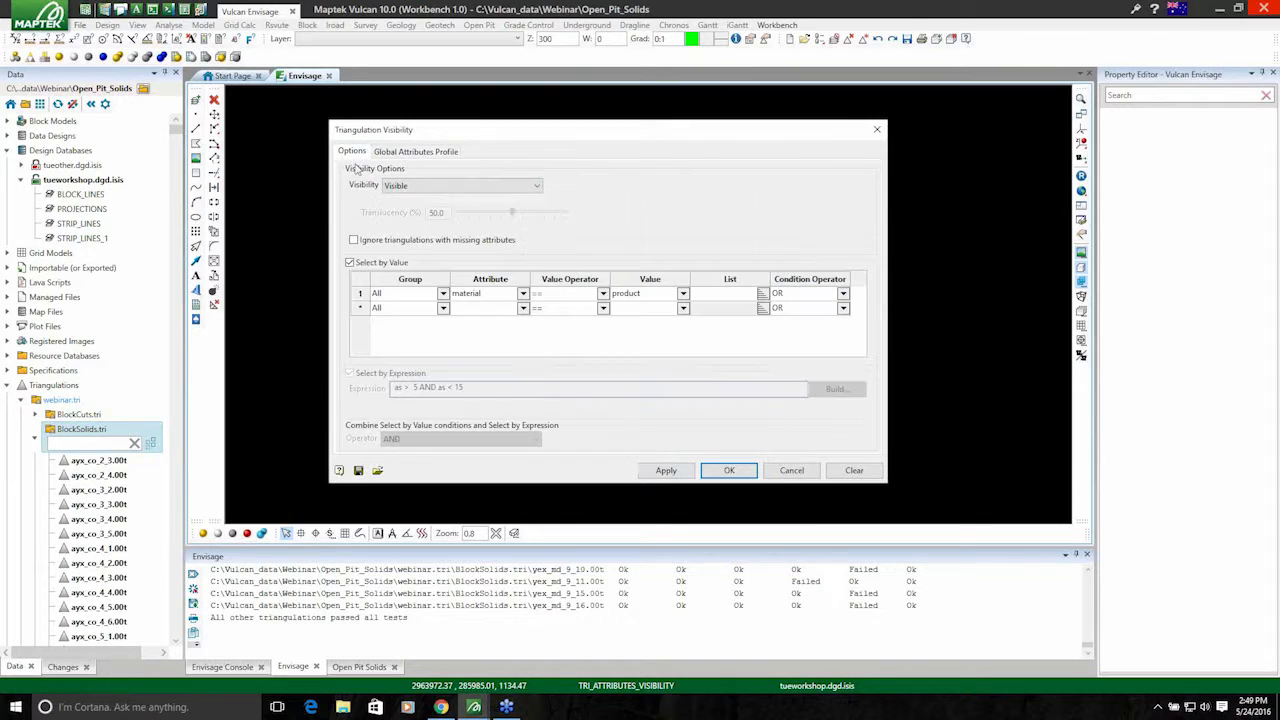
{"action": "left_click", "coordinate": [665, 472]}
{"action": "left_click_drag", "start_coordinate": [730, 133], "coordinate": [768, 230]}
{"action": "left_click", "coordinate": [768, 568]}
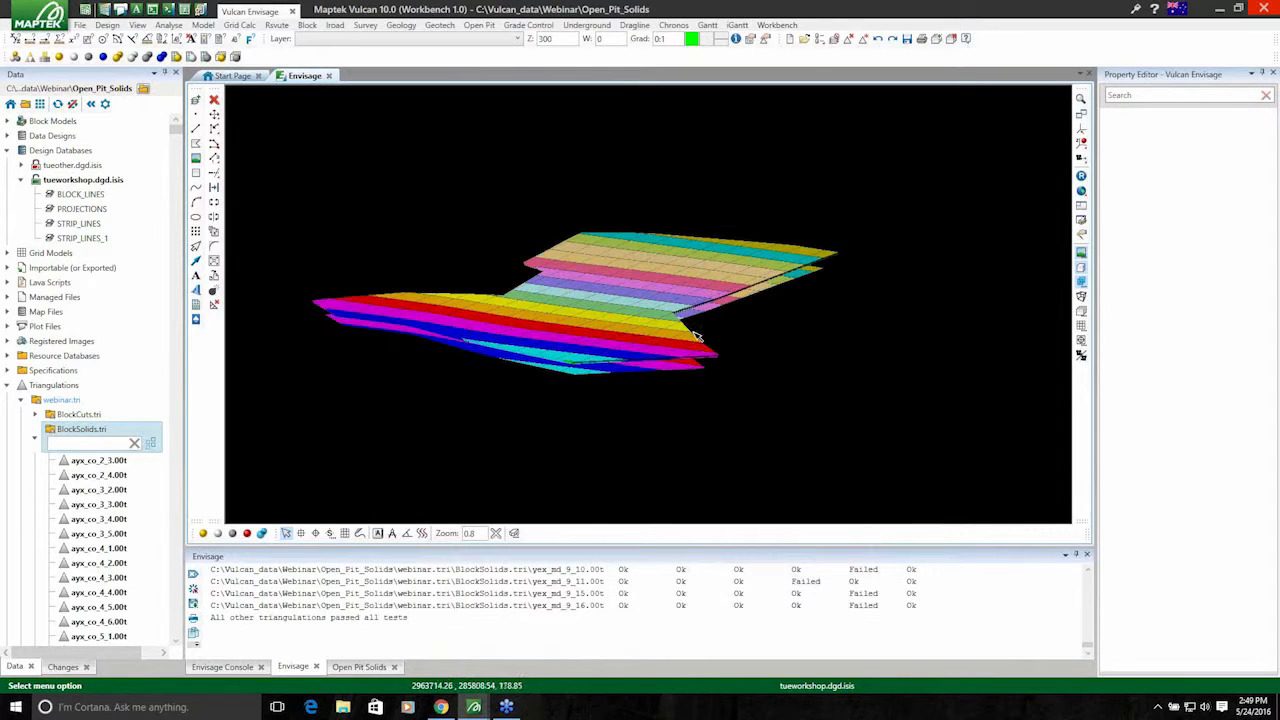
{"action": "left_click", "coordinate": [580, 318]}
{"action": "left_click_drag", "start_coordinate": [580, 318], "coordinate": [600, 300]}
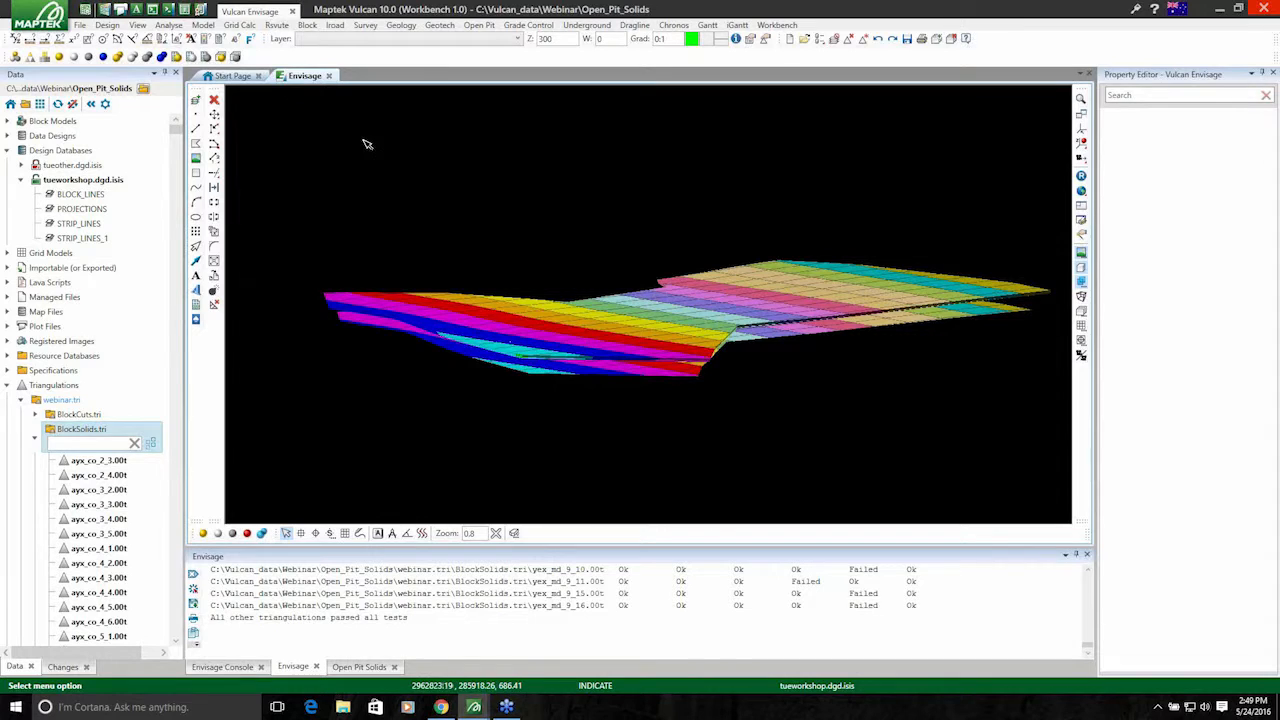
- Colour the loaded triangulations by the numeric attribute as, using the CONTOUR_COLOUR scheme and the ASH legend
{"action": "left_click", "coordinate": [203, 25]}
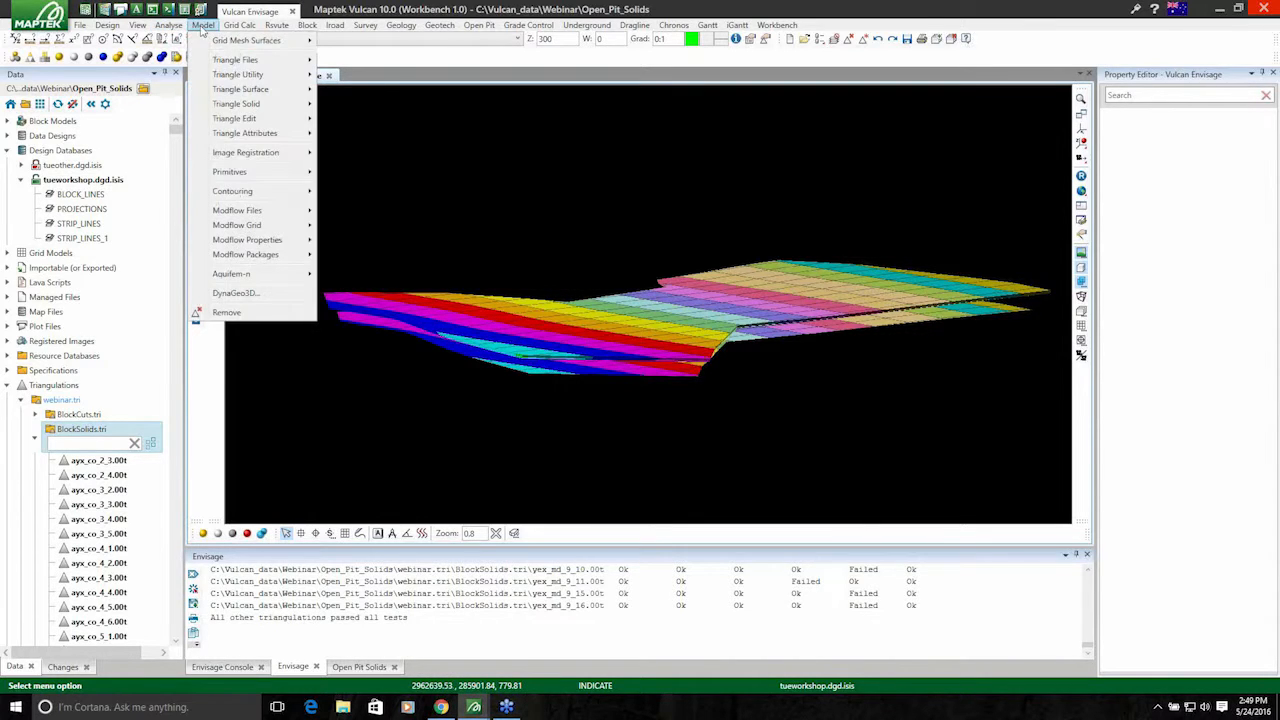
{"action": "mouse_move", "coordinate": [242, 140]}
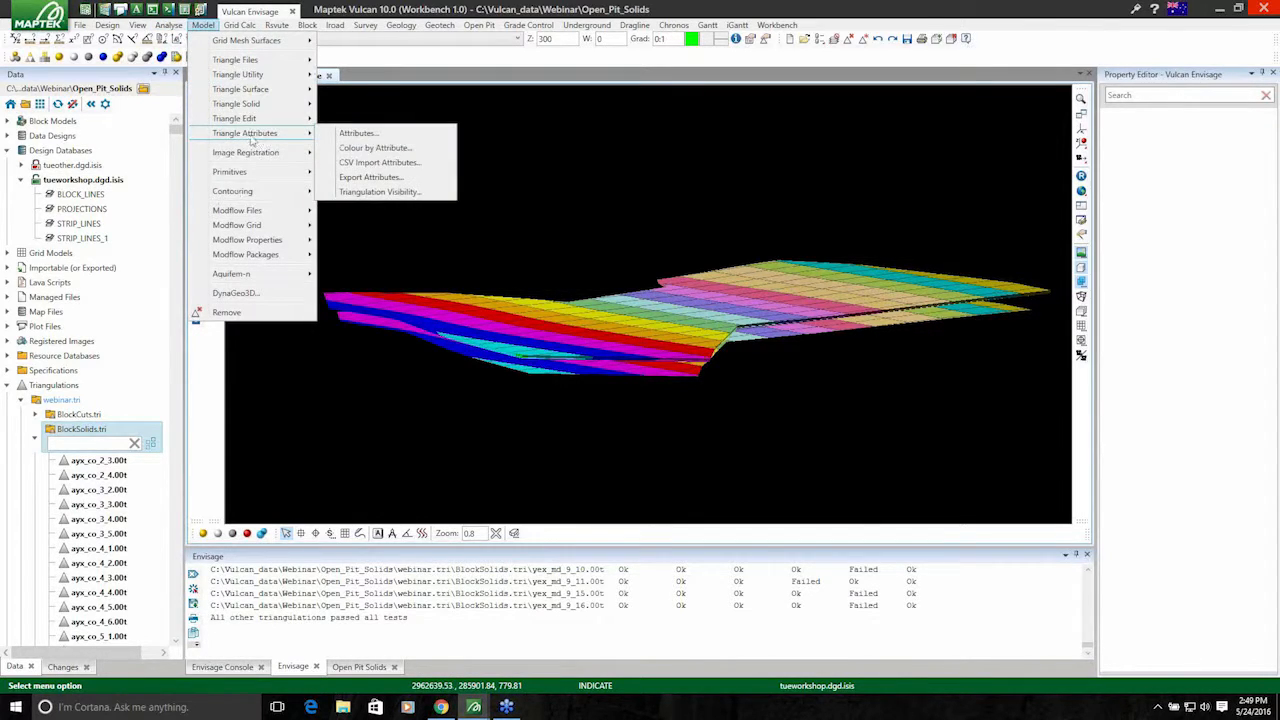
{"action": "left_click", "coordinate": [411, 151]}
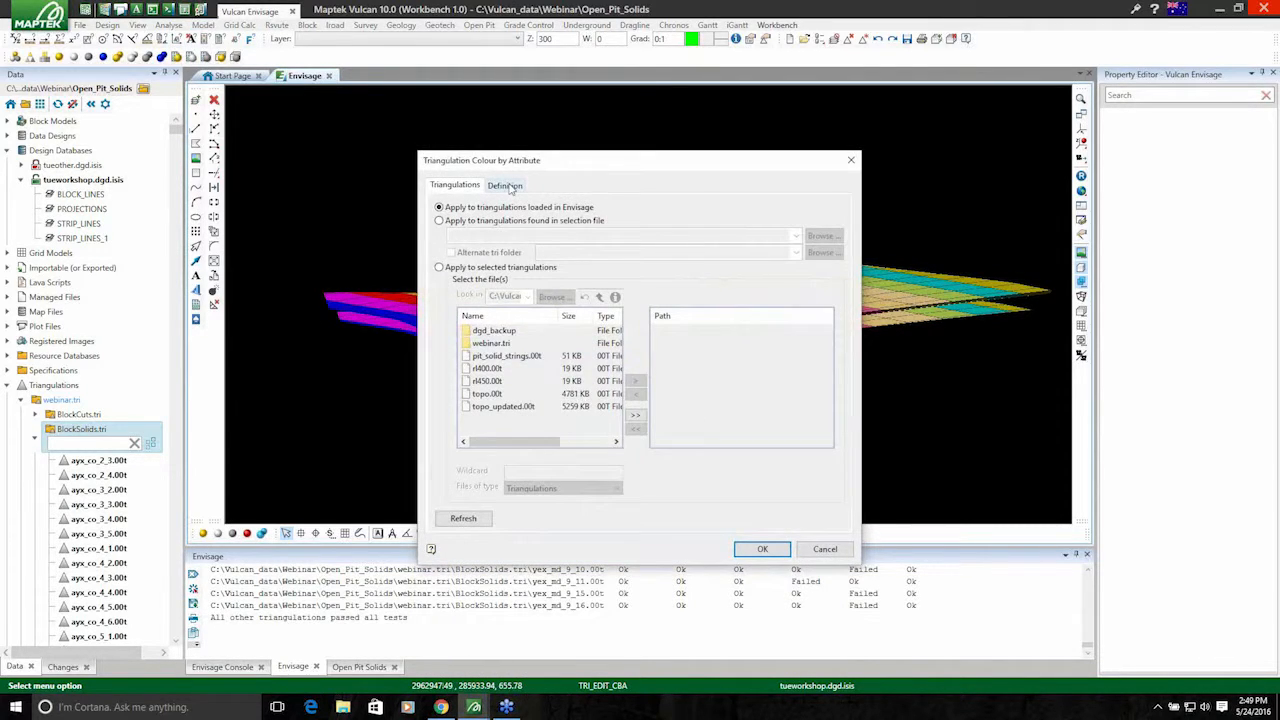
{"action": "left_click", "coordinate": [505, 185]}
{"action": "left_click", "coordinate": [536, 220]}
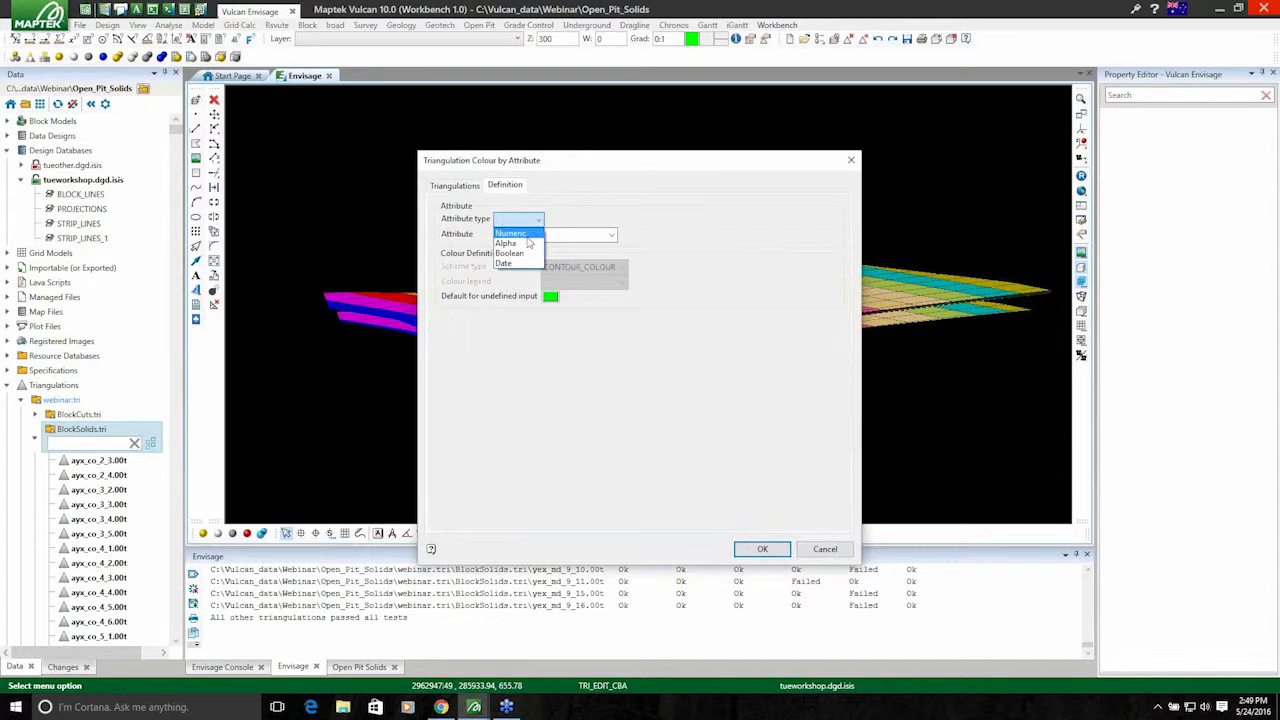
{"action": "left_click", "coordinate": [528, 236]}
{"action": "left_click", "coordinate": [611, 234]}
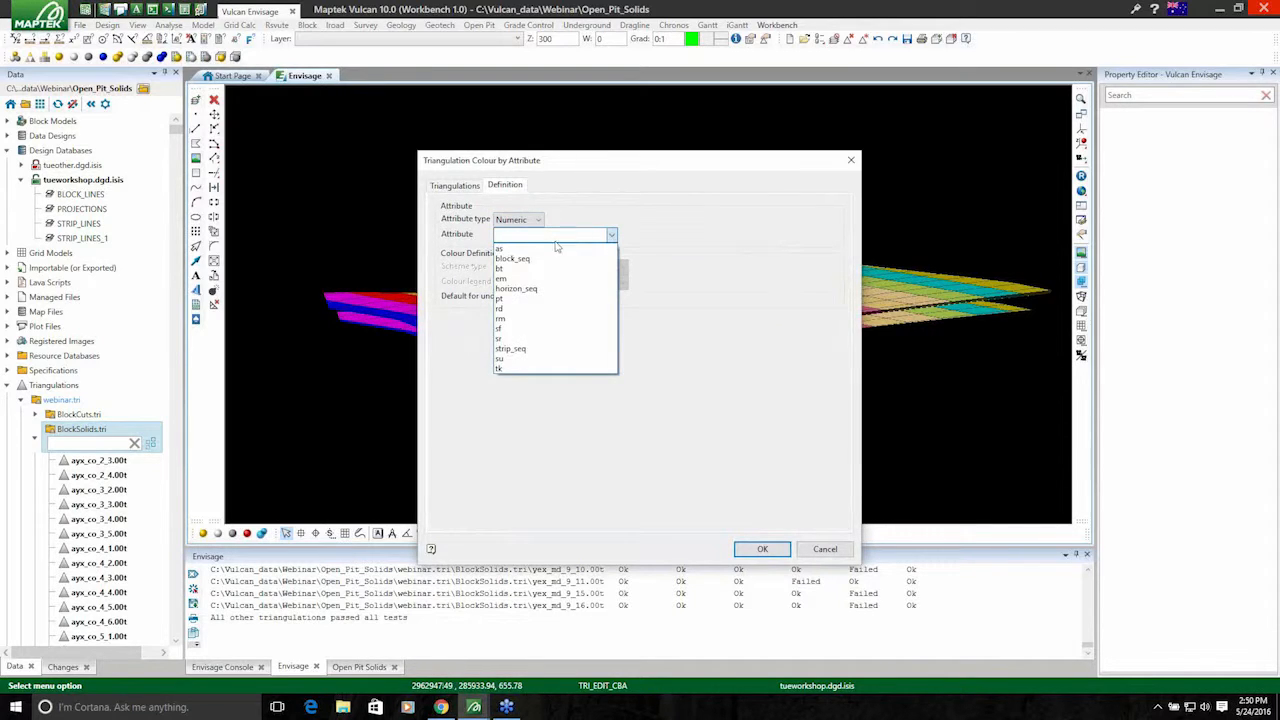
{"action": "left_click", "coordinate": [524, 250]}
{"action": "left_click", "coordinate": [590, 267]}
{"action": "left_click", "coordinate": [577, 282]}
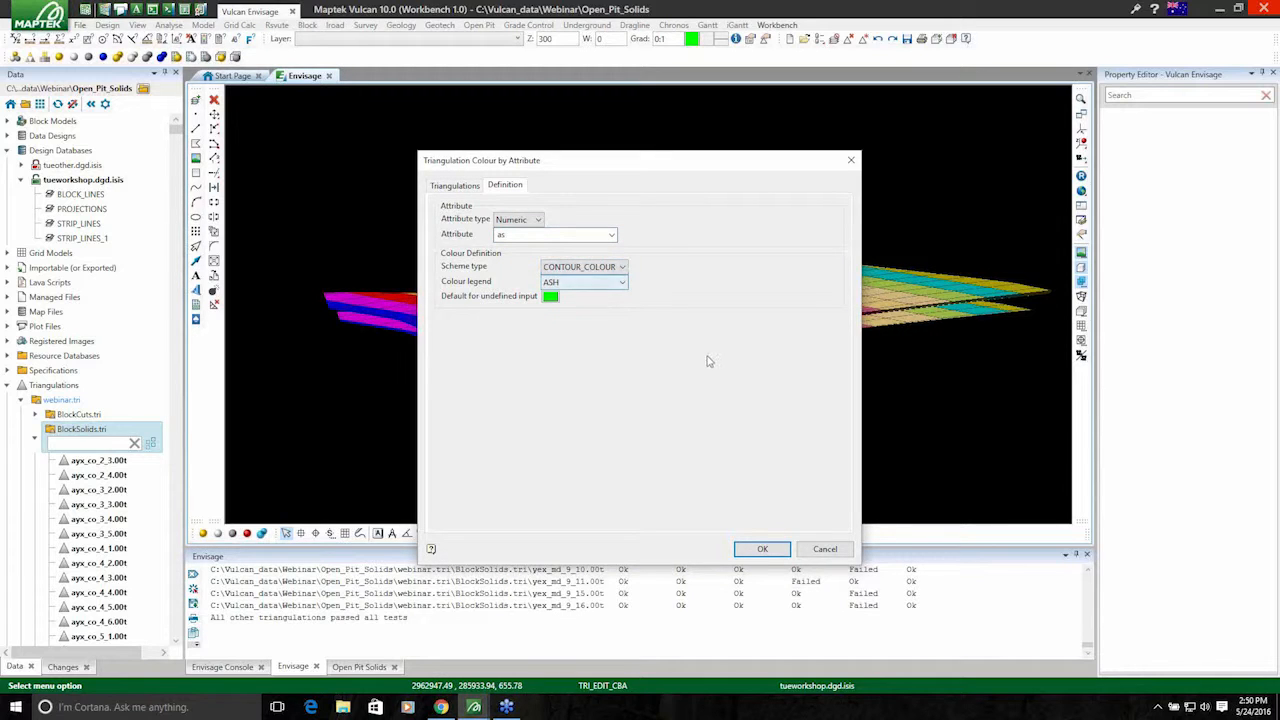
{"action": "left_click", "coordinate": [762, 550]}
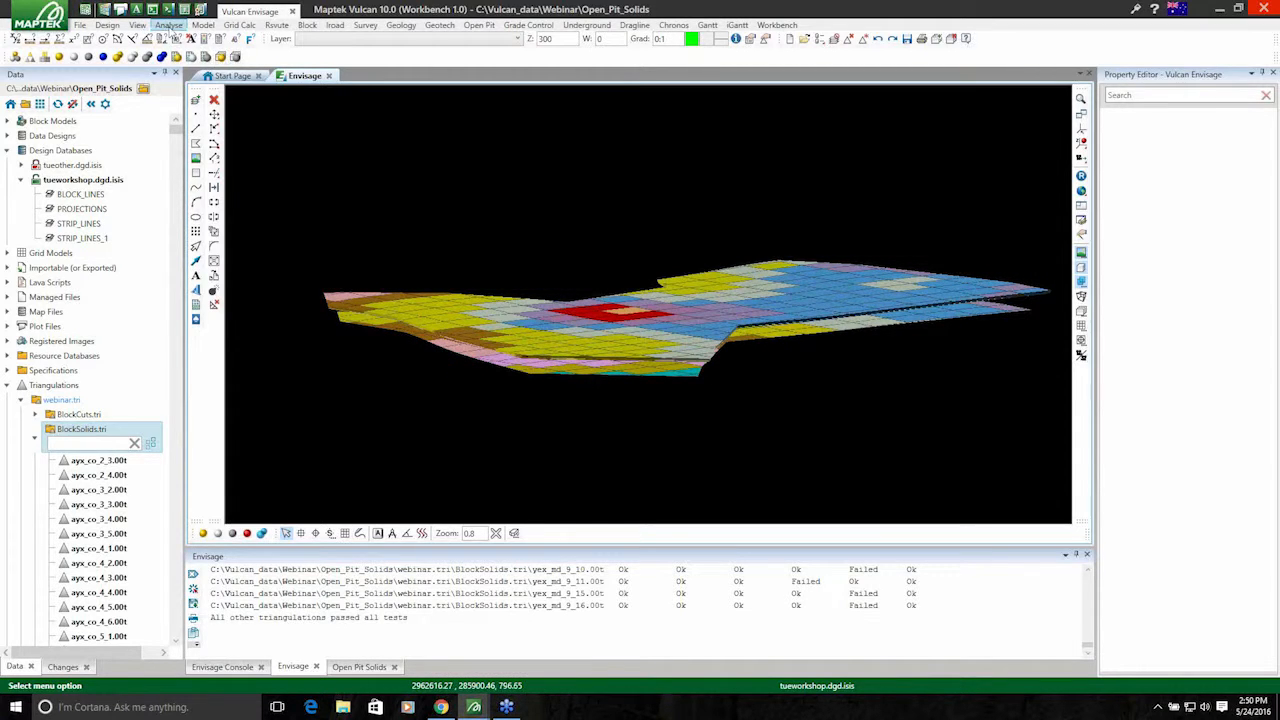
- Display the ASH legend of the CONTOUR scheme and place it beside the coloured block solids
{"action": "left_click", "coordinate": [146, 24]}
{"action": "left_click", "coordinate": [198, 172]}
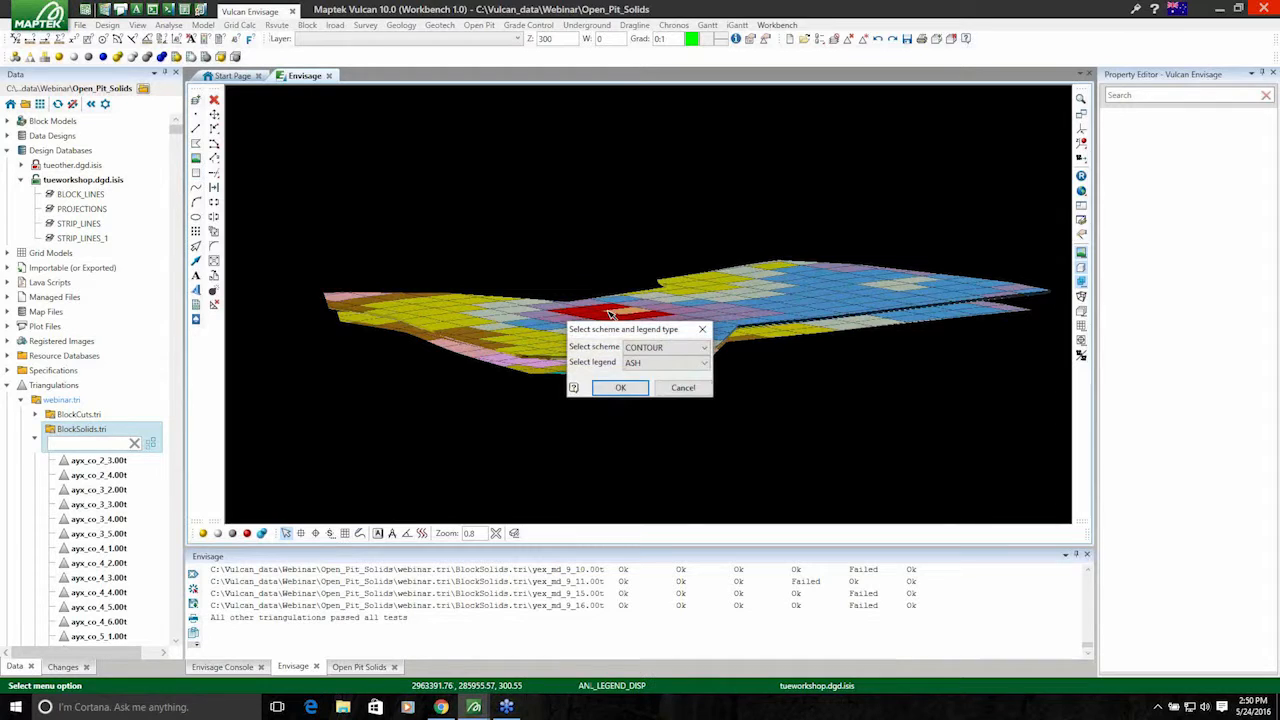
{"action": "left_click", "coordinate": [617, 387]}
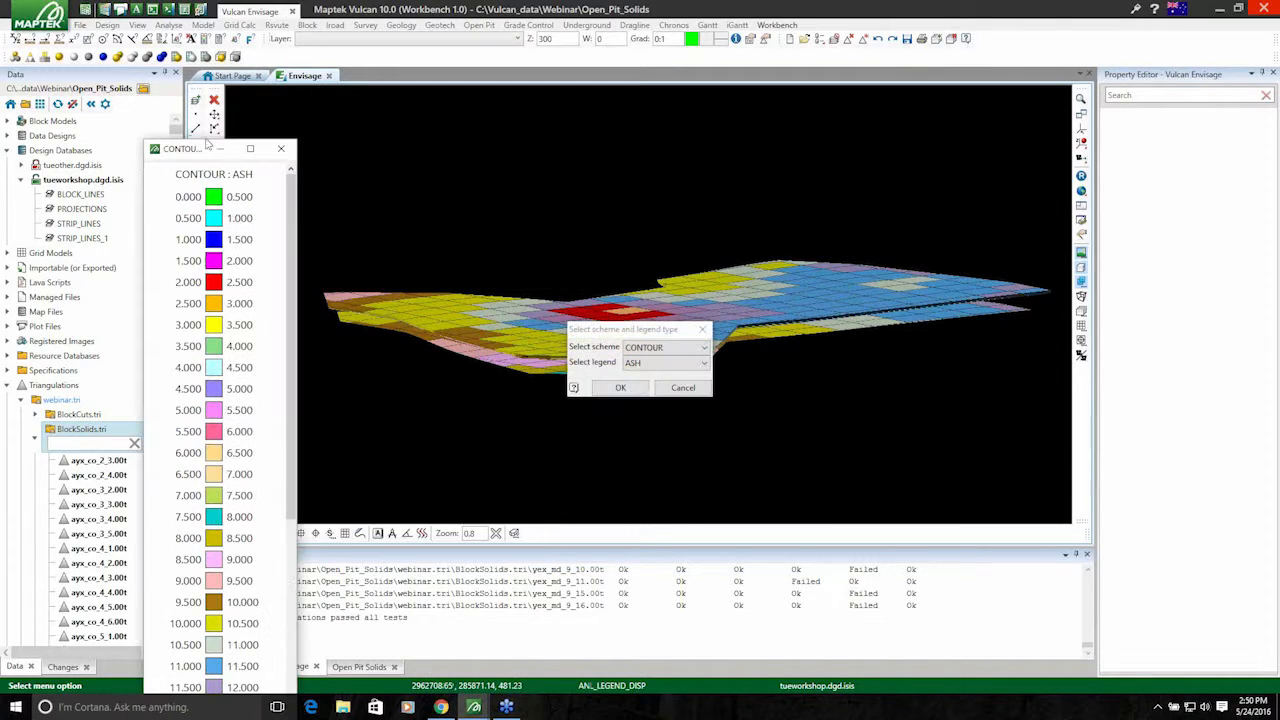
{"action": "left_click_drag", "start_coordinate": [197, 155], "coordinate": [202, 36]}
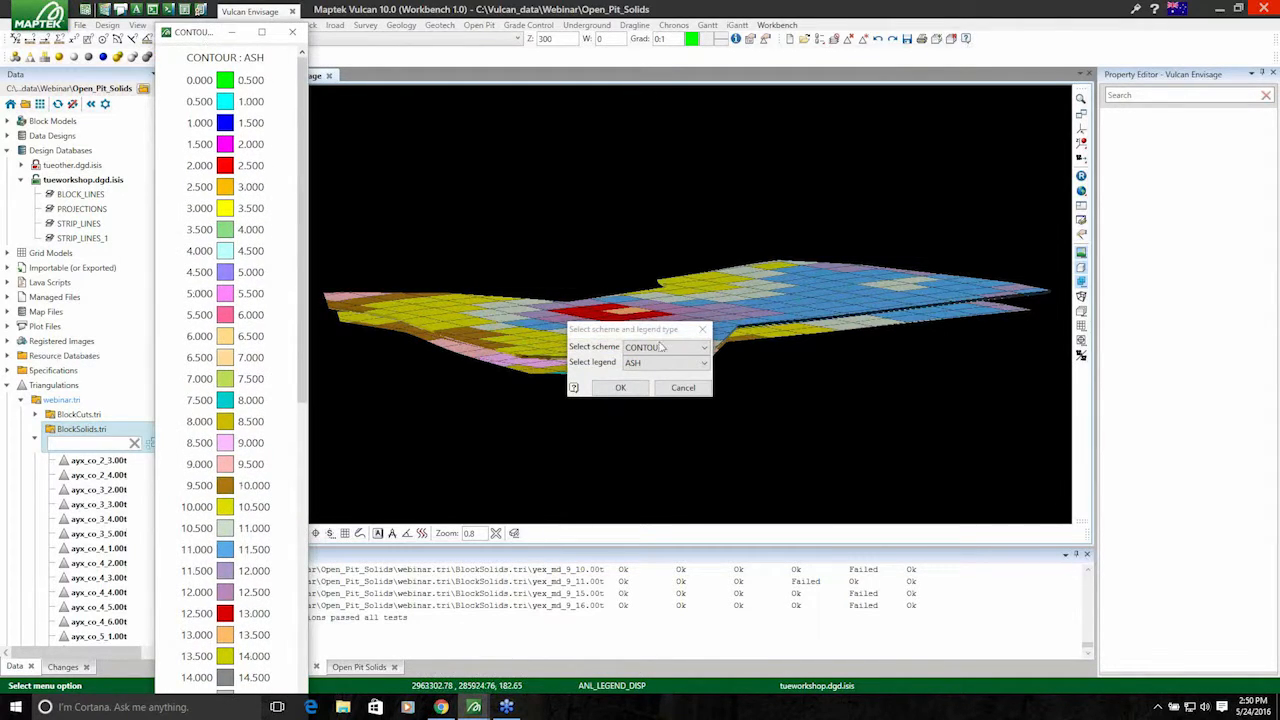
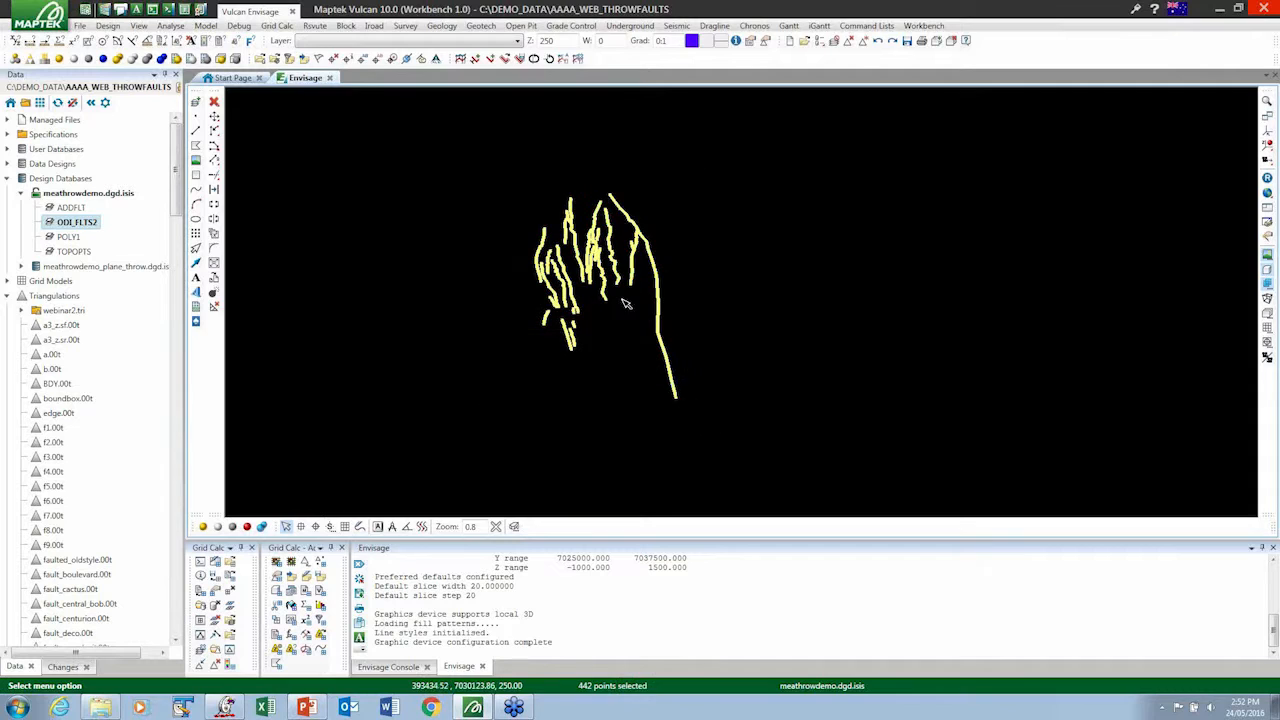
- Label the points of the selected ODI_FLTS2 fault lines with their W values and examine the labels along the faults
{"action": "right_click", "coordinate": [596, 254]}
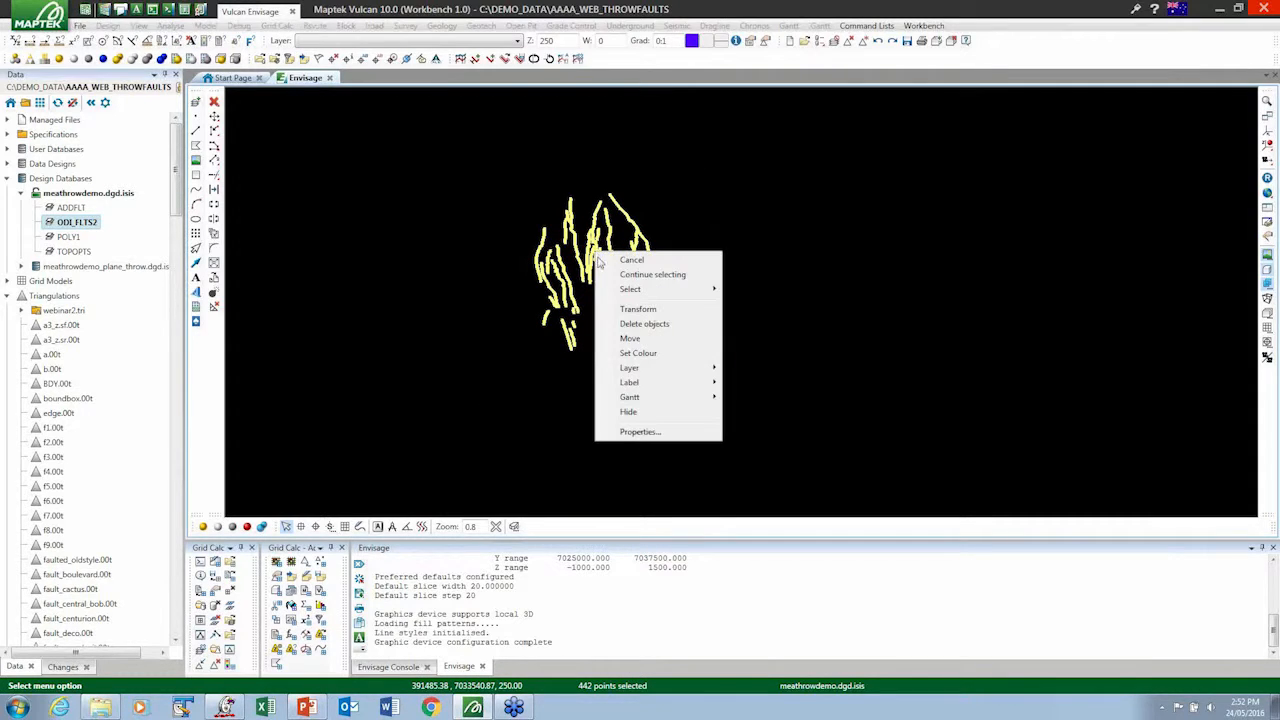
{"action": "mouse_move", "coordinate": [633, 386]}
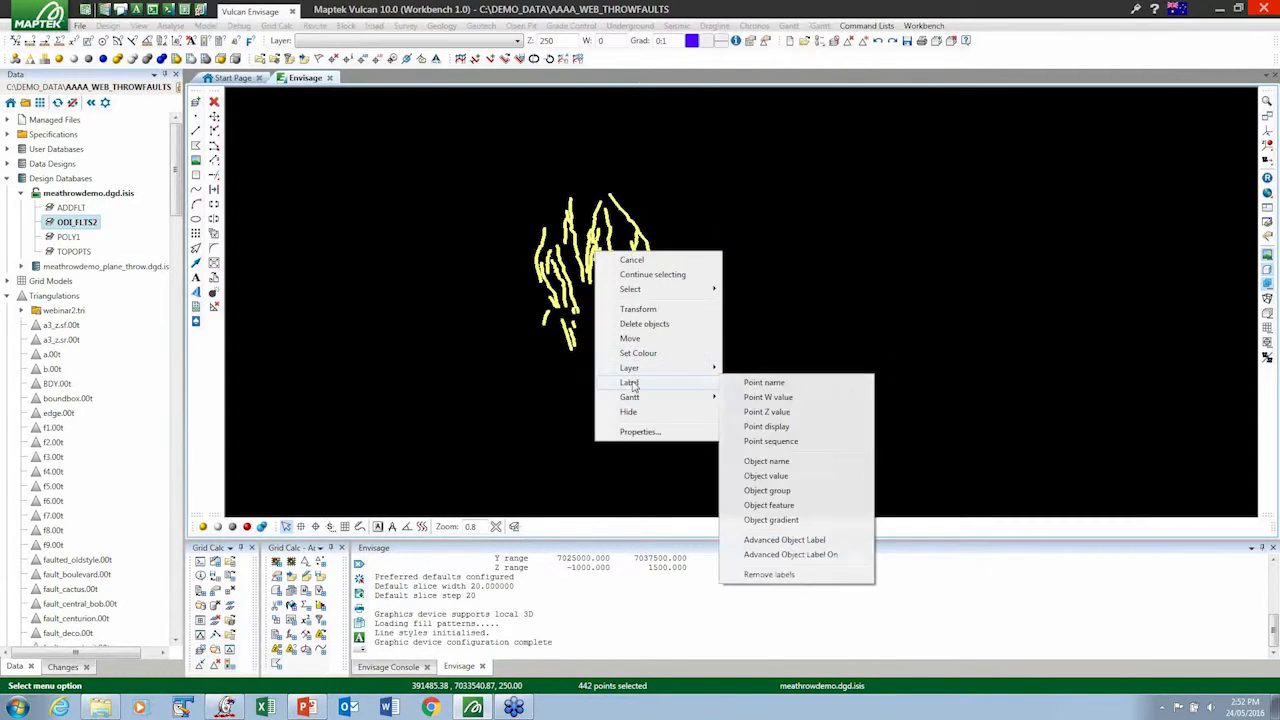
{"action": "left_click", "coordinate": [755, 398]}
{"action": "scroll", "coordinate": [600, 290], "scroll_direction": "up", "scroll_amount": 6}
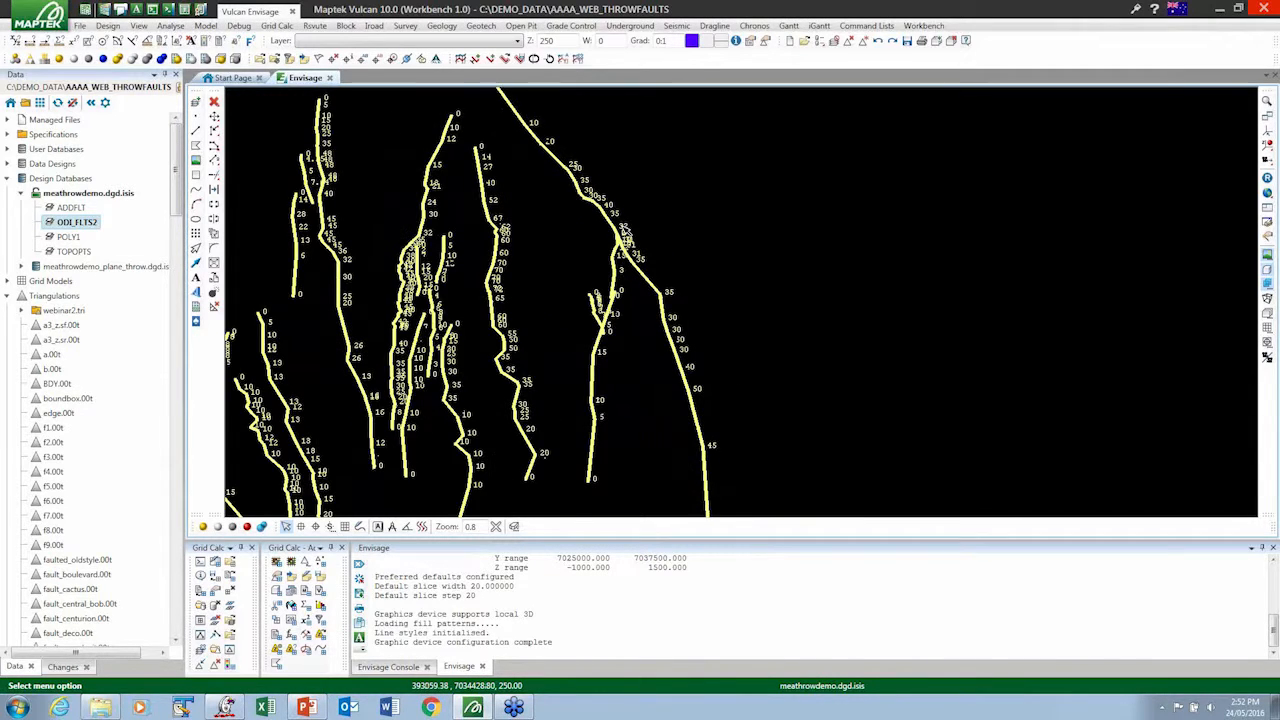
{"action": "middle_click_drag", "start_coordinate": [600, 255], "coordinate": [636, 240]}
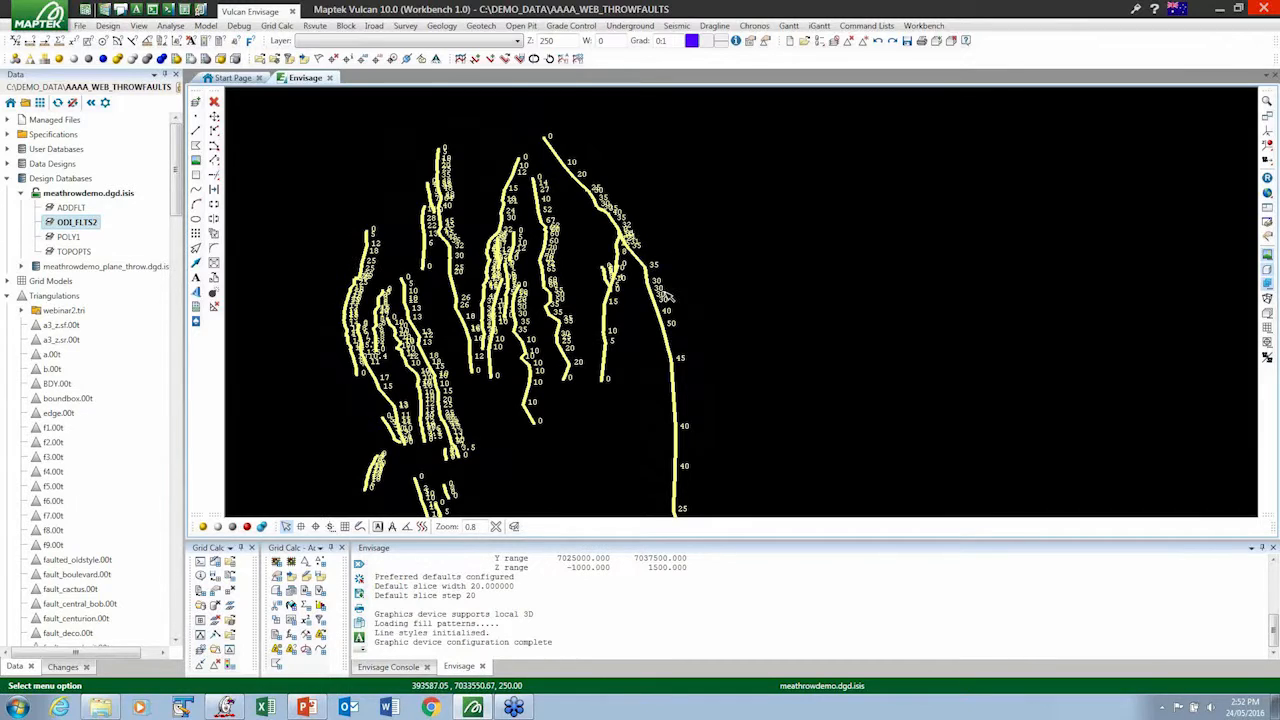
{"action": "mouse_move", "coordinate": [668, 320]}
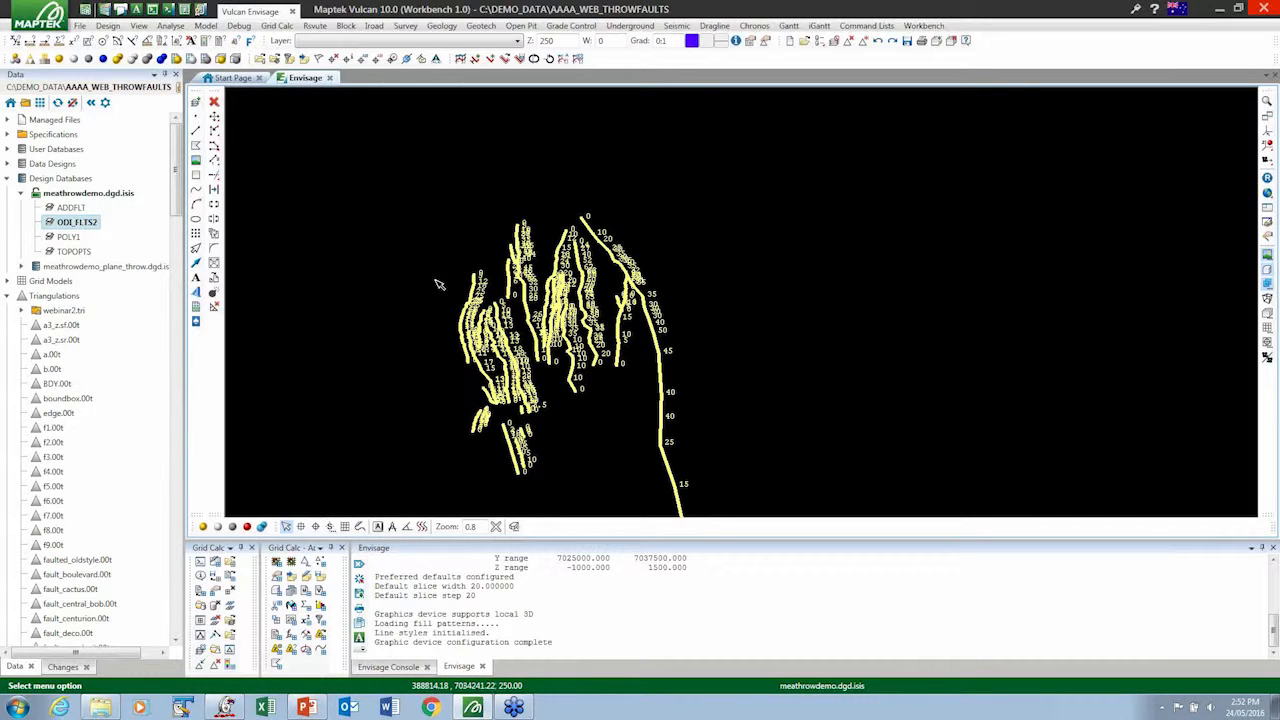
{"action": "scroll", "coordinate": [572, 425], "scroll_direction": "up", "scroll_amount": 3}
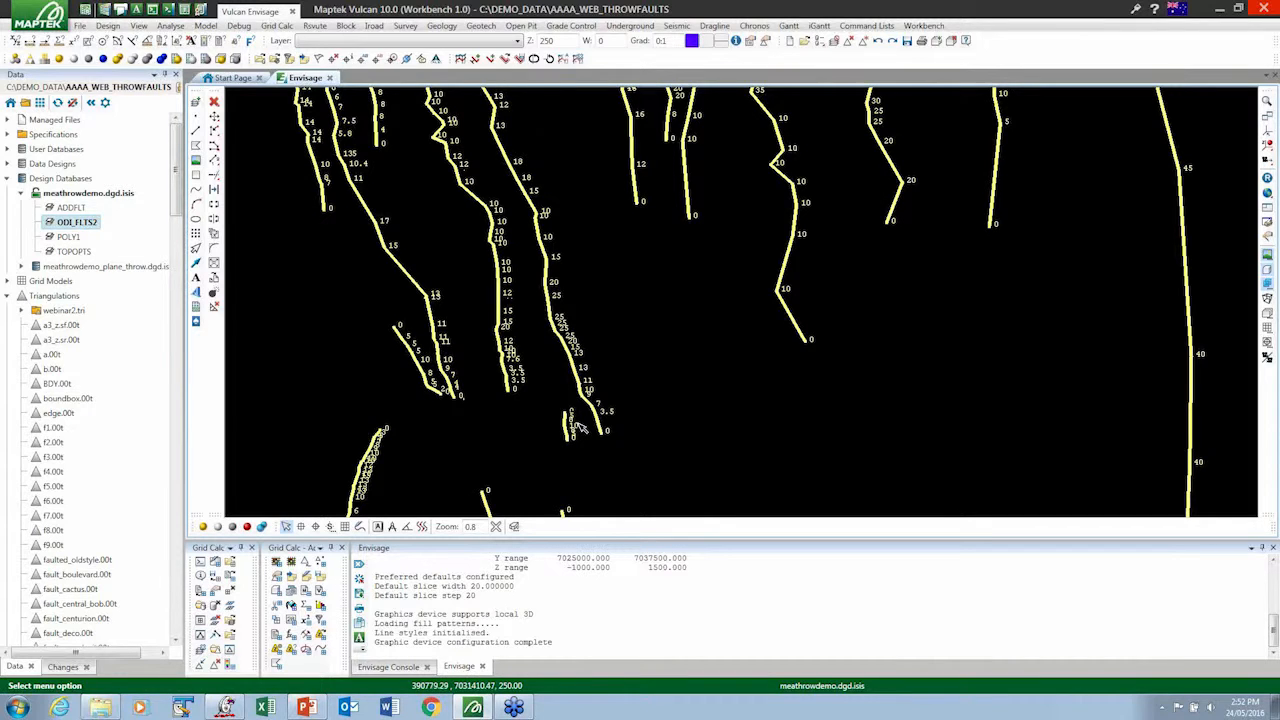
{"action": "scroll", "coordinate": [575, 425], "scroll_direction": "down", "scroll_amount": 5}
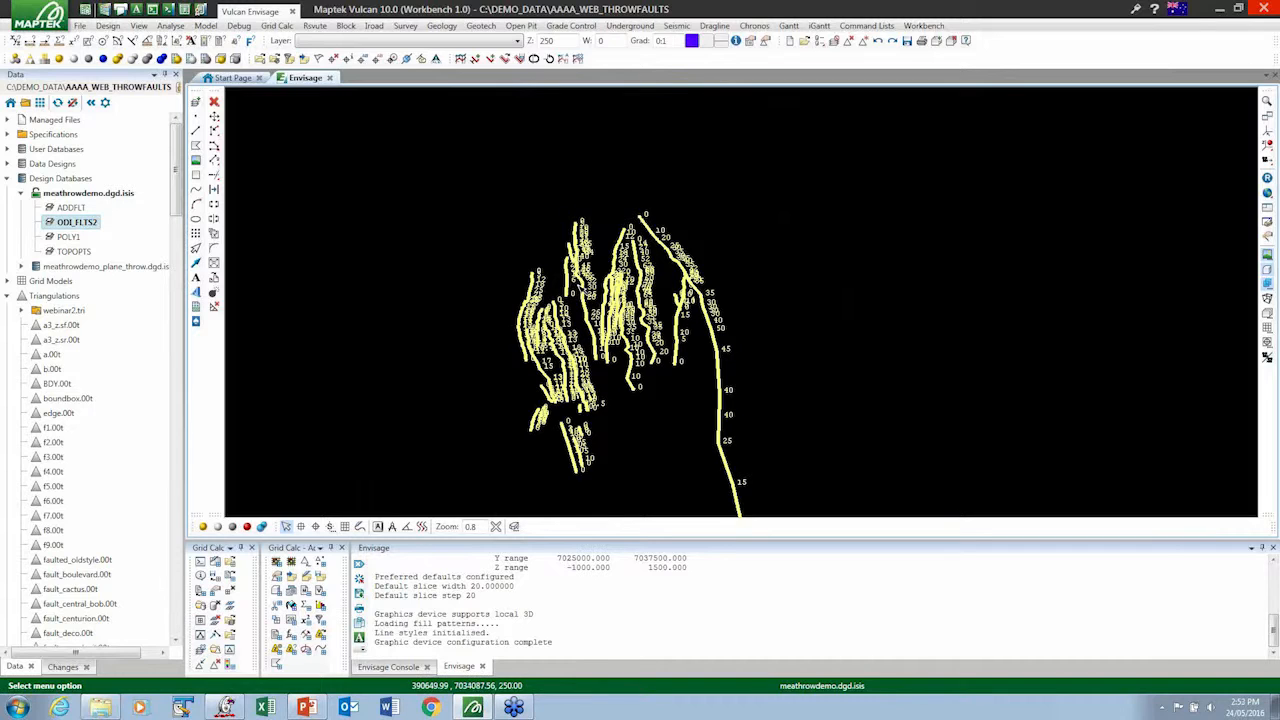
- Label the fault line points with their point names instead and examine the labels along the individual faults
{"action": "right_click", "coordinate": [667, 245]}
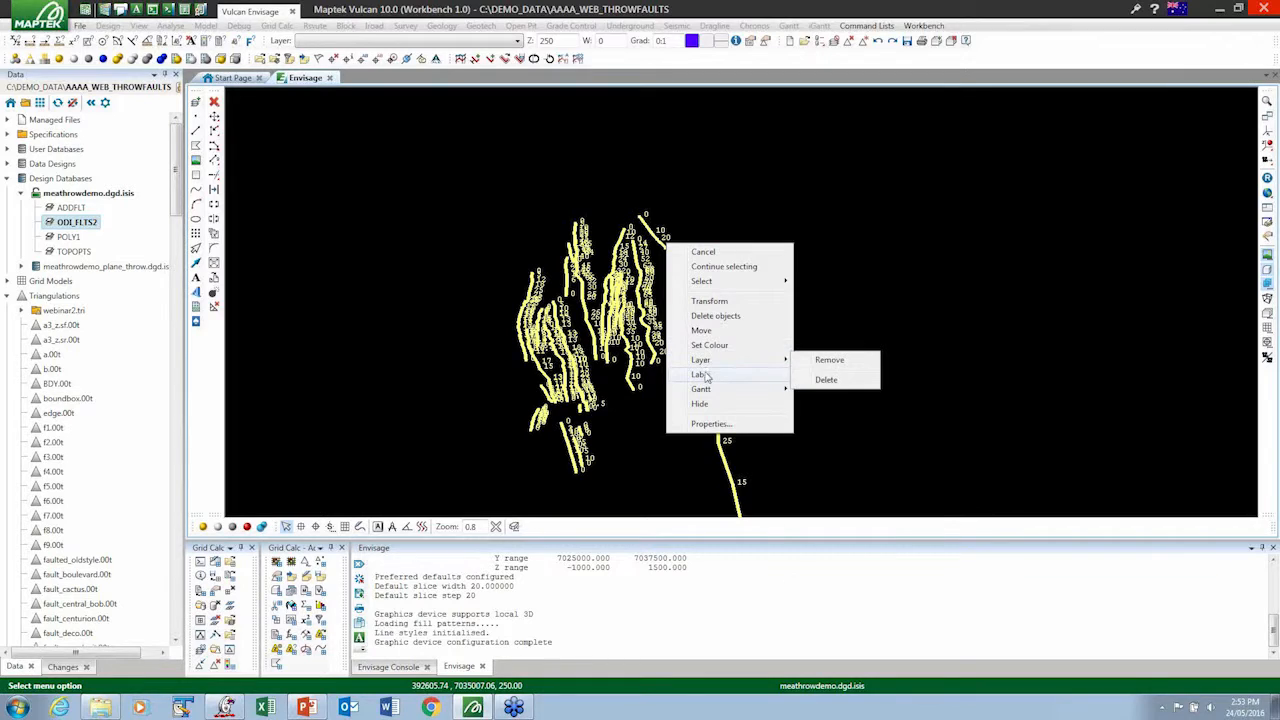
{"action": "mouse_move", "coordinate": [745, 376]}
{"action": "left_click", "coordinate": [836, 376]}
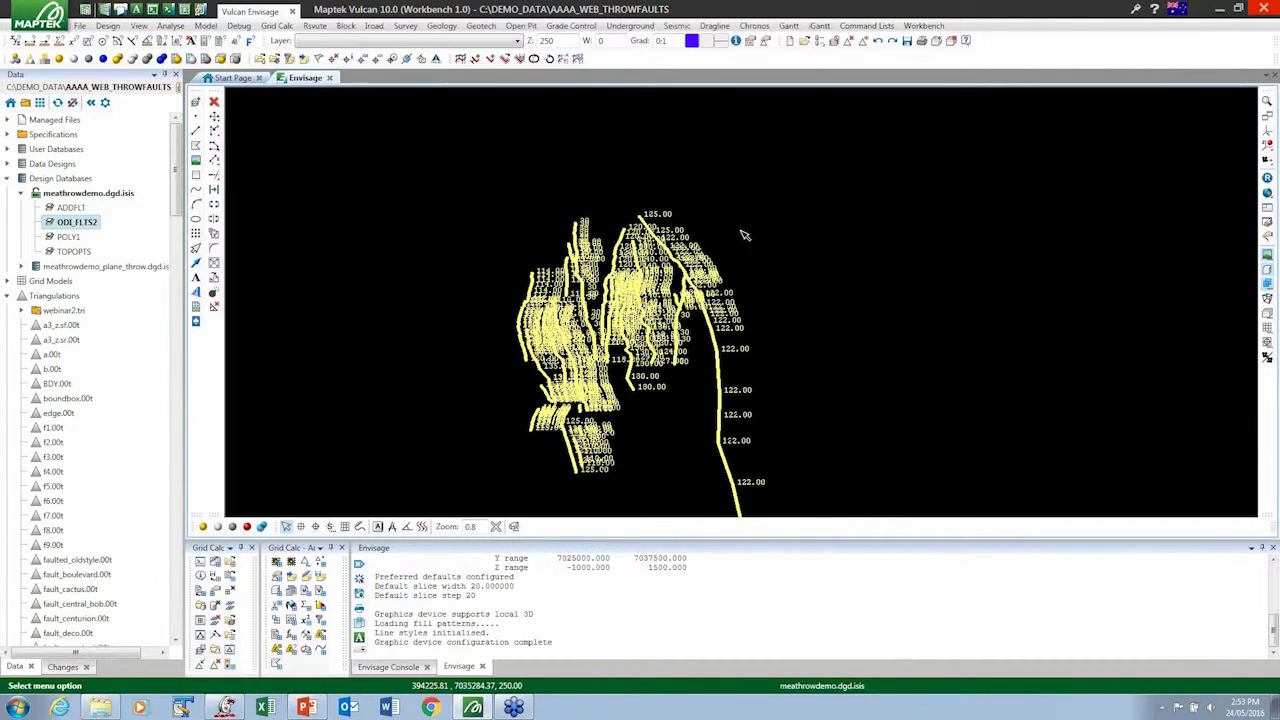
{"action": "scroll", "coordinate": [667, 338], "scroll_direction": "up", "scroll_amount": 5}
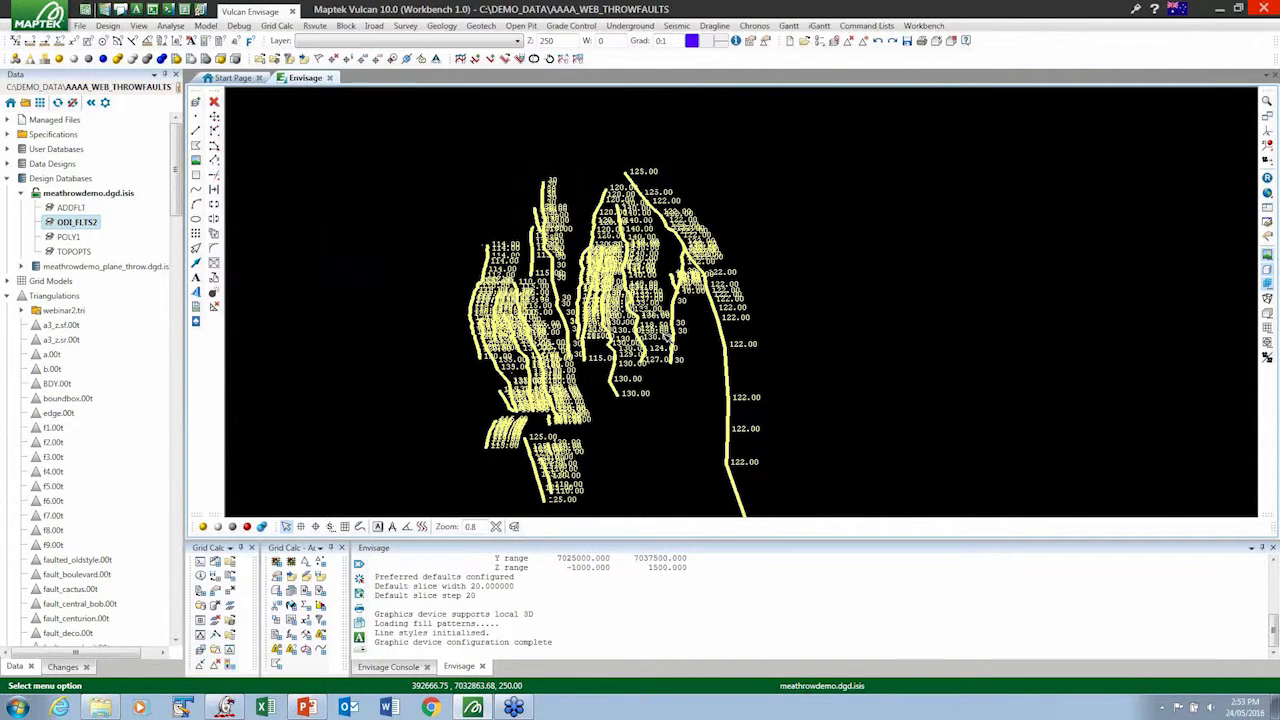
{"action": "scroll", "coordinate": [578, 310], "scroll_direction": "up", "scroll_amount": 1}
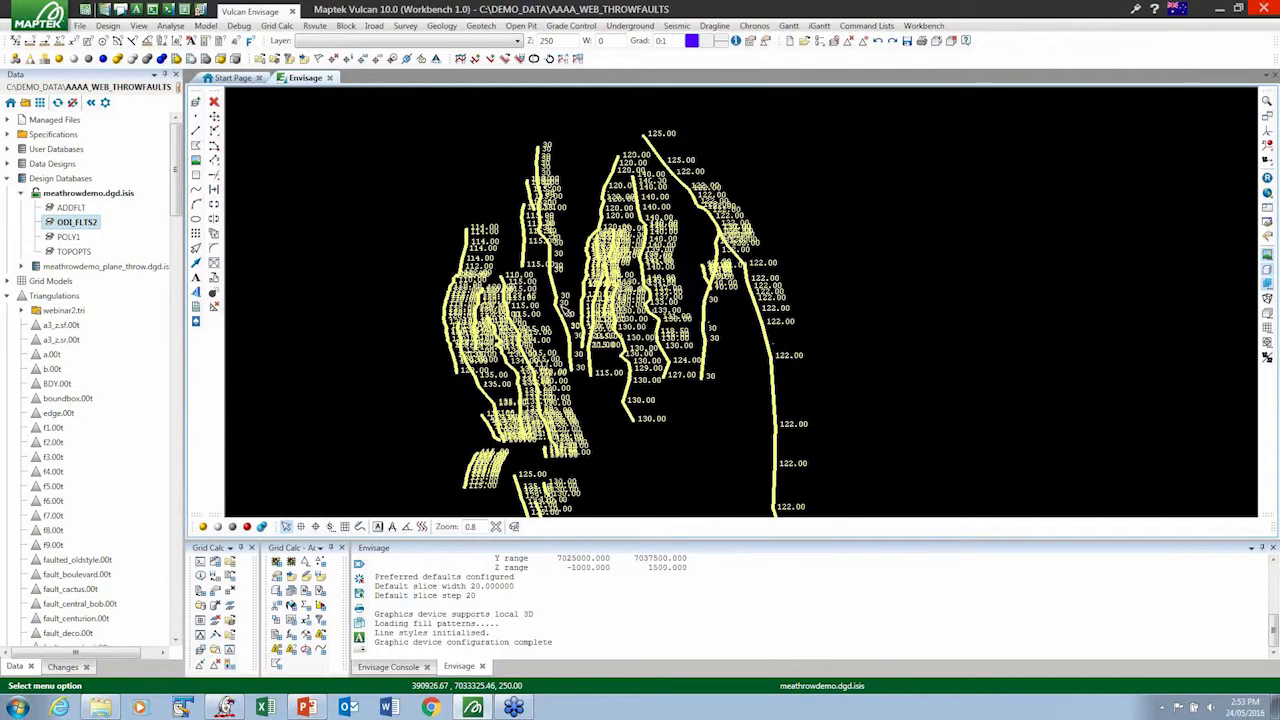
{"action": "scroll", "coordinate": [565, 310], "scroll_direction": "up", "scroll_amount": 1}
{"action": "scroll", "coordinate": [561, 303], "scroll_direction": "up", "scroll_amount": 1}
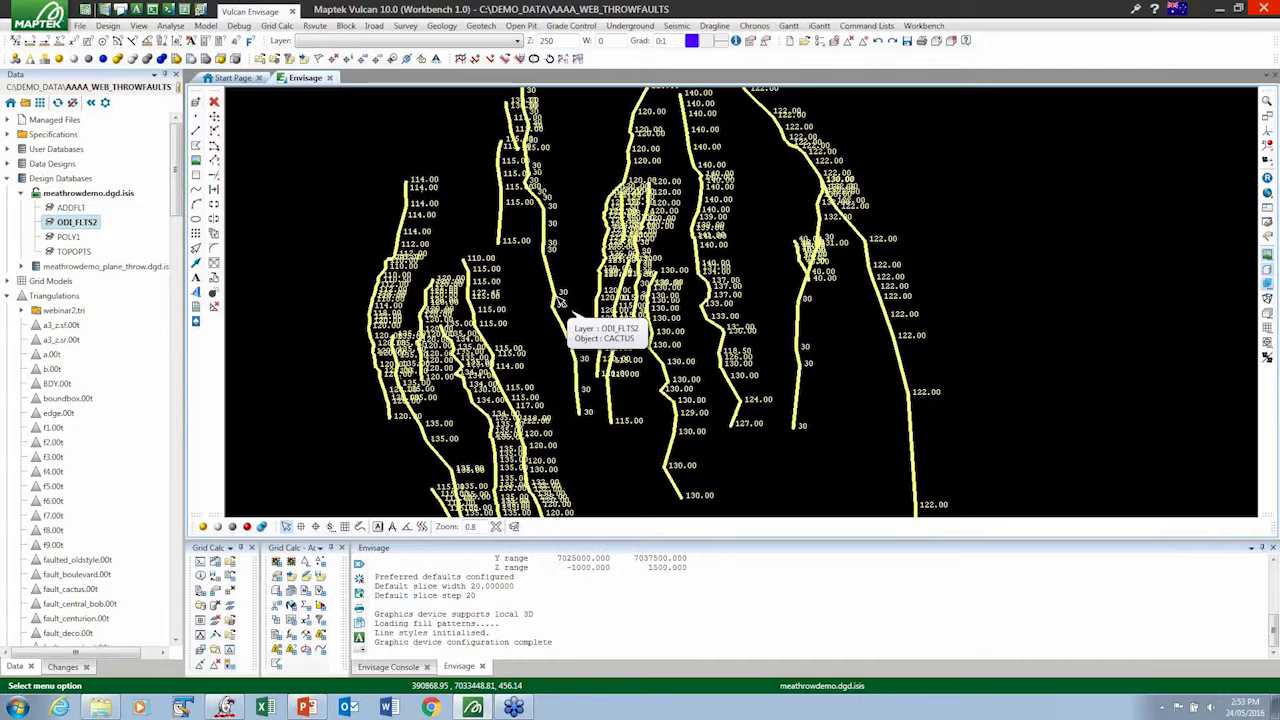
{"action": "scroll", "coordinate": [561, 303], "scroll_direction": "down", "scroll_amount": 3}
{"action": "middle_click_drag", "start_coordinate": [449, 240], "coordinate": [390, 188]}
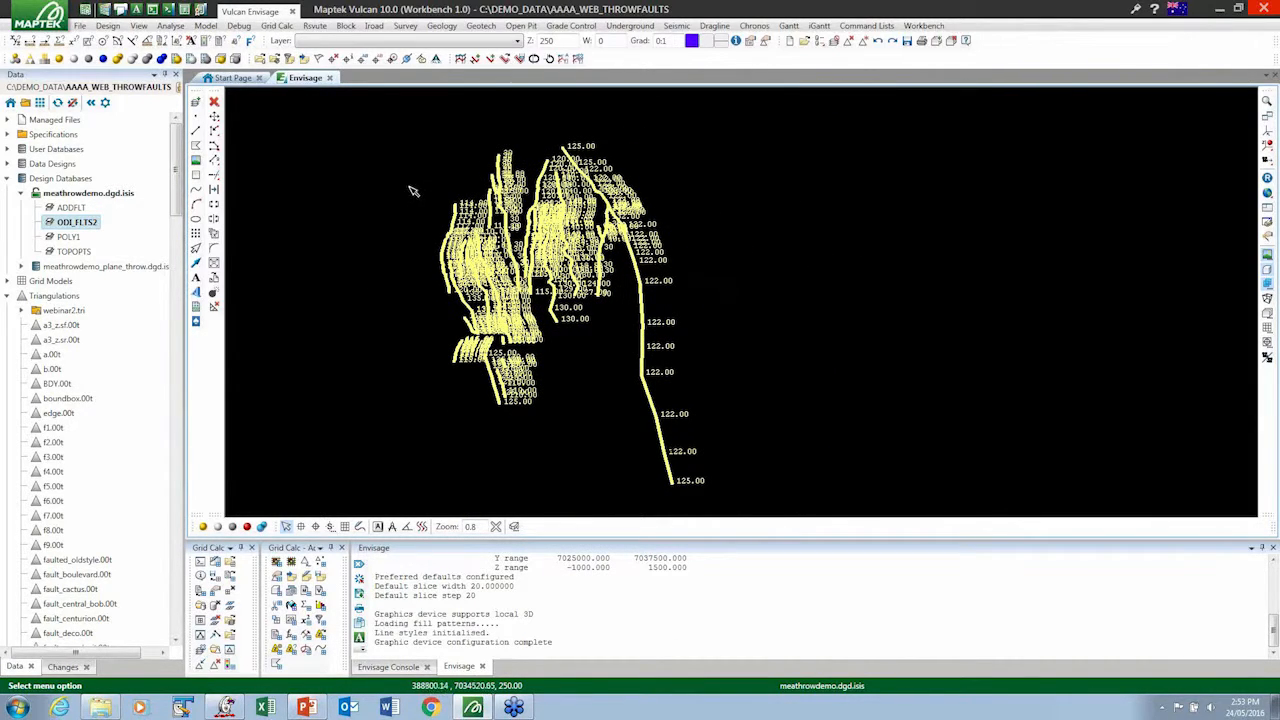
- Load the specification run060215.sme_spec into the Stratigraphic Model Editor for Model Stratigraphy and show its extents settings
{"action": "left_click", "coordinate": [277, 26]}
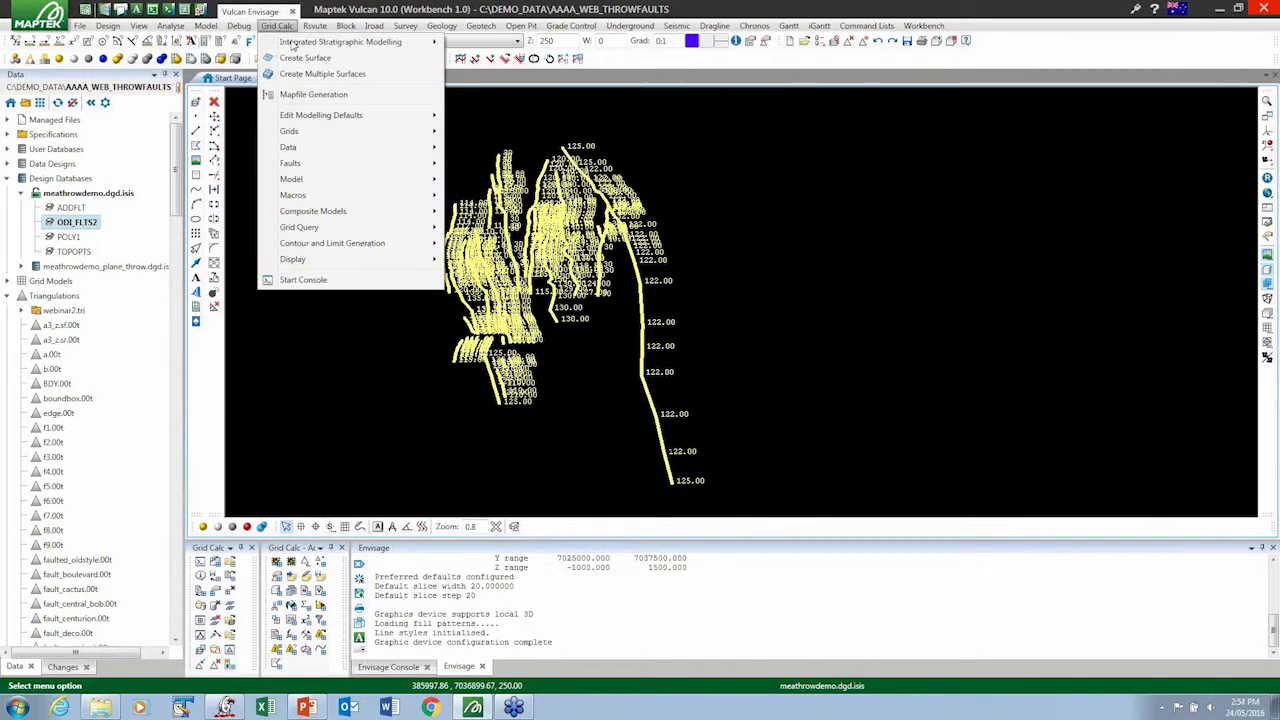
{"action": "mouse_move", "coordinate": [408, 44]}
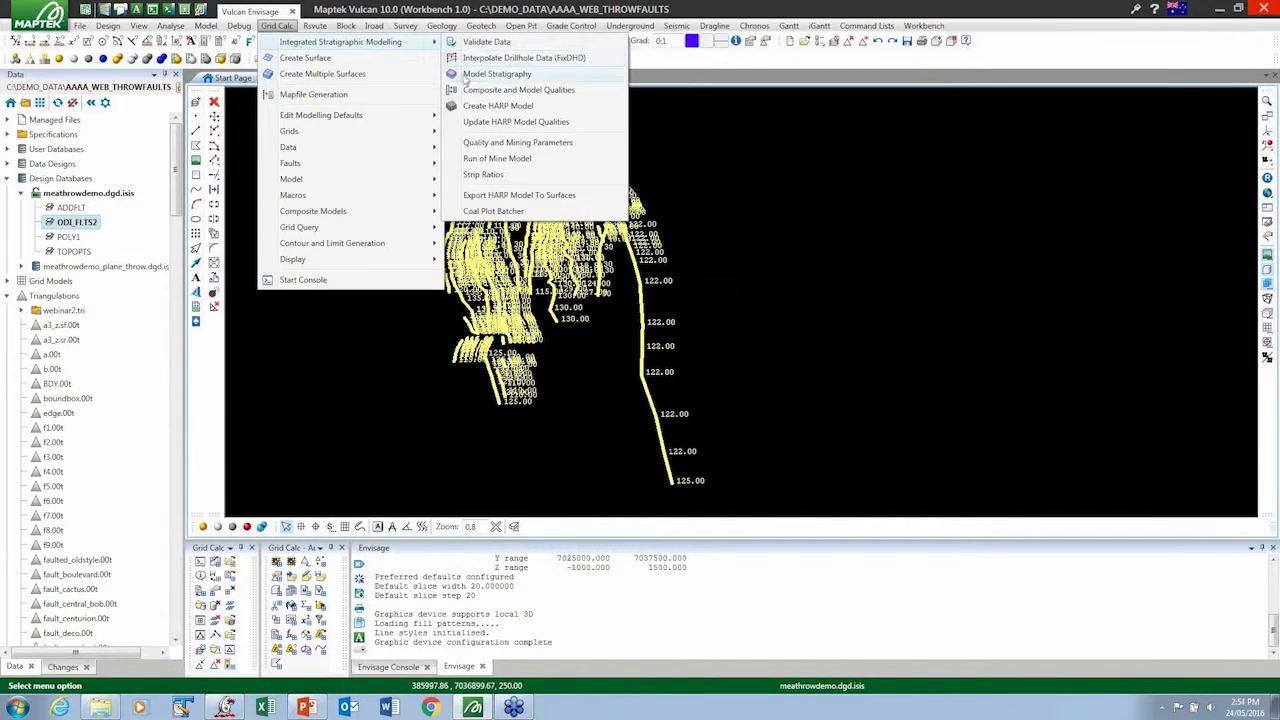
{"action": "left_click", "coordinate": [492, 75]}
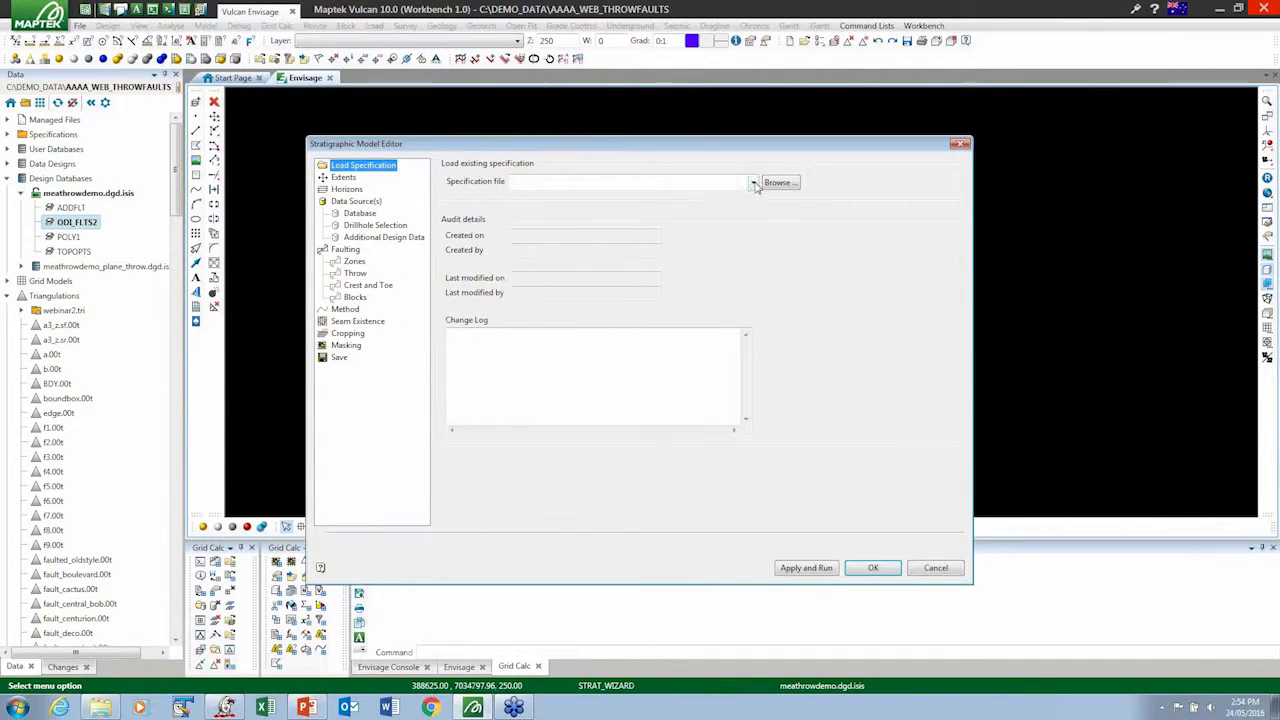
{"action": "left_click", "coordinate": [741, 183]}
{"action": "left_click", "coordinate": [545, 196]}
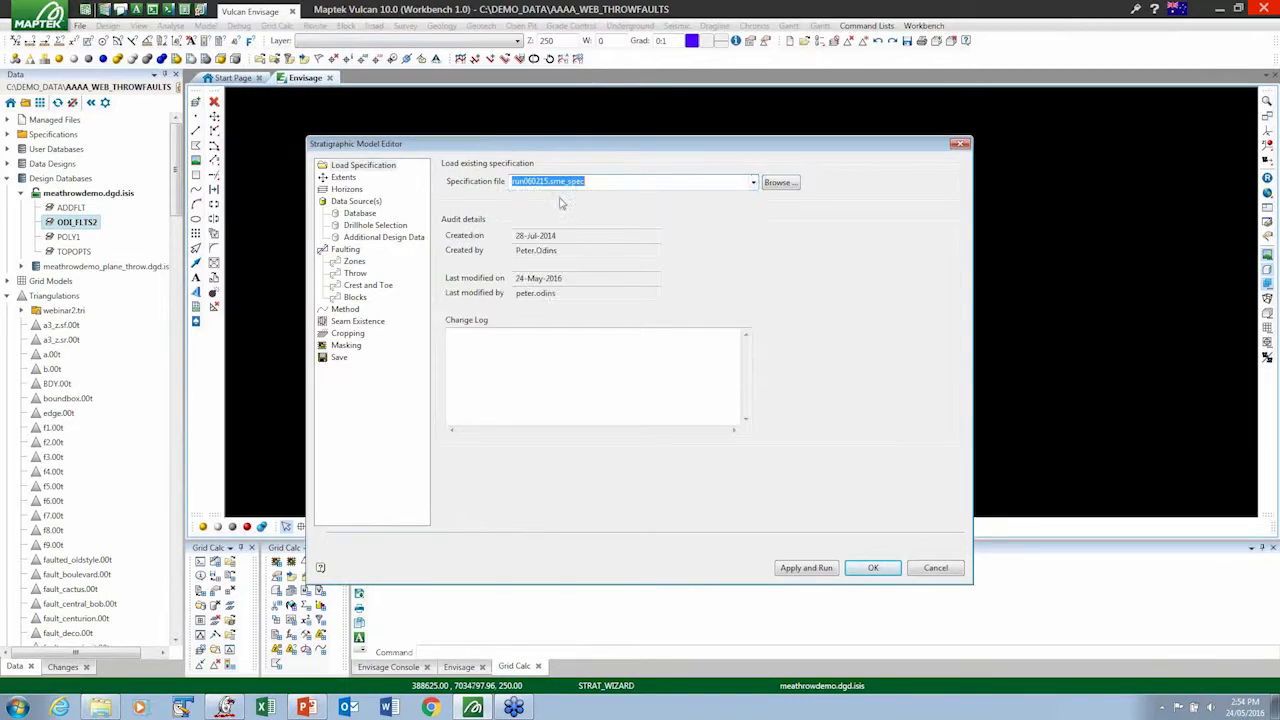
{"action": "left_click", "coordinate": [348, 179]}
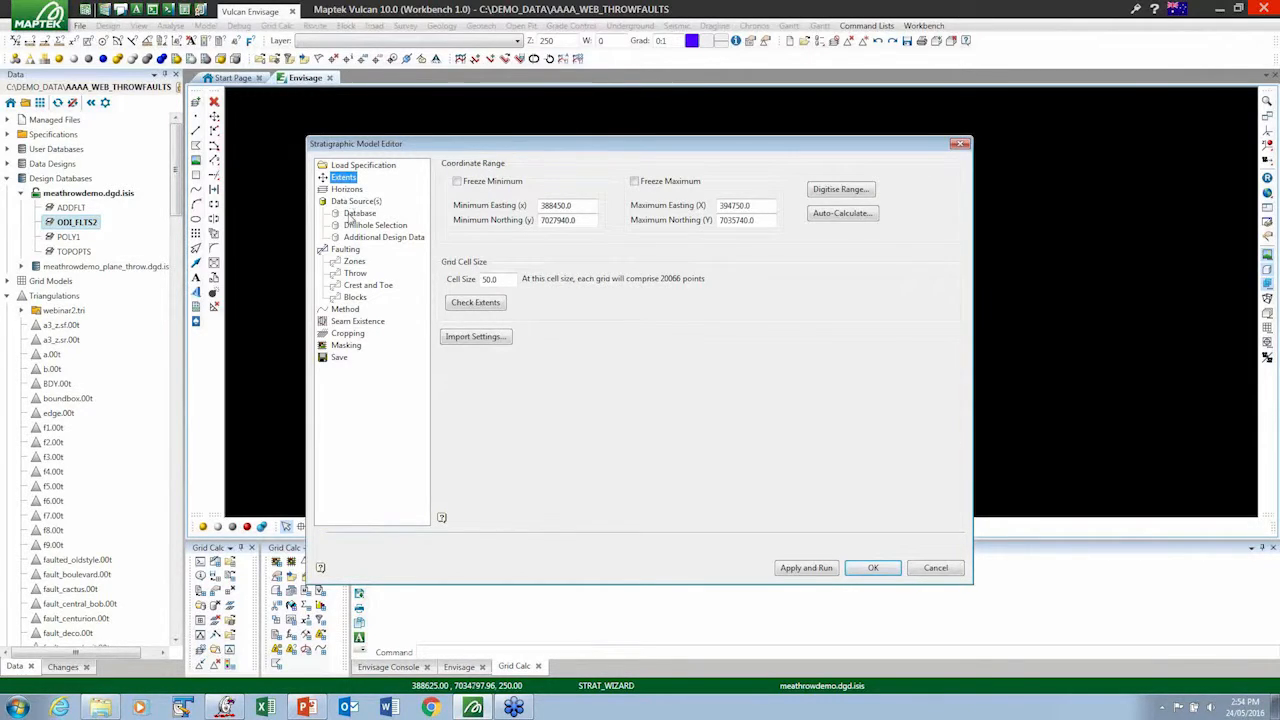
- Review the database, fault block and fault throw settings, comparing the throw table with and without modelling throws with dips
{"action": "left_click", "coordinate": [350, 215]}
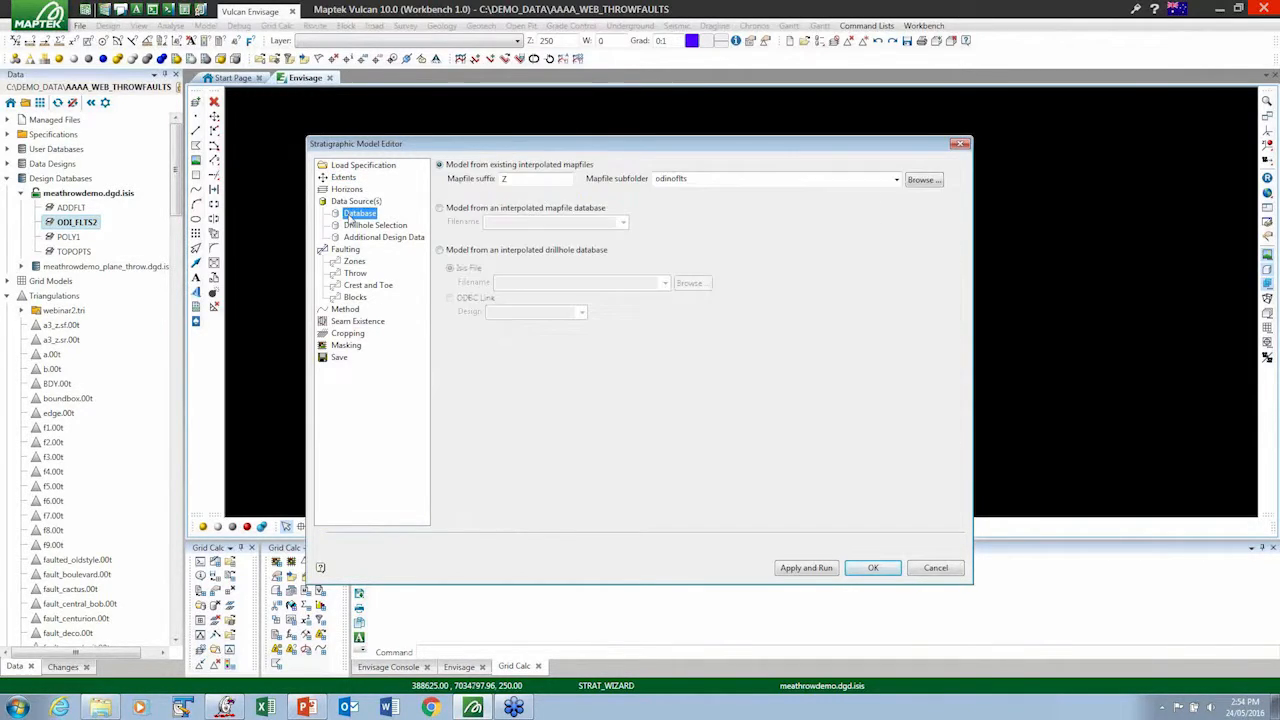
{"action": "left_click", "coordinate": [355, 297]}
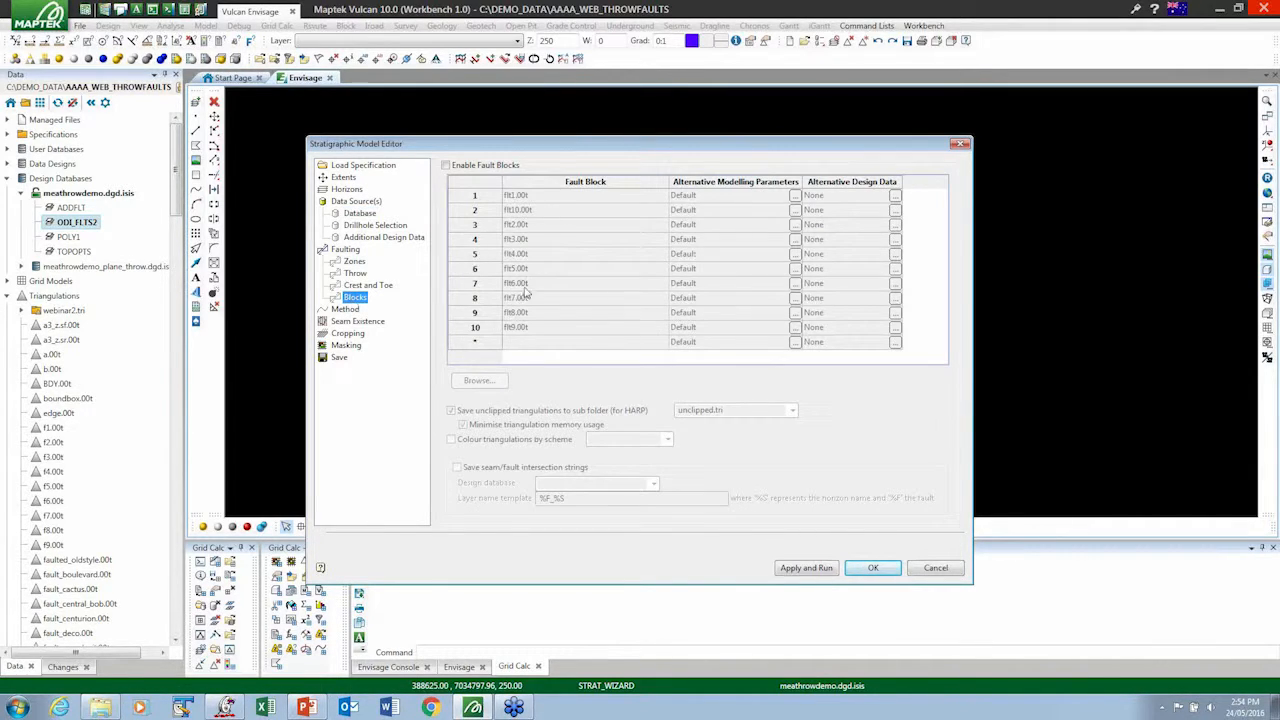
{"action": "left_click", "coordinate": [356, 273]}
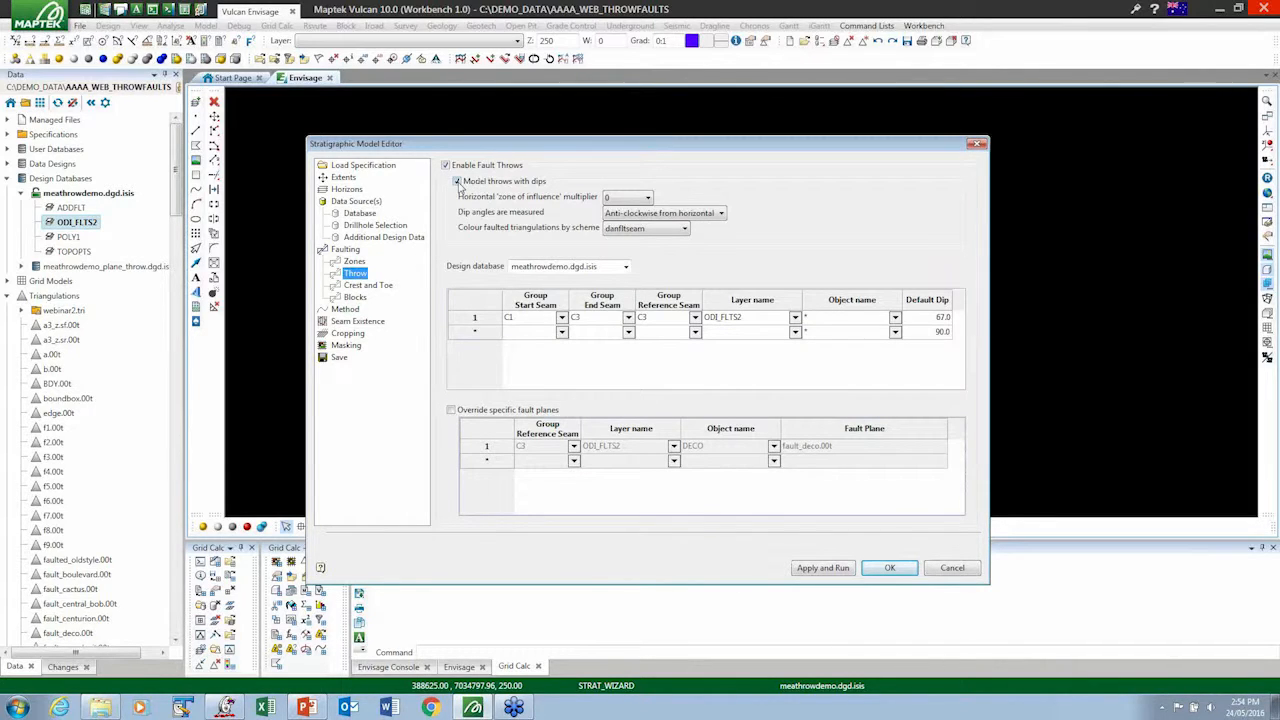
{"action": "left_click", "coordinate": [457, 181]}
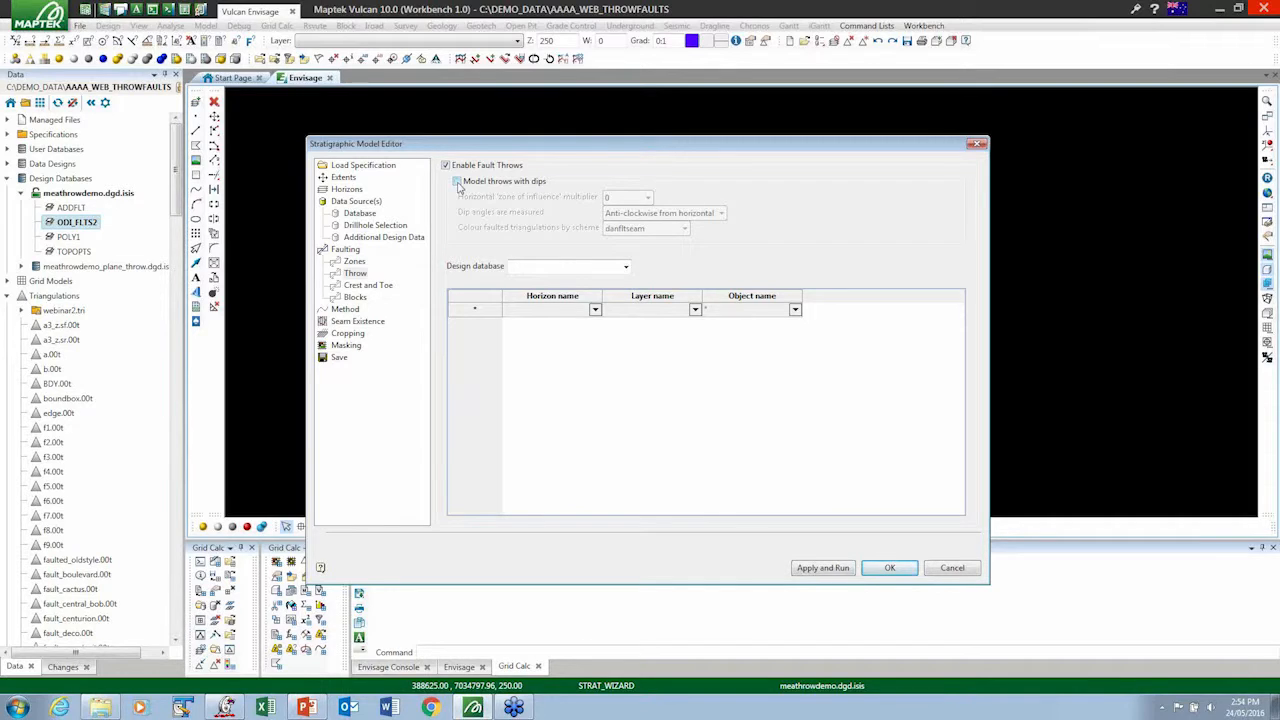
{"action": "left_click", "coordinate": [457, 182]}
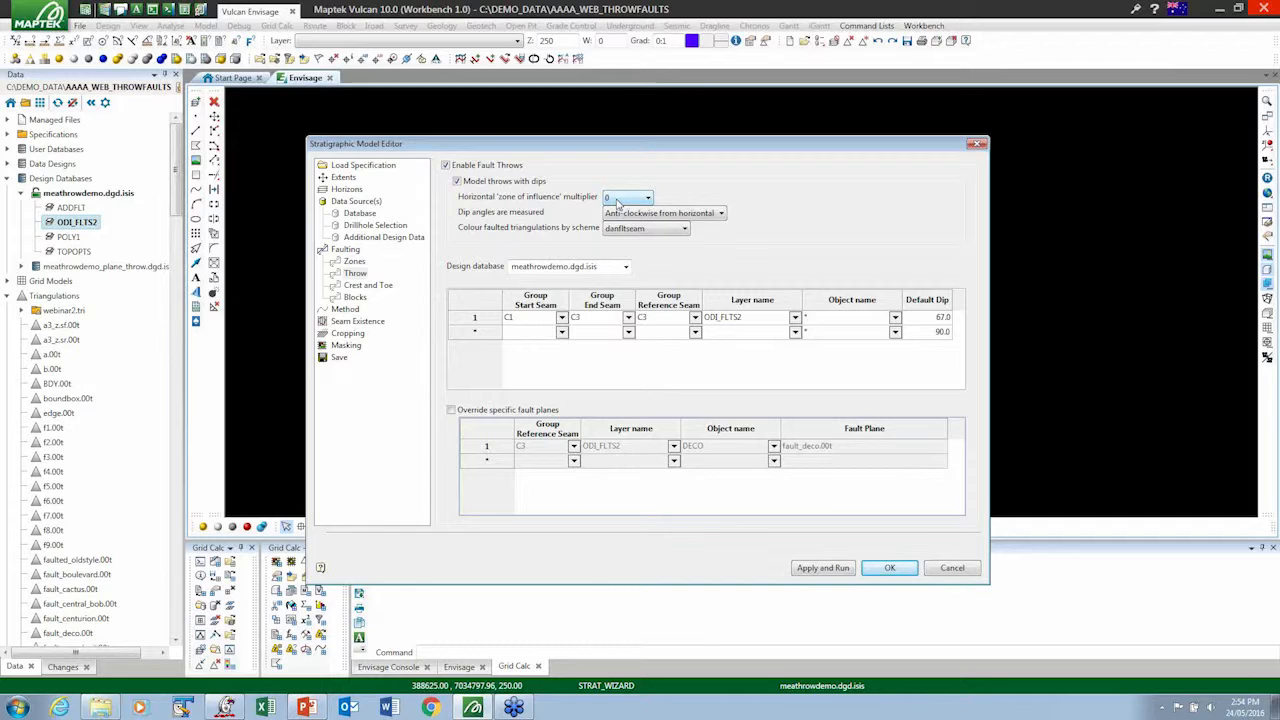
- Set the horizontal zone of influence multiplier for the fault throws to 0
{"action": "left_click", "coordinate": [647, 198]}
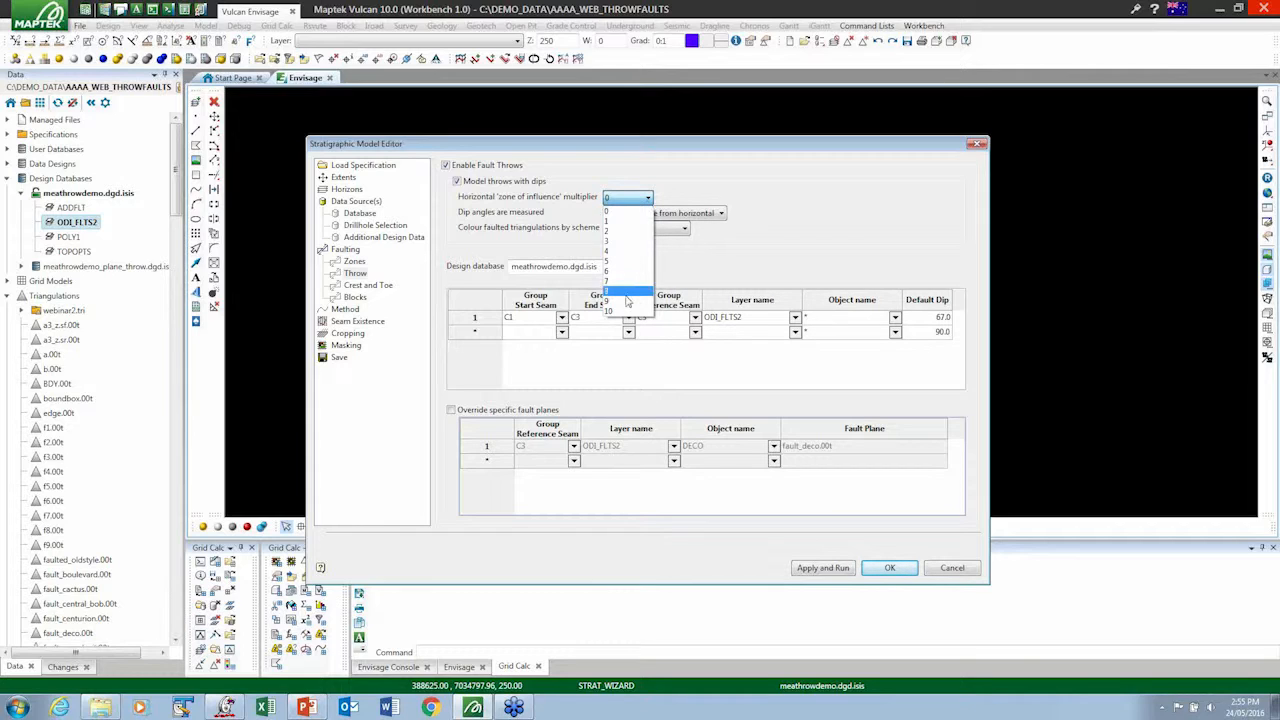
{"action": "left_click", "coordinate": [608, 206]}
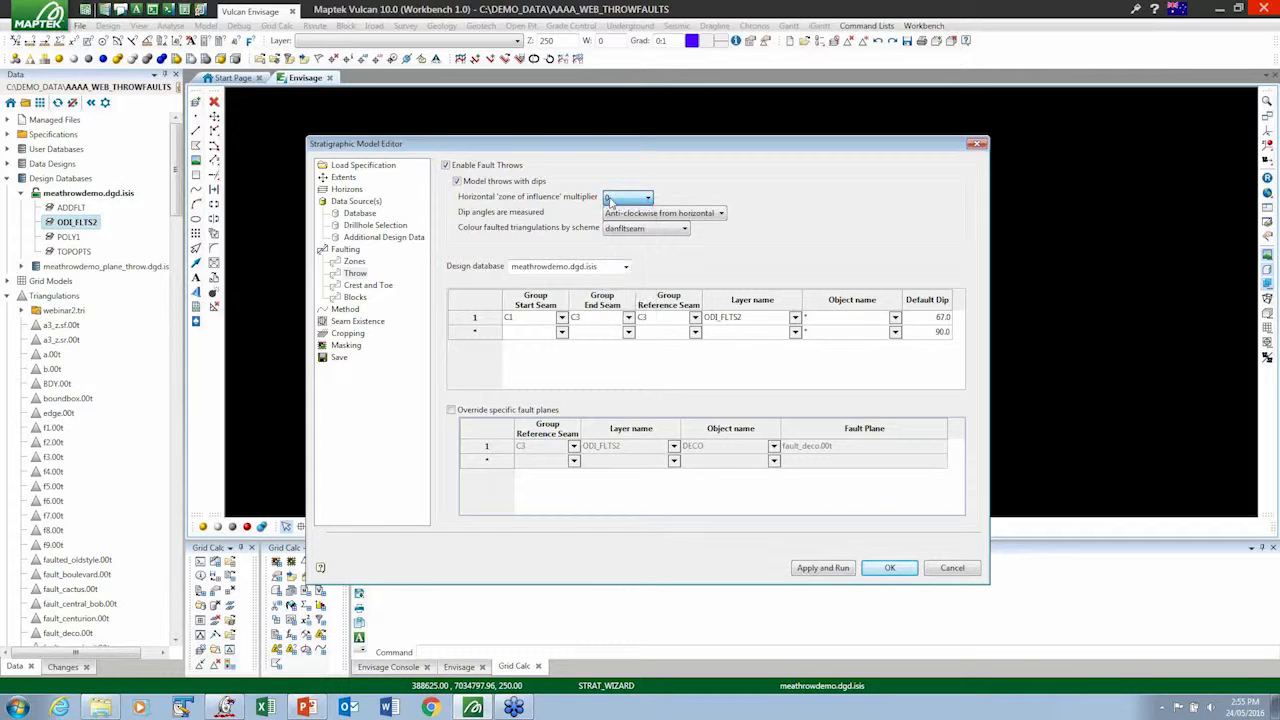
{"action": "key", "text": "Tab"}
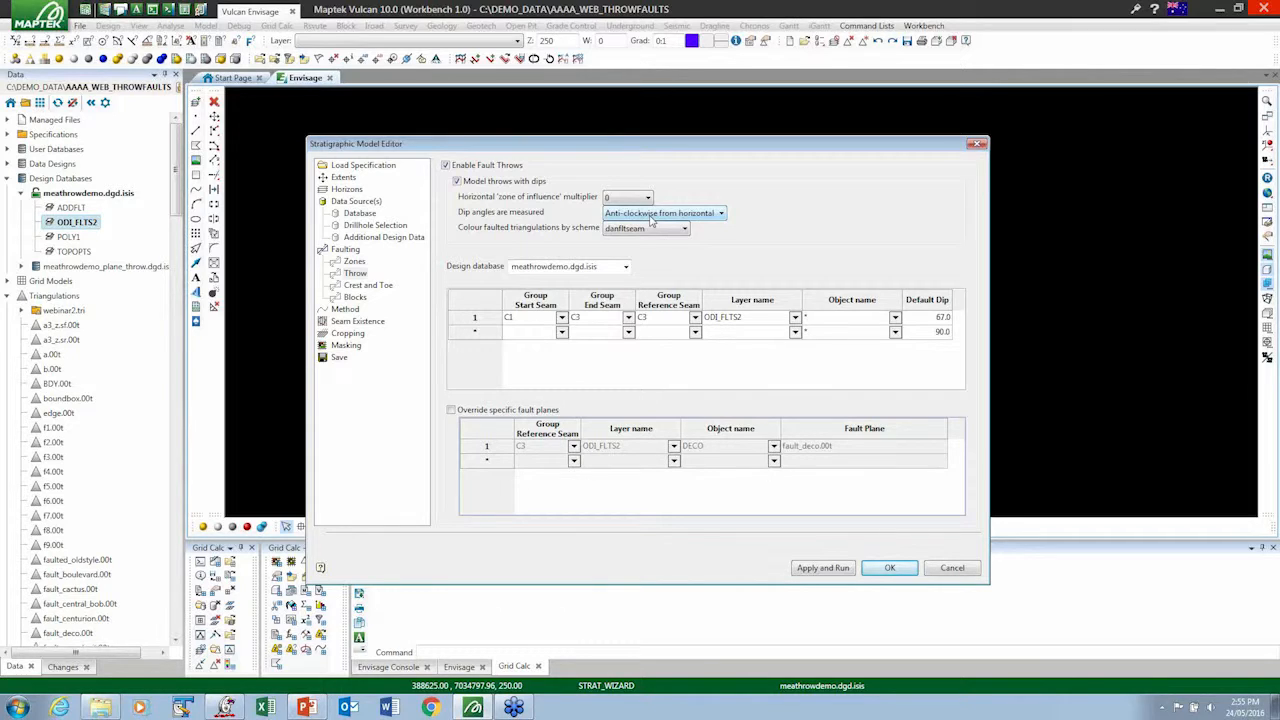
- Move the editor clear of the fault lines and set the dip angle measurement to Anti-clockwise from horizontal
{"action": "left_click_drag", "start_coordinate": [686, 144], "coordinate": [689, 385]}
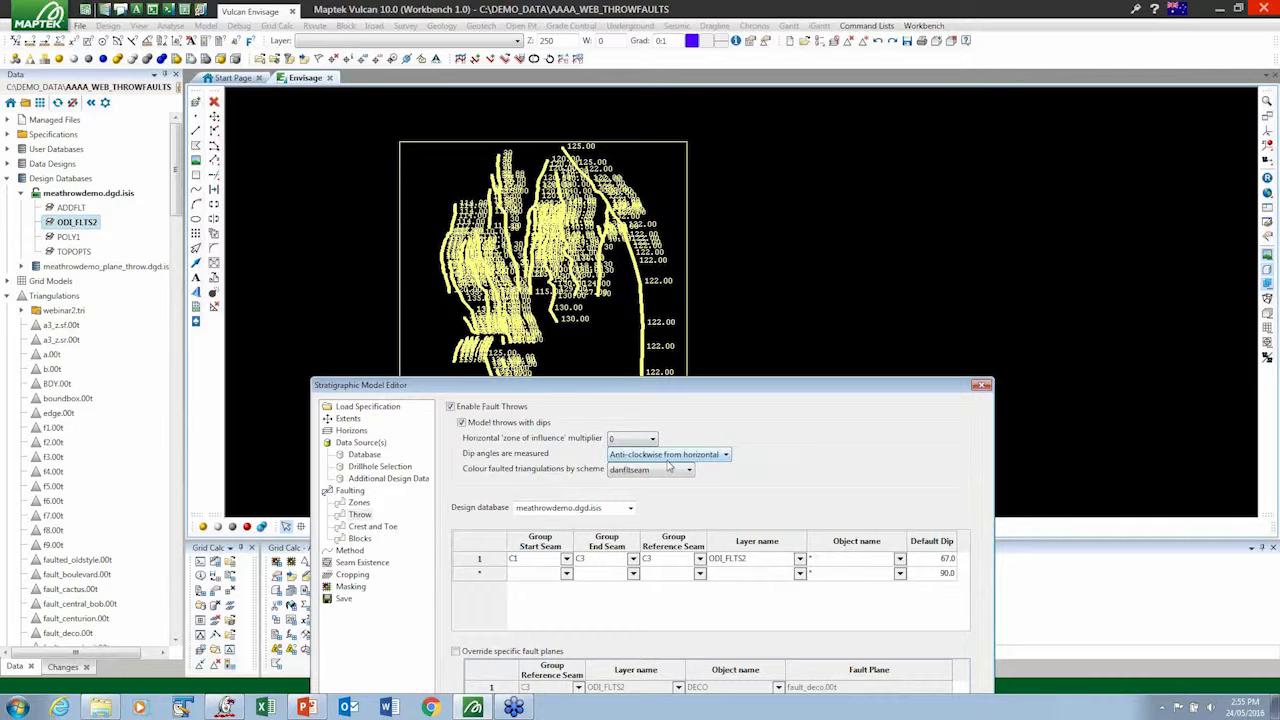
{"action": "left_click_drag", "start_coordinate": [655, 393], "coordinate": [667, 515]}
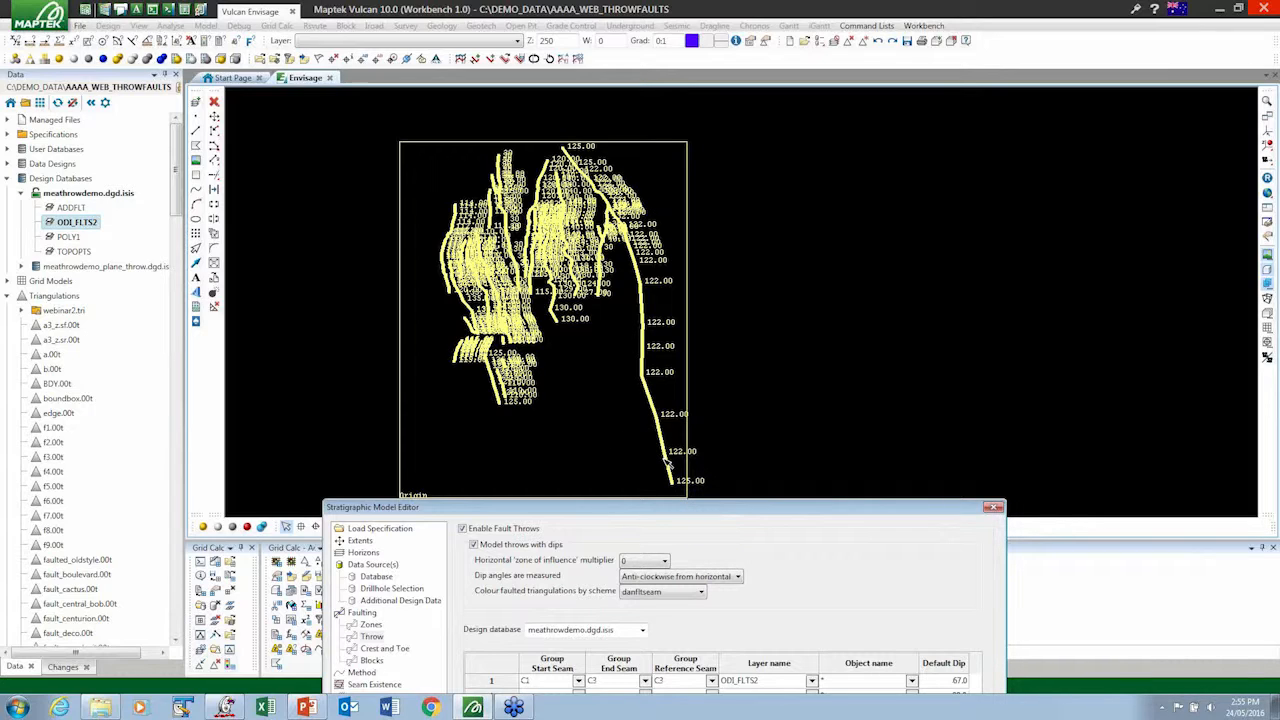
{"action": "mouse_move", "coordinate": [673, 470]}
{"action": "left_click_drag", "start_coordinate": [729, 515], "coordinate": [736, 436]}
{"action": "left_click", "coordinate": [698, 498]}
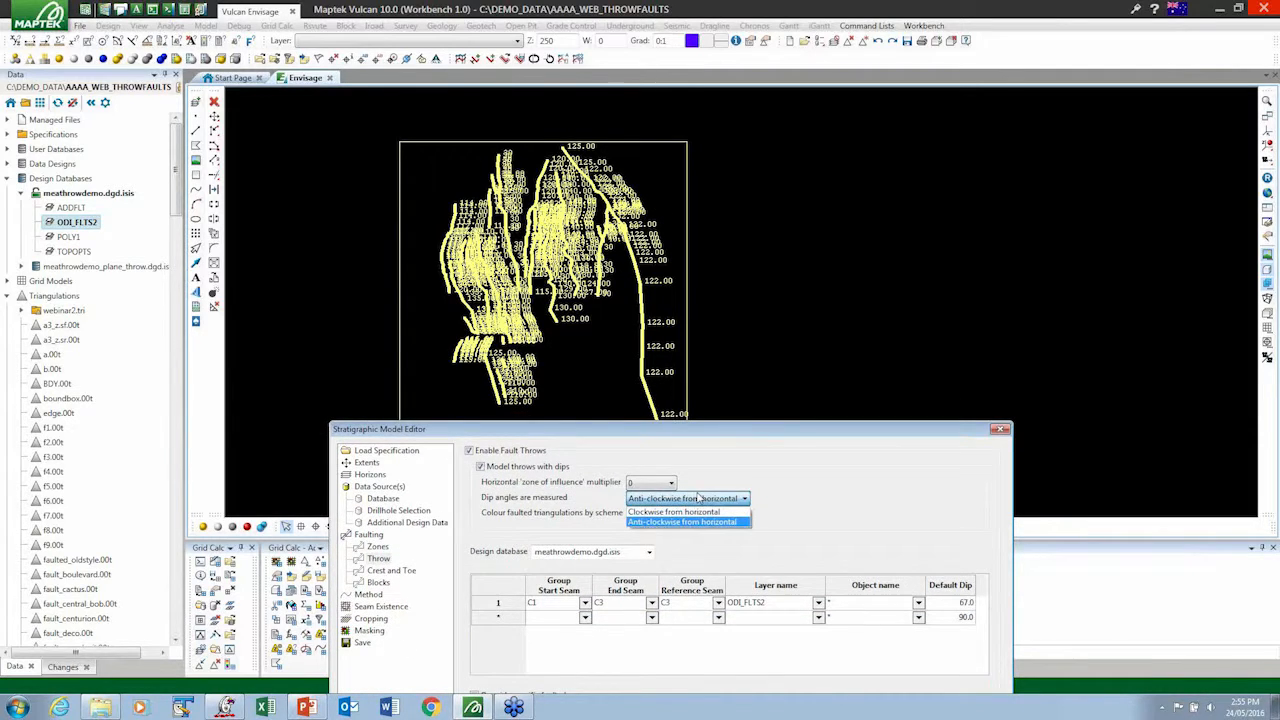
{"action": "left_click", "coordinate": [678, 521]}
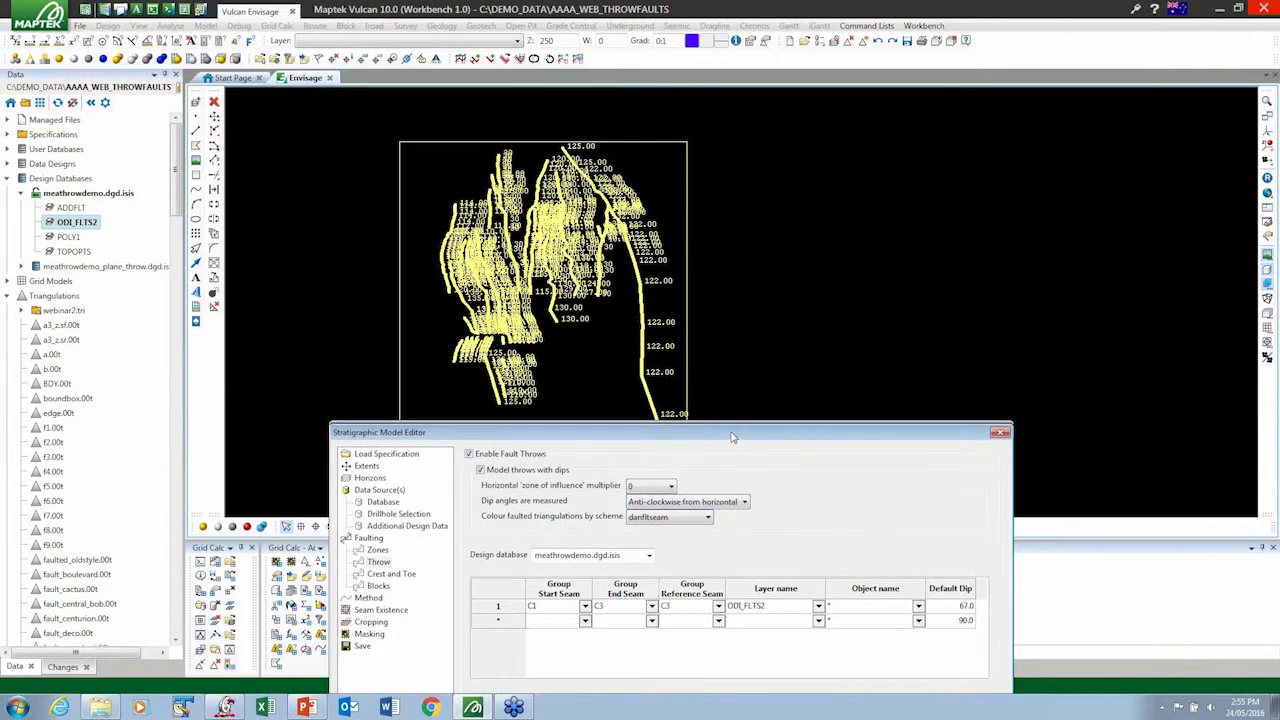
- Examine the dip labels along the ODI_FLTS2 fault lines with the editor moved out of the way
{"action": "left_click_drag", "start_coordinate": [731, 434], "coordinate": [732, 475]}
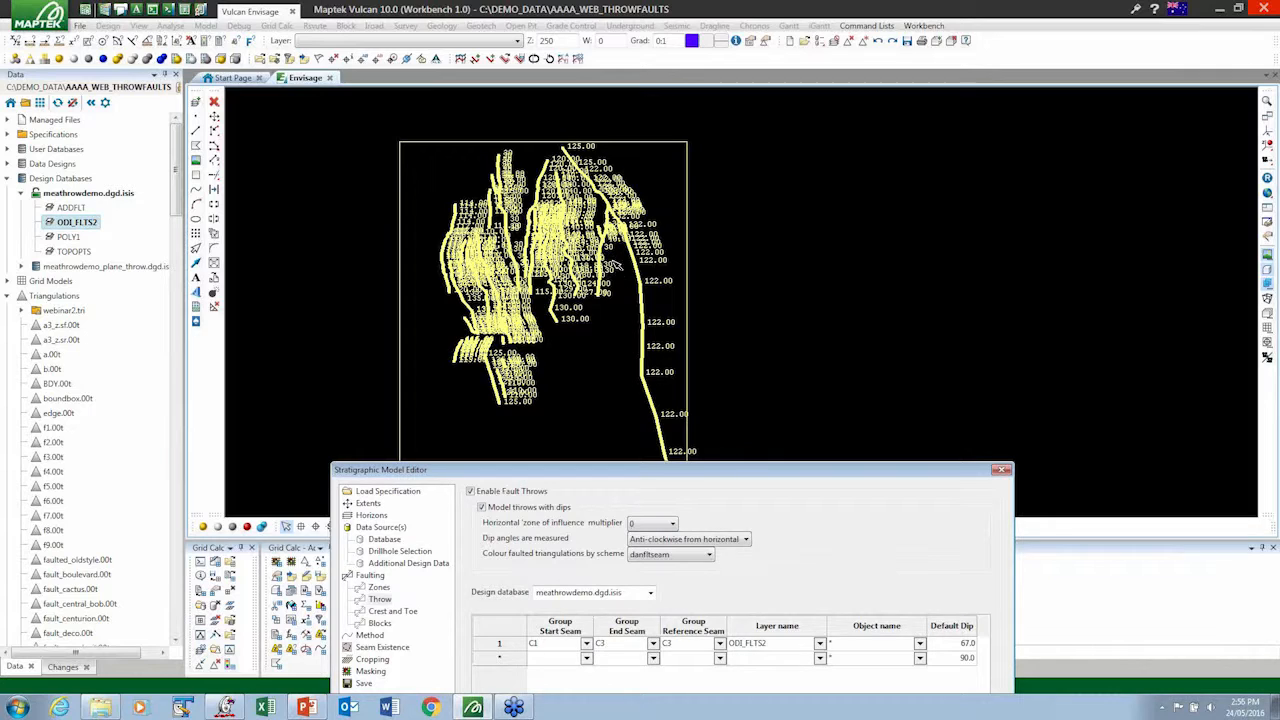
{"action": "left_click", "coordinate": [718, 278]}
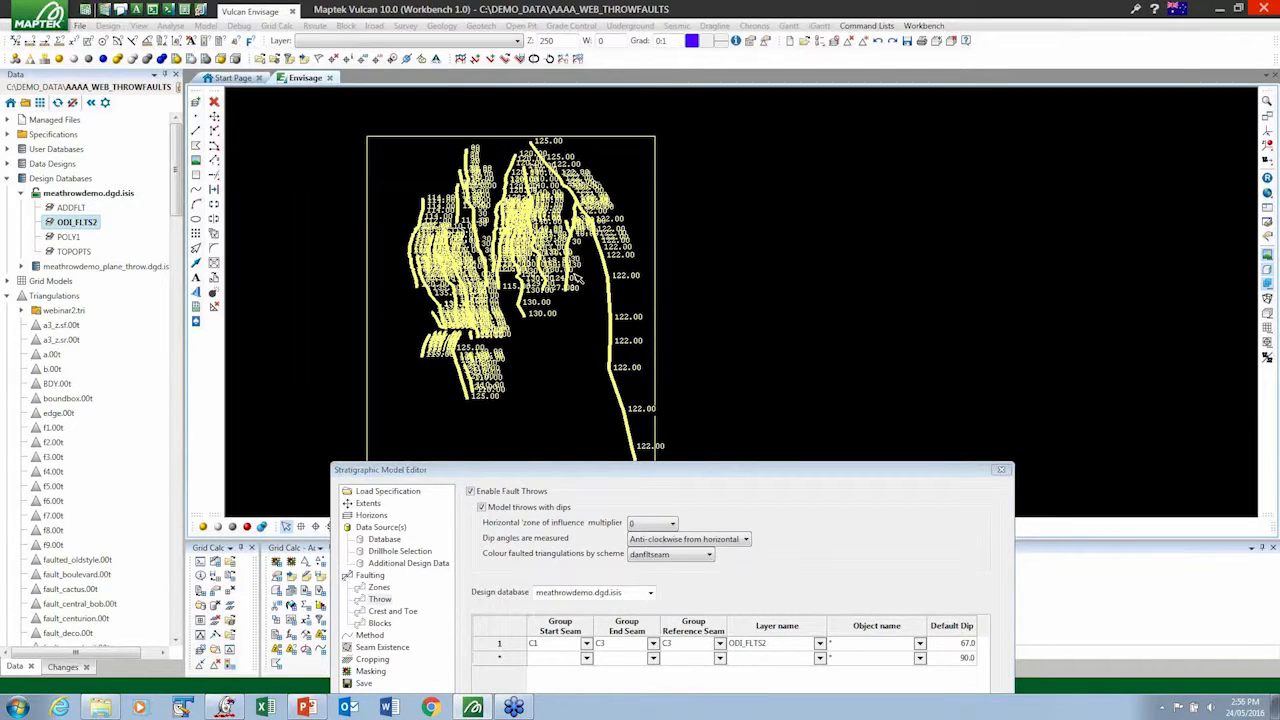
{"action": "scroll", "coordinate": [578, 274], "scroll_direction": "up", "scroll_amount": 2}
{"action": "scroll", "coordinate": [578, 274], "scroll_direction": "up", "scroll_amount": 3}
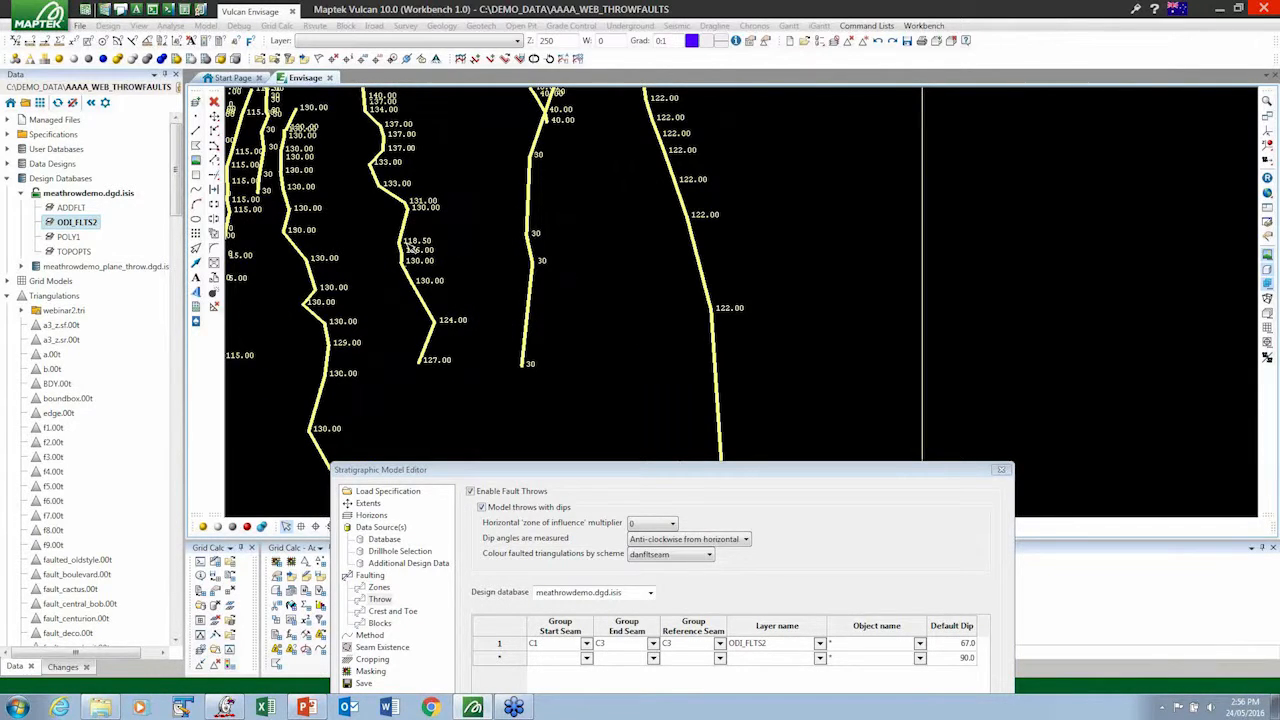
{"action": "scroll", "coordinate": [607, 271], "scroll_direction": "down", "scroll_amount": 3}
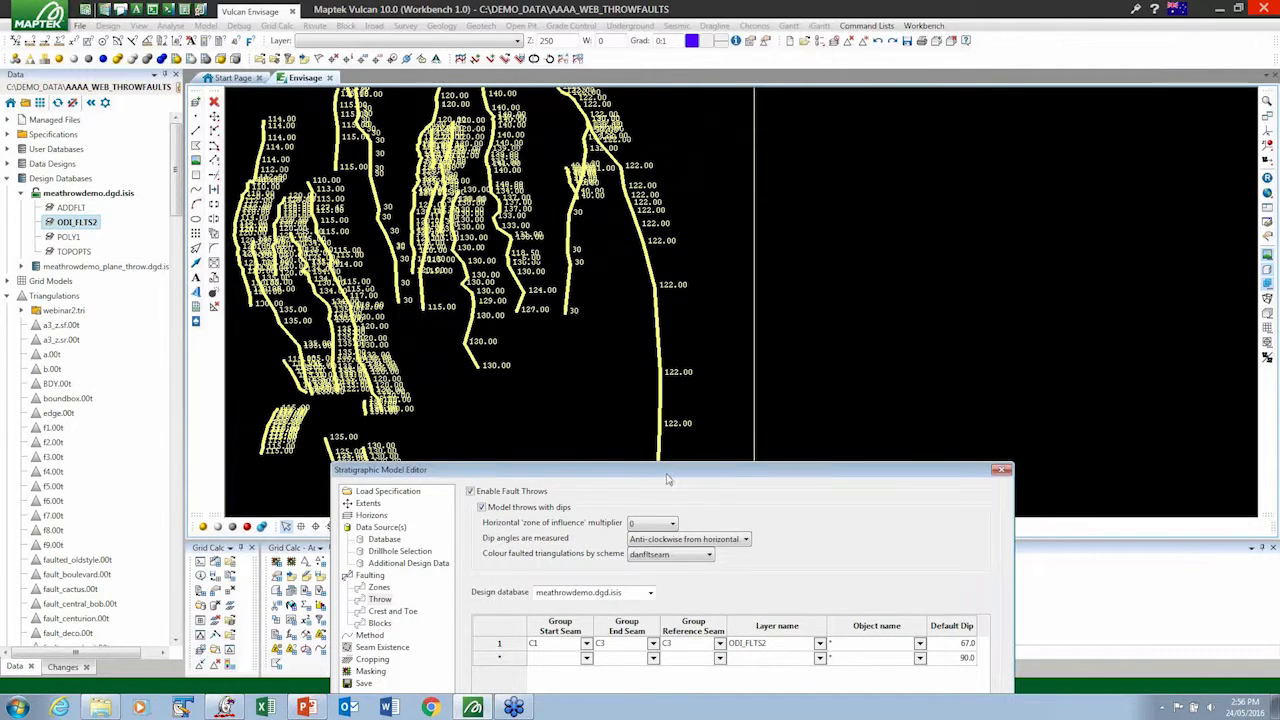
- Check which horizons are selected for modelling and set the start seam of the first throw group to C1
{"action": "left_click_drag", "start_coordinate": [665, 466], "coordinate": [697, 172]}
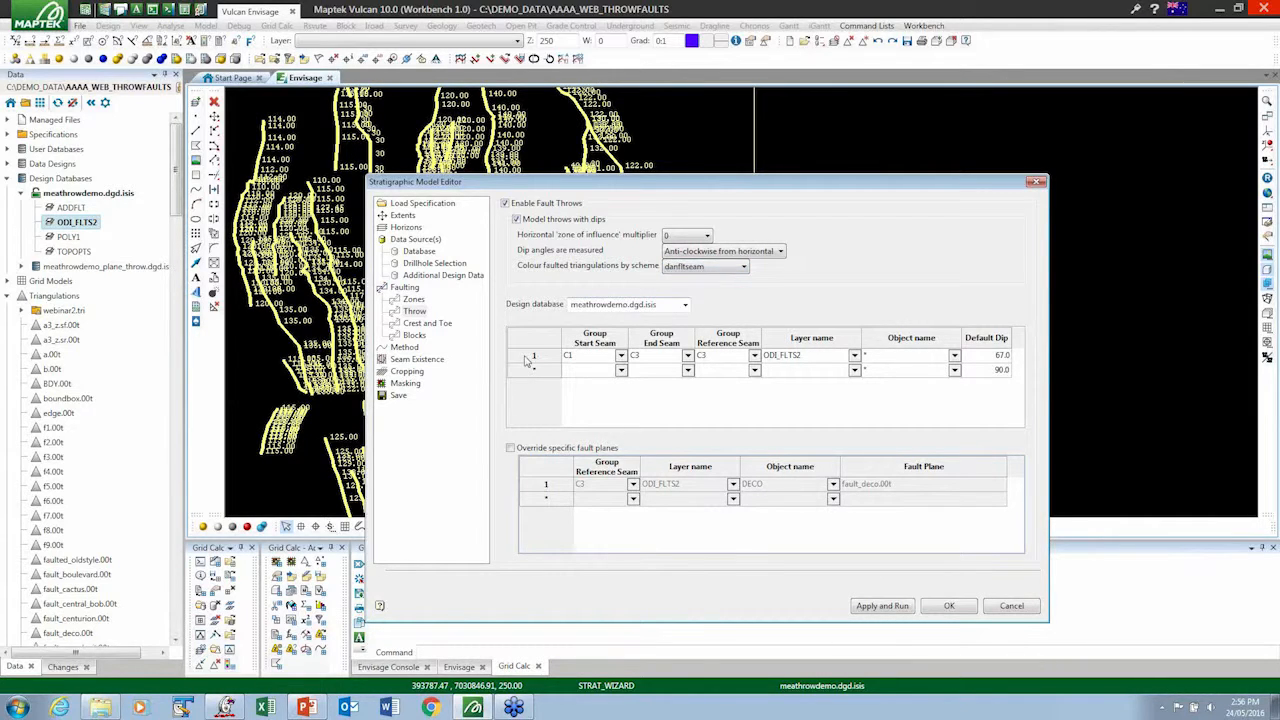
{"action": "left_click", "coordinate": [397, 227]}
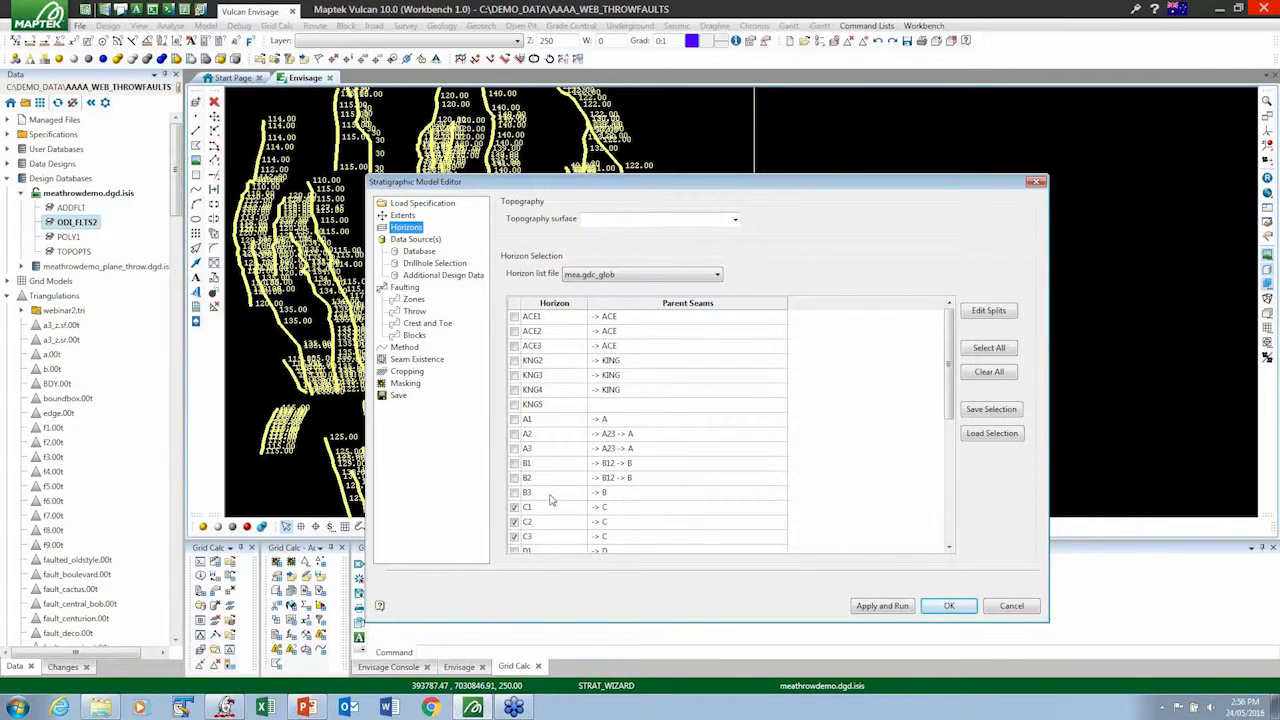
{"action": "left_click", "coordinate": [414, 311]}
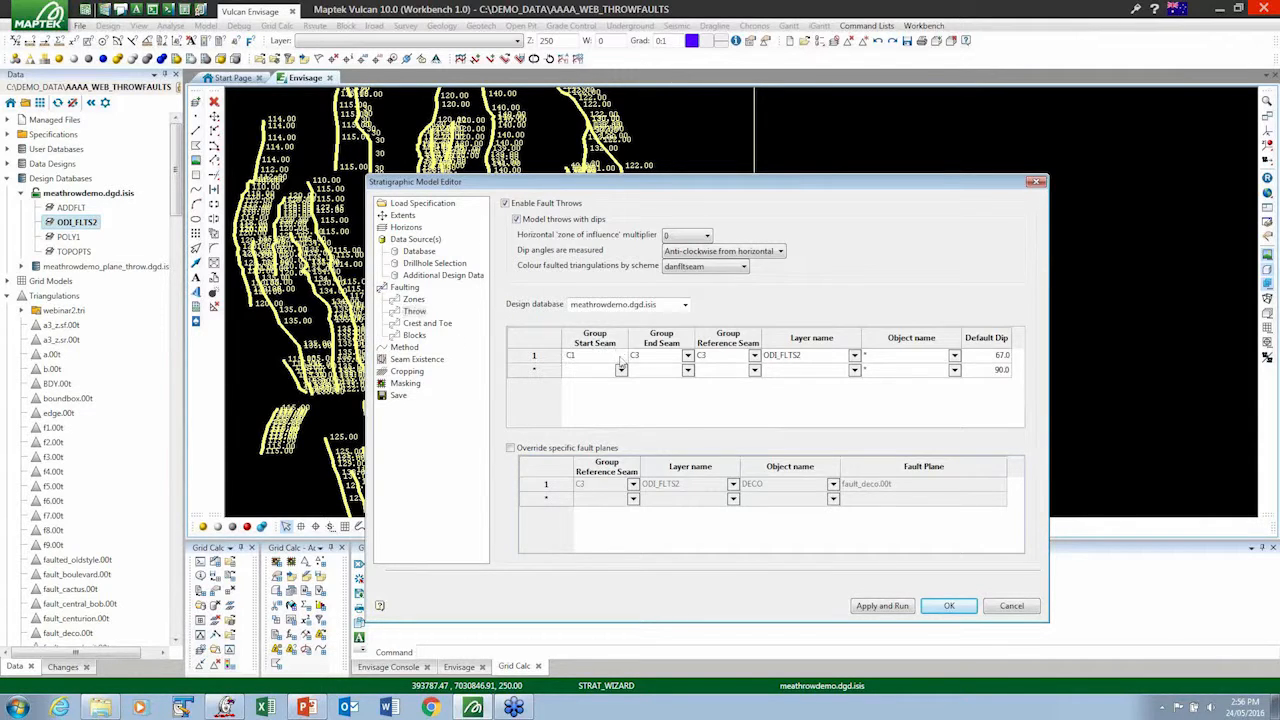
{"action": "left_click", "coordinate": [621, 357]}
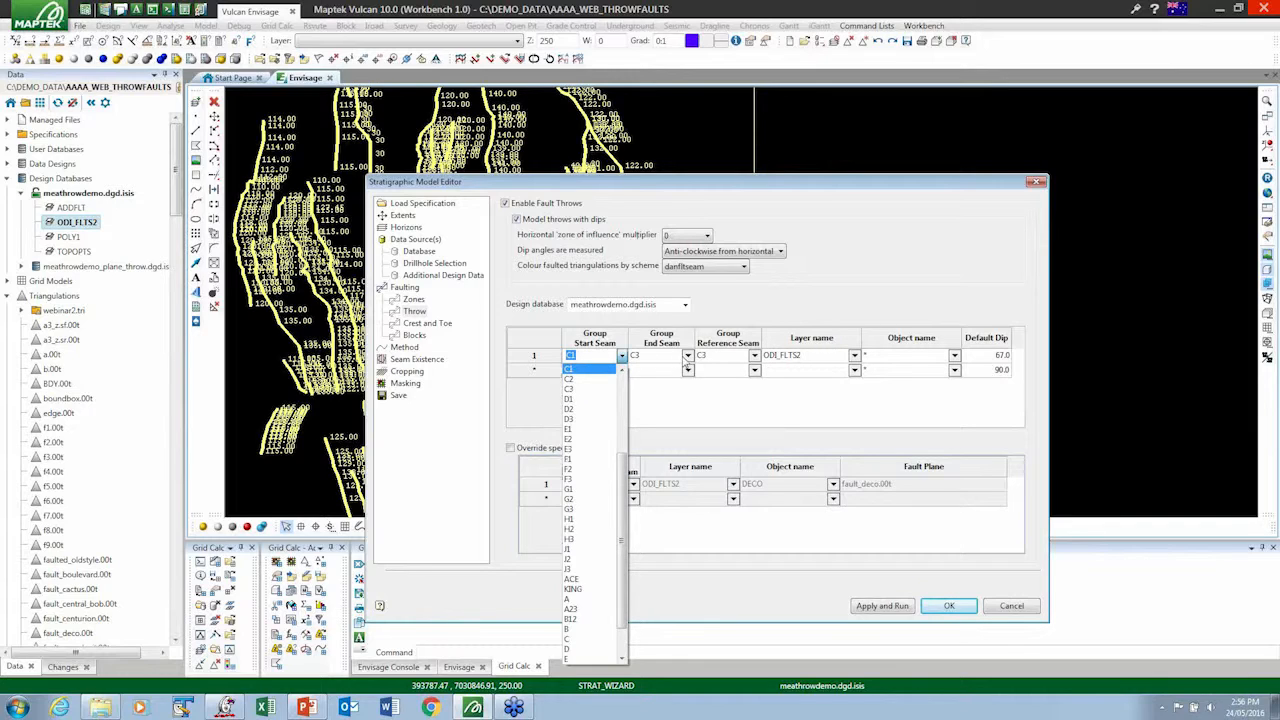
{"action": "left_click", "coordinate": [578, 368]}
{"action": "left_click", "coordinate": [792, 361]}
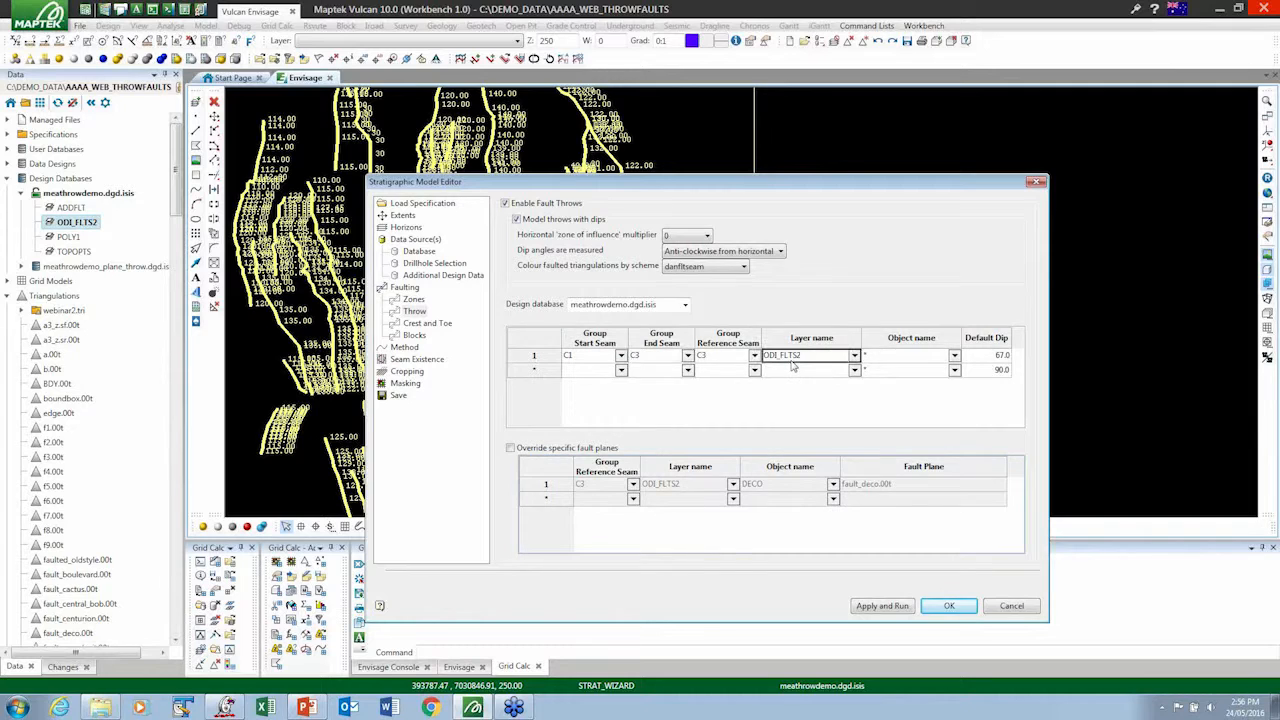
- Add a second throw group from seam D1 to D3 on layer POLY1 and delete that row again
{"action": "left_click", "coordinate": [621, 370]}
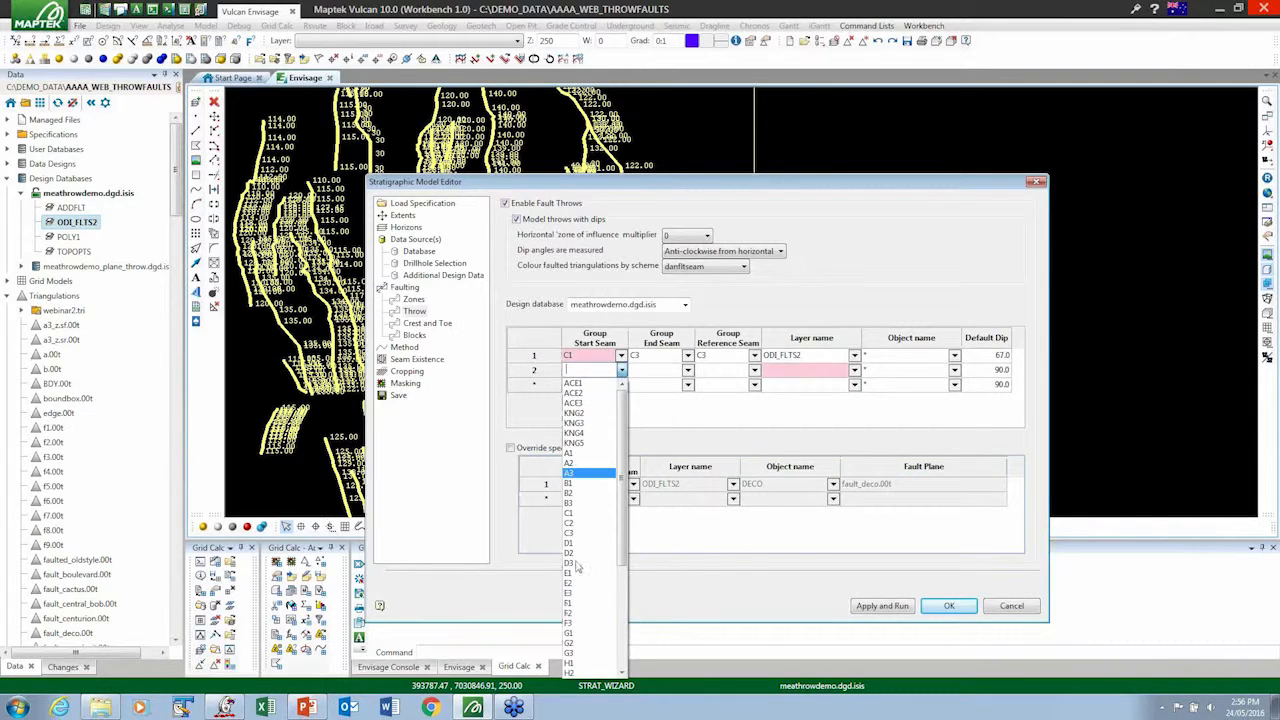
{"action": "left_click", "coordinate": [568, 543]}
{"action": "left_click", "coordinate": [687, 370]}
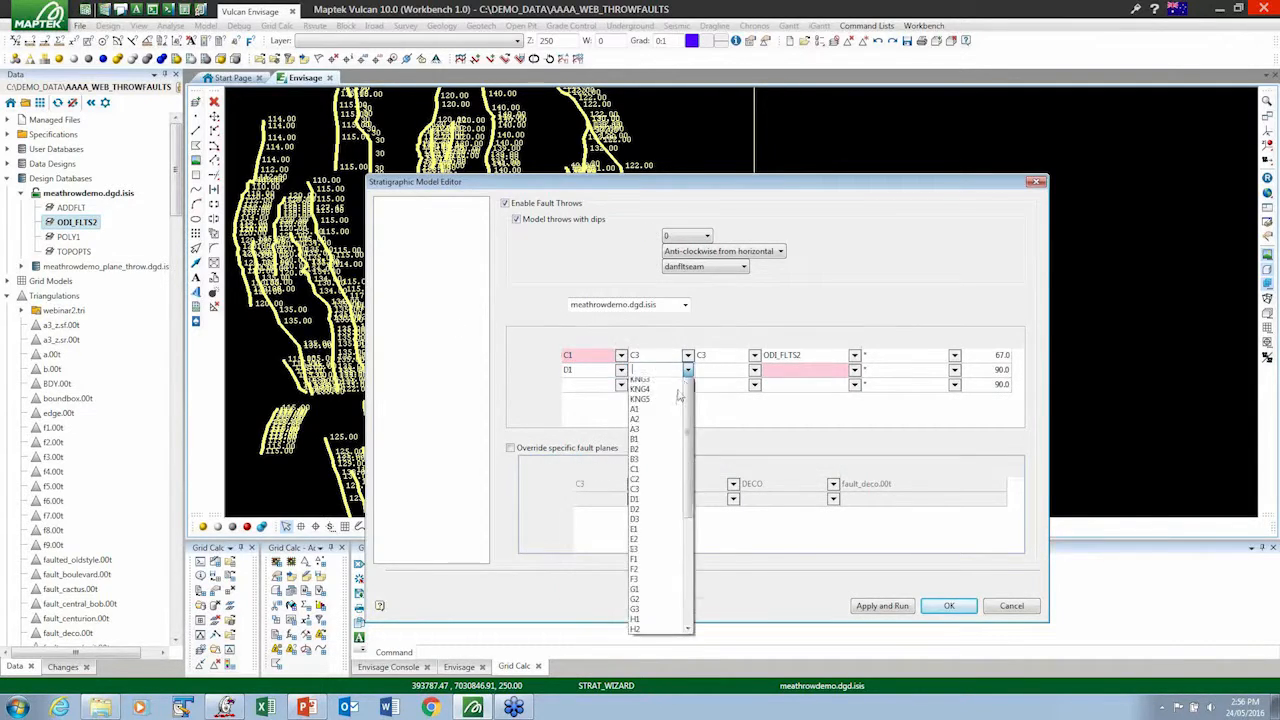
{"action": "left_click", "coordinate": [634, 563]}
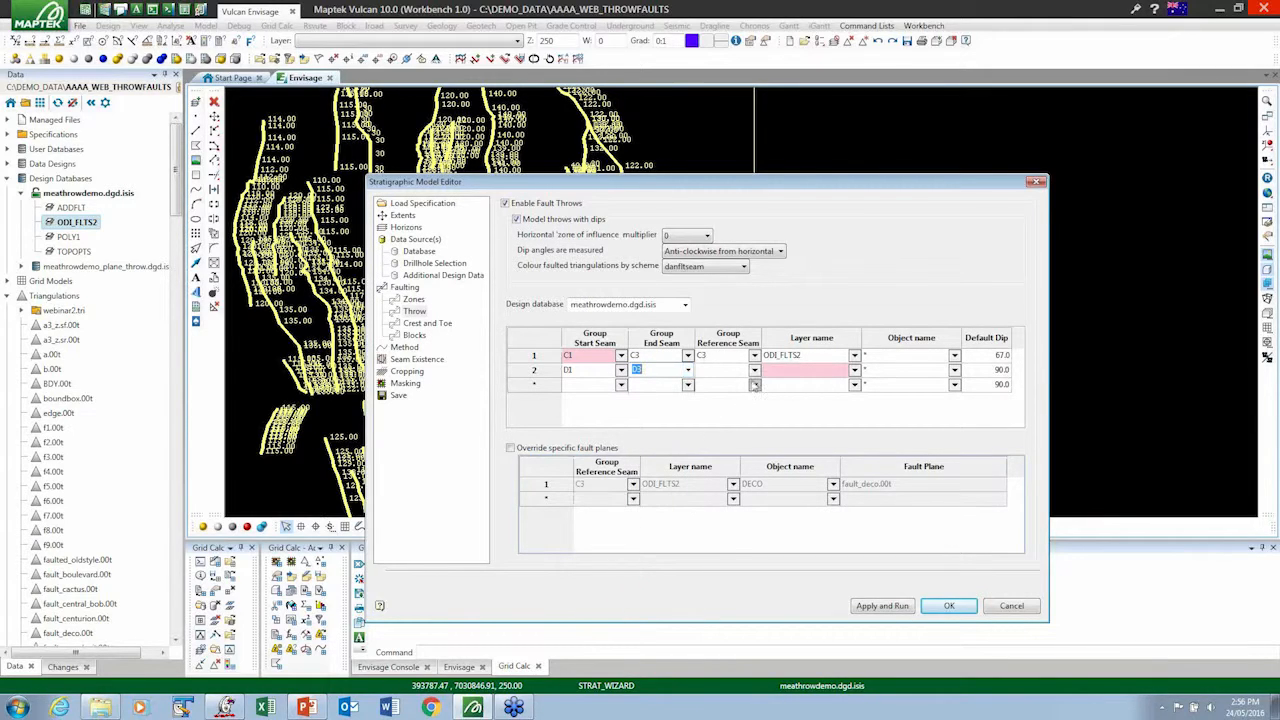
{"action": "left_click", "coordinate": [854, 370]}
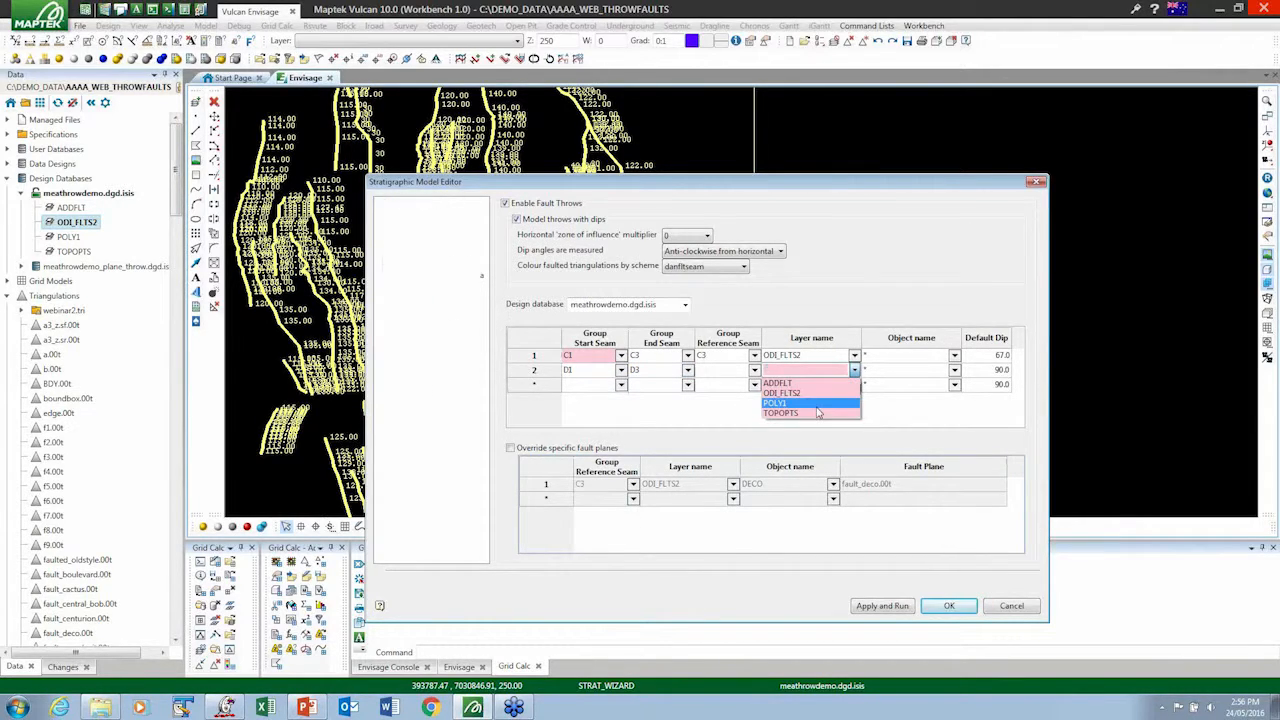
{"action": "left_click", "coordinate": [817, 412]}
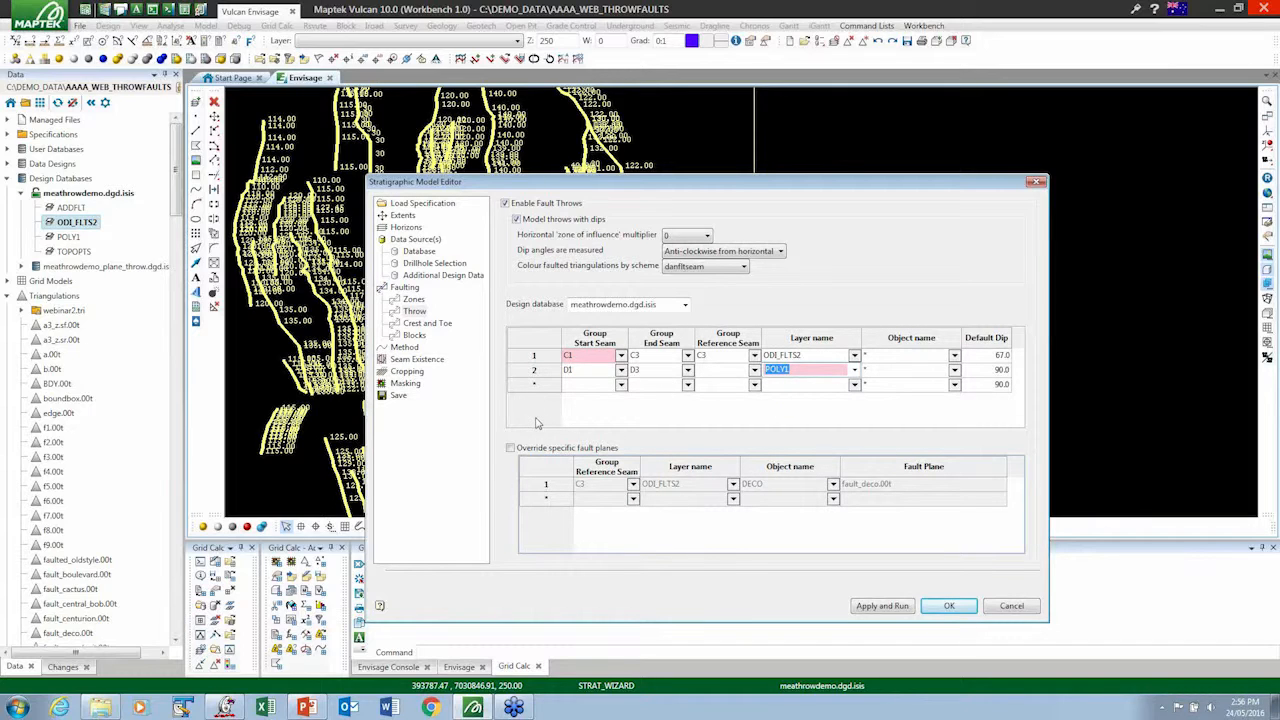
{"action": "right_click", "coordinate": [529, 372]}
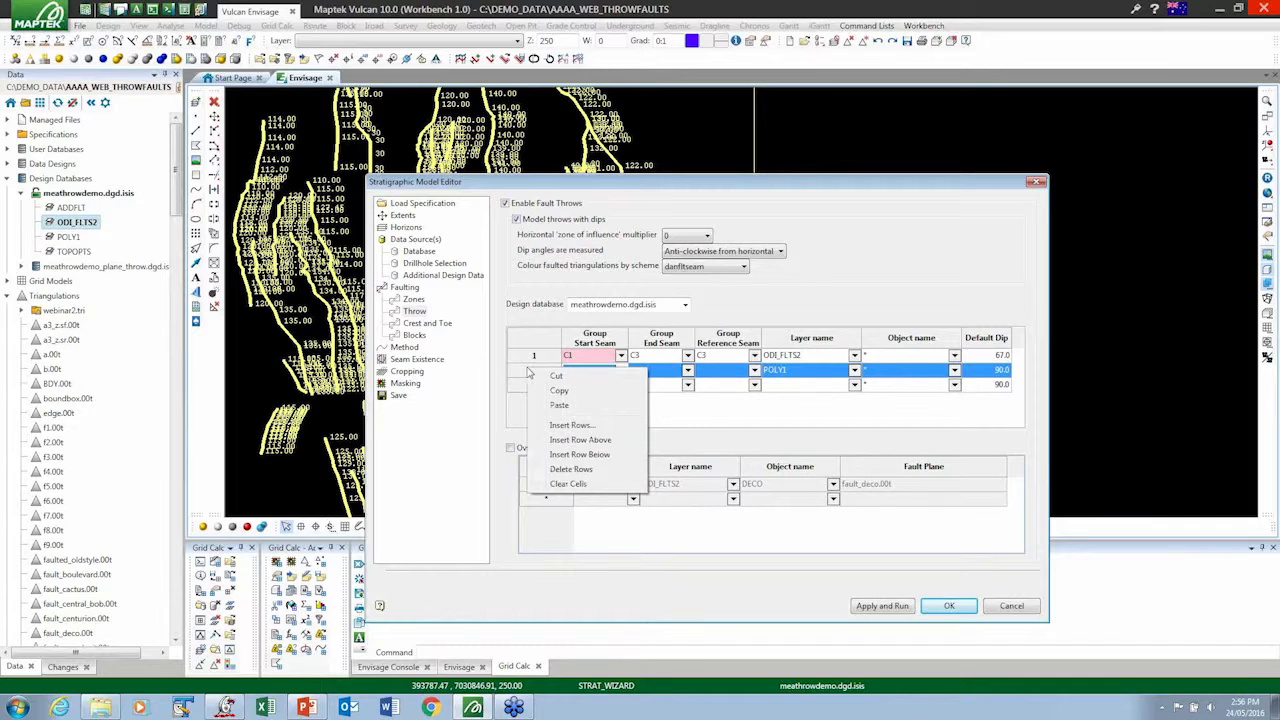
{"action": "left_click", "coordinate": [572, 469]}
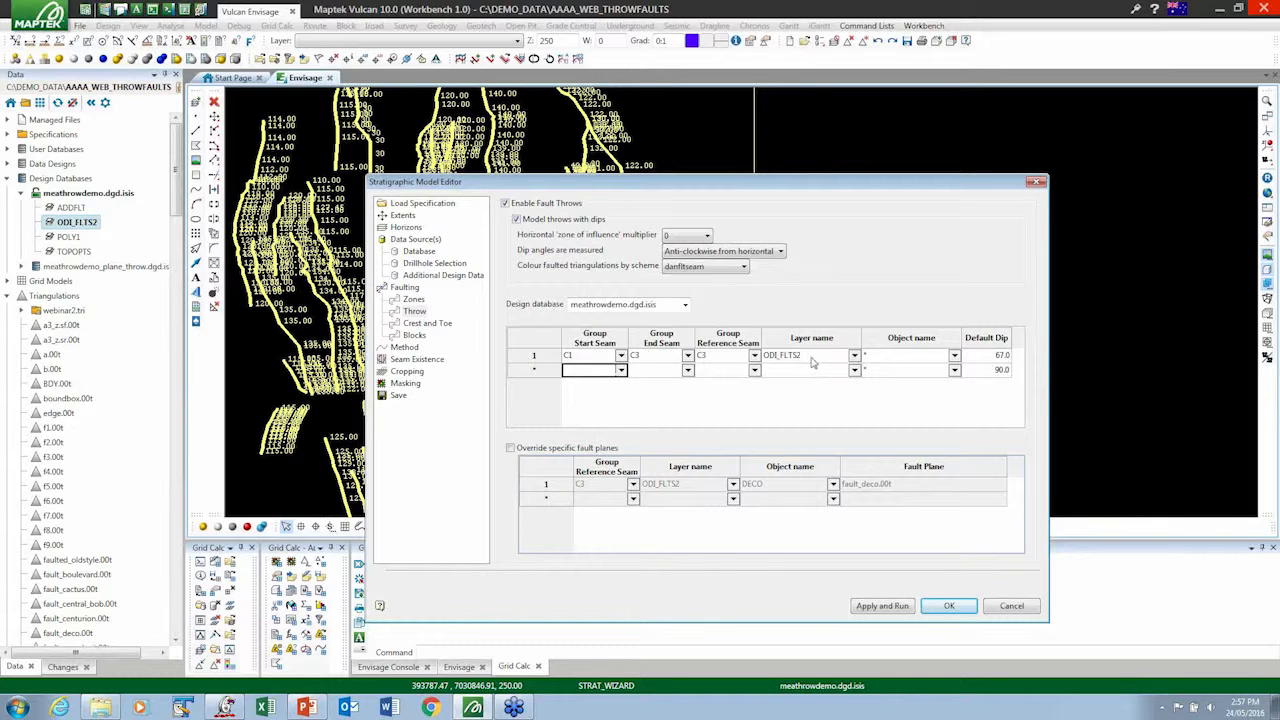
- Review the object names available for the ODI_FLTS2 throw group, identify individual faults in the view and inspect the default dip
{"action": "left_click", "coordinate": [954, 357]}
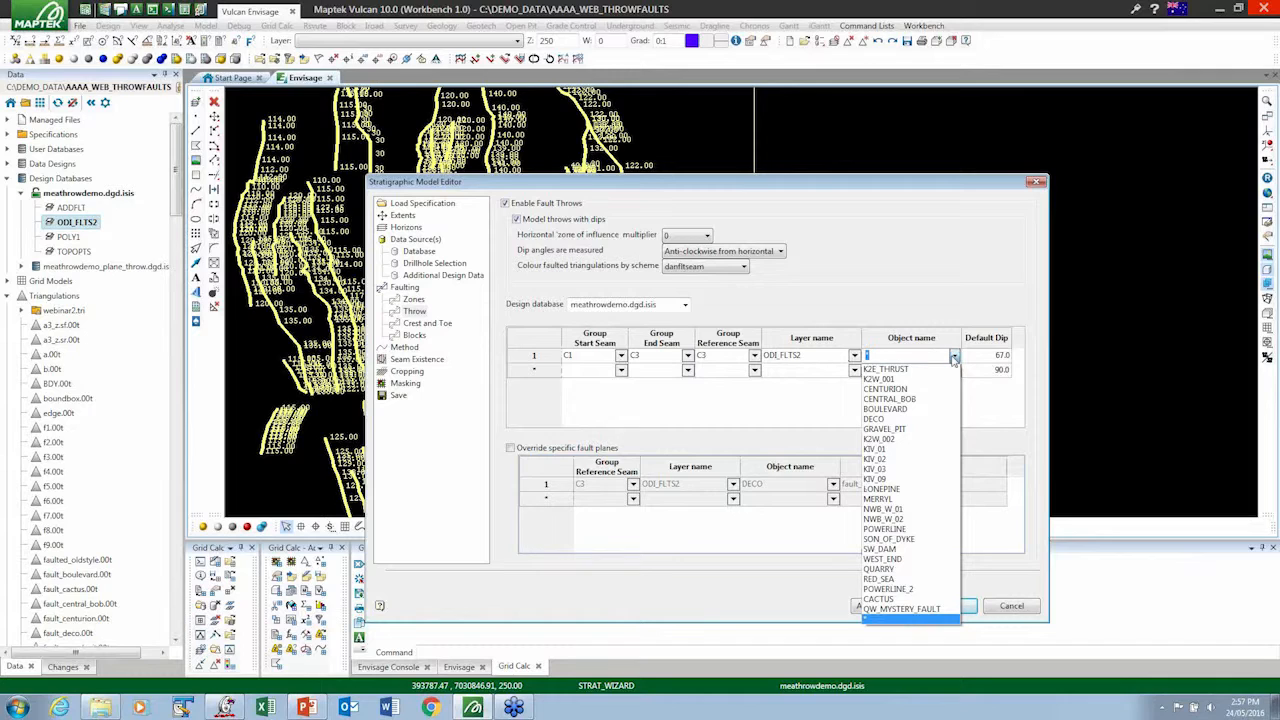
{"action": "left_click", "coordinate": [823, 362]}
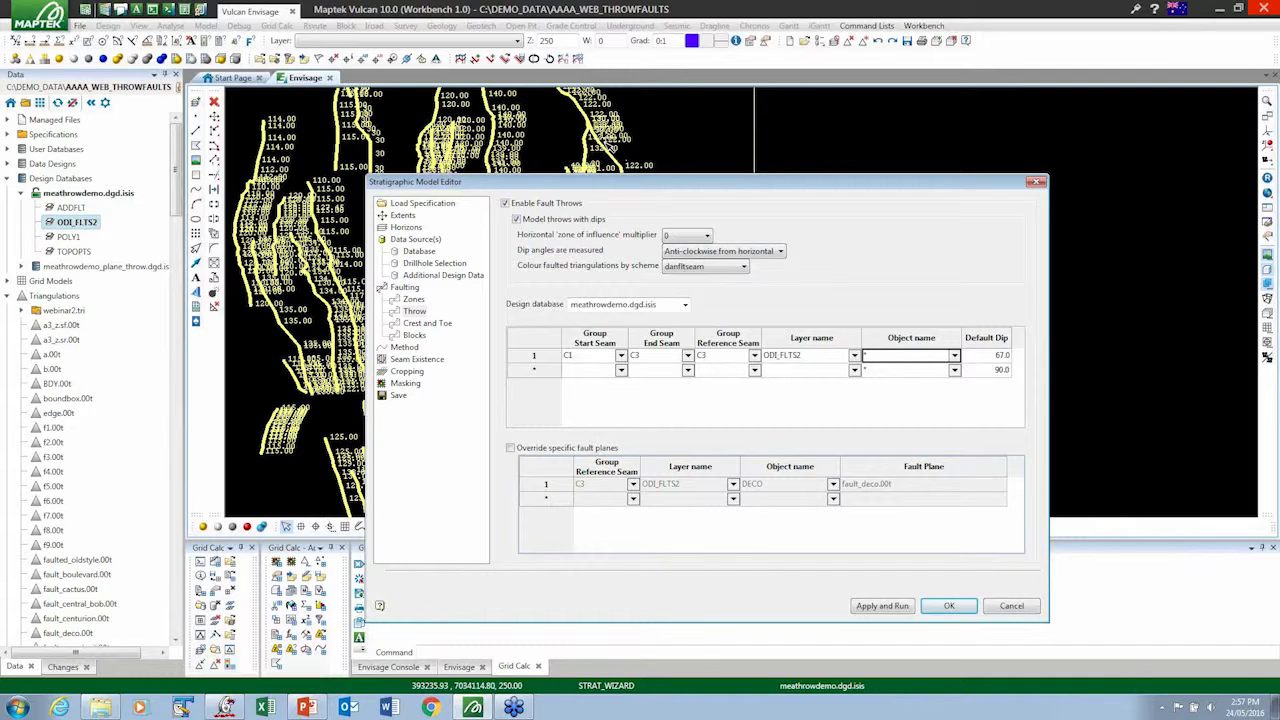
{"action": "mouse_move", "coordinate": [610, 150]}
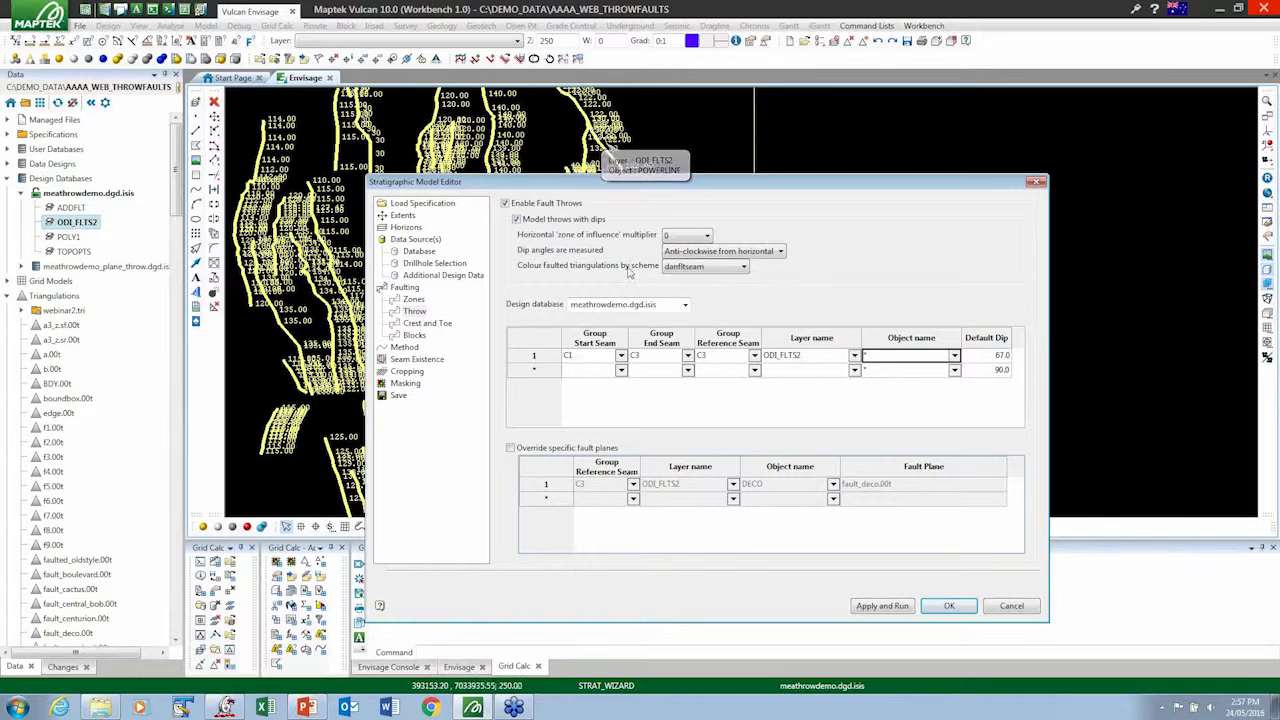
{"action": "left_click_drag", "start_coordinate": [612, 185], "coordinate": [550, 375]}
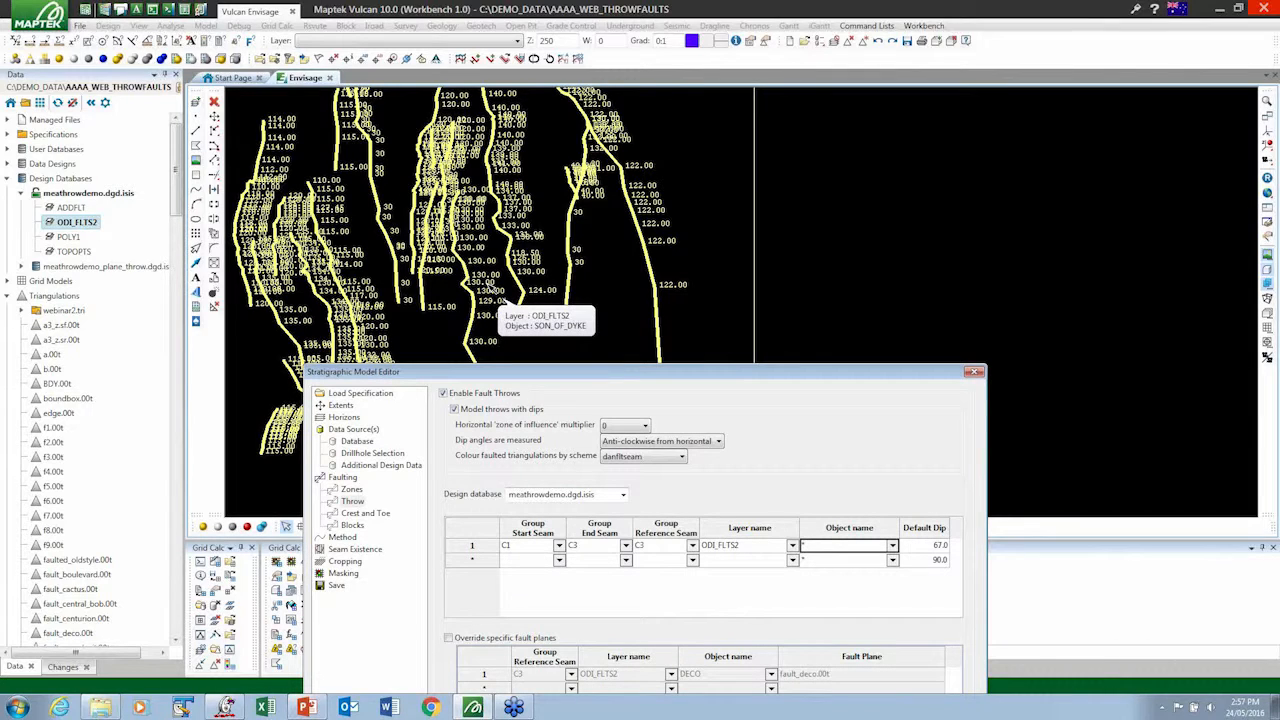
{"action": "left_click", "coordinate": [934, 548]}
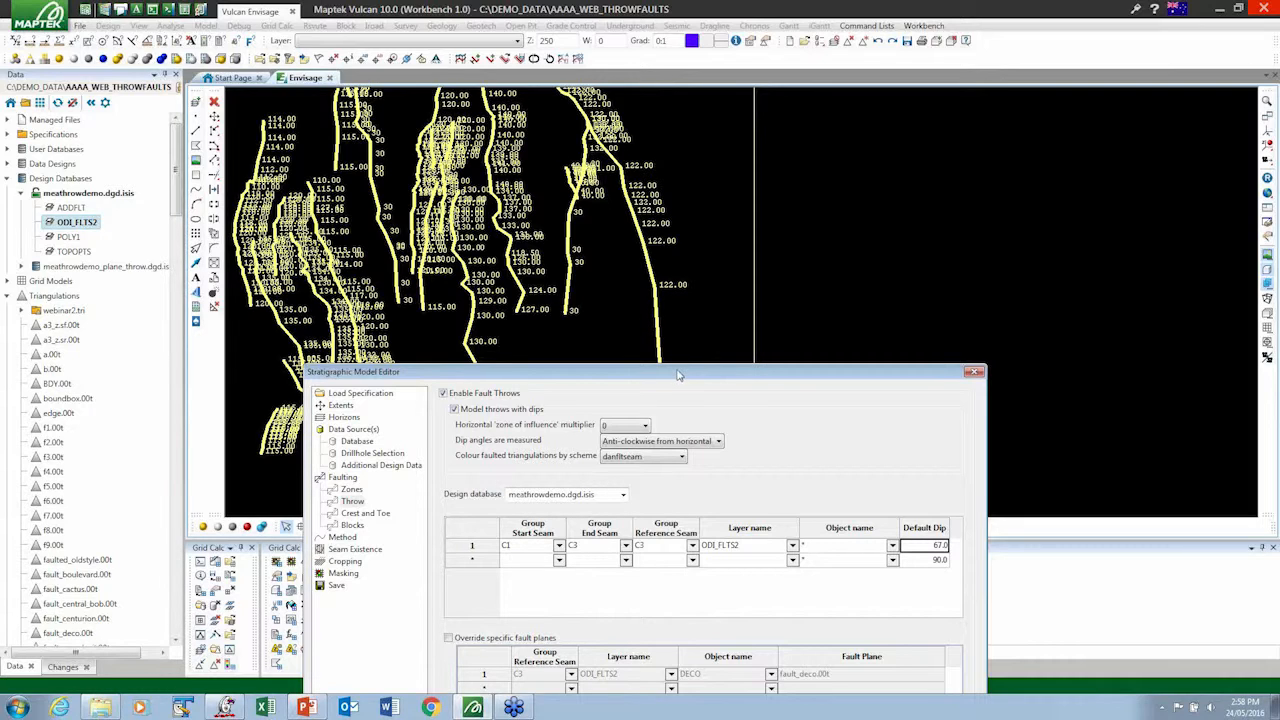
- Enable the override of specific fault planes and select the fault plane fault_deco.00t for object DECO
{"action": "left_click_drag", "start_coordinate": [678, 375], "coordinate": [730, 148]}
{"action": "left_click", "coordinate": [535, 411]}
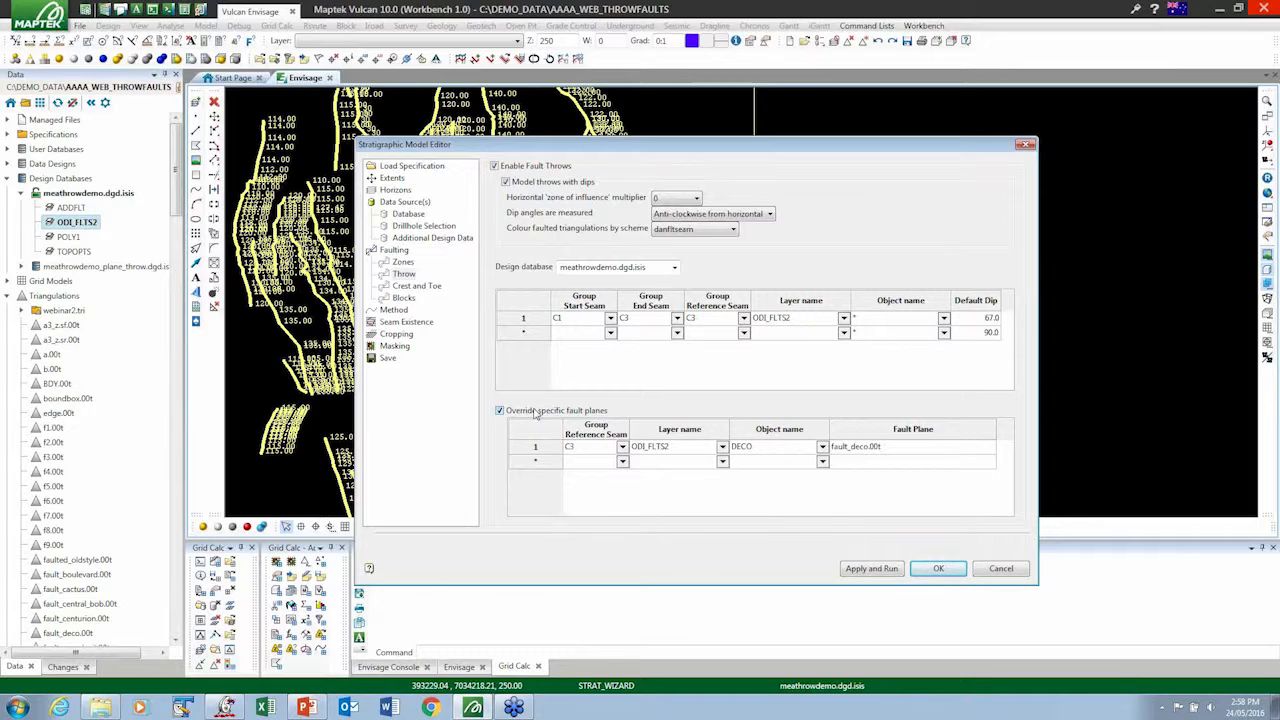
{"action": "left_click", "coordinate": [866, 452]}
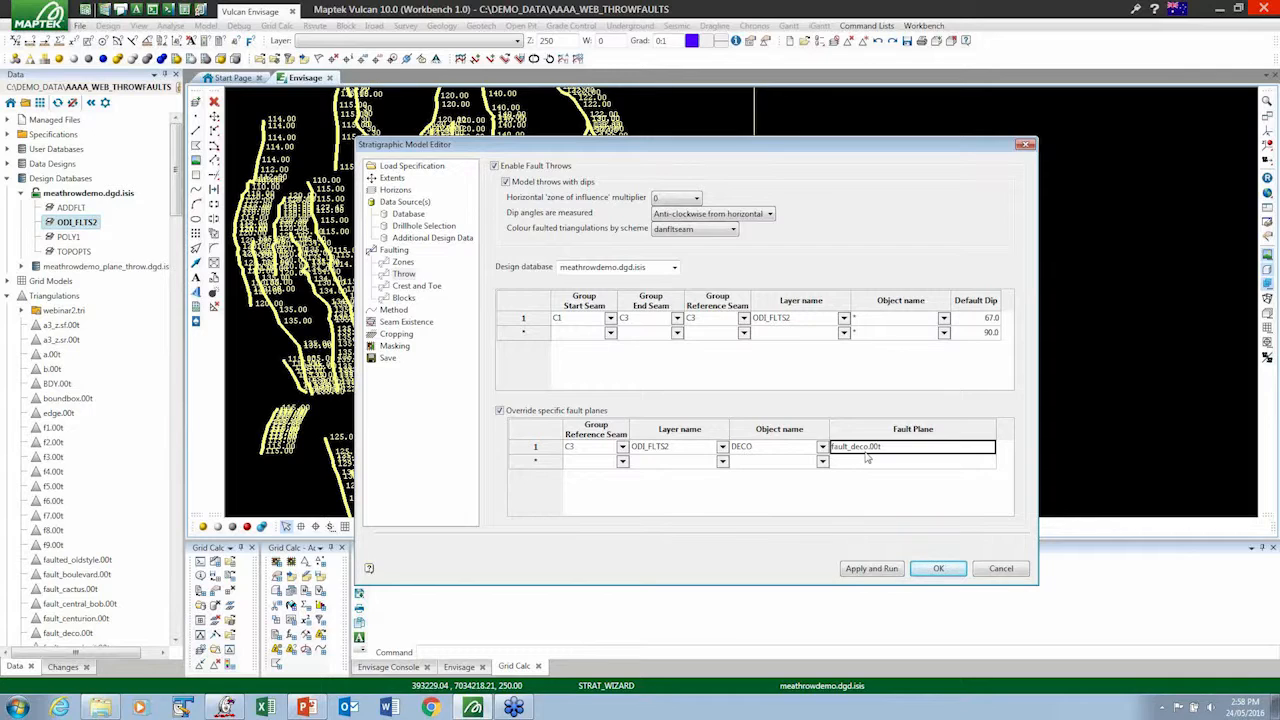
- Turn off the override of specific fault planes and check the fault blocks settings
{"action": "left_click", "coordinate": [500, 412]}
{"action": "left_click", "coordinate": [500, 411]}
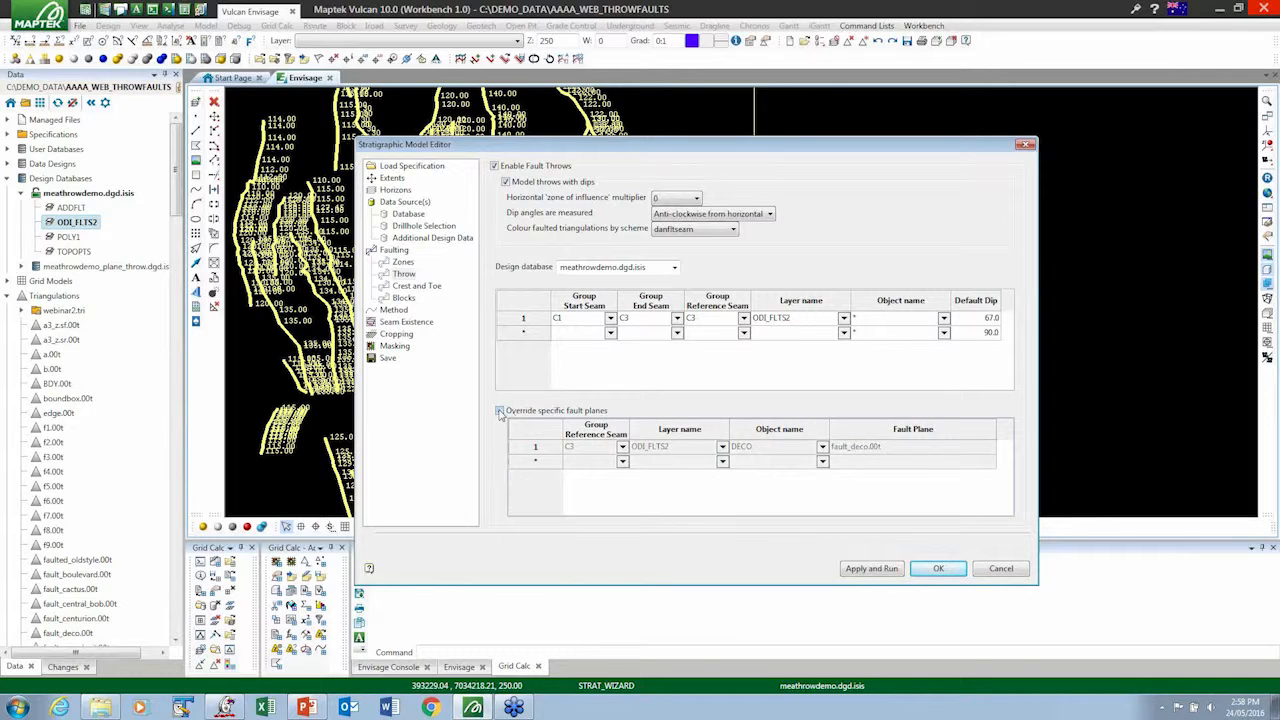
{"action": "left_click", "coordinate": [414, 288]}
{"action": "left_click", "coordinate": [404, 298]}
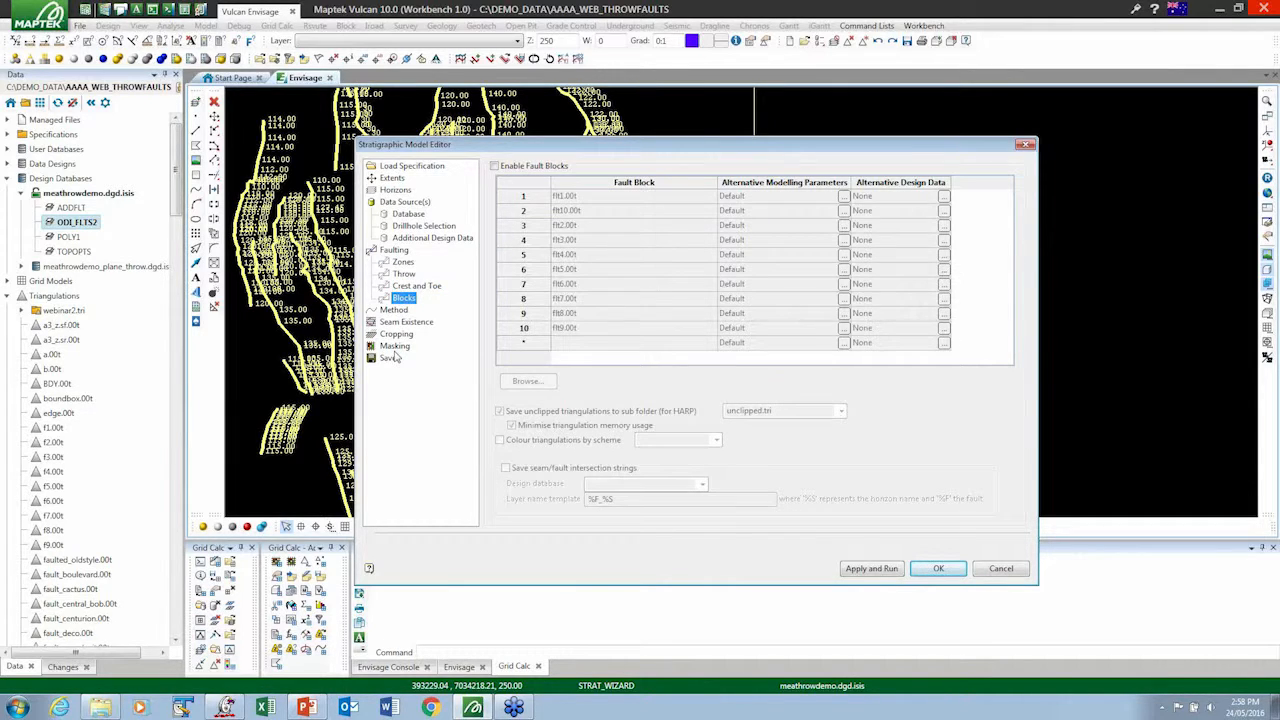
- Set the output folder for the modelled triangulations to test2.tri, then apply the specification and run the model
{"action": "left_click", "coordinate": [389, 358]}
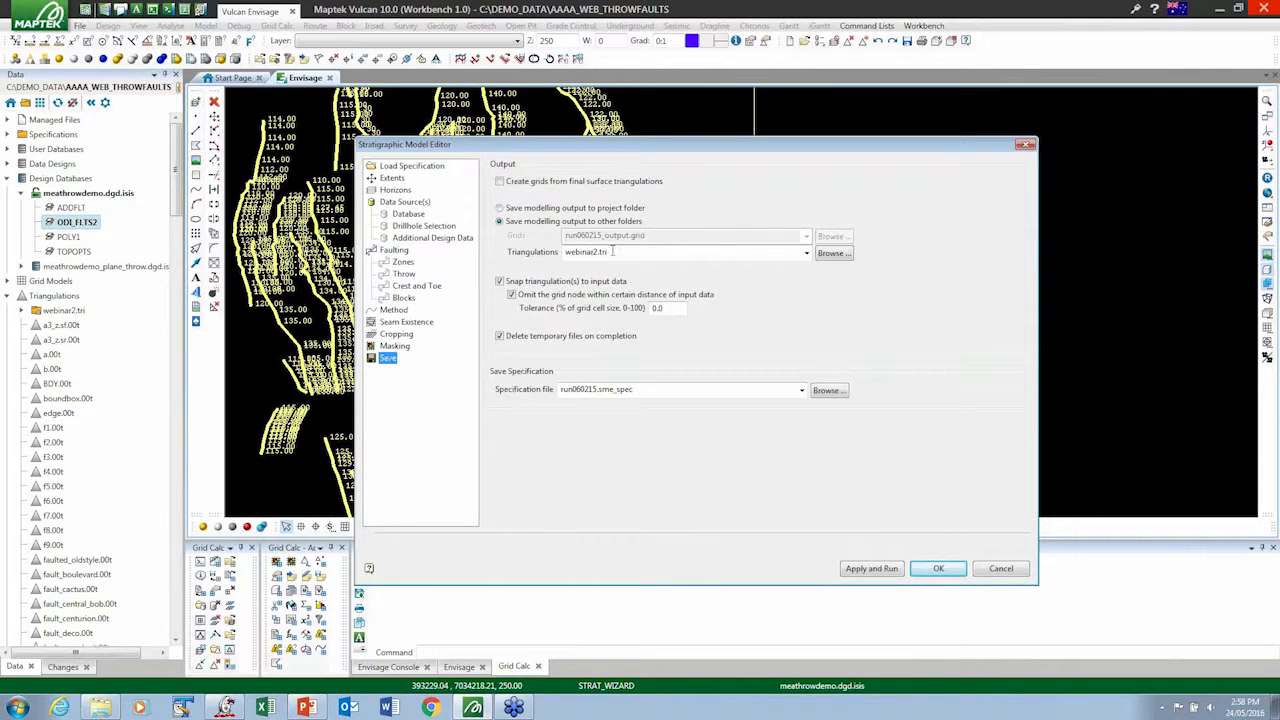
{"action": "double_click", "coordinate": [612, 251]}
{"action": "type", "text": "te"}
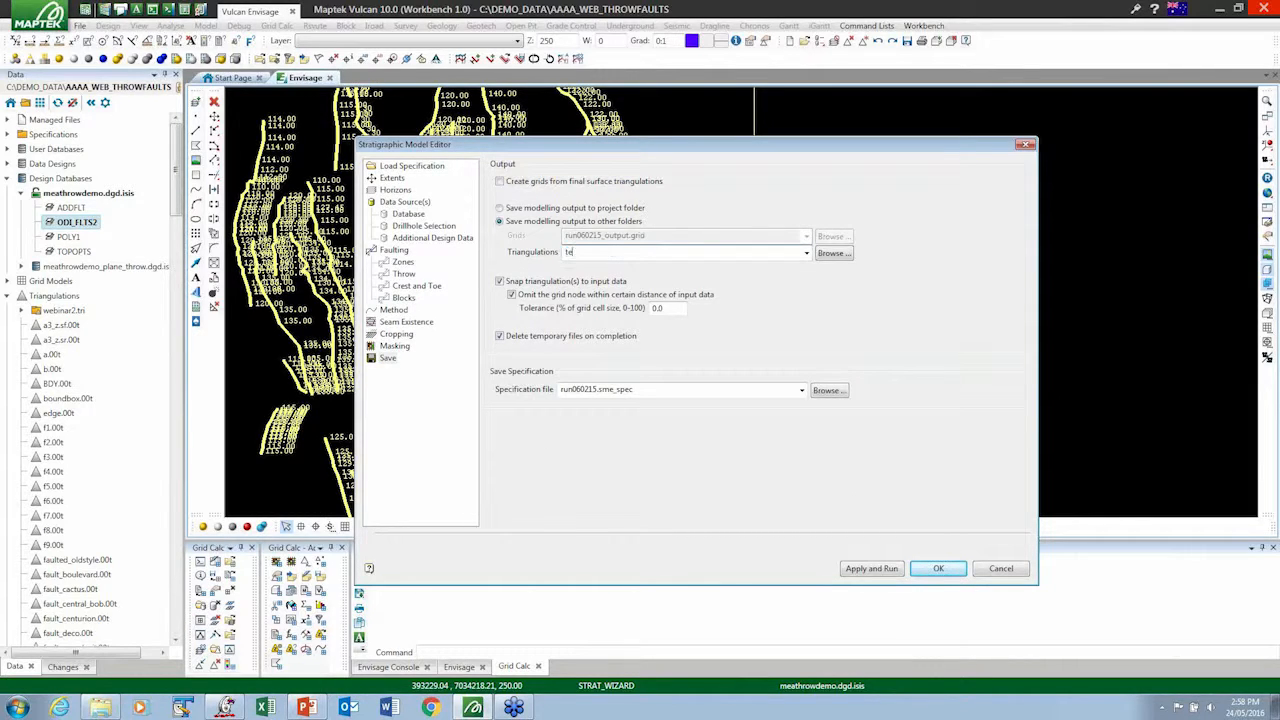
{"action": "type", "text": "st2.tri"}
{"action": "left_click", "coordinate": [872, 569]}
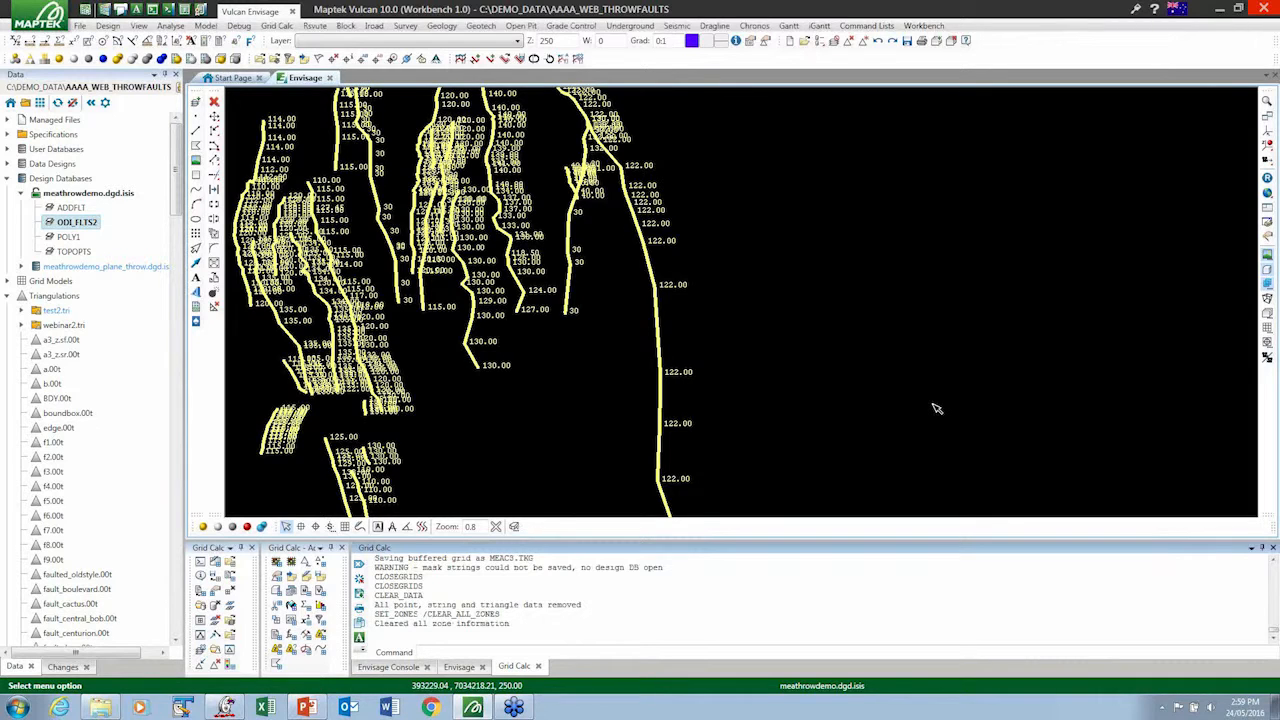
- Load all fault plane triangulations from the fault_planes.tri folder inside test2.tri into the view
{"action": "left_click", "coordinate": [22, 326]}
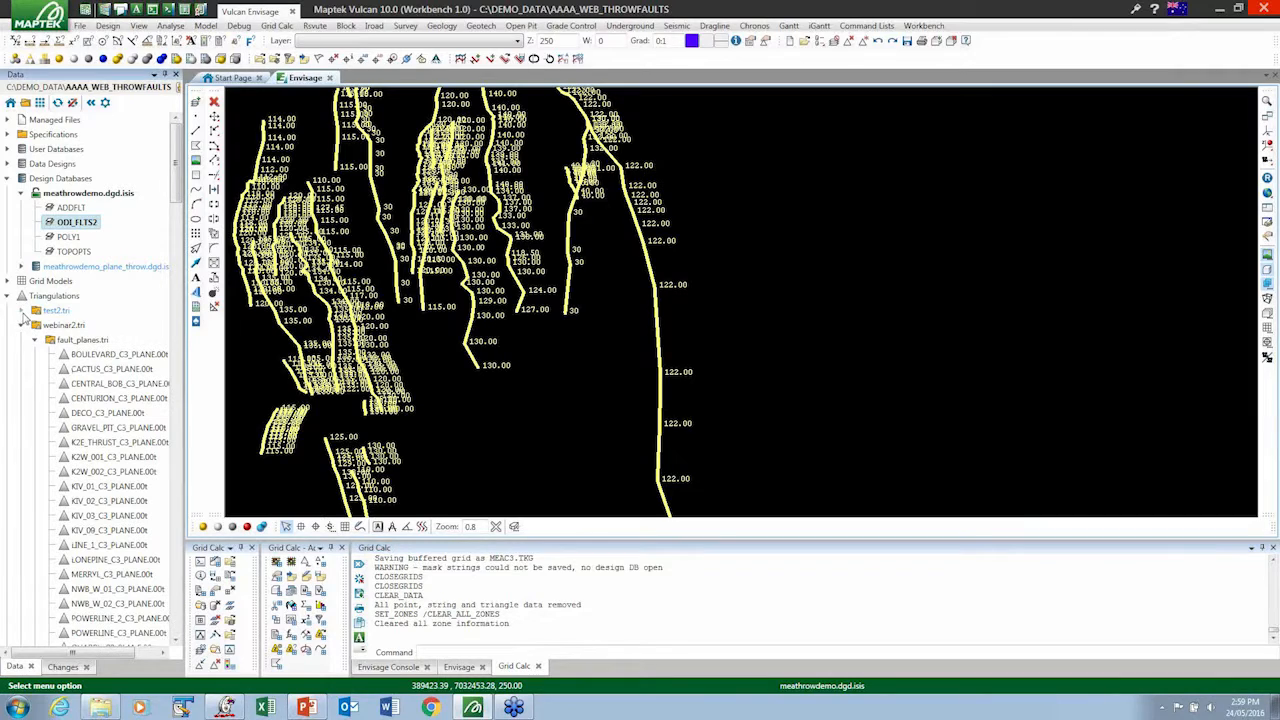
{"action": "left_click", "coordinate": [23, 311]}
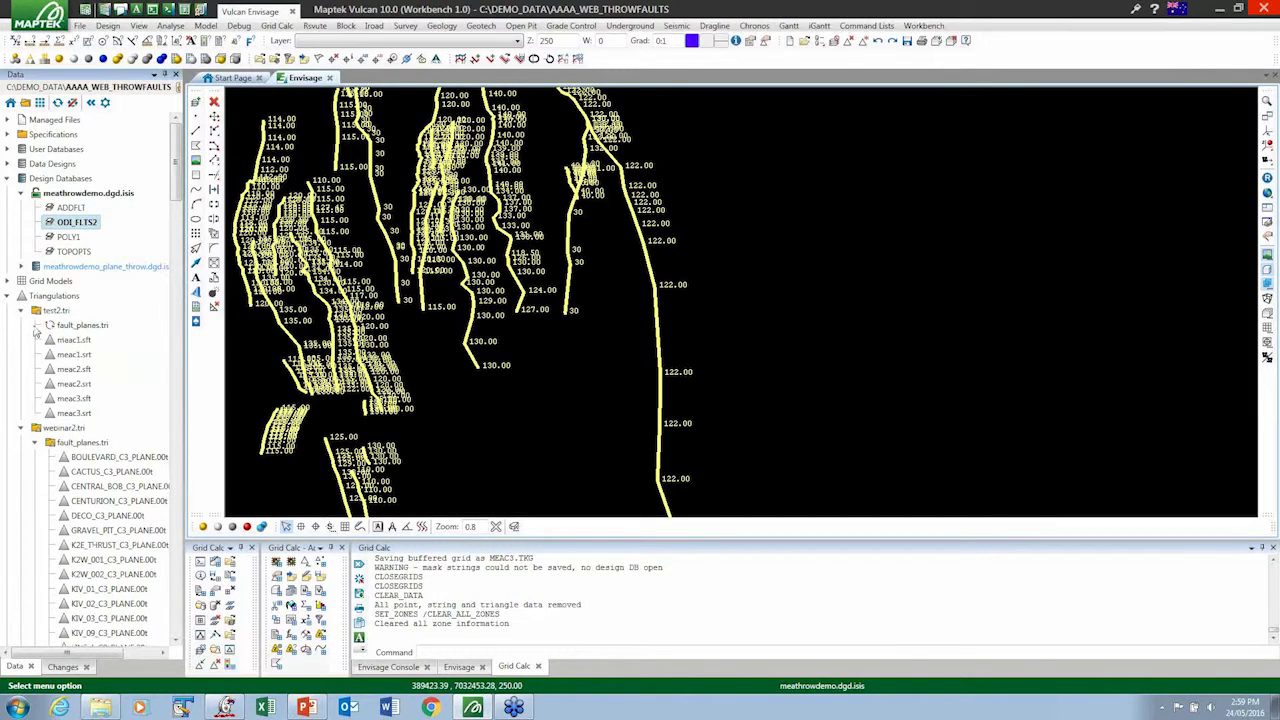
{"action": "double_click", "coordinate": [72, 327]}
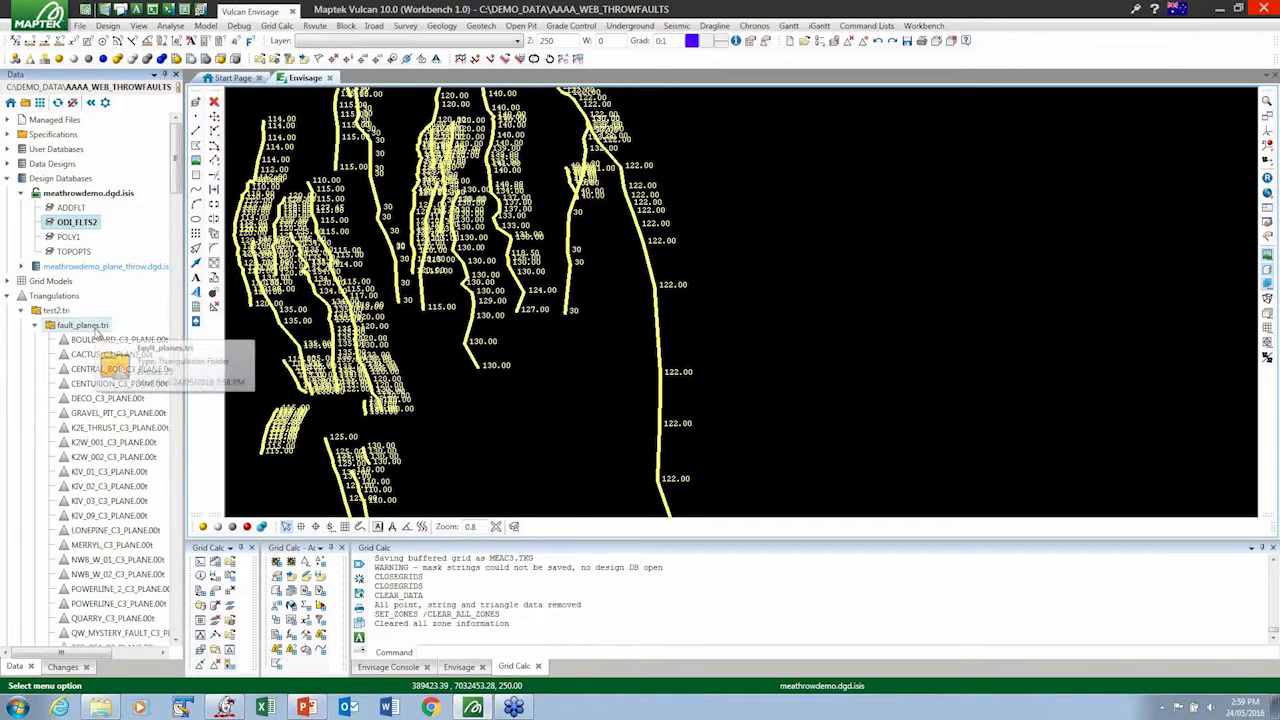
{"action": "right_click", "coordinate": [90, 332]}
{"action": "left_click", "coordinate": [120, 336]}
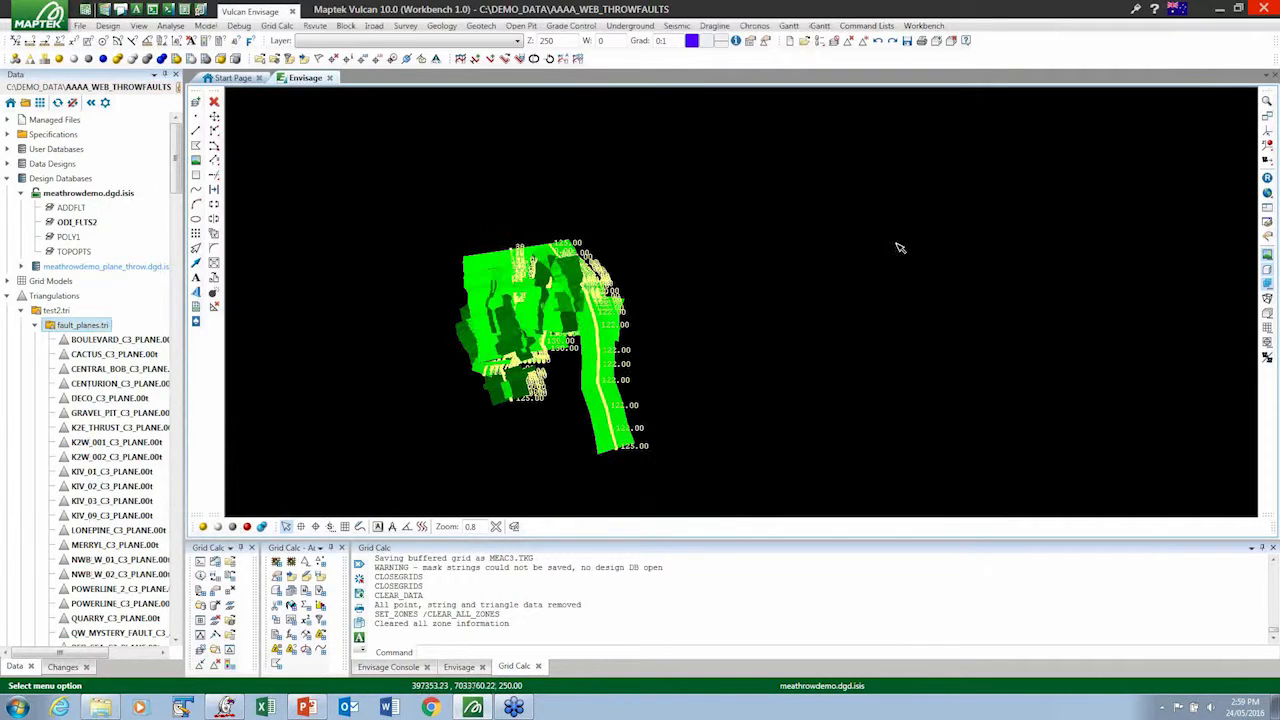
- Rotate the loaded fault planes in 3D and examine their dips and extents relative to the ODI_FLTS2 fault lines
{"action": "left_click", "coordinate": [1267, 132]}
{"action": "left_click", "coordinate": [530, 320]}
{"action": "left_click_drag", "start_coordinate": [530, 320], "coordinate": [483, 266]}
{"action": "scroll", "coordinate": [483, 266], "scroll_direction": "up", "scroll_amount": 5}
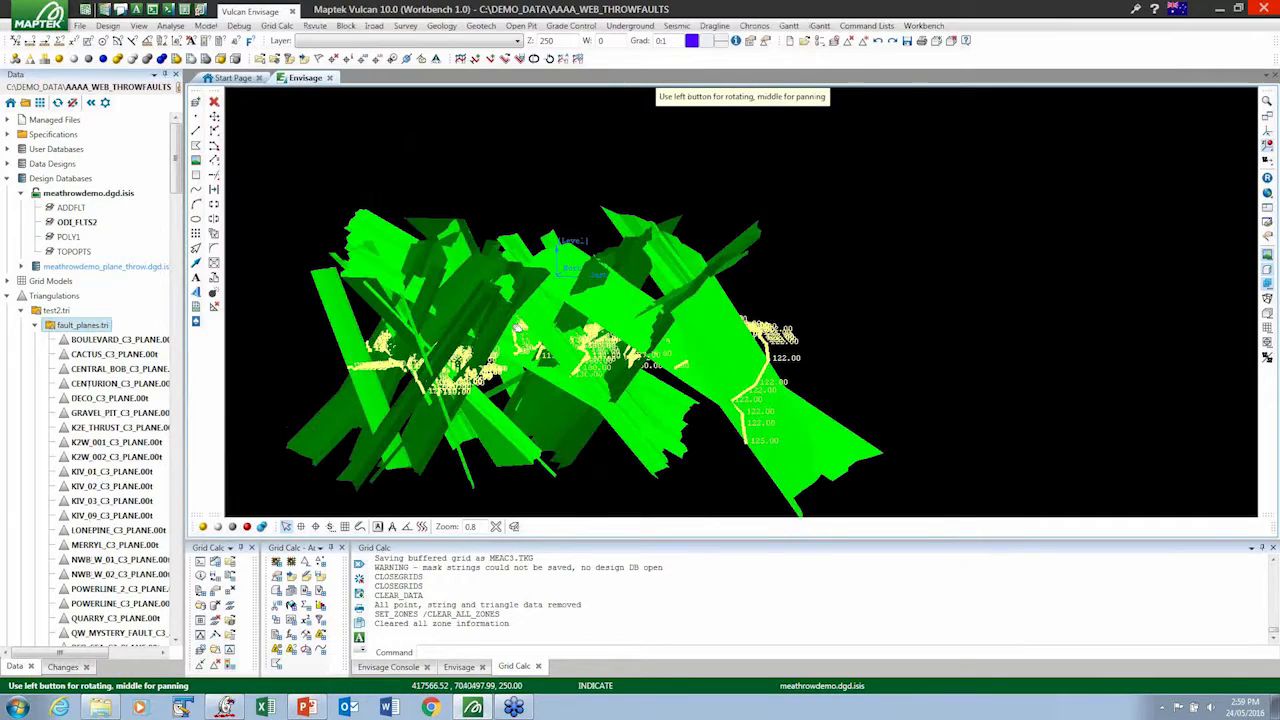
{"action": "left_click_drag", "start_coordinate": [483, 309], "coordinate": [531, 383]}
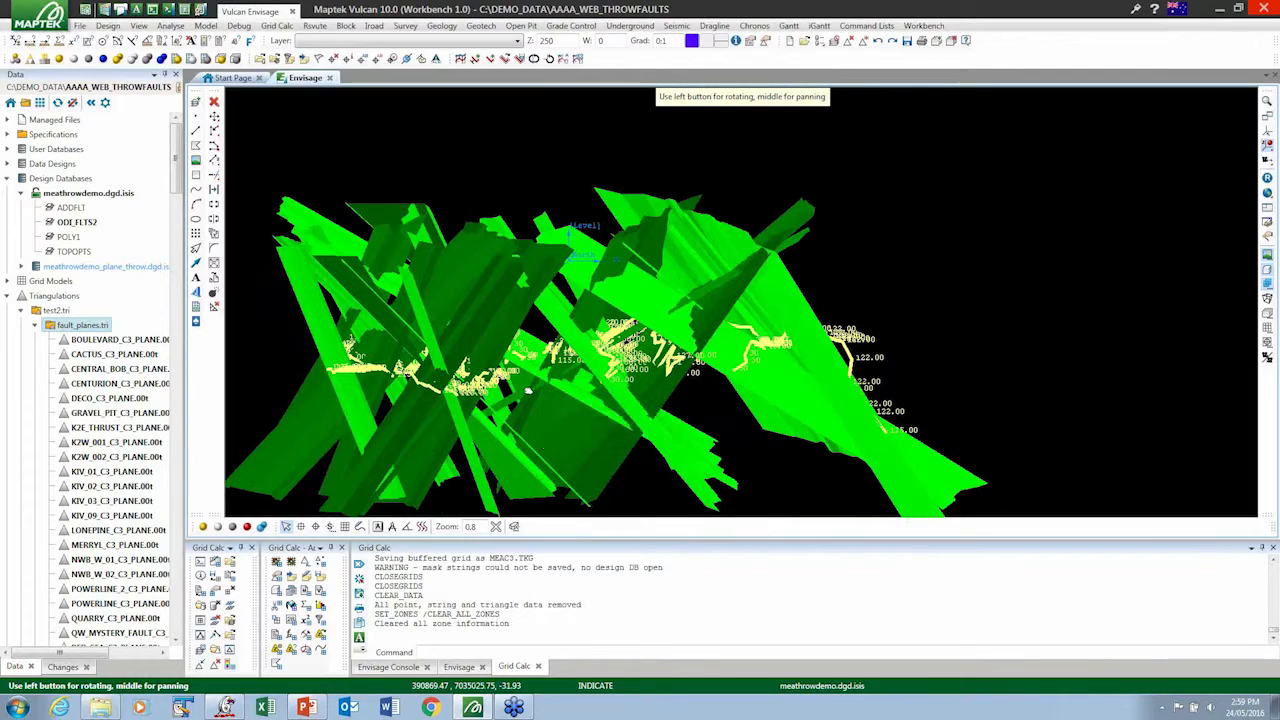
{"action": "left_click_drag", "start_coordinate": [525, 393], "coordinate": [501, 408]}
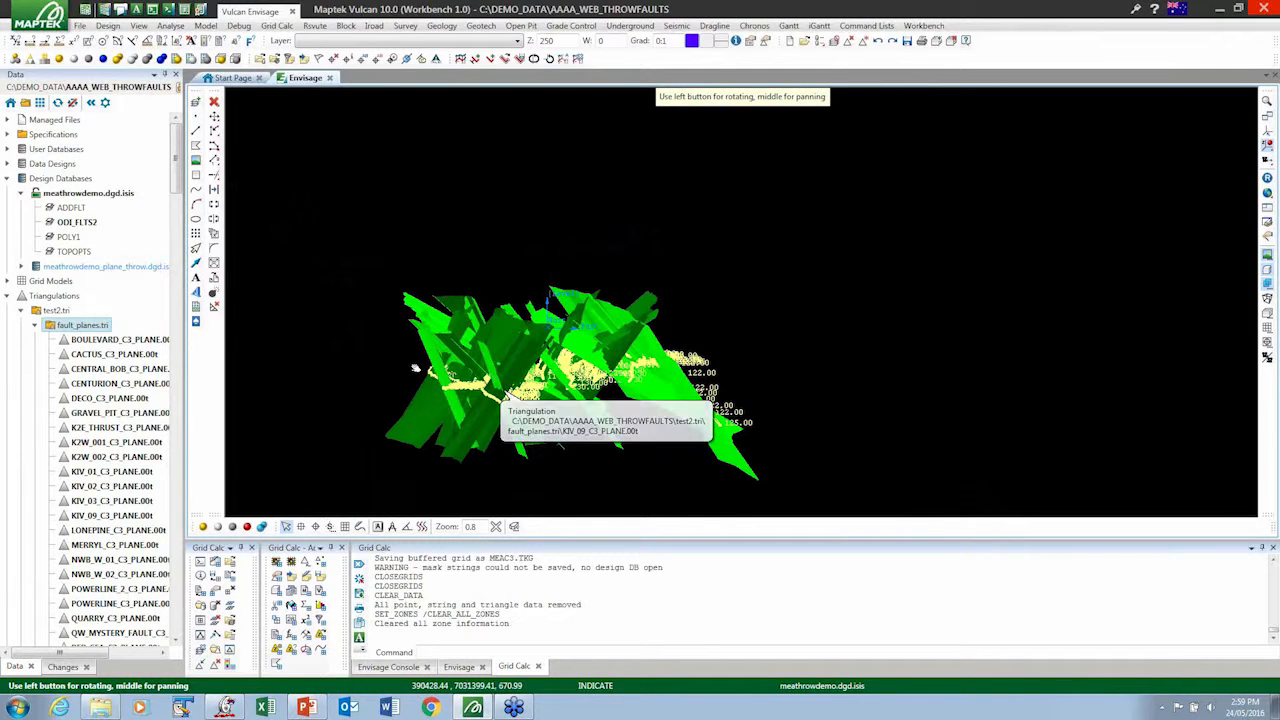
{"action": "scroll", "coordinate": [540, 378], "scroll_direction": "up", "scroll_amount": 3}
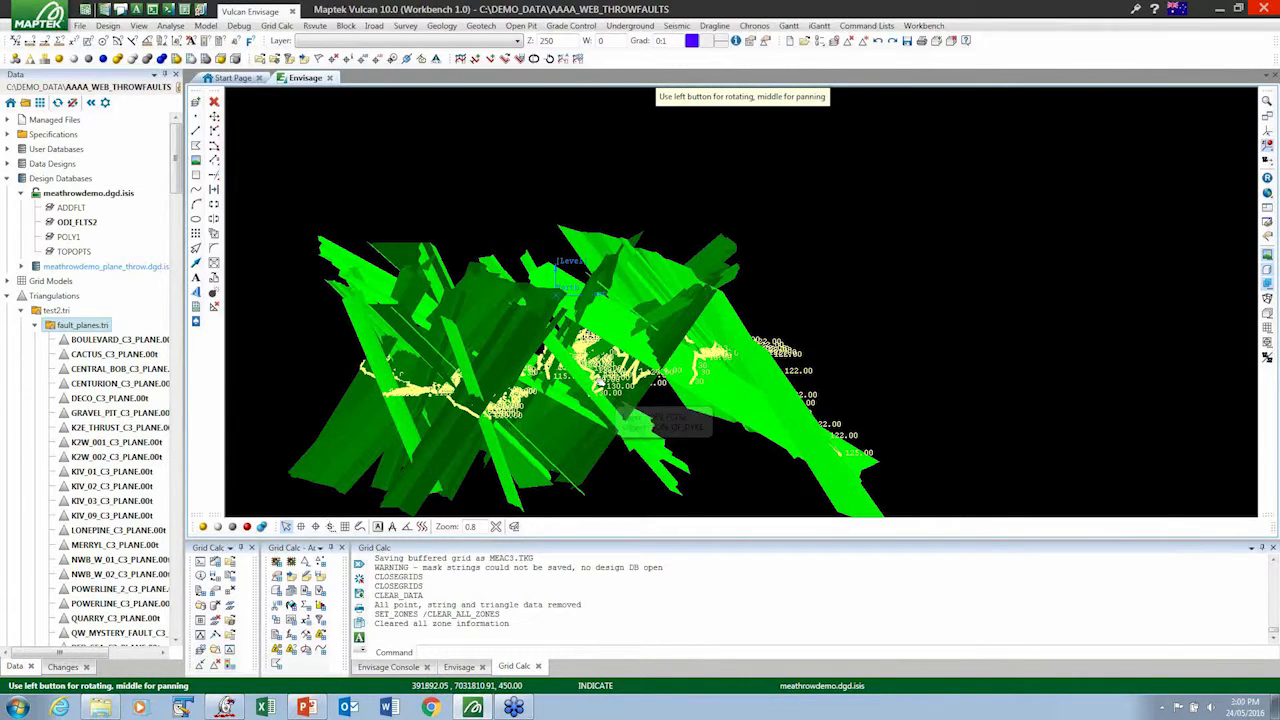
{"action": "scroll", "coordinate": [602, 388], "scroll_direction": "down", "scroll_amount": 3}
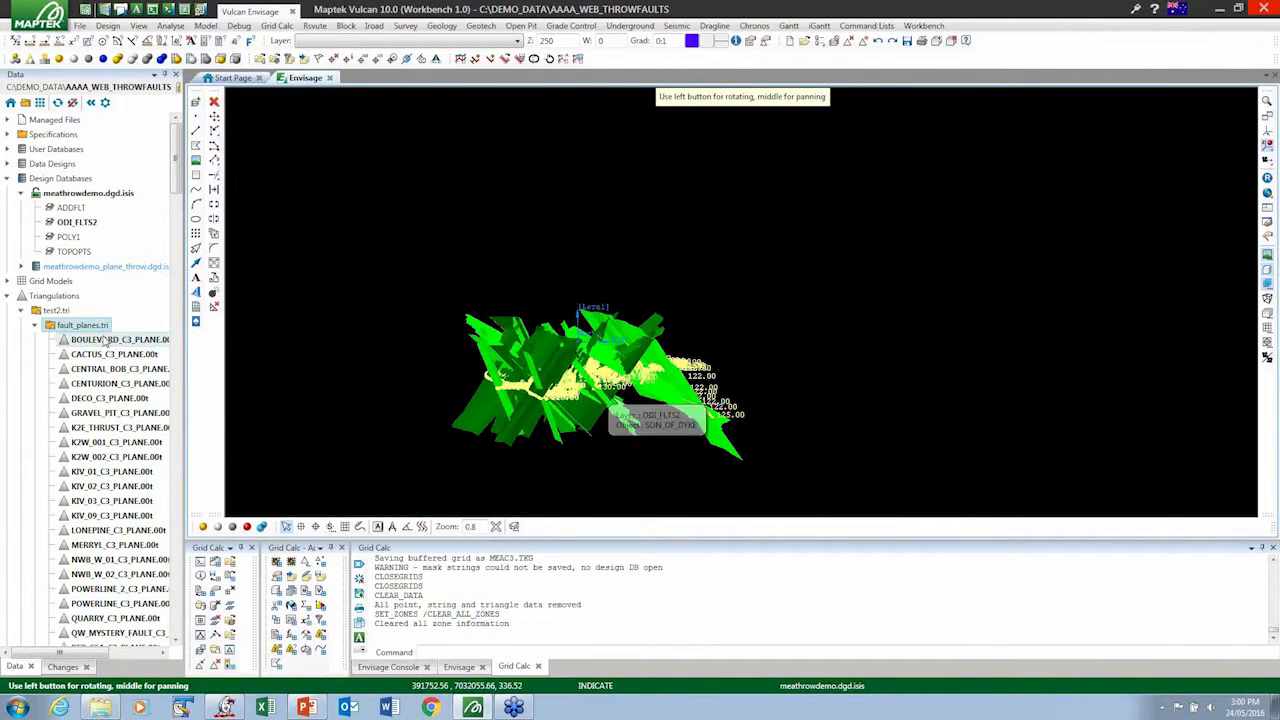
- Load the six seam triangulations from meac1.sft to meac3.srt in the test2.tri folder
{"action": "left_click", "coordinate": [35, 326]}
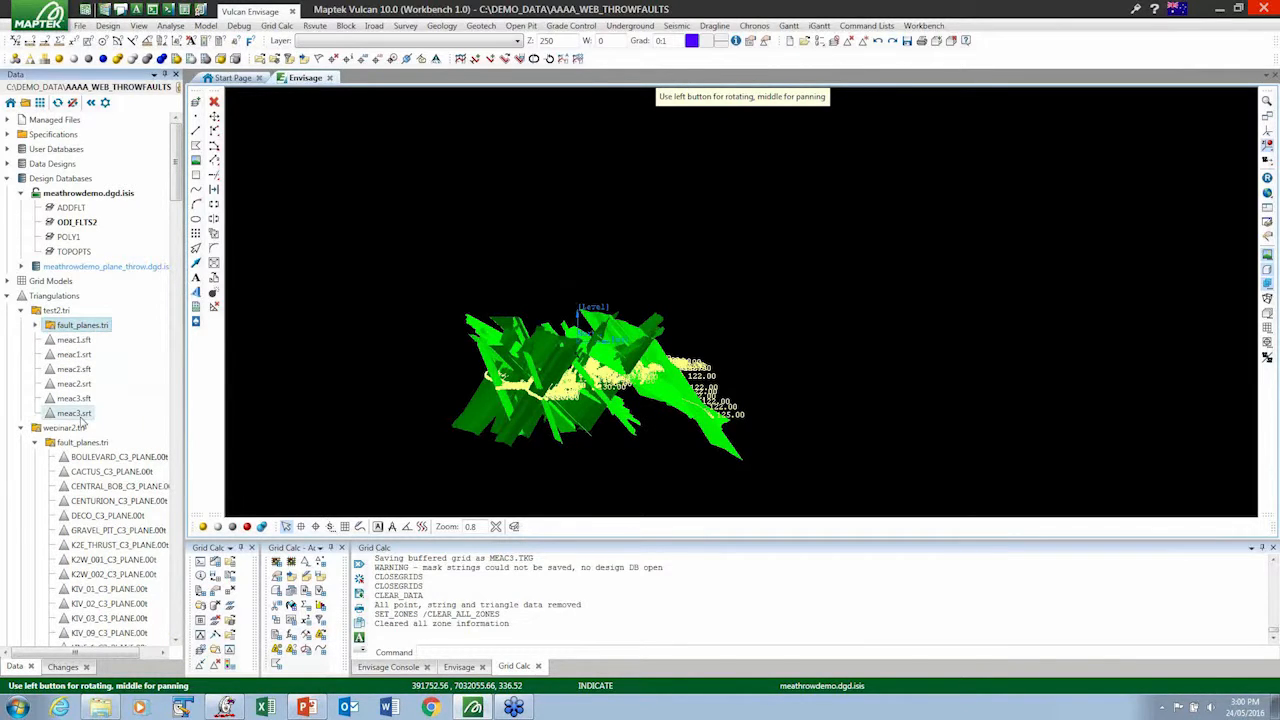
{"action": "mouse_move", "coordinate": [82, 420]}
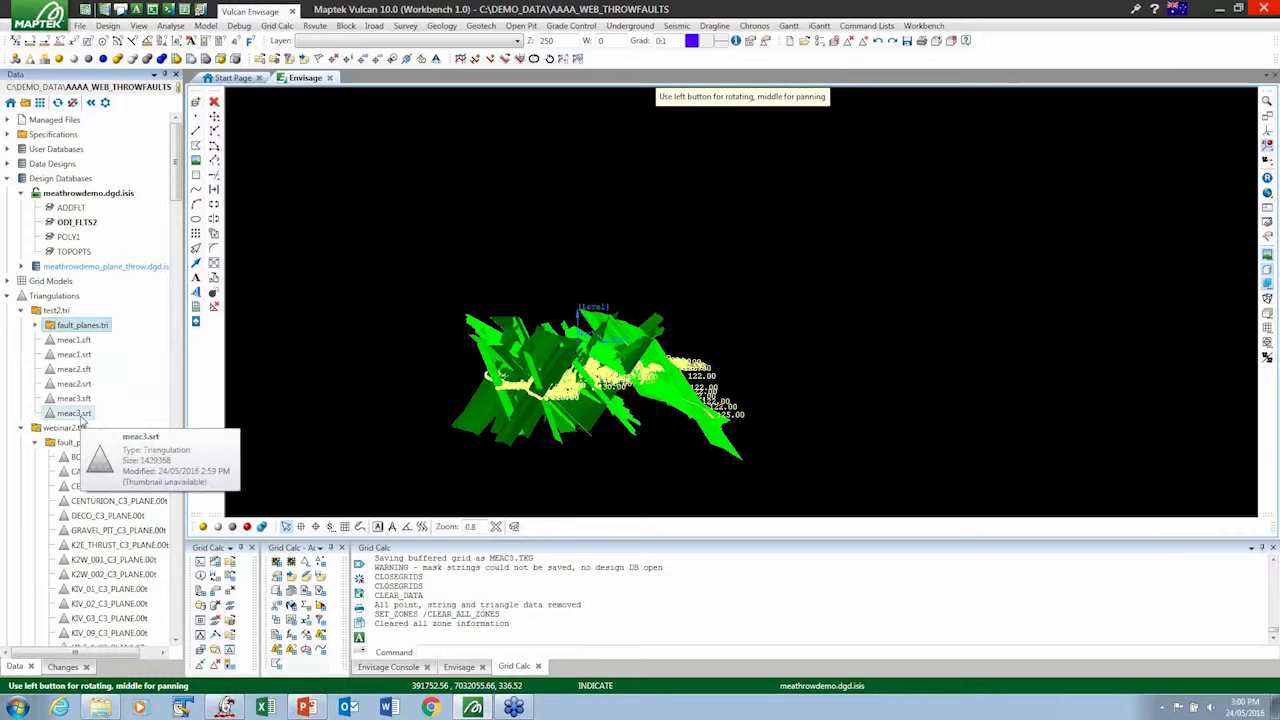
{"action": "mouse_move", "coordinate": [88, 342]}
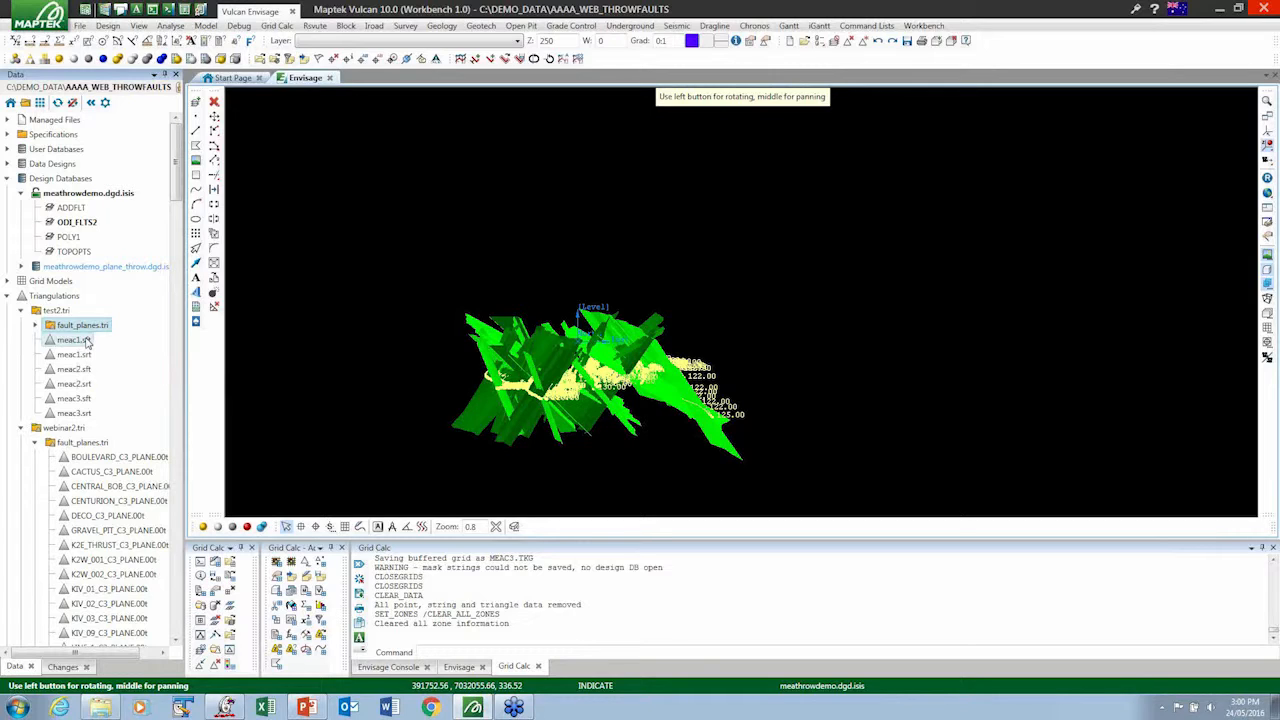
{"action": "left_click", "coordinate": [87, 341]}
{"action": "left_click", "coordinate": [80, 413], "text": "shift"}
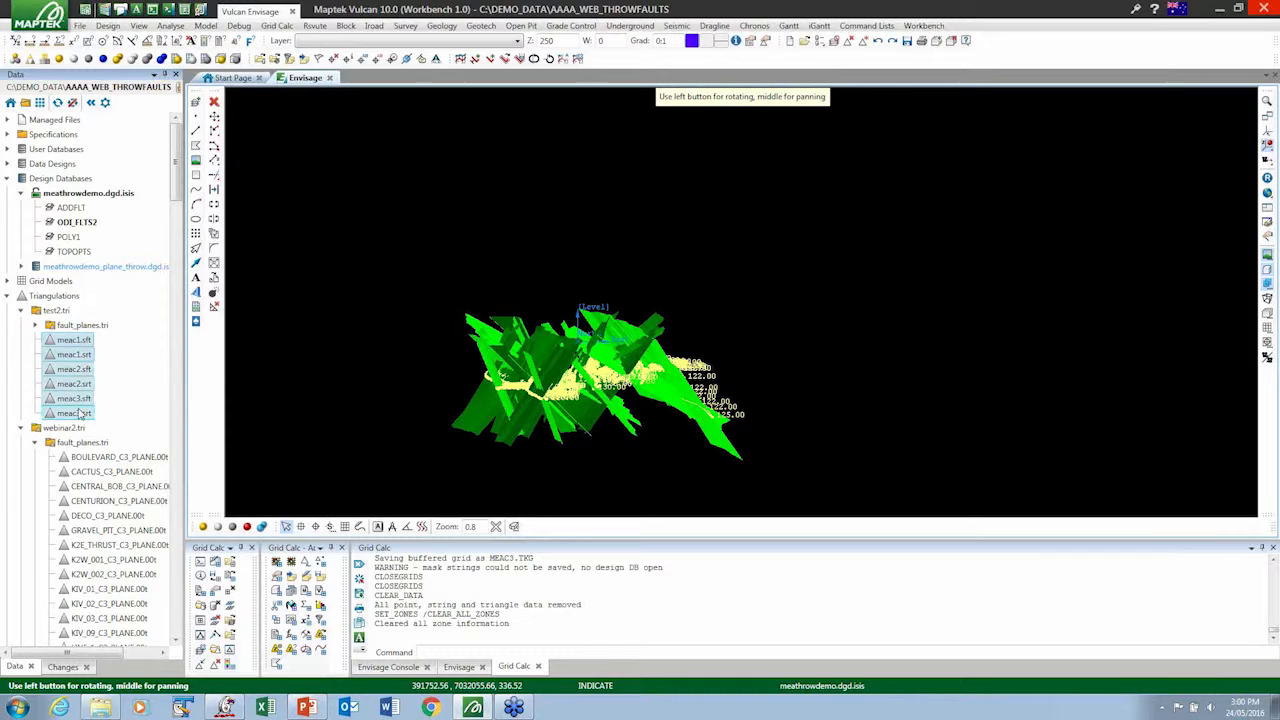
{"action": "right_click", "coordinate": [77, 400]}
{"action": "left_click", "coordinate": [102, 405]}
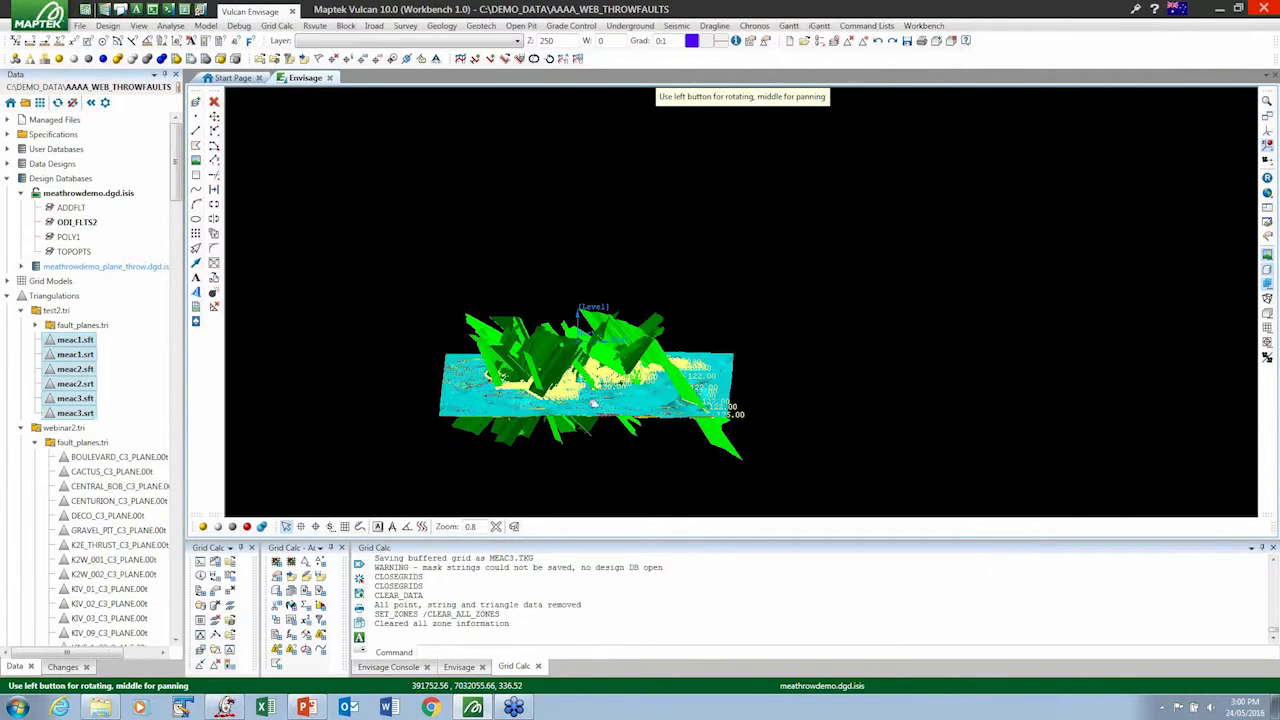
- Create a primary section by 2 points, about 5,900 units long across the model in plan, clipped 1.0 either side and facing left to right
{"action": "left_click", "coordinate": [1268, 191]}
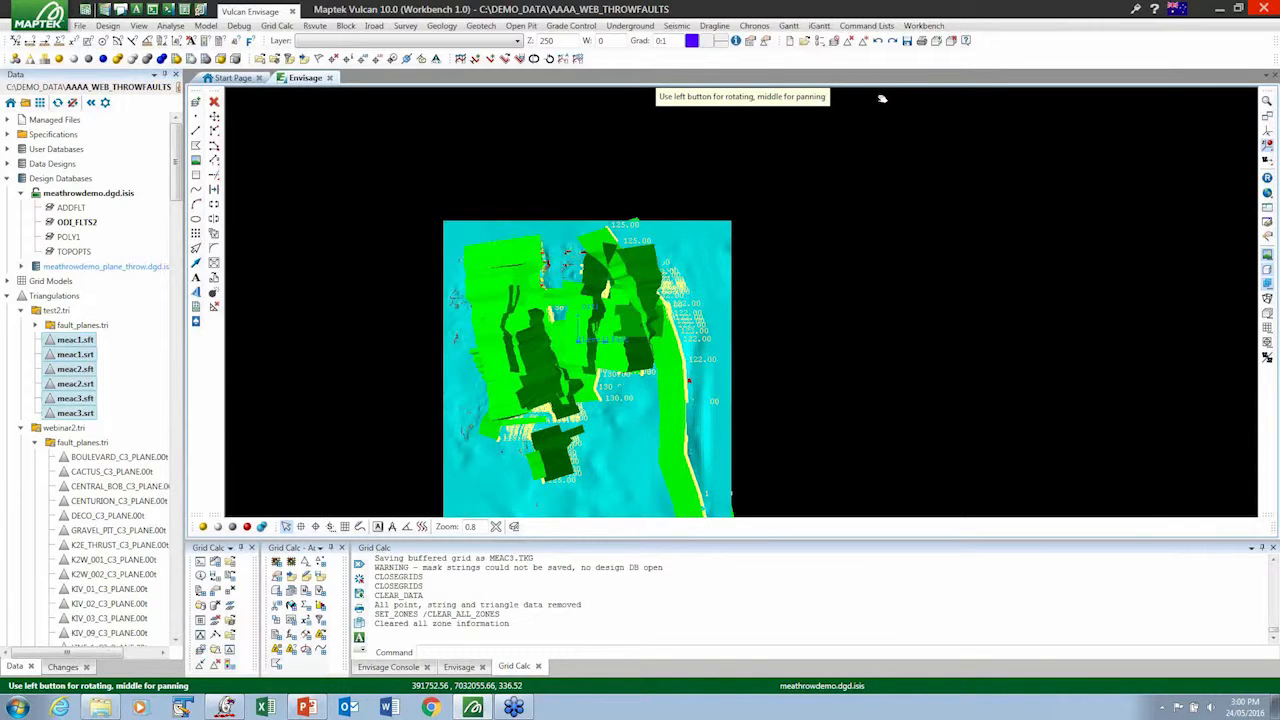
{"action": "left_click", "coordinate": [937, 42]}
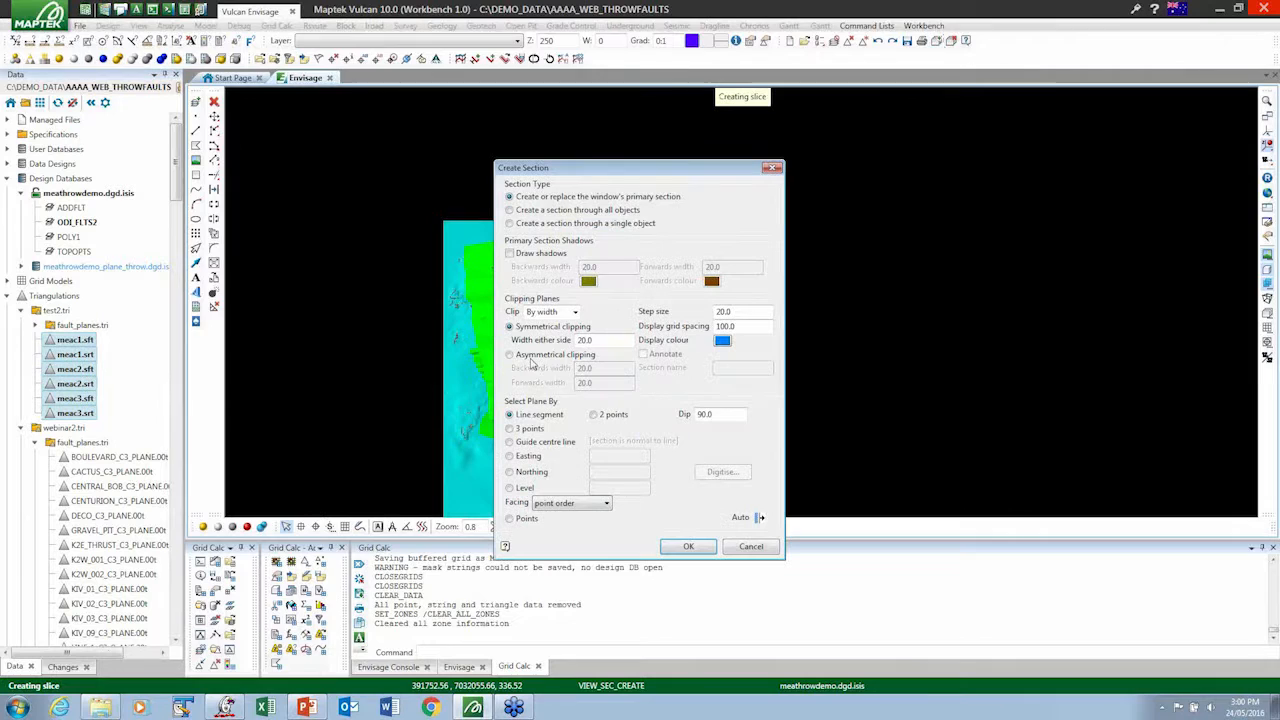
{"action": "double_click", "coordinate": [585, 340]}
{"action": "type", "text": "1"}
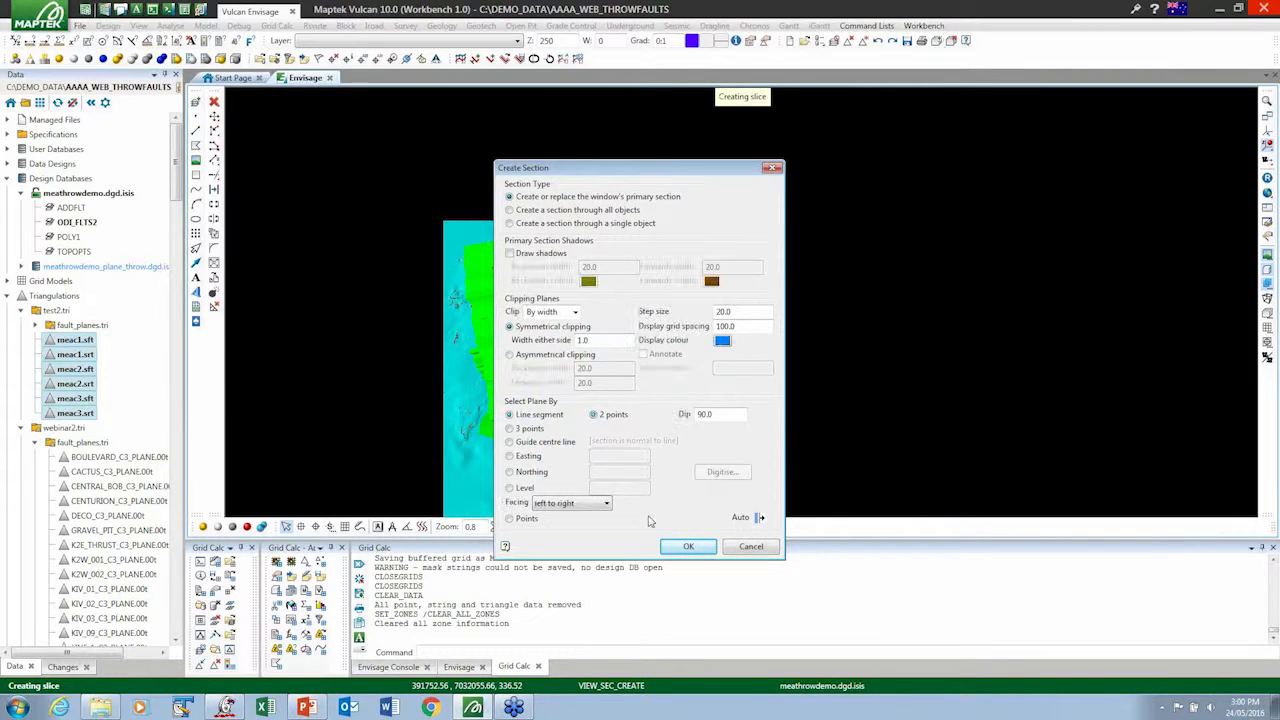
{"action": "left_click", "coordinate": [688, 546]}
{"action": "left_click", "coordinate": [452, 365]}
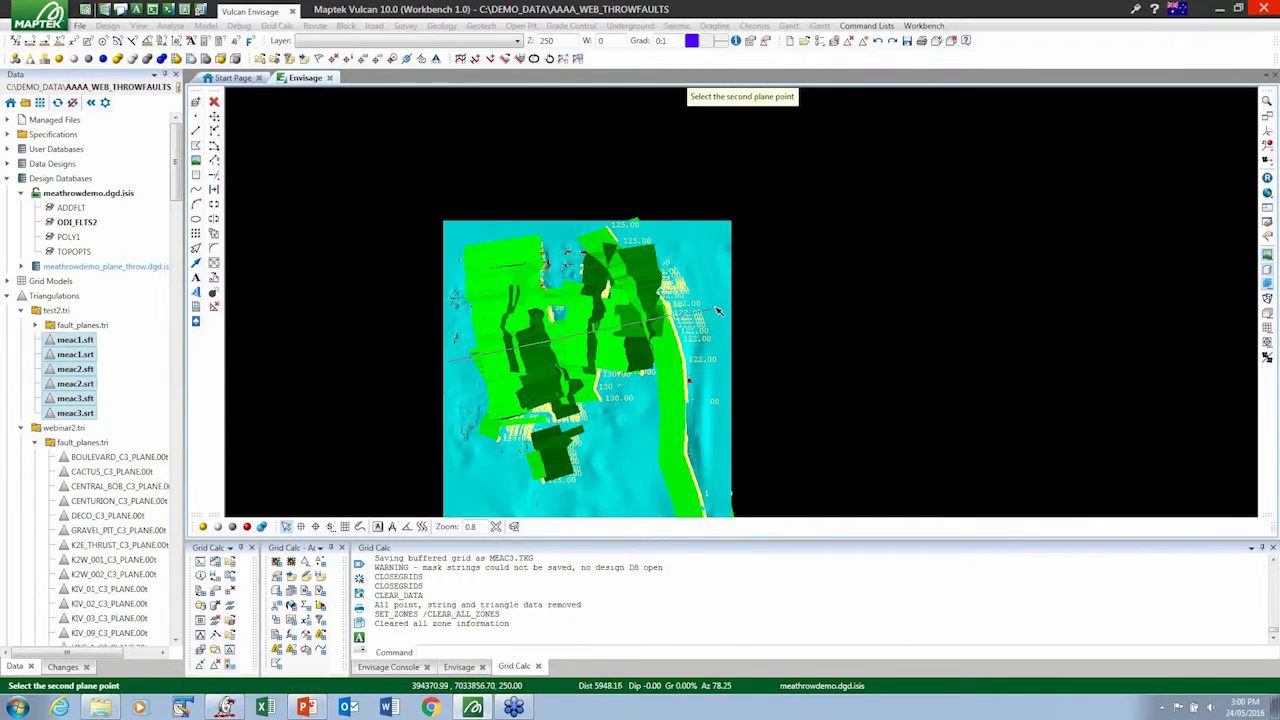
{"action": "left_click", "coordinate": [711, 306]}
- Examine in section how the seam surfaces are displaced along the fault planes, highlighting the upper surface and clearing the selection
{"action": "scroll", "coordinate": [700, 265], "scroll_direction": "up", "scroll_amount": 3}
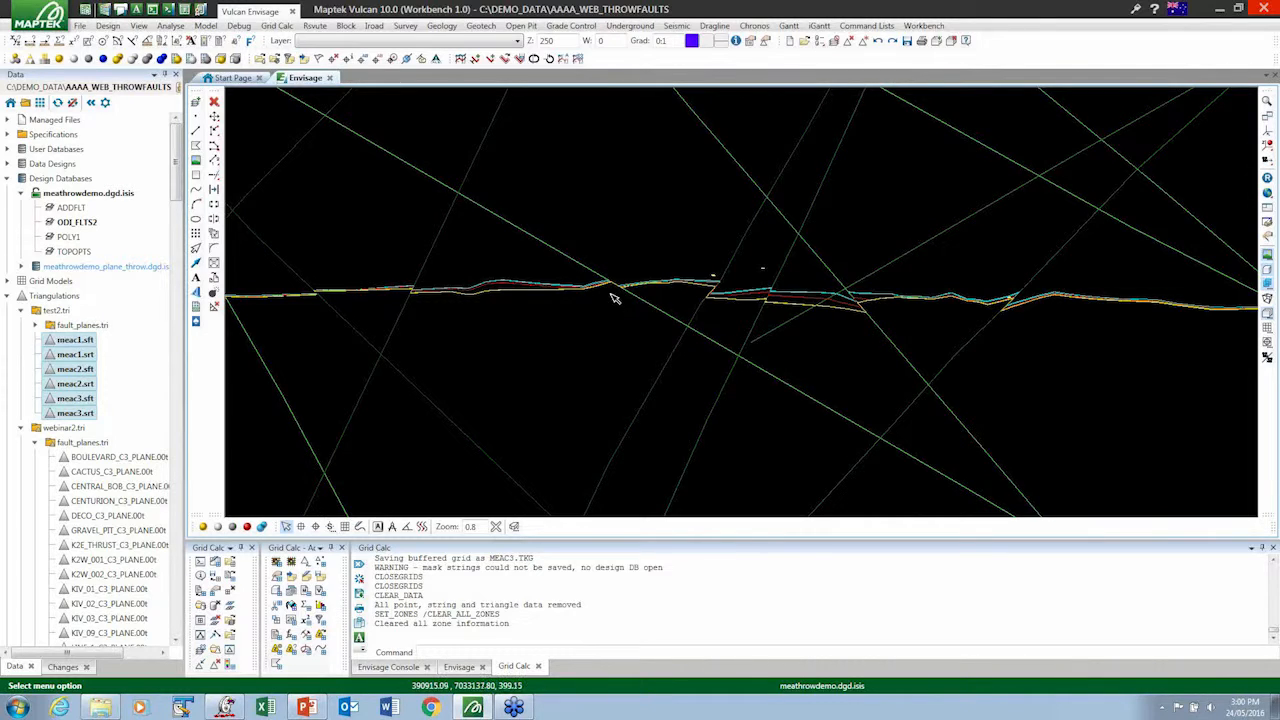
{"action": "middle_click_drag", "start_coordinate": [614, 297], "coordinate": [749, 294]}
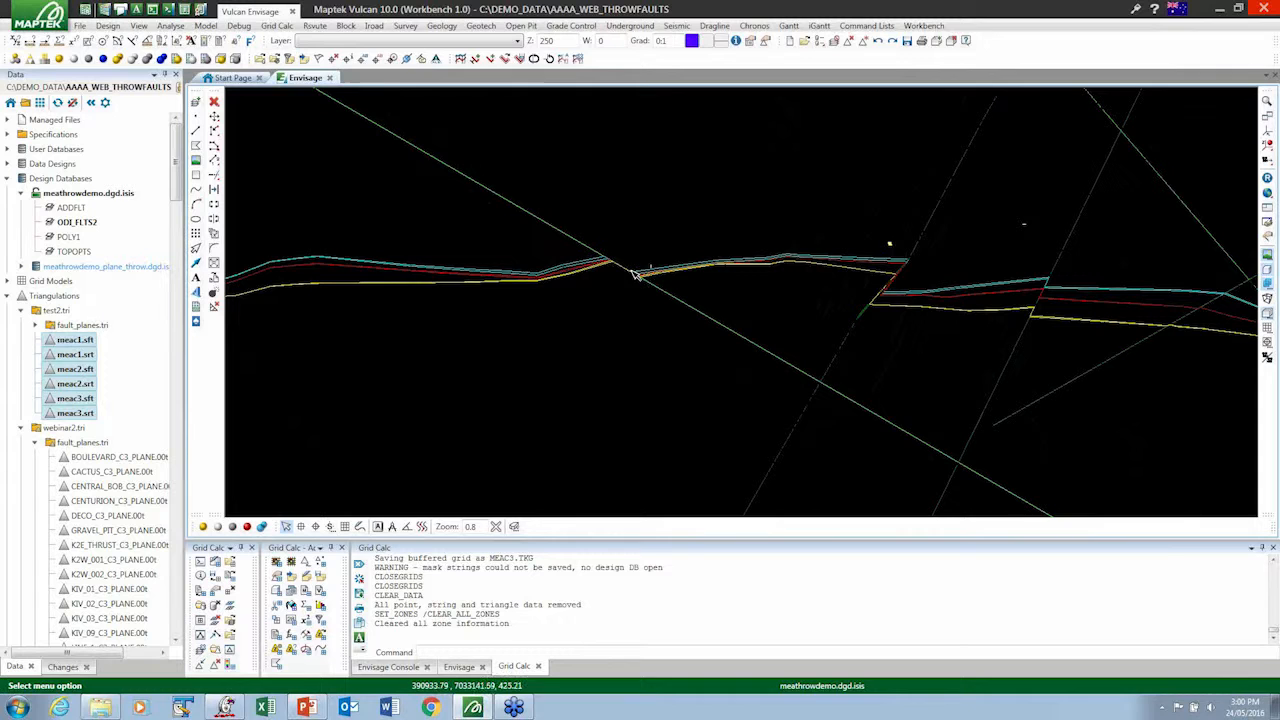
{"action": "middle_click_drag", "start_coordinate": [906, 270], "coordinate": [875, 219]}
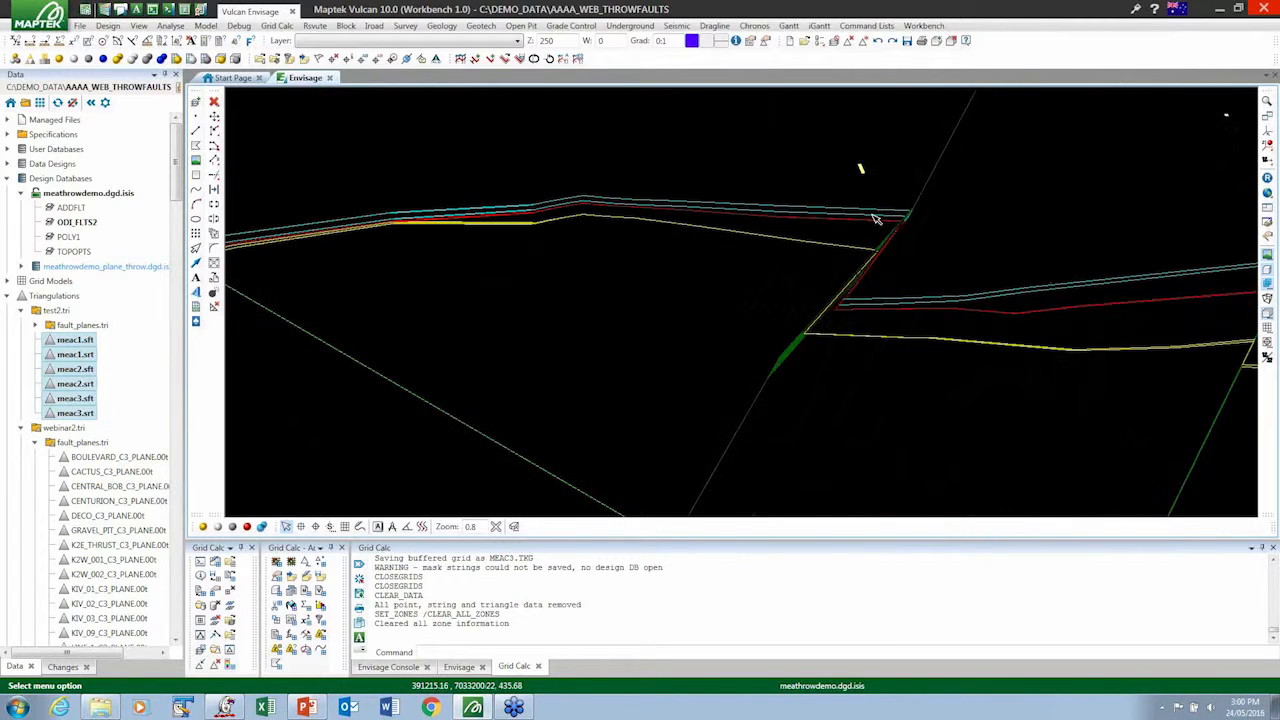
{"action": "left_click", "coordinate": [873, 213]}
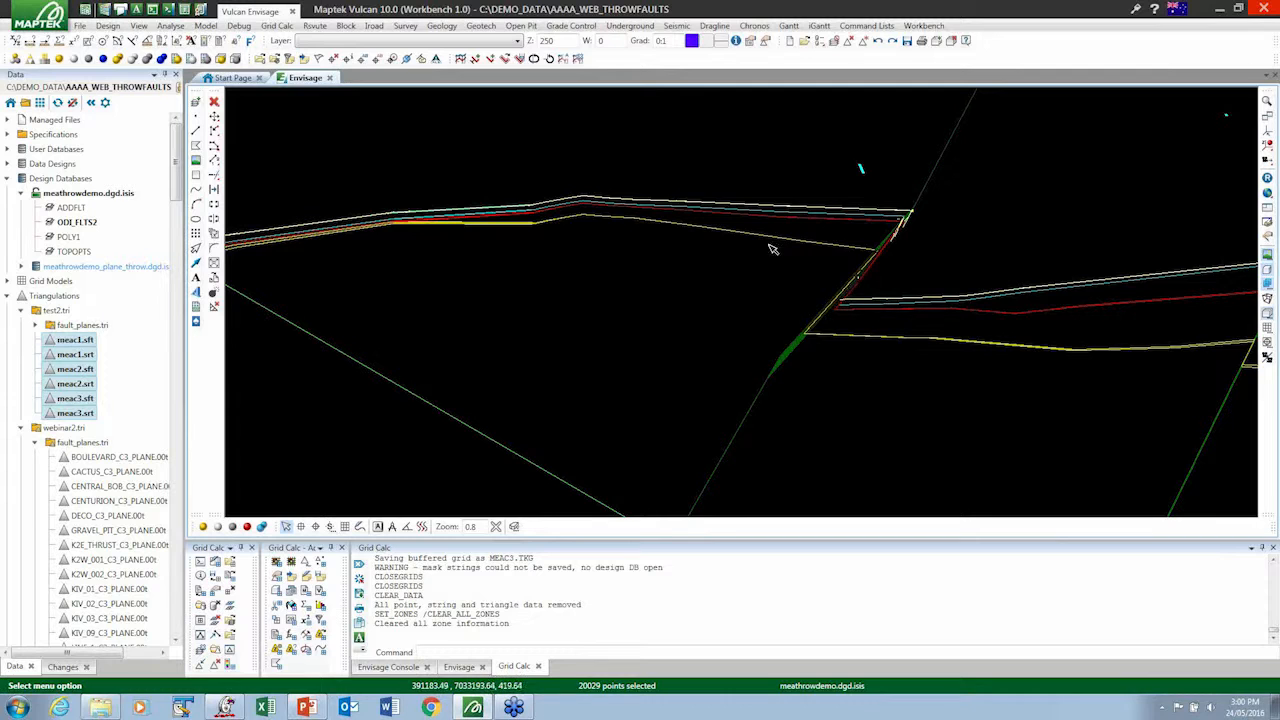
{"action": "left_click", "coordinate": [703, 149]}
{"action": "mouse_move", "coordinate": [688, 219]}
{"action": "middle_mouse_down"}
{"action": "mouse_move", "coordinate": [674, 209]}
{"action": "mouse_move", "coordinate": [690, 212]}
{"action": "middle_mouse_up"}
- Move the section through the model to inspect the seam offsets at the faults, and stop at the fault point labelled 115.00
{"action": "left_click", "coordinate": [1267, 315]}
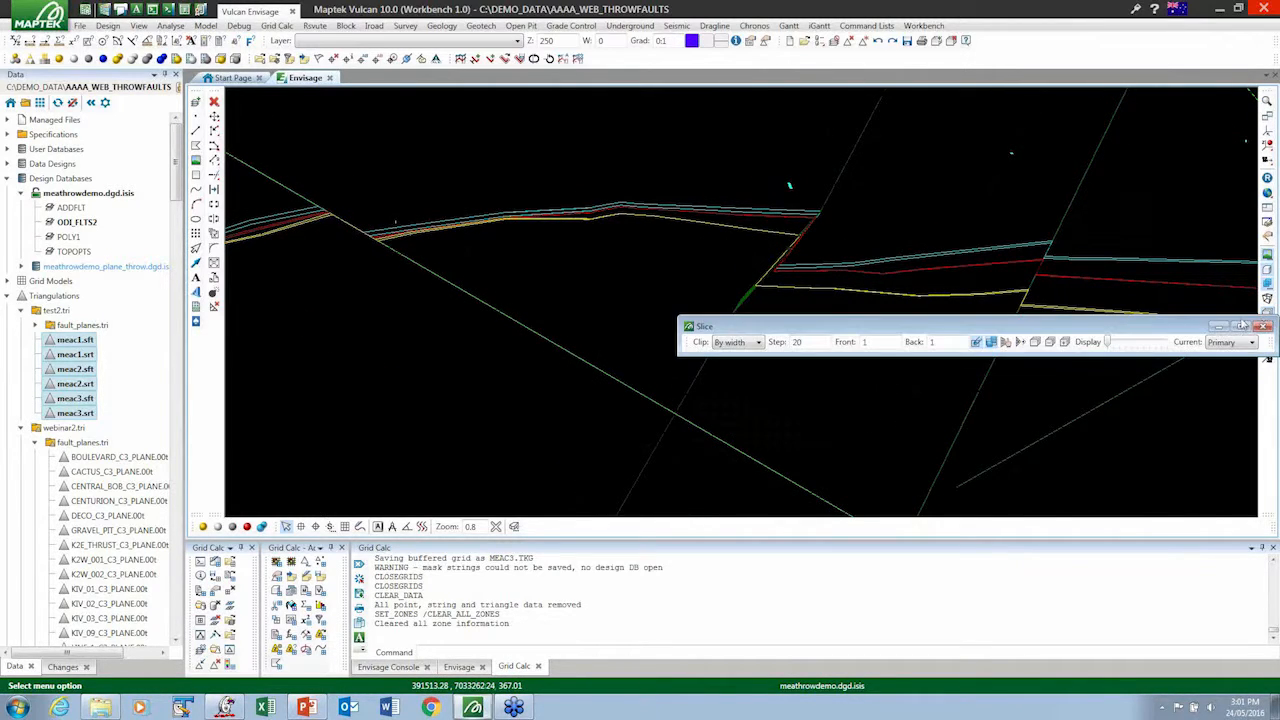
{"action": "left_click", "coordinate": [1006, 342]}
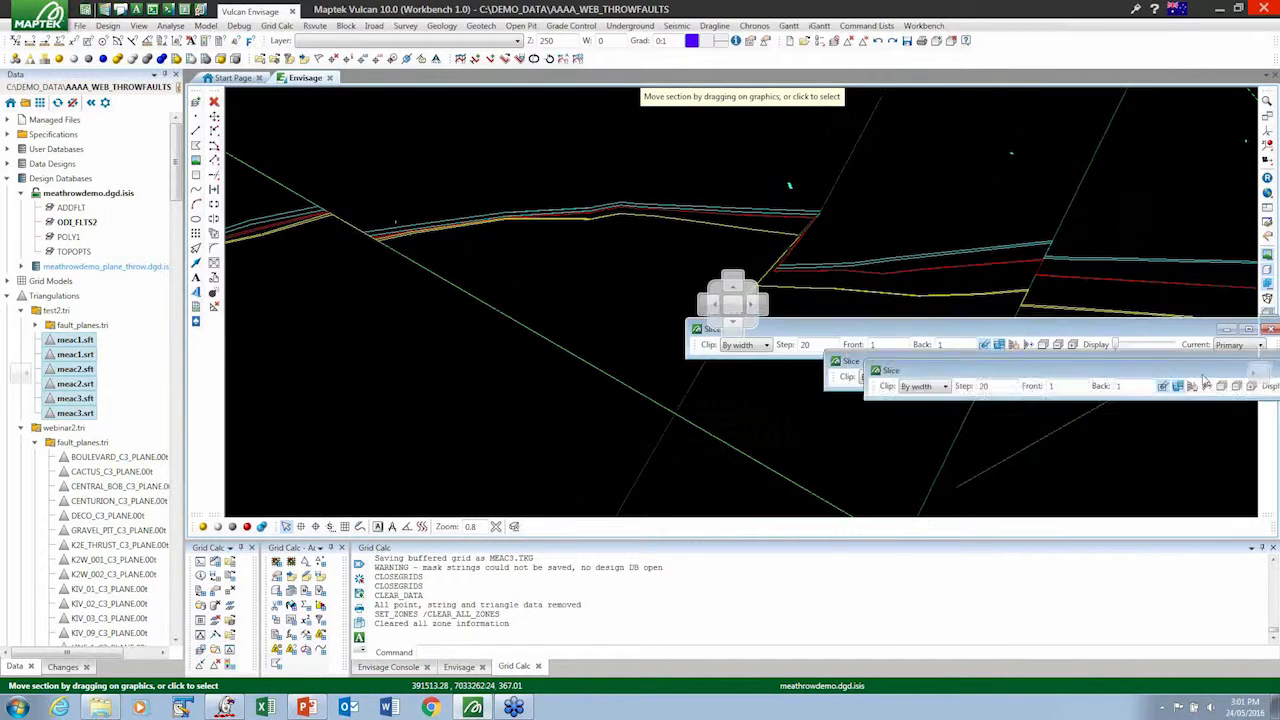
{"action": "left_click_drag", "start_coordinate": [523, 391], "coordinate": [566, 338]}
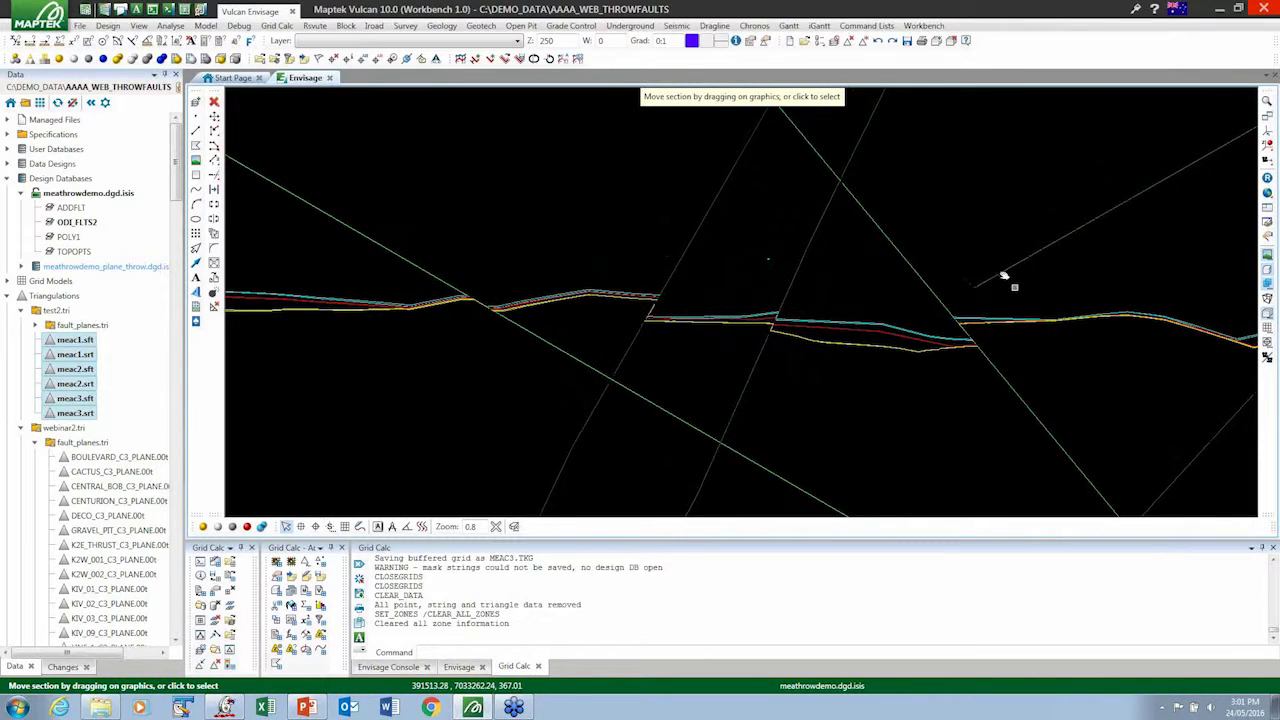
{"action": "left_click_drag", "start_coordinate": [531, 269], "coordinate": [551, 380]}
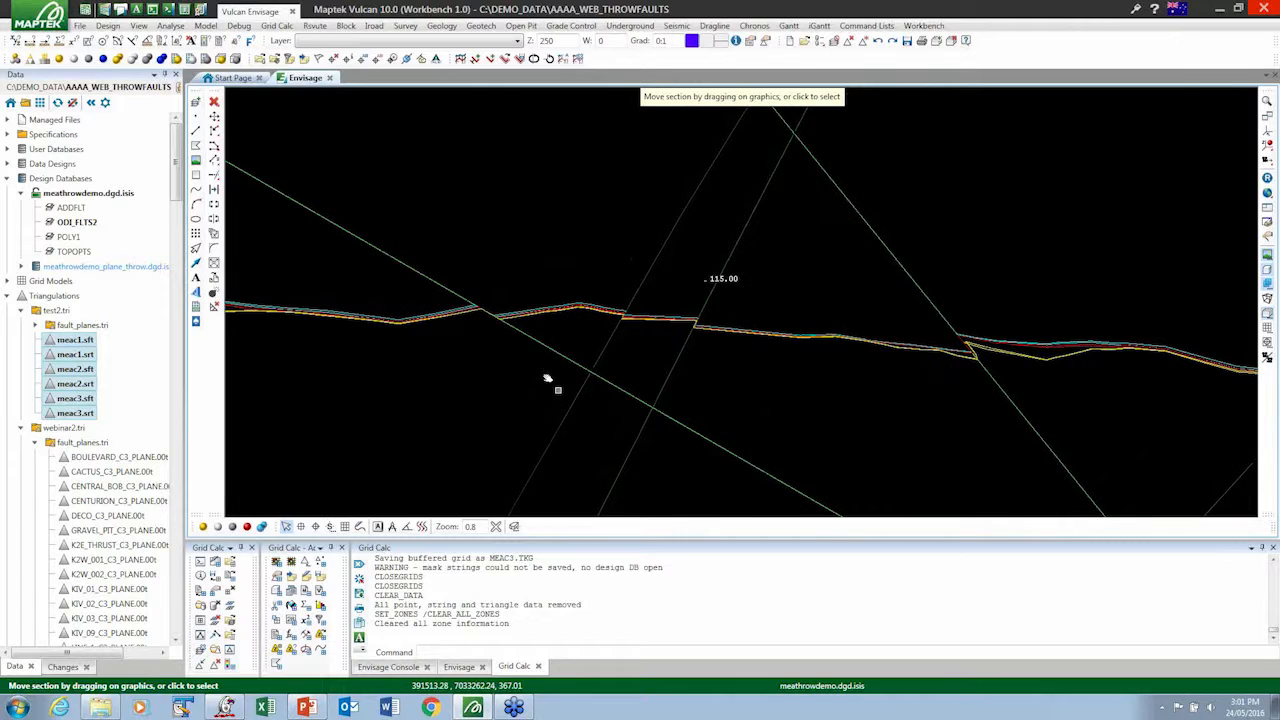
{"action": "right_click", "coordinate": [727, 281]}
{"action": "left_click", "coordinate": [725, 286]}
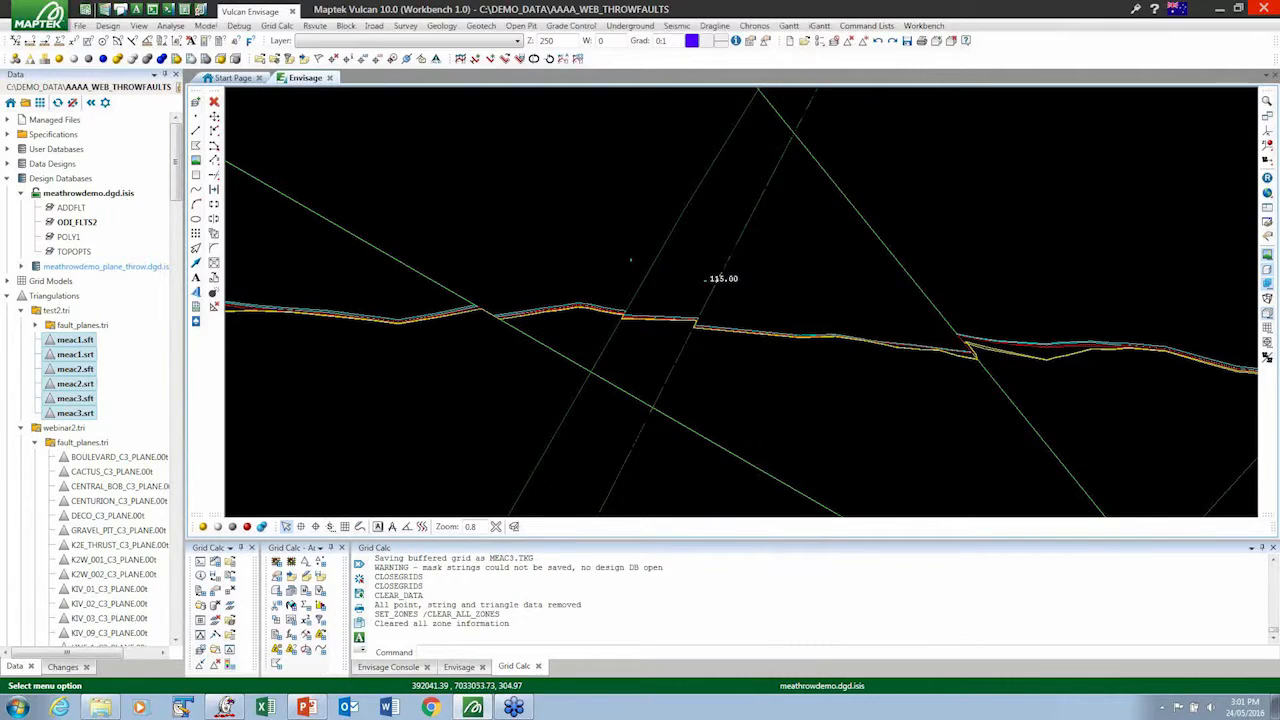
{"action": "right_click", "coordinate": [708, 285]}
{"action": "mouse_move", "coordinate": [760, 428]}
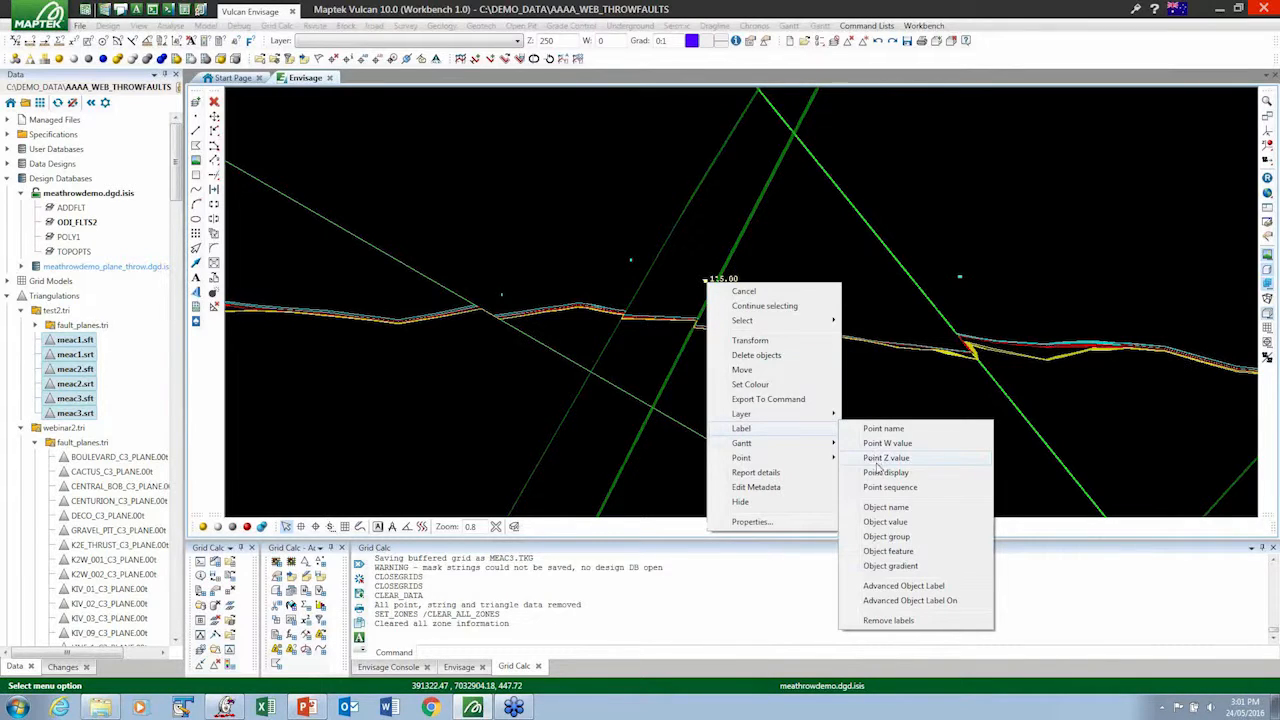
{"action": "left_click", "coordinate": [885, 507]}
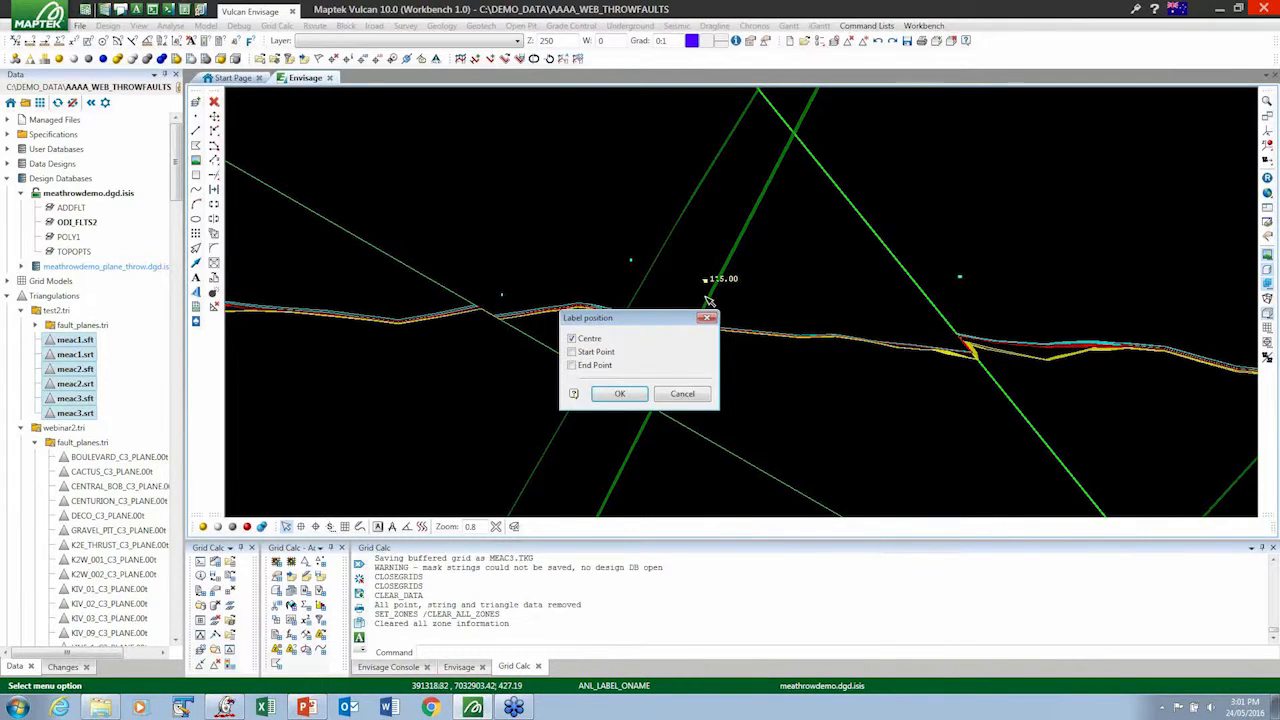
{"action": "left_click", "coordinate": [682, 394]}
- Label the fault point beside the thick green fault plane with its point W value
{"action": "right_click", "coordinate": [706, 285]}
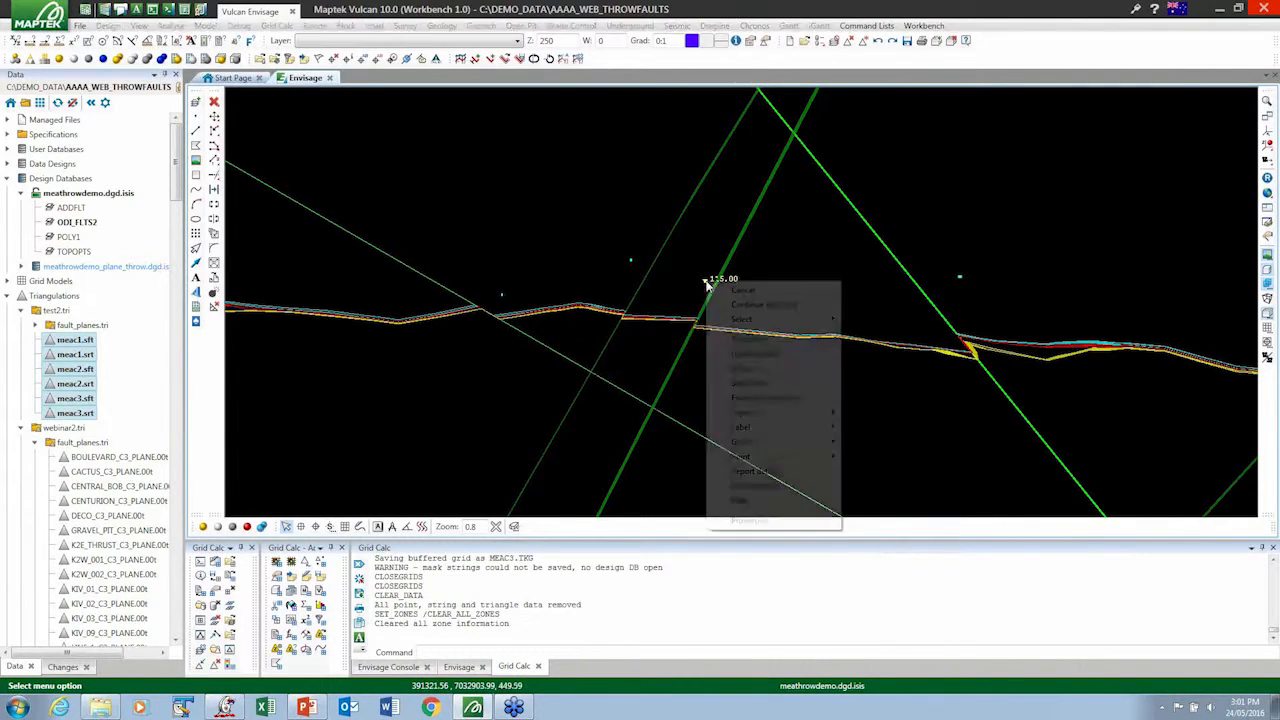
{"action": "mouse_move", "coordinate": [742, 430]}
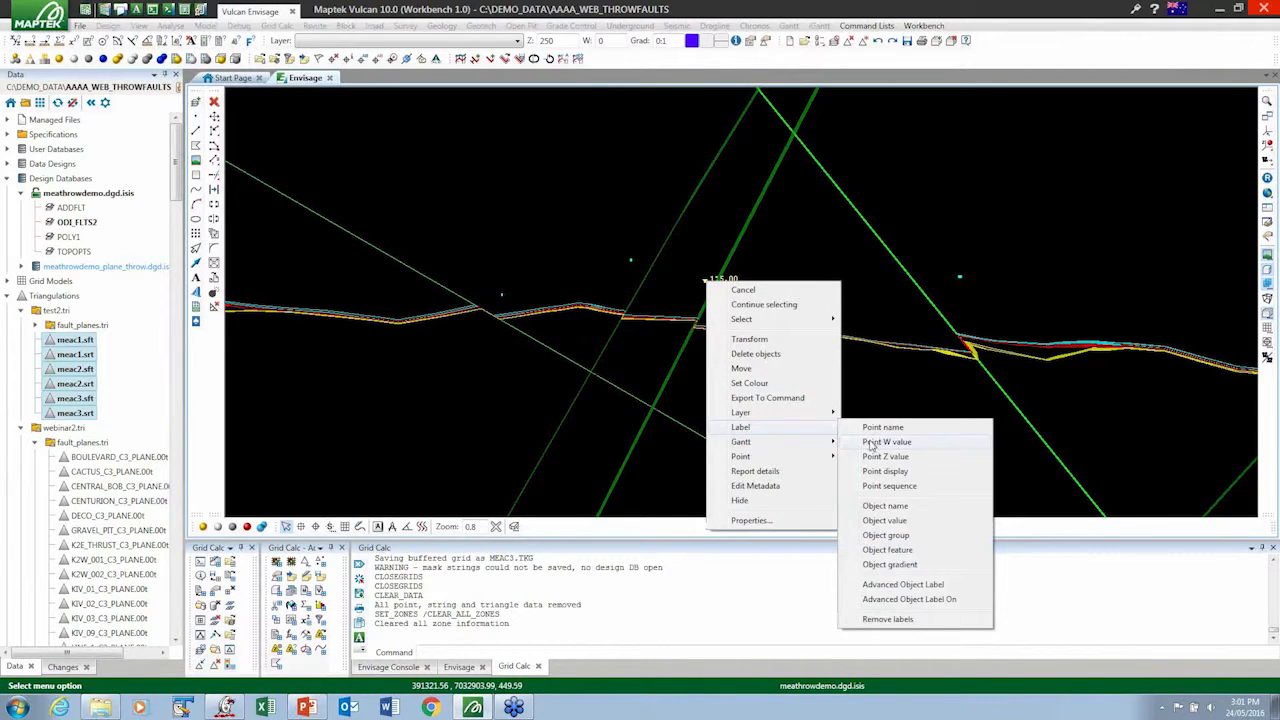
{"action": "left_click", "coordinate": [870, 445]}
- Measure the chainage between the displaced ends of the upper seam surface across the thick green fault plane
{"action": "middle_click_drag", "start_coordinate": [712, 300], "coordinate": [651, 266]}
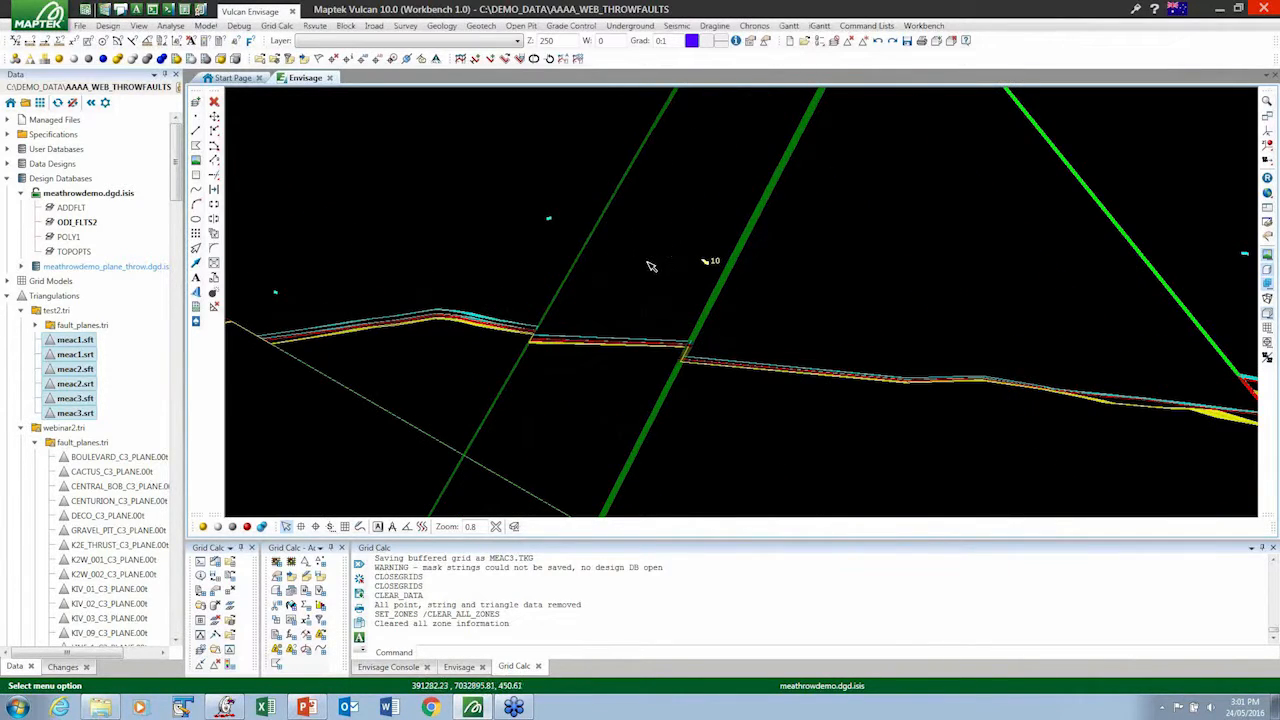
{"action": "middle_click_drag", "start_coordinate": [694, 374], "coordinate": [663, 286]}
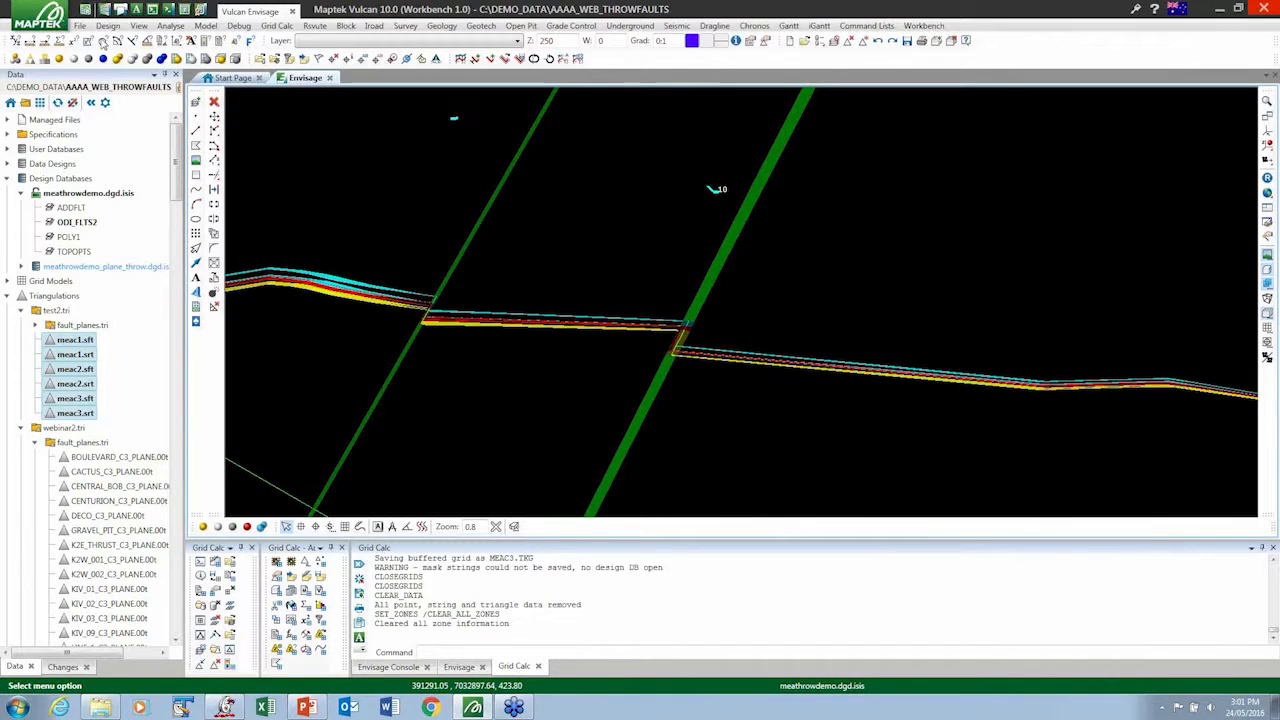
{"action": "left_click", "coordinate": [30, 41]}
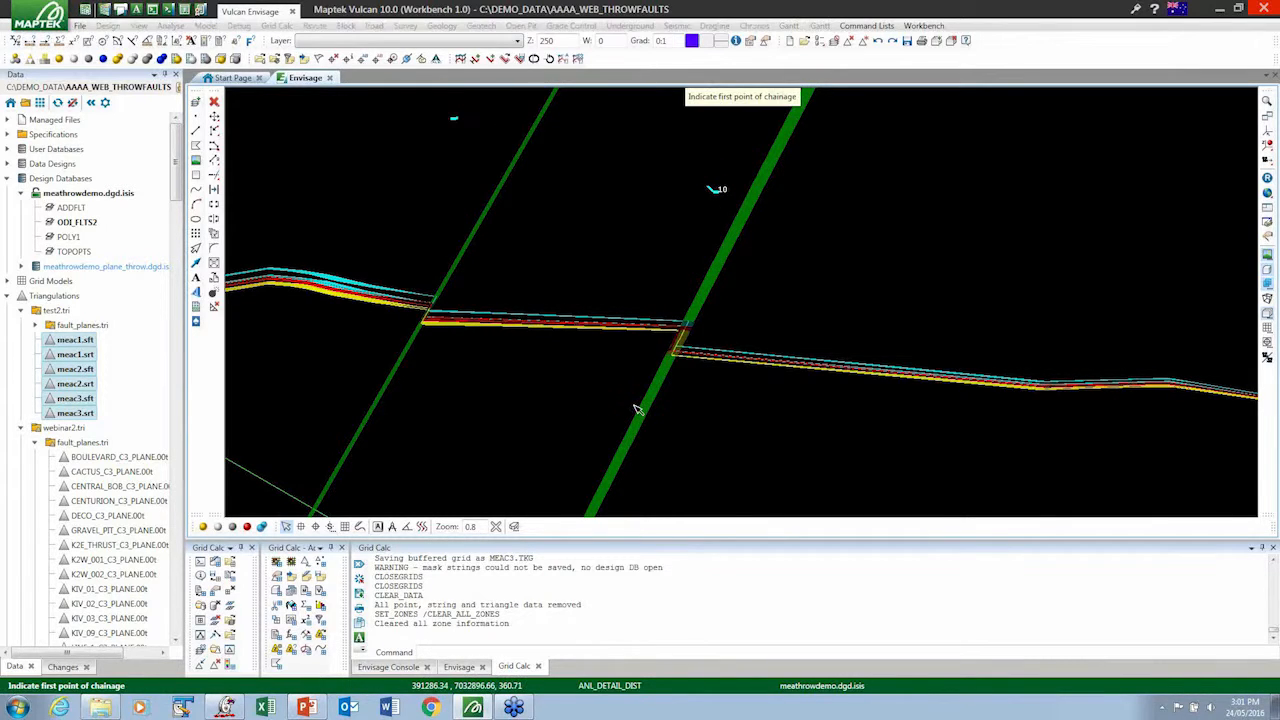
{"action": "left_click", "coordinate": [678, 325]}
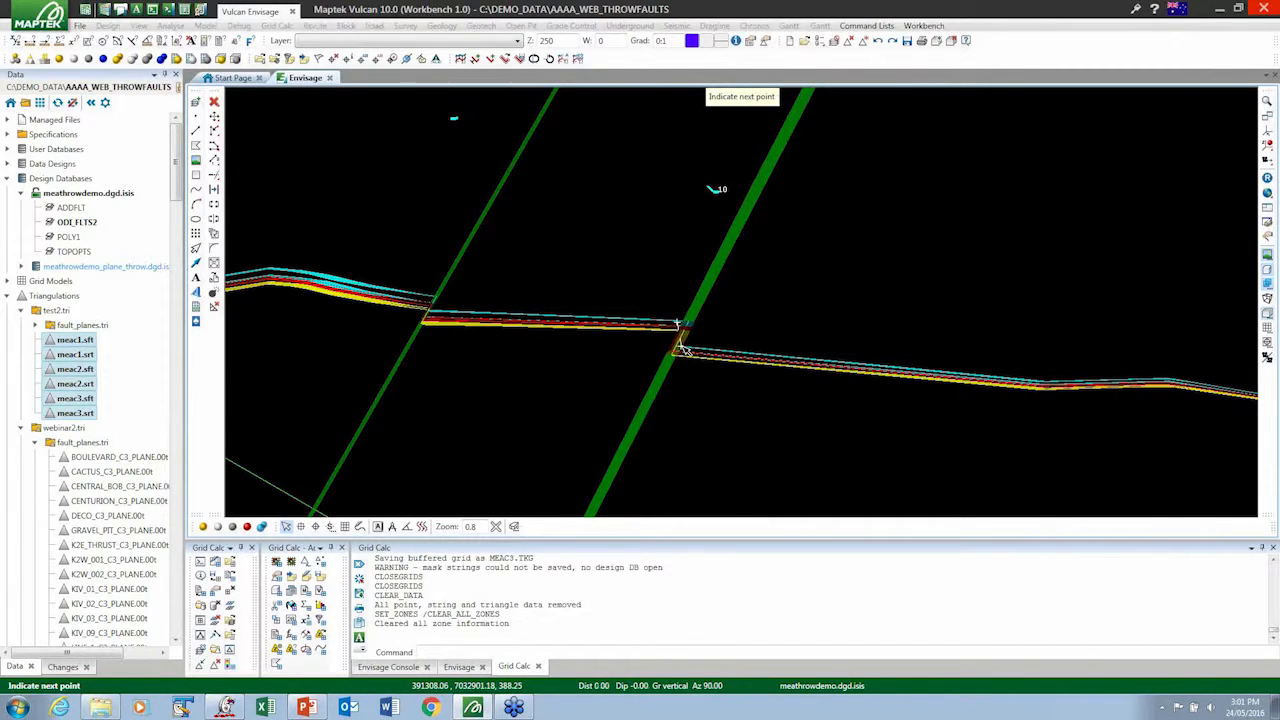
{"action": "left_click", "coordinate": [682, 347]}
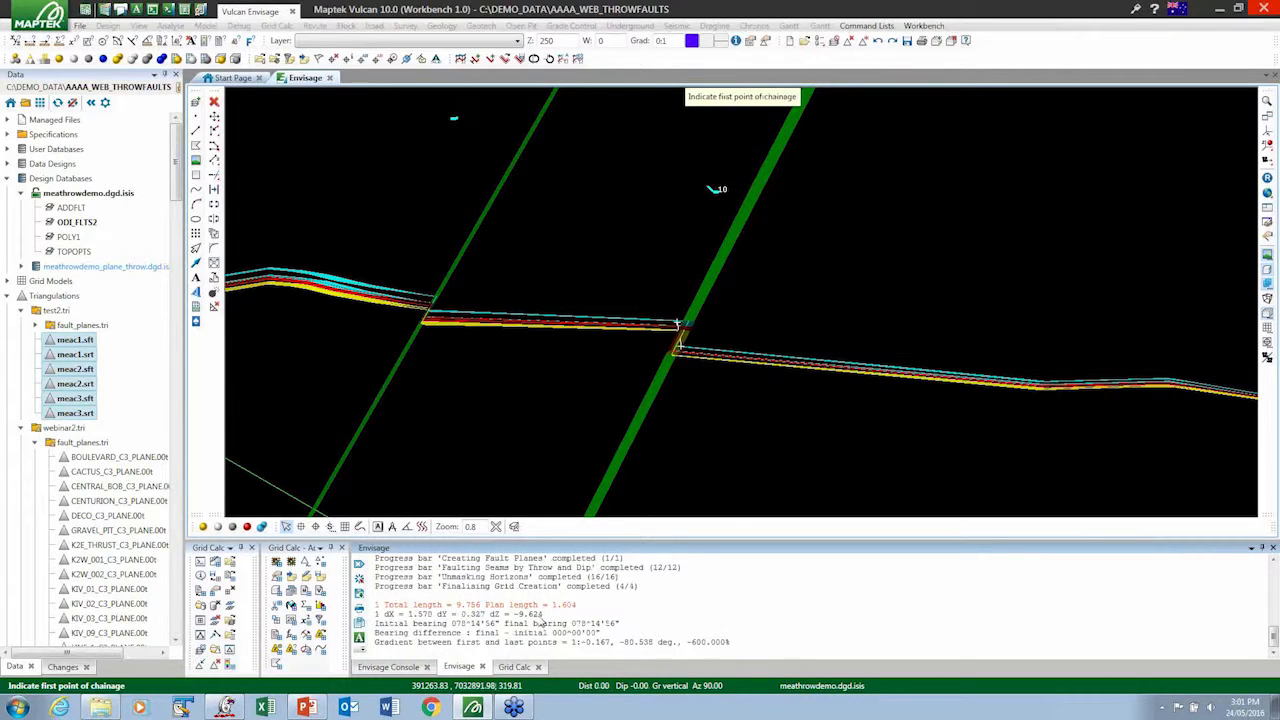
{"action": "left_click", "coordinate": [643, 266]}
{"action": "right_click", "coordinate": [590, 267]}
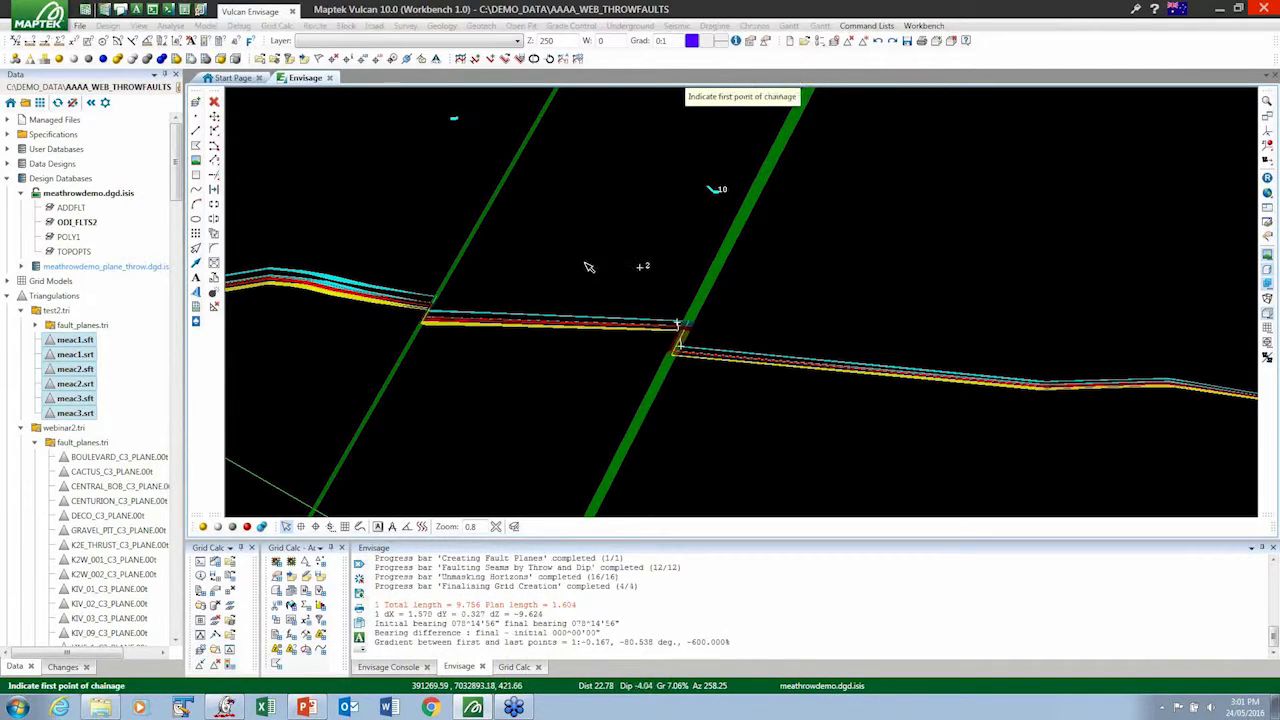
{"action": "right_click", "coordinate": [589, 266]}
{"action": "scroll", "coordinate": [622, 267], "scroll_direction": "down", "scroll_amount": 3}
{"action": "scroll", "coordinate": [622, 267], "scroll_direction": "down", "scroll_amount": 3}
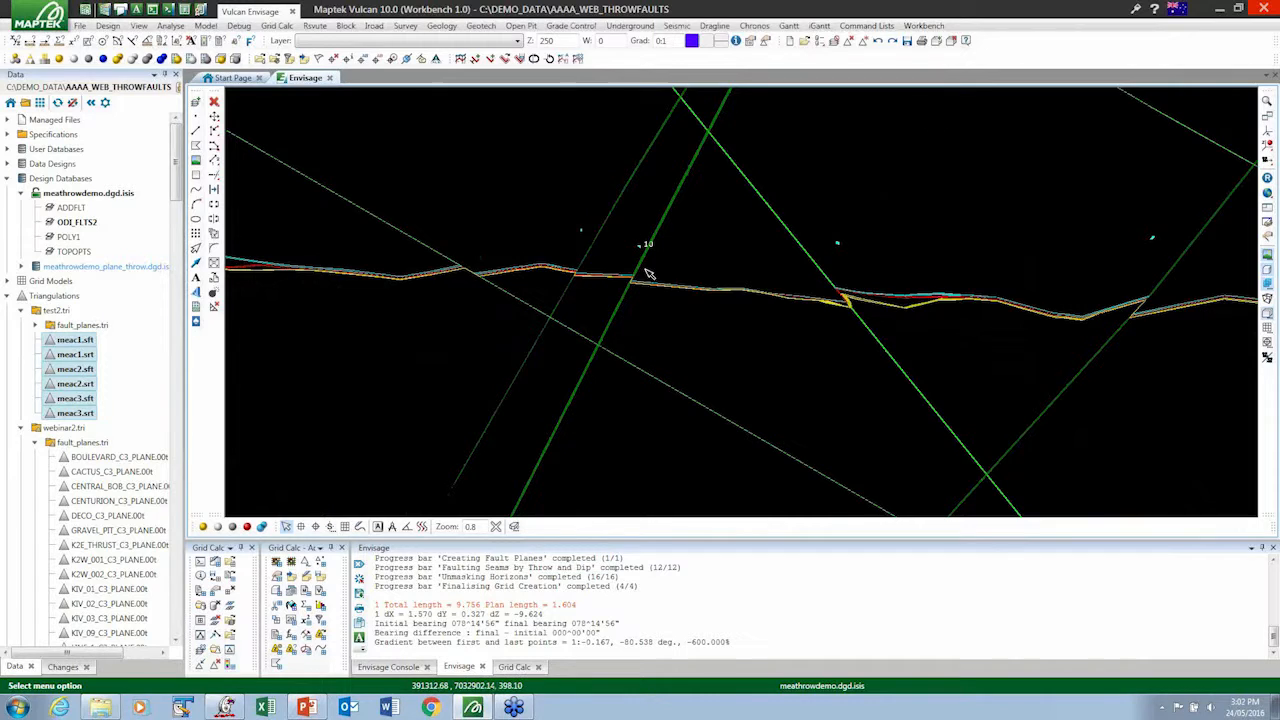
{"action": "scroll", "coordinate": [657, 255], "scroll_direction": "up", "scroll_amount": 1}
{"action": "scroll", "coordinate": [590, 228], "scroll_direction": "up", "scroll_amount": 2}
{"action": "right_click", "coordinate": [590, 228]}
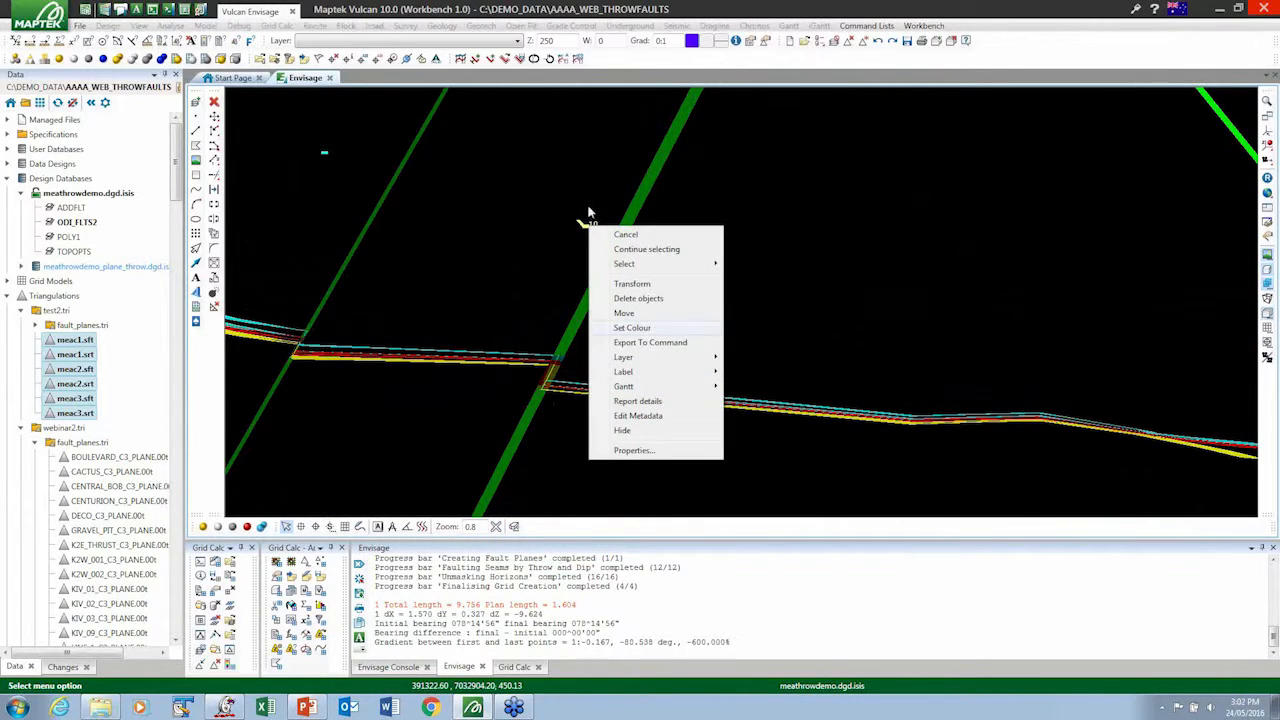
{"action": "right_click", "coordinate": [479, 257]}
{"action": "left_click", "coordinate": [757, 236]}
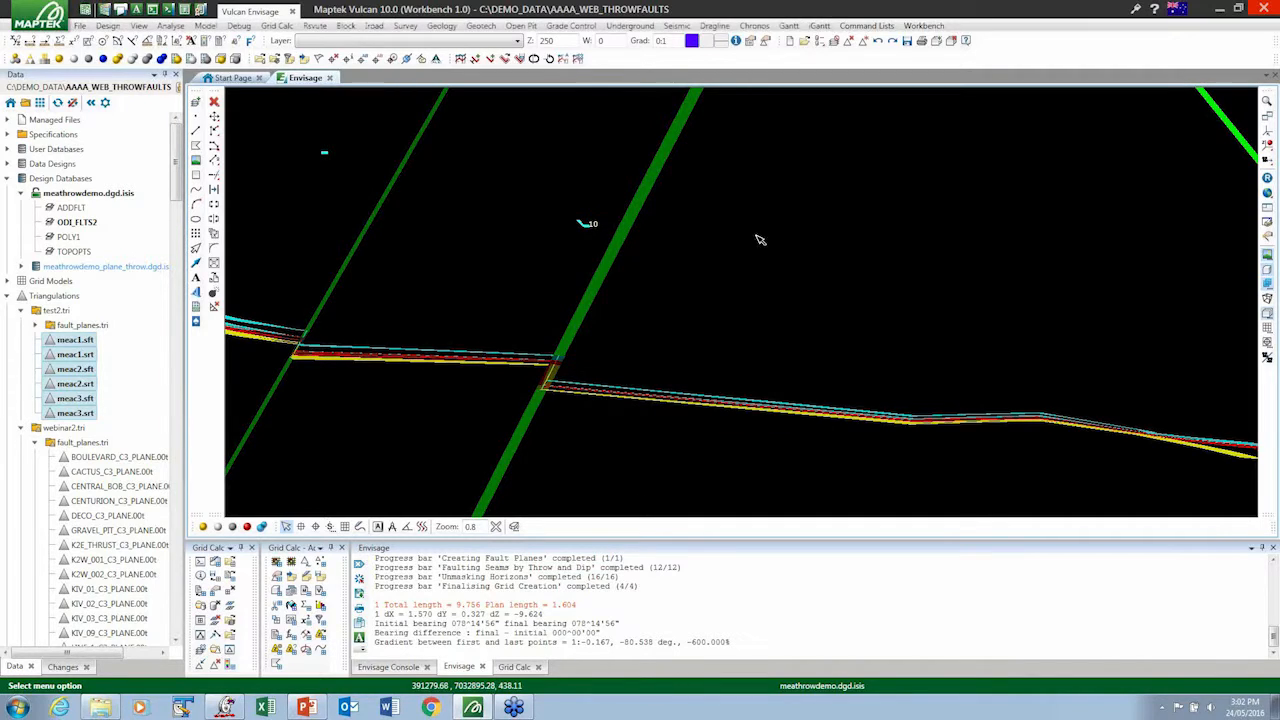
- Clear the triangulations and the ODI_FLTS2 fault layer from the display and return to the full plan view
{"action": "left_click", "coordinate": [863, 42]}
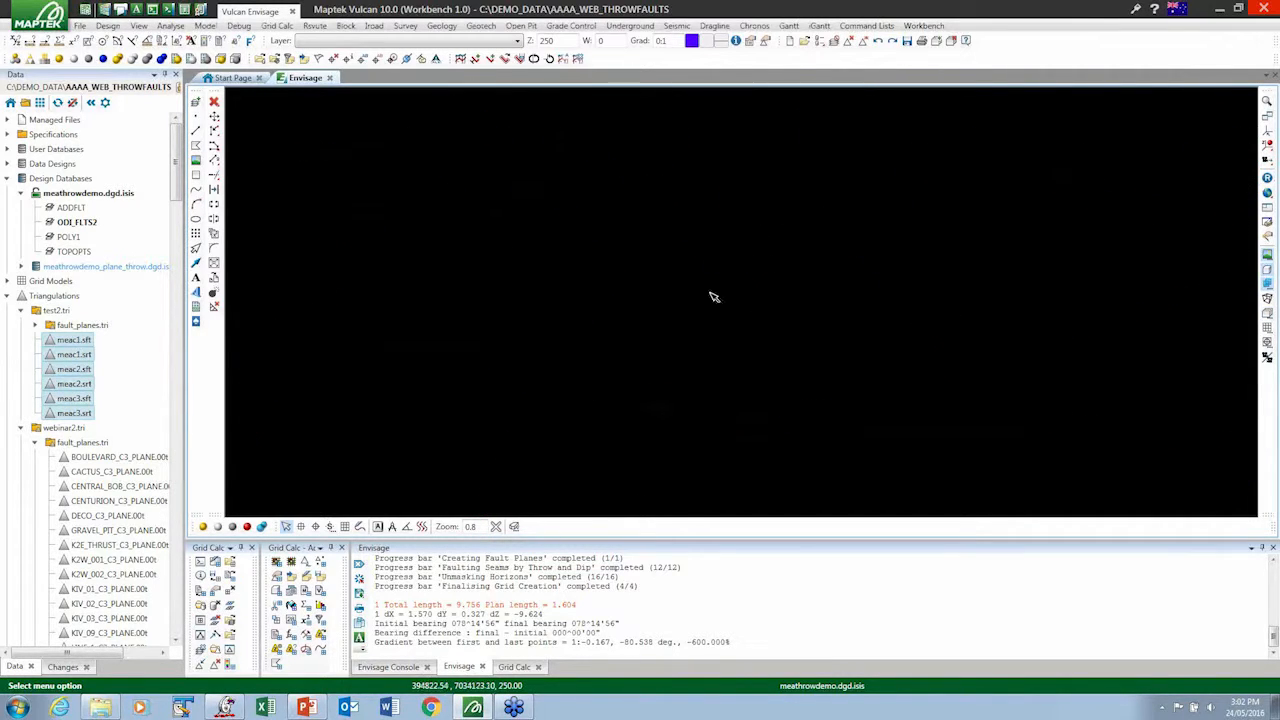
{"action": "left_click", "coordinate": [1266, 180]}
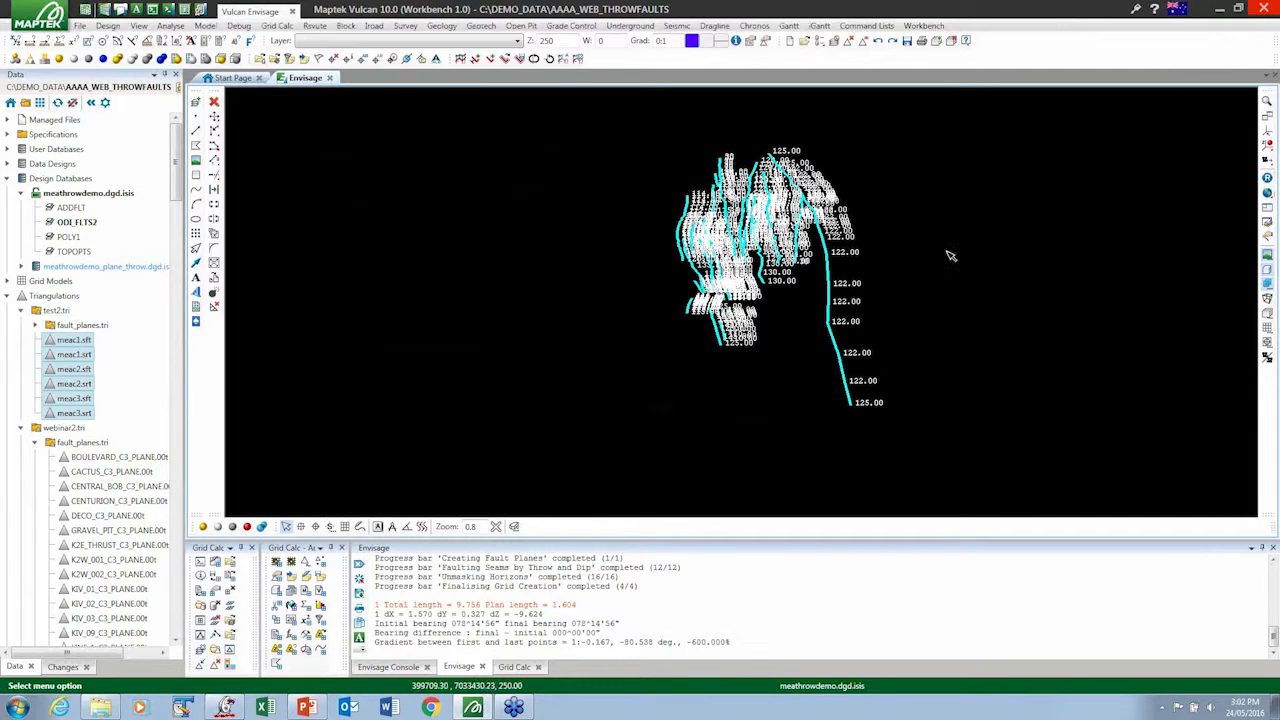
{"action": "left_click", "coordinate": [70, 222]}
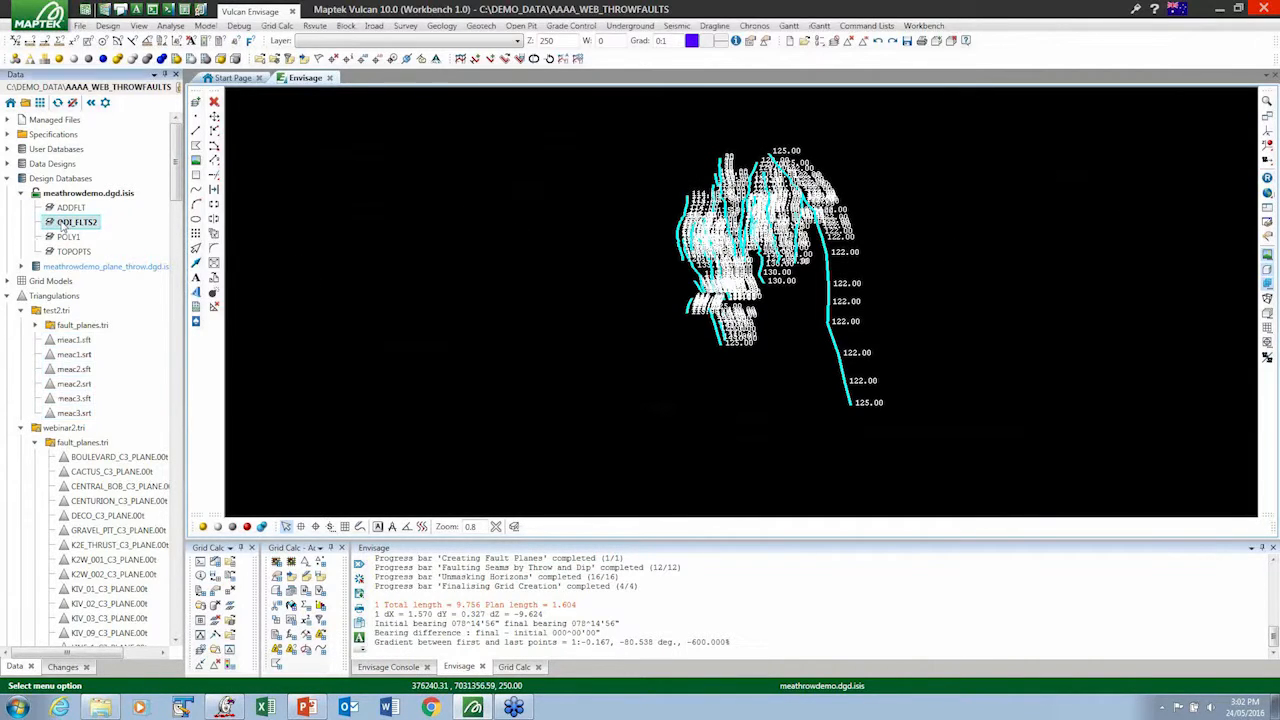
{"action": "right_click", "coordinate": [70, 222]}
{"action": "left_click", "coordinate": [82, 258]}
- Load only the meac3.sft triangulation from the test2.tri folder into the empty view
{"action": "left_click_drag", "start_coordinate": [74, 340], "coordinate": [172, 337]}
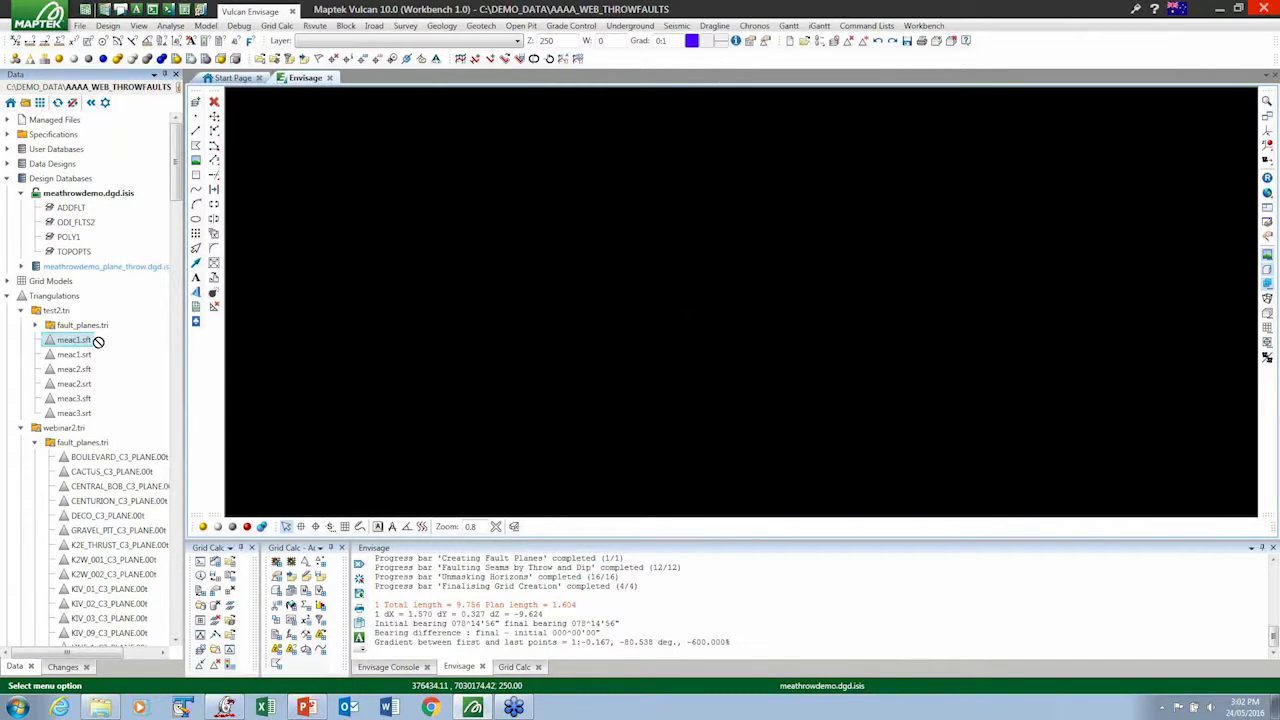
{"action": "left_click", "coordinate": [74, 414]}
{"action": "left_click_drag", "start_coordinate": [74, 398], "coordinate": [548, 367]}
- Display meac3.sft as a wireframe and examine its triangulation around the isolated southern faults in plan
{"action": "scroll", "coordinate": [748, 305], "scroll_direction": "up", "scroll_amount": 3}
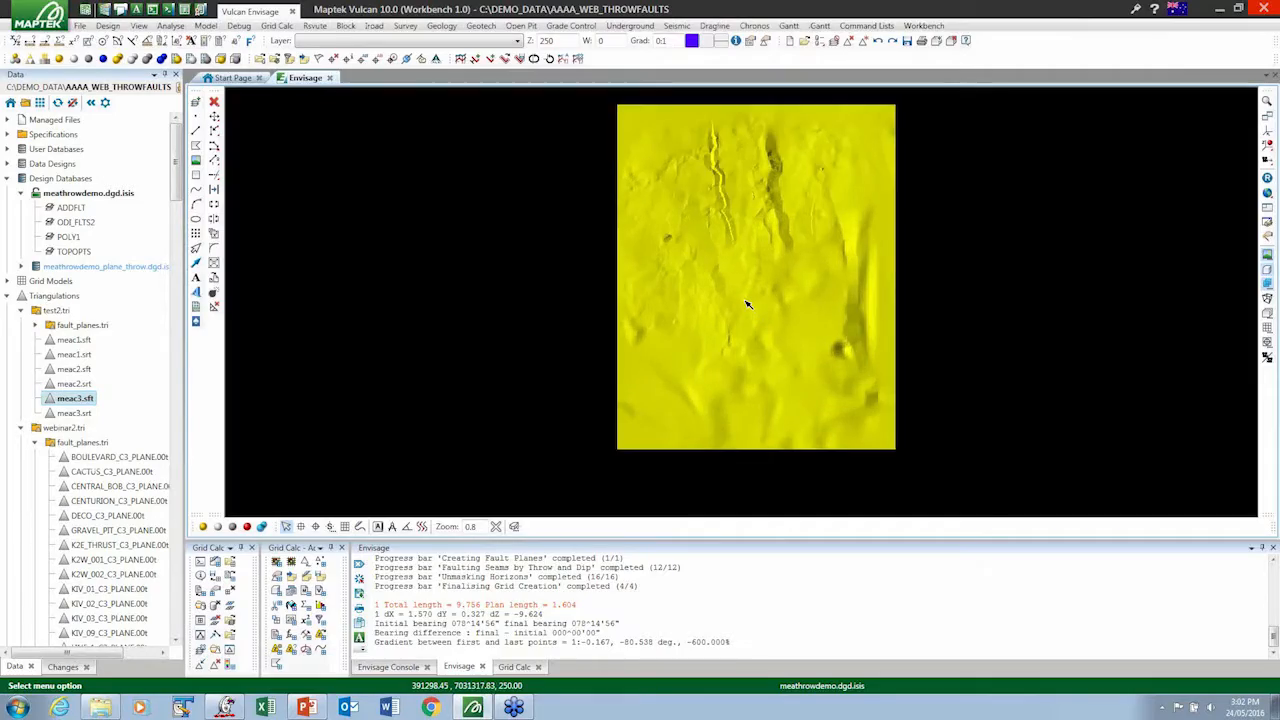
{"action": "scroll", "coordinate": [757, 316], "scroll_direction": "up", "scroll_amount": 5}
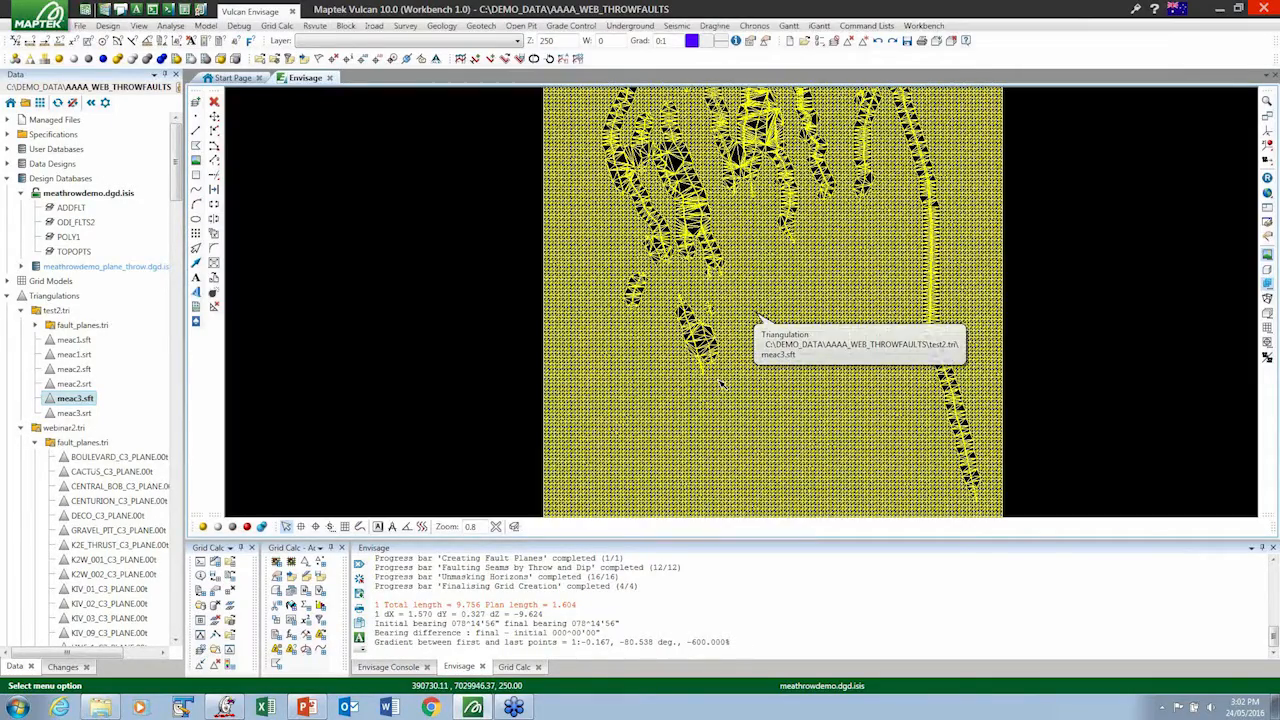
{"action": "scroll", "coordinate": [798, 262], "scroll_direction": "up", "scroll_amount": 2}
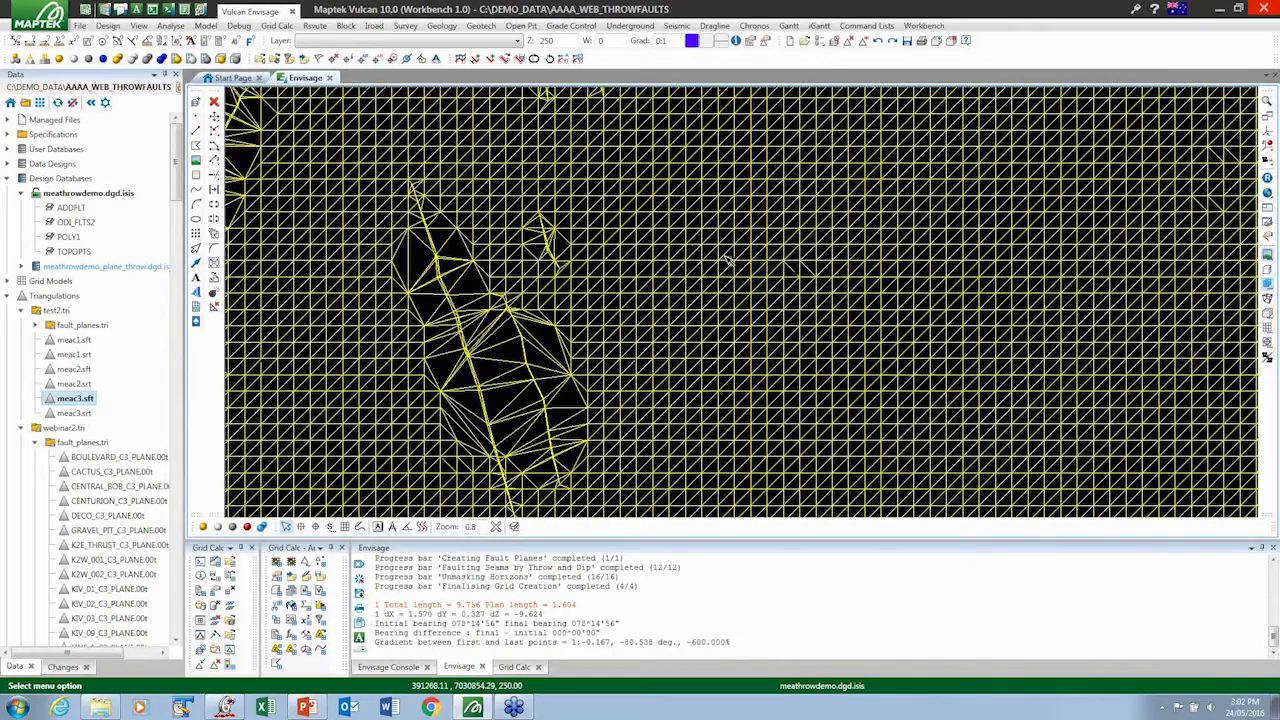
{"action": "scroll", "coordinate": [714, 244], "scroll_direction": "down", "scroll_amount": 4}
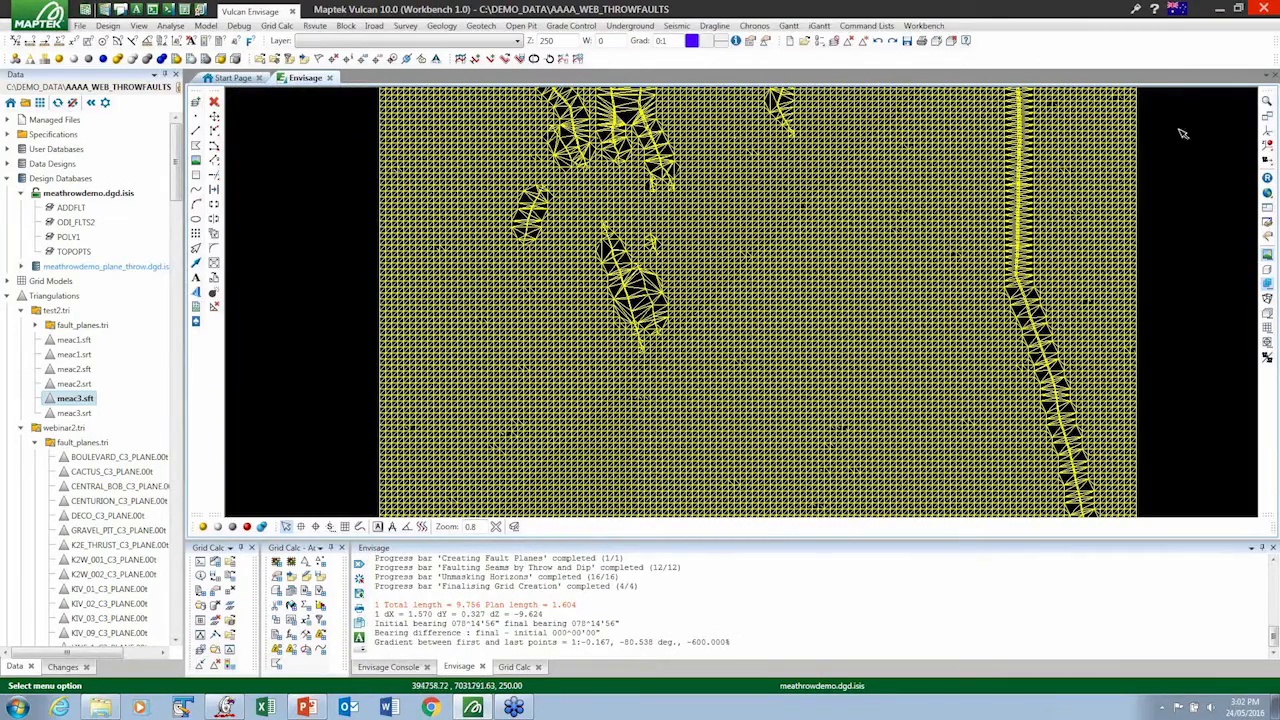
- Rotate meac3.sft about the isolated southern fault and inspect the wireframe along the fault breaks in 3D
{"action": "left_click", "coordinate": [1267, 131]}
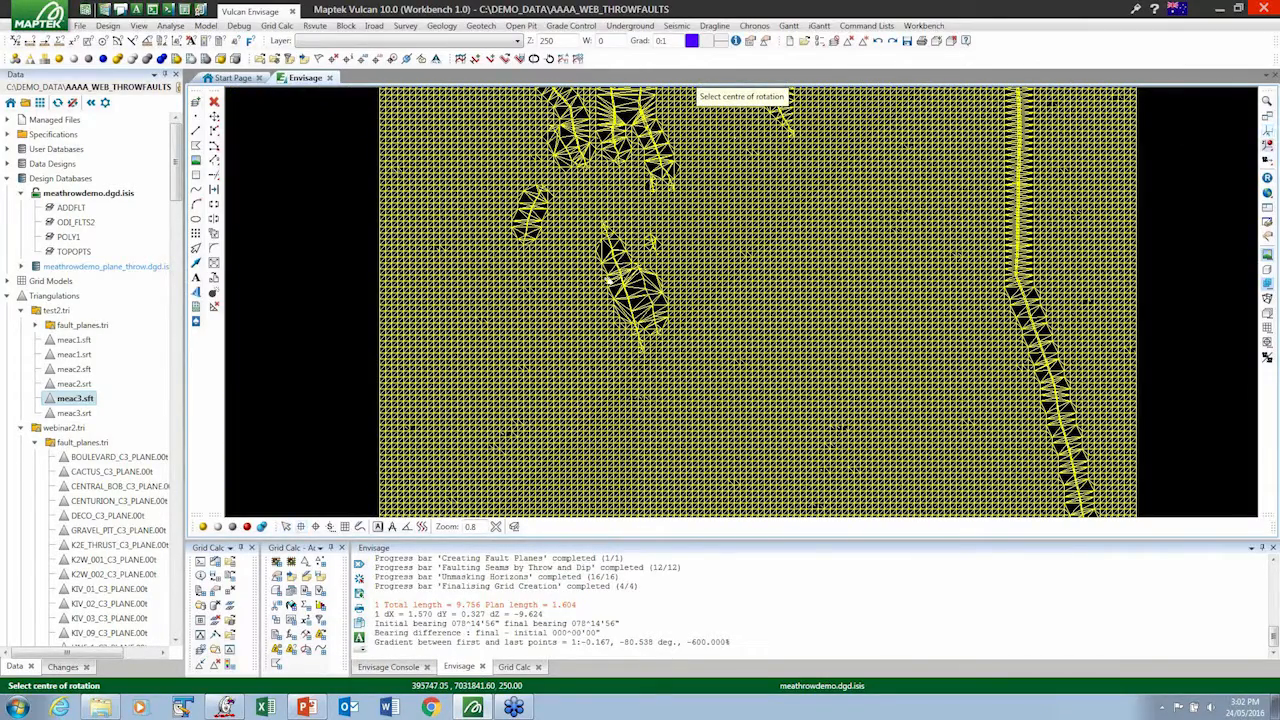
{"action": "left_click", "coordinate": [612, 262]}
{"action": "left_click_drag", "start_coordinate": [612, 262], "coordinate": [620, 278]}
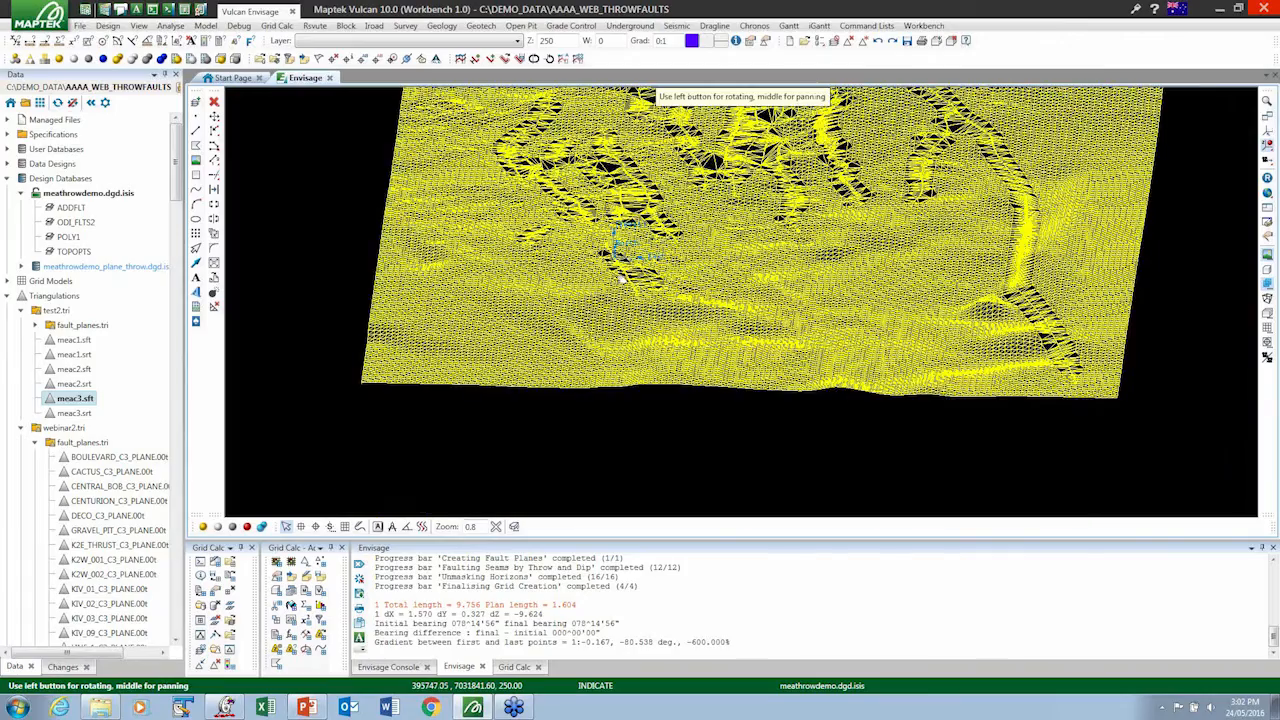
{"action": "scroll", "coordinate": [620, 278], "scroll_direction": "up", "scroll_amount": 6}
{"action": "scroll", "coordinate": [500, 260], "scroll_direction": "up", "scroll_amount": 5}
{"action": "scroll", "coordinate": [494, 249], "scroll_direction": "up", "scroll_amount": 5}
{"action": "scroll", "coordinate": [794, 293], "scroll_direction": "up", "scroll_amount": 6}
{"action": "scroll", "coordinate": [794, 292], "scroll_direction": "down", "scroll_amount": 5}
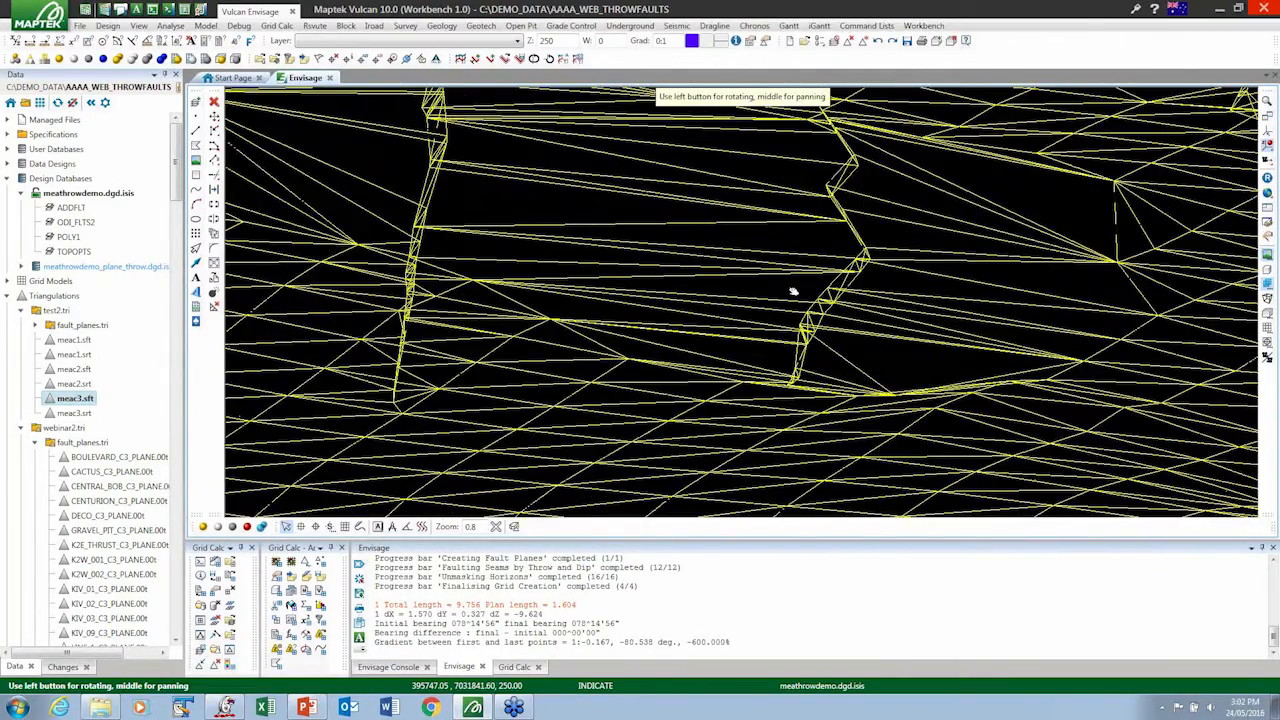
{"action": "scroll", "coordinate": [794, 292], "scroll_direction": "down", "scroll_amount": 5}
{"action": "scroll", "coordinate": [724, 224], "scroll_direction": "up", "scroll_amount": 8}
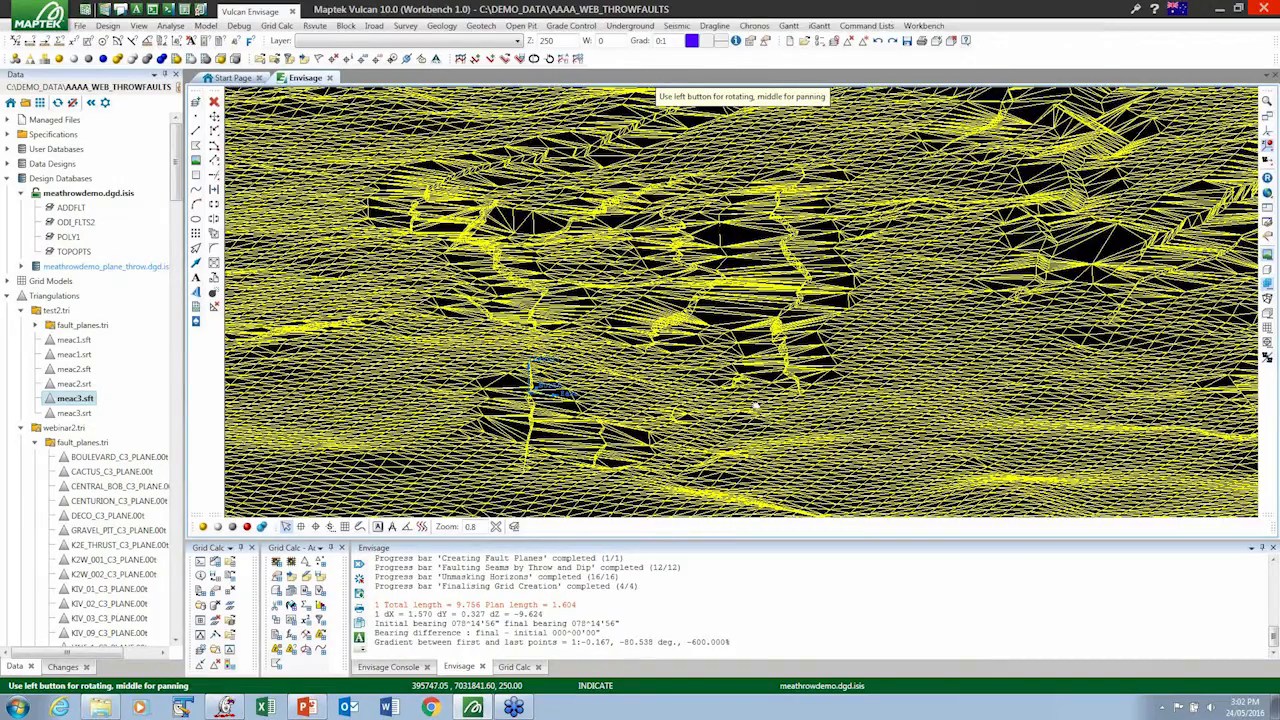
{"action": "scroll", "coordinate": [724, 224], "scroll_direction": "down", "scroll_amount": 2}
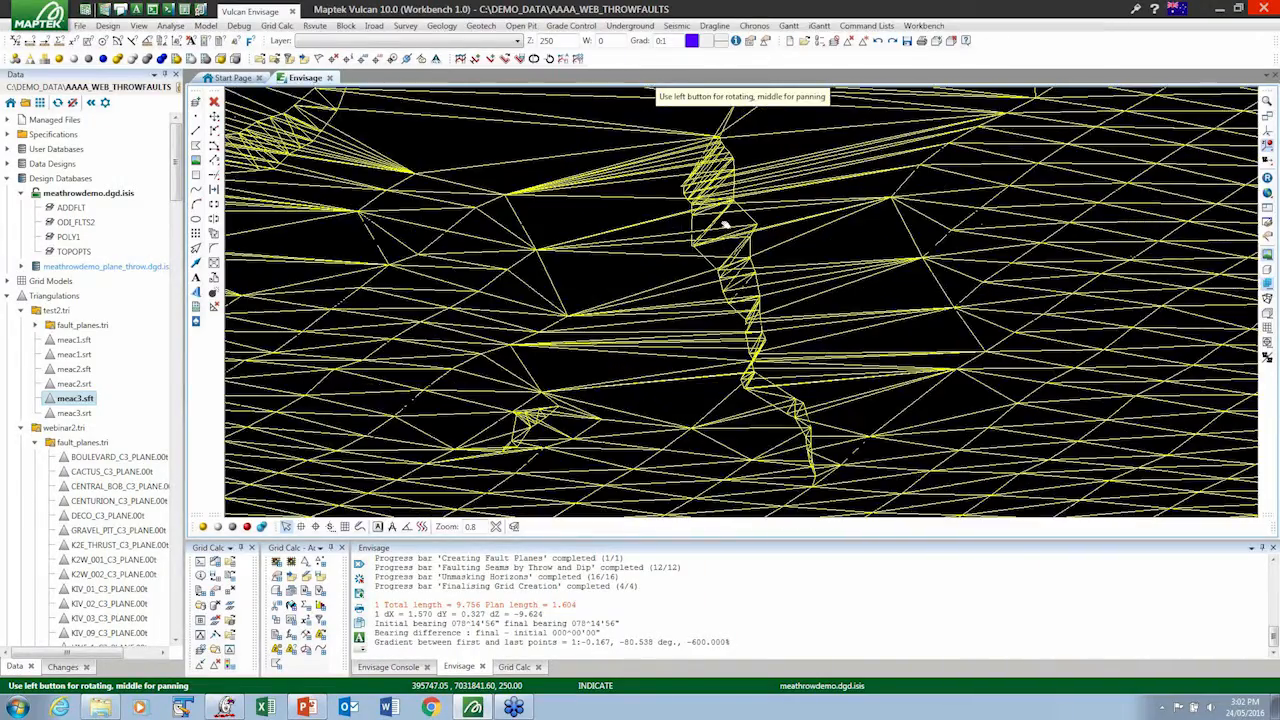
- Display meac3.sft as a shaded surface and inspect the fault breaks and gaps from an oblique angle
{"action": "left_click_drag", "start_coordinate": [724, 223], "coordinate": [816, 360]}
{"action": "scroll", "coordinate": [816, 360], "scroll_direction": "down", "scroll_amount": 4}
{"action": "scroll", "coordinate": [583, 264], "scroll_direction": "down", "scroll_amount": 5}
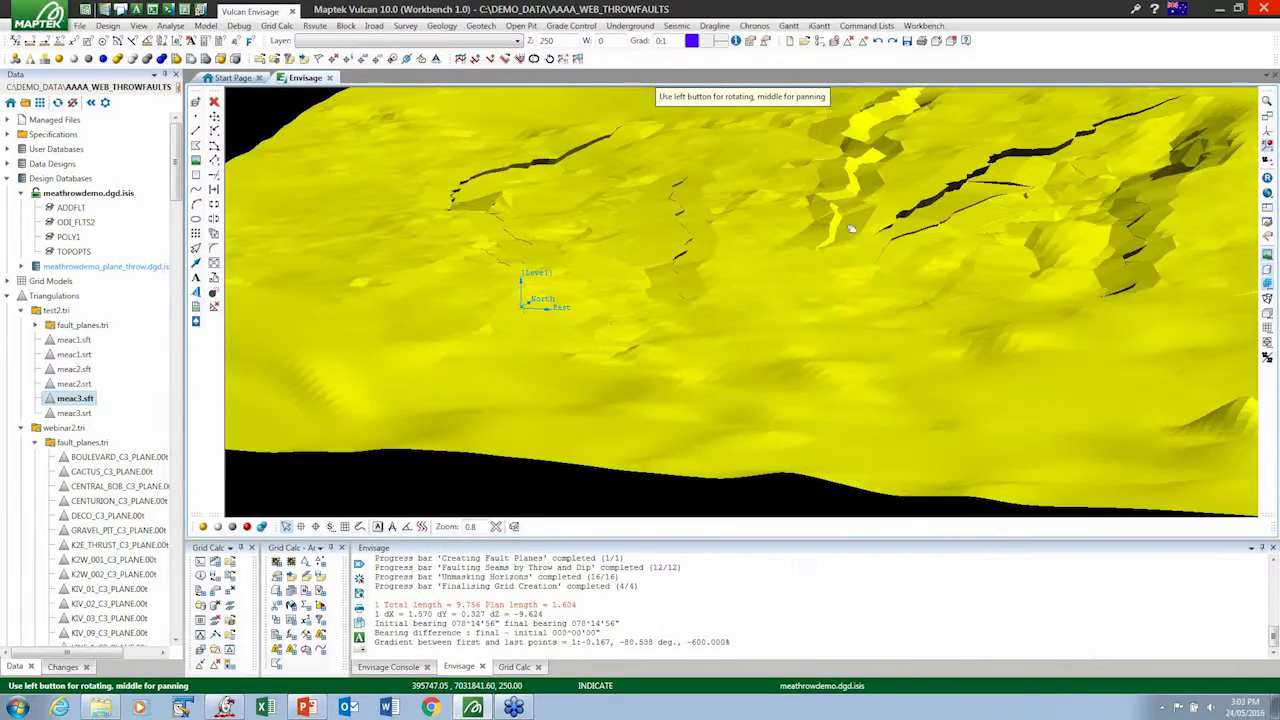
{"action": "scroll", "coordinate": [851, 229], "scroll_direction": "up", "scroll_amount": 2}
{"action": "scroll", "coordinate": [851, 229], "scroll_direction": "up", "scroll_amount": 2}
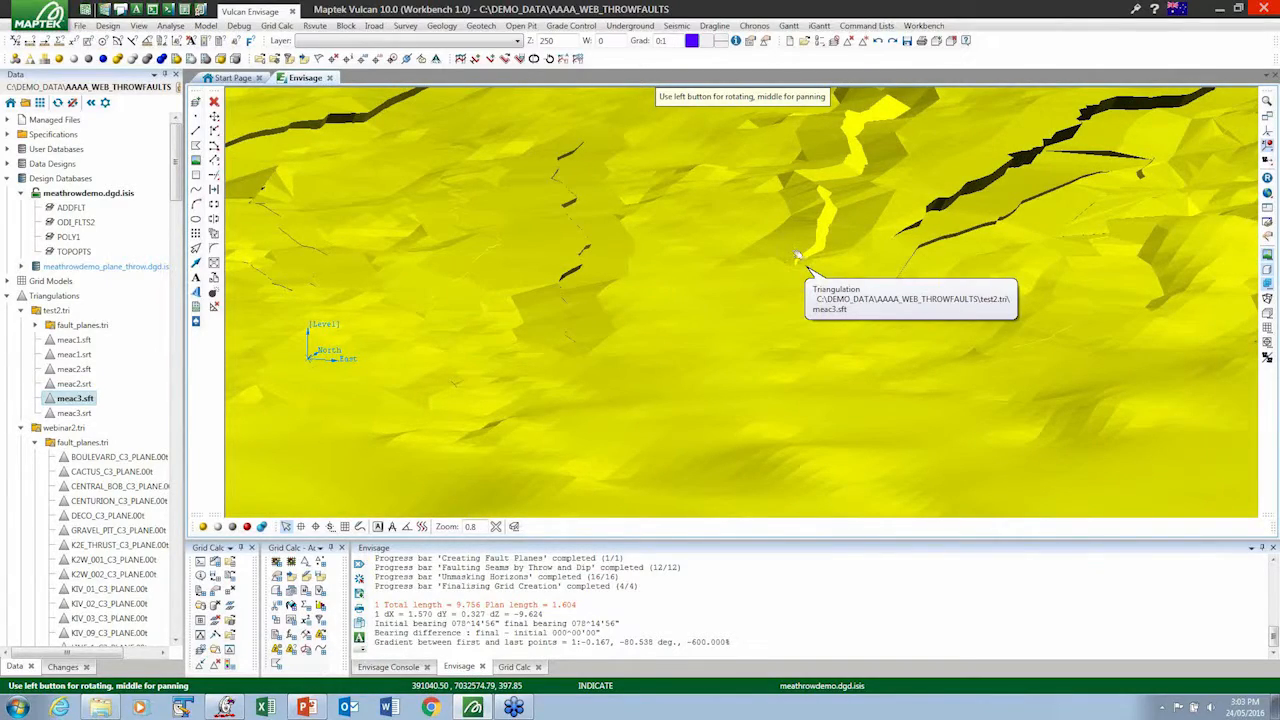
- Return meac3.sft to wireframe in plan view and examine the mesh around the isolated faults
{"action": "key", "text": "w"}
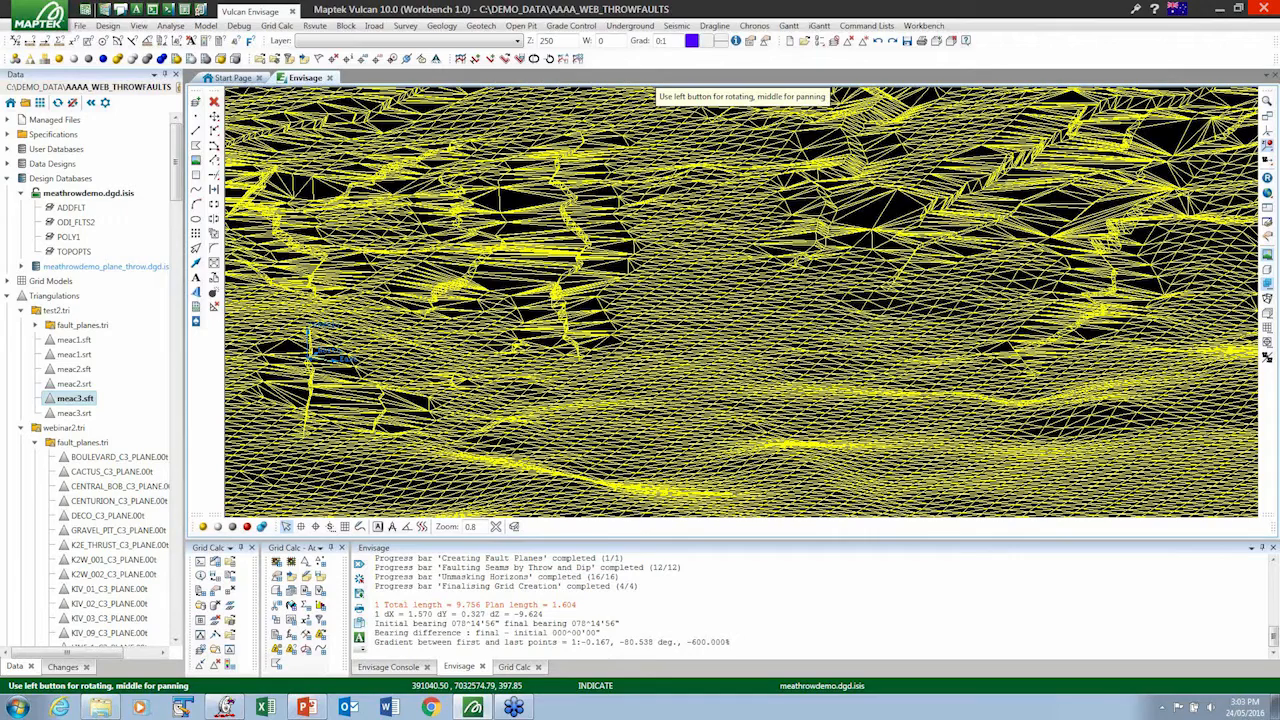
{"action": "left_click", "coordinate": [1268, 181]}
{"action": "scroll", "coordinate": [754, 280], "scroll_direction": "down", "scroll_amount": 5}
{"action": "scroll", "coordinate": [636, 335], "scroll_direction": "up", "scroll_amount": 1}
{"action": "scroll", "coordinate": [636, 336], "scroll_direction": "up", "scroll_amount": 1}
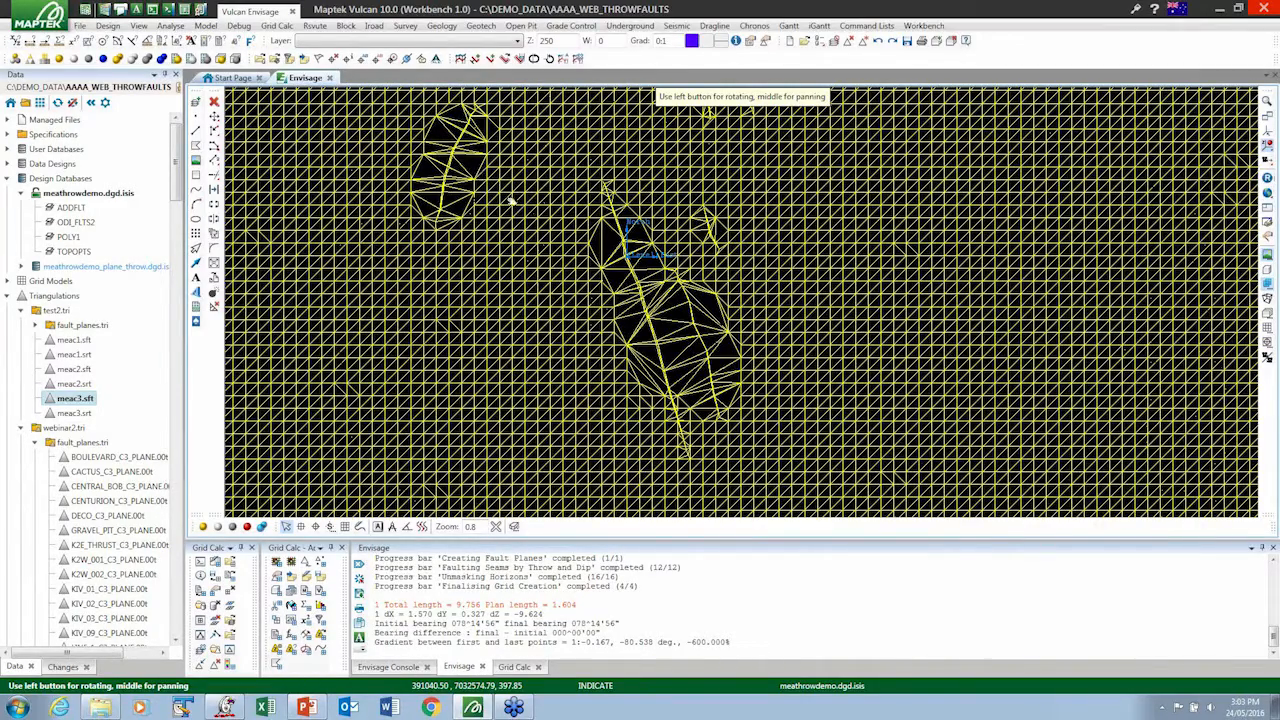
{"action": "scroll", "coordinate": [511, 200], "scroll_direction": "down", "scroll_amount": 3}
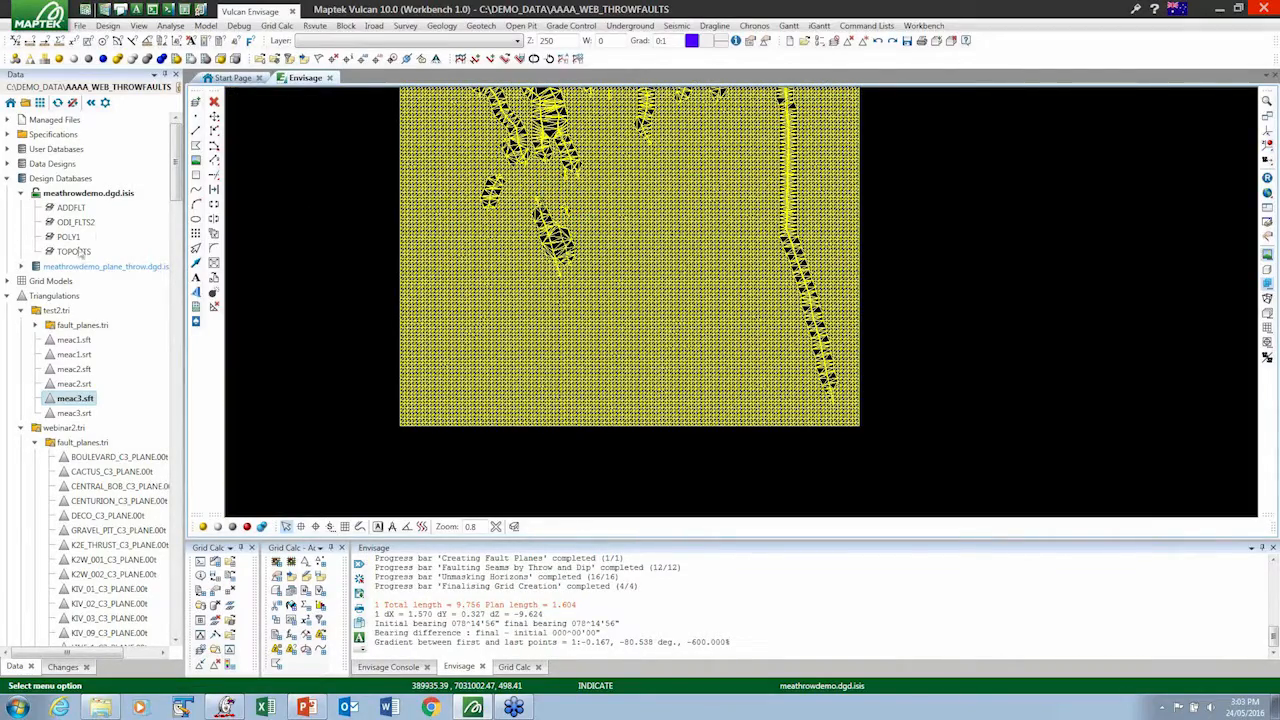
- Load the ODI_FLTS2 fault layer from meathrowdemo.dgd.isis over the meac3.sft wireframe
{"action": "mouse_move", "coordinate": [69, 268]}
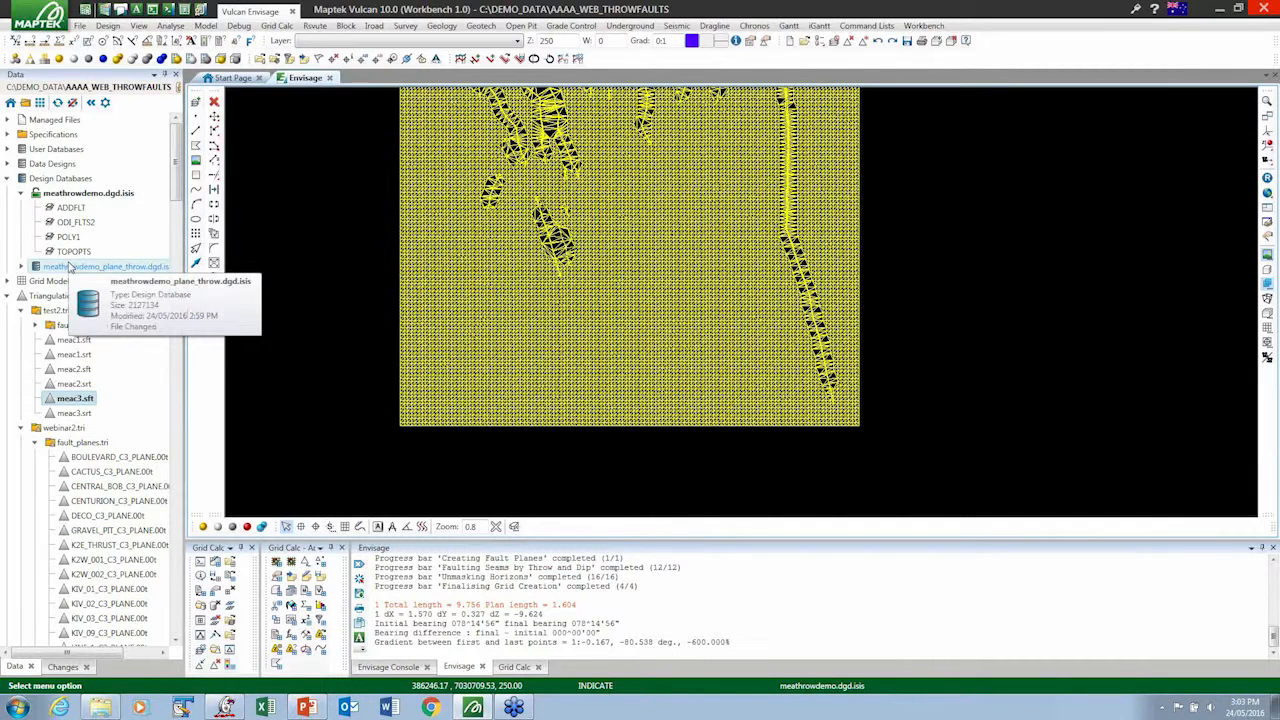
{"action": "left_click", "coordinate": [77, 221]}
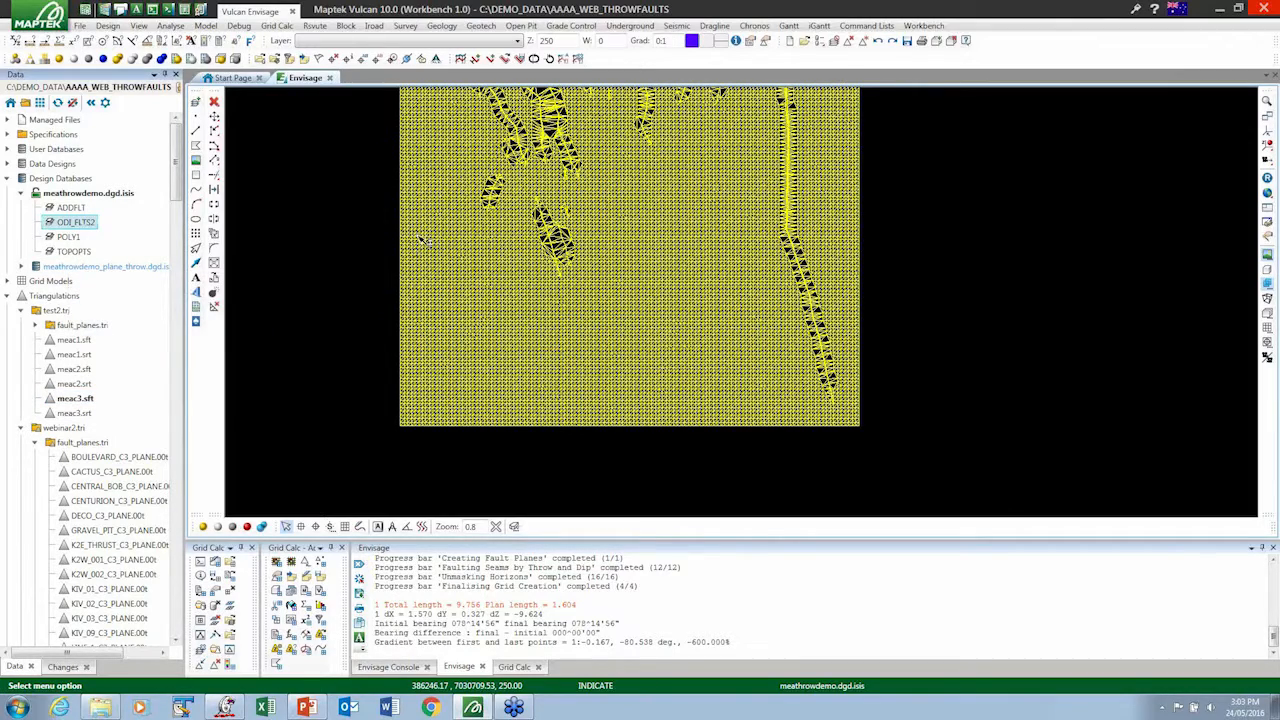
{"action": "scroll", "coordinate": [610, 255], "scroll_direction": "up", "scroll_amount": 2}
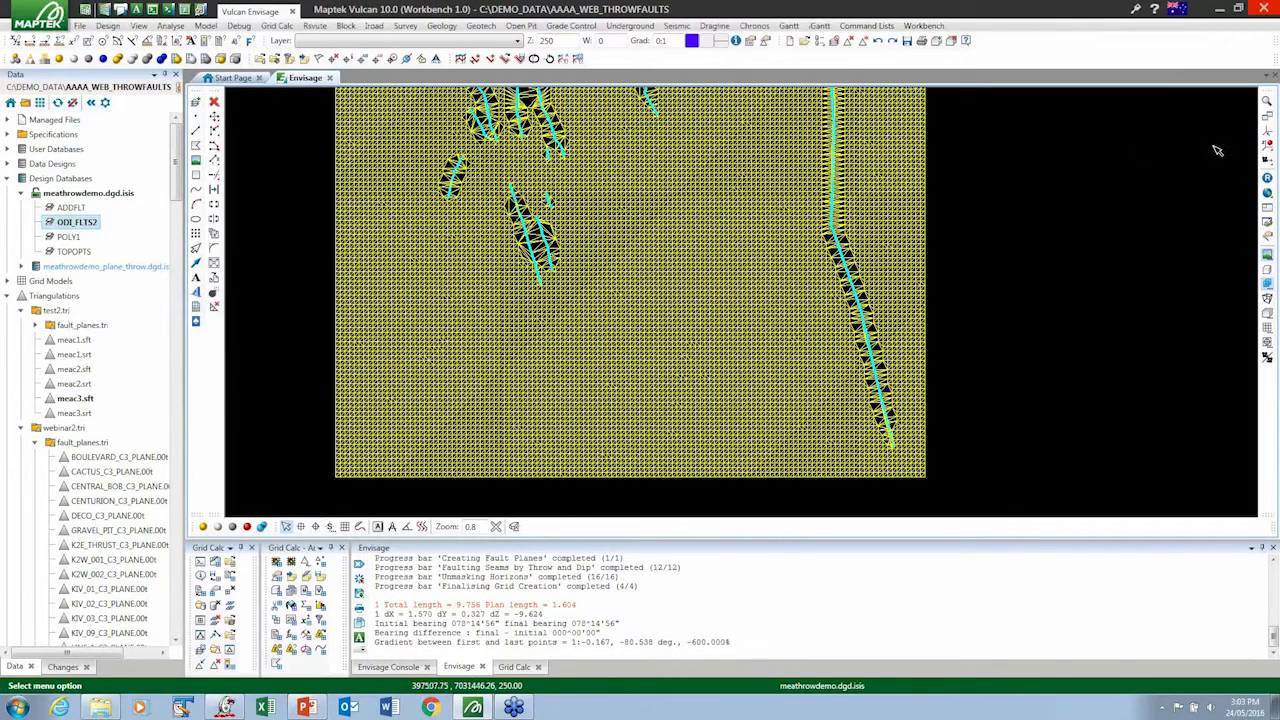
- Rotate the combined view to compare the ODI_FLTS2 fault strings with the faulted meac3.sft mesh in 3D
{"action": "left_click", "coordinate": [1267, 131]}
{"action": "left_click", "coordinate": [604, 222]}
{"action": "left_click_drag", "start_coordinate": [657, 274], "coordinate": [590, 338]}
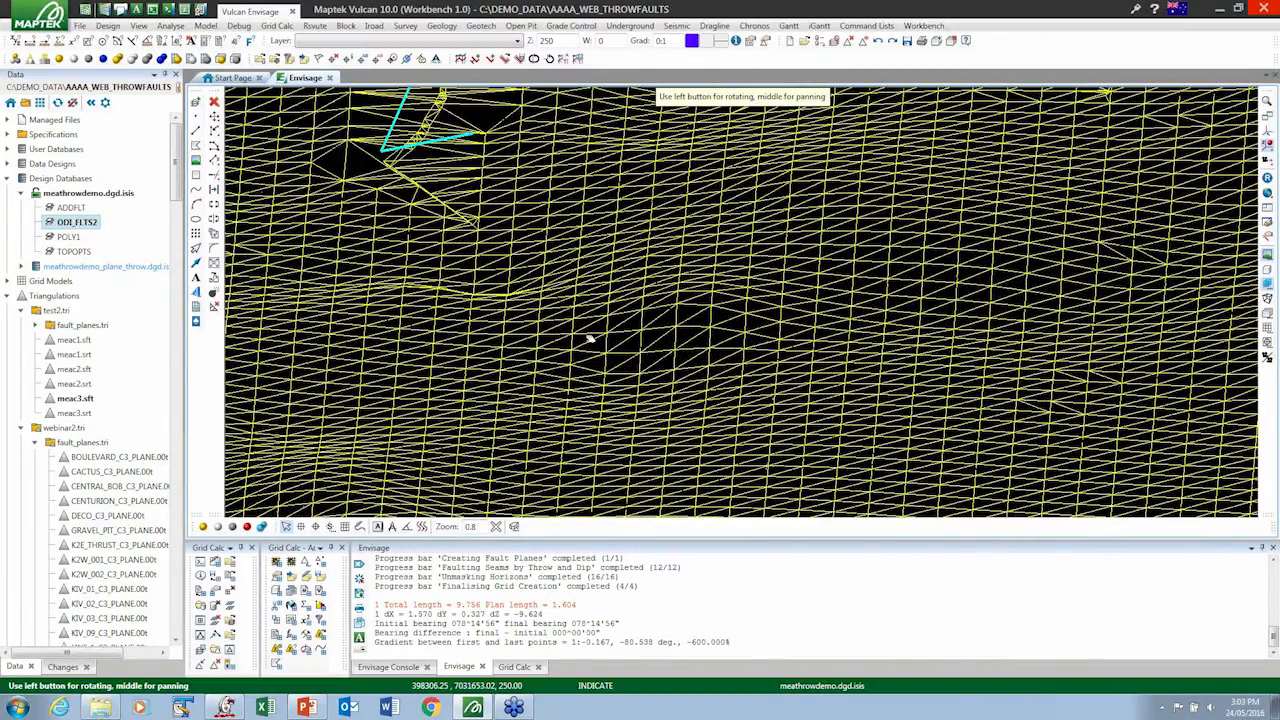
{"action": "scroll", "coordinate": [590, 340], "scroll_direction": "down", "scroll_amount": 3}
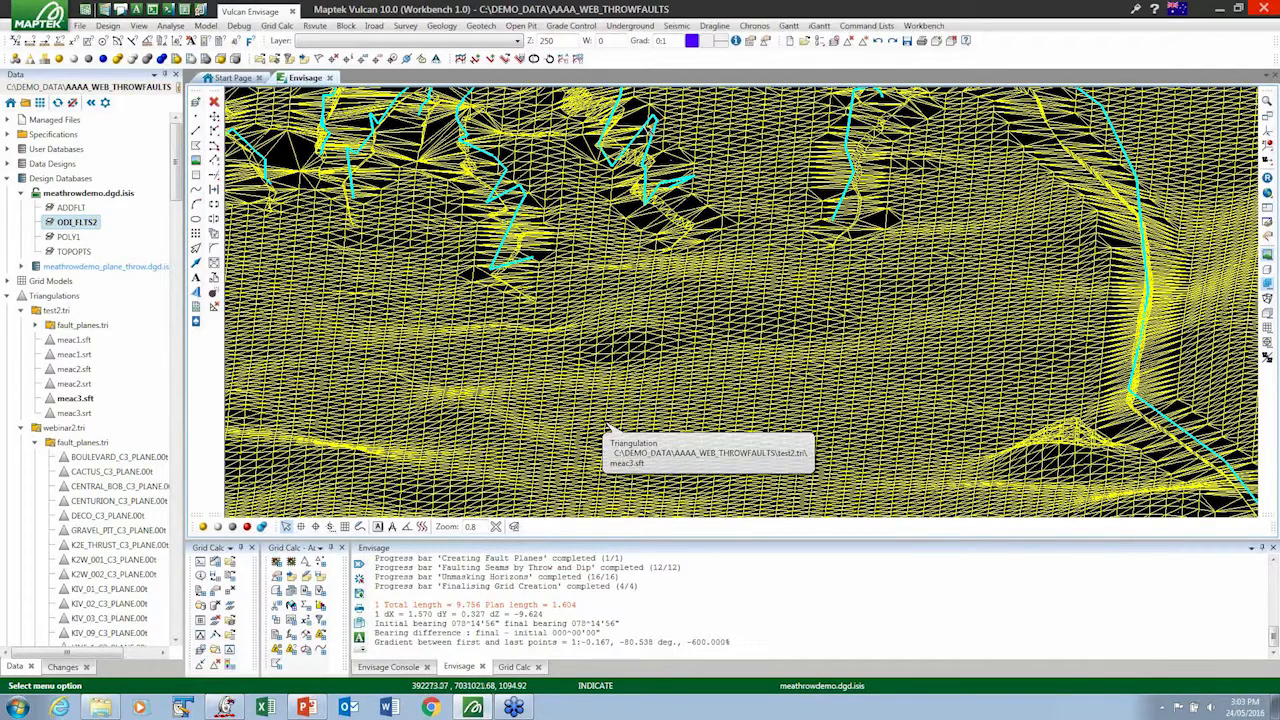
- Set the drawing colour to red and the line style to a thicker solid line
{"action": "left_click", "coordinate": [692, 42]}
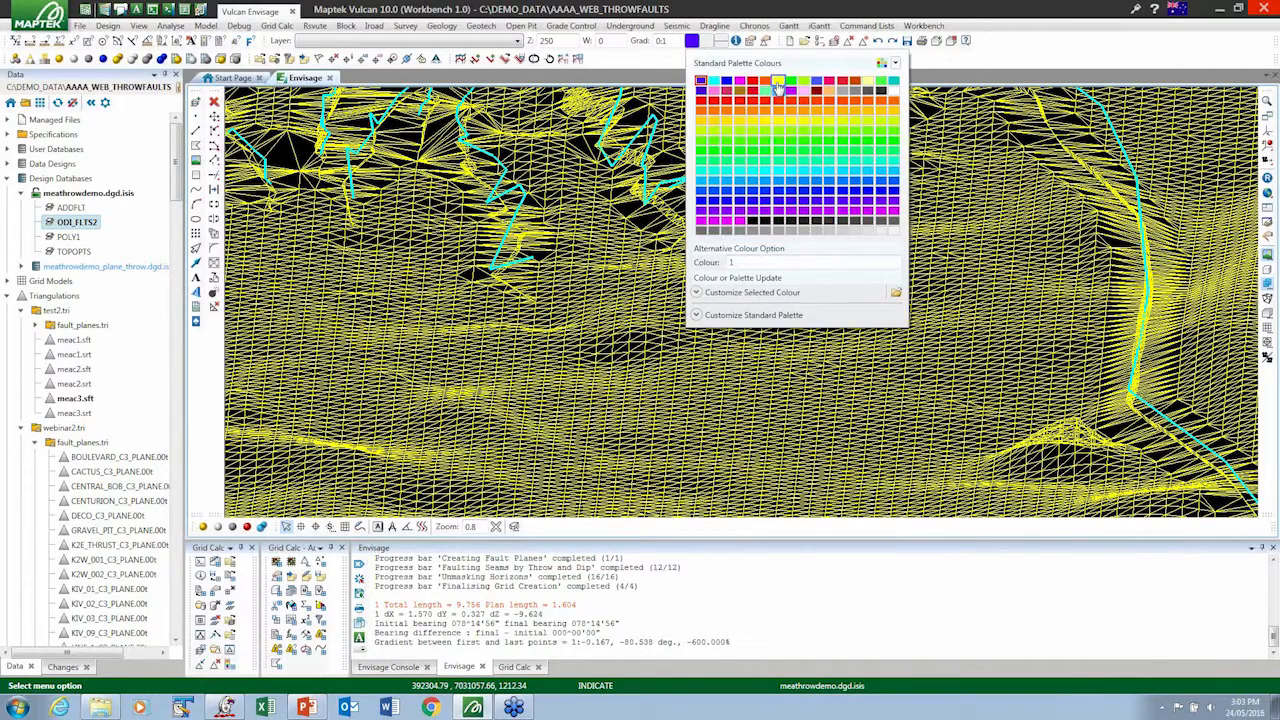
{"action": "left_click", "coordinate": [752, 81]}
{"action": "left_click", "coordinate": [720, 41]}
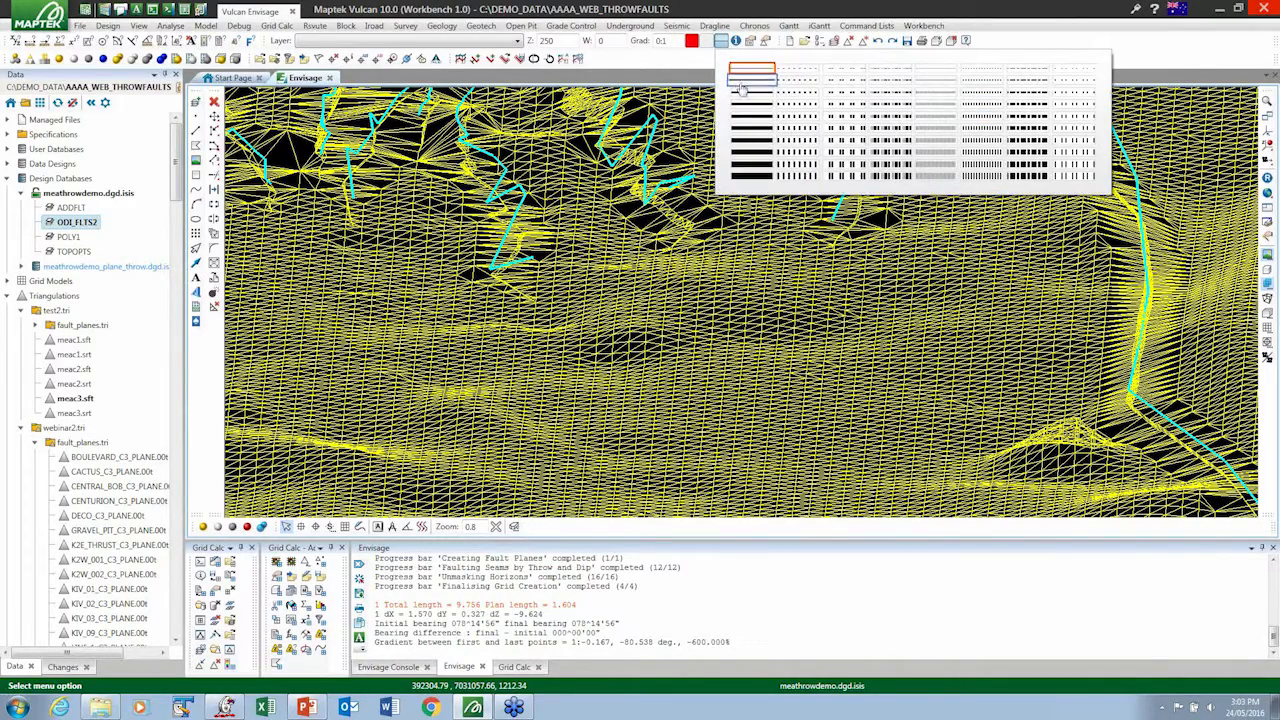
{"action": "left_click", "coordinate": [740, 94]}
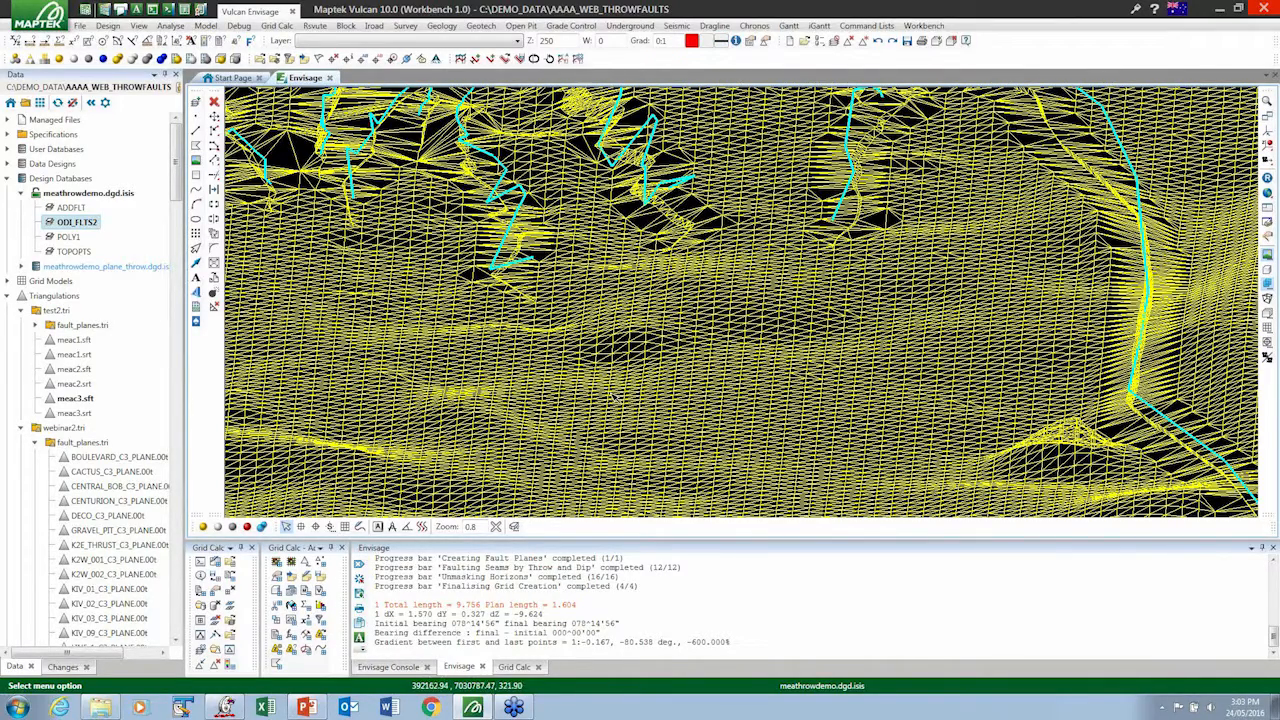
- With object snapping on, digitise a short curved fault line in layer ODI_FLTS2 on the unfaulted mesh below the existing fault strings
{"action": "left_click", "coordinate": [300, 526]}
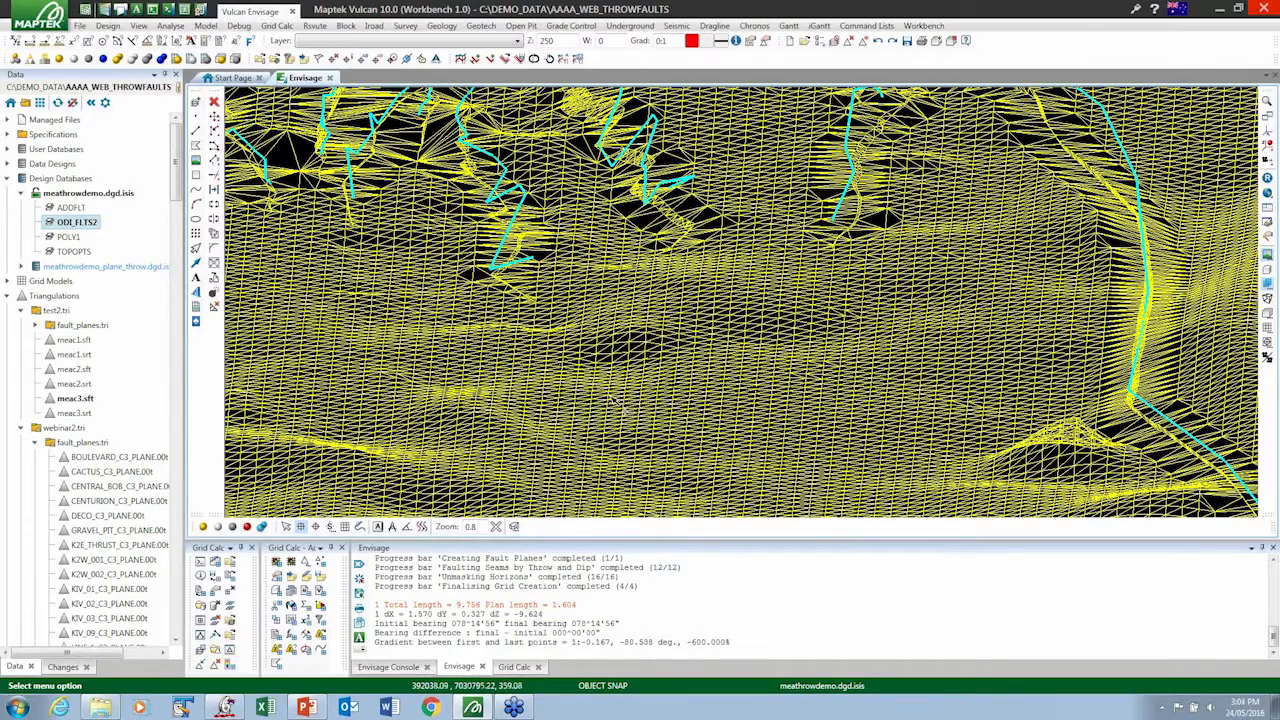
{"action": "left_click_drag", "start_coordinate": [643, 383], "coordinate": [618, 432]}
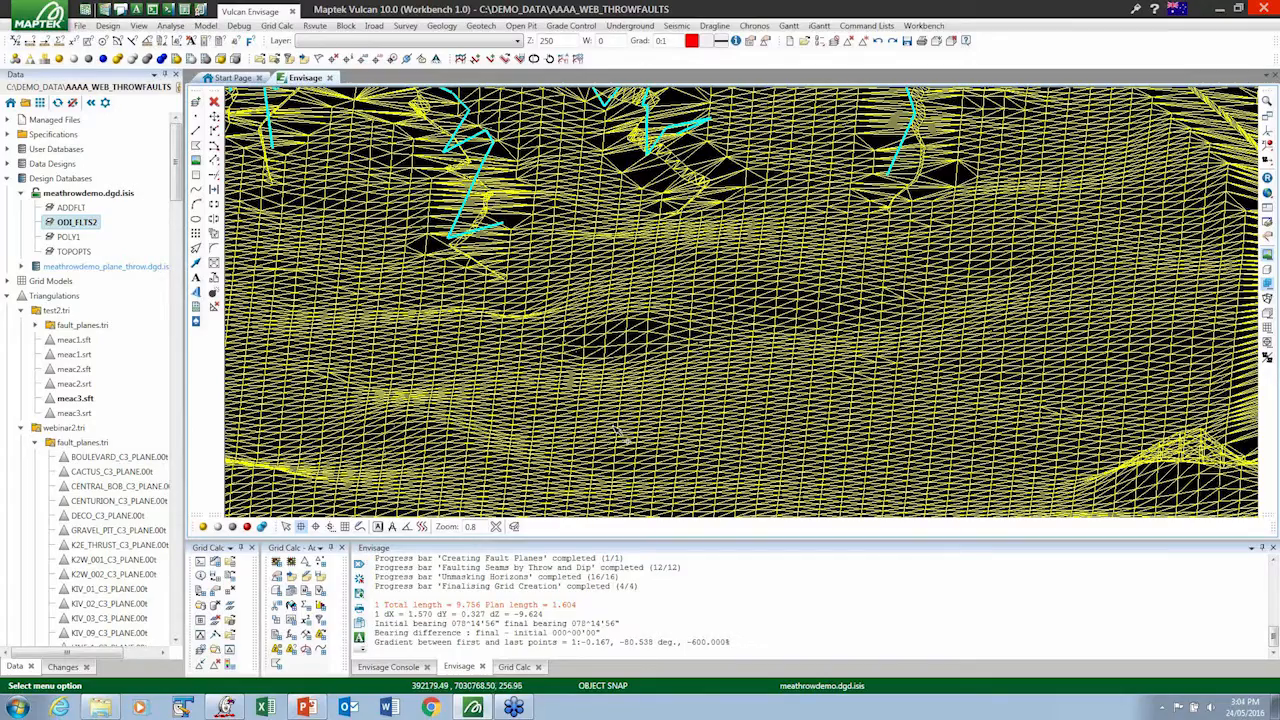
{"action": "right_click", "coordinate": [571, 272]}
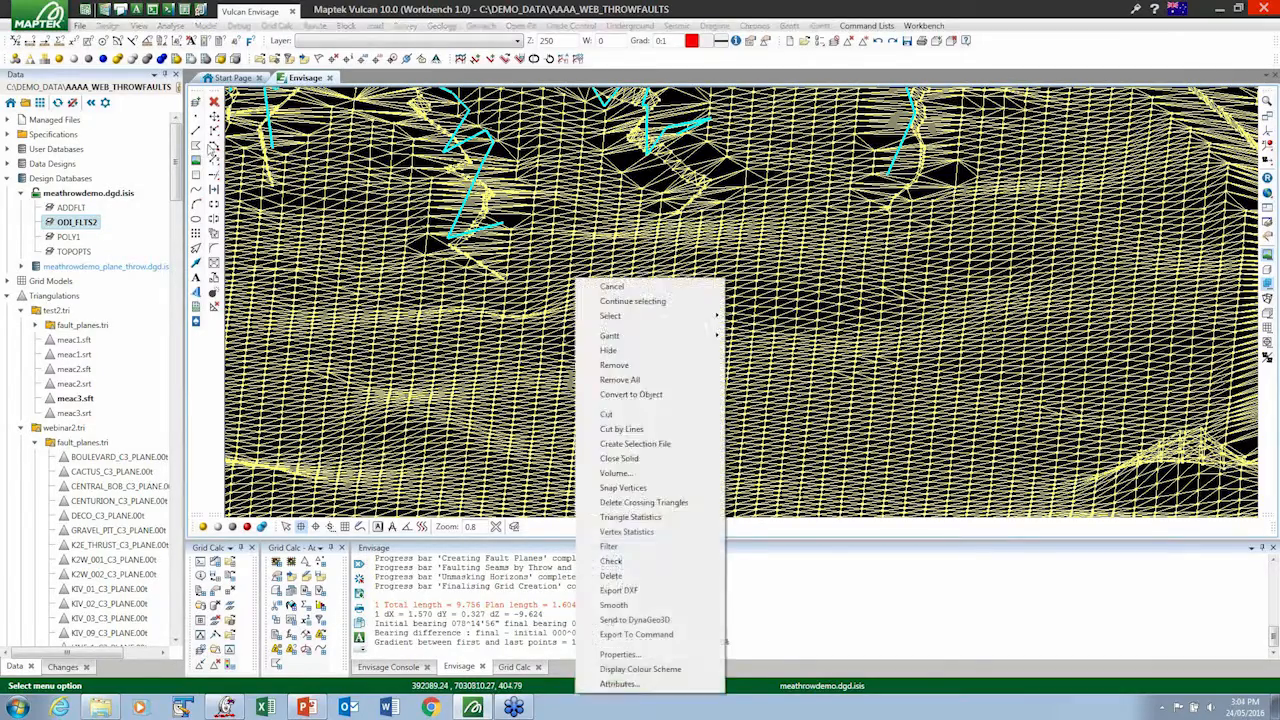
{"action": "left_click", "coordinate": [605, 296]}
{"action": "left_click", "coordinate": [716, 347]}
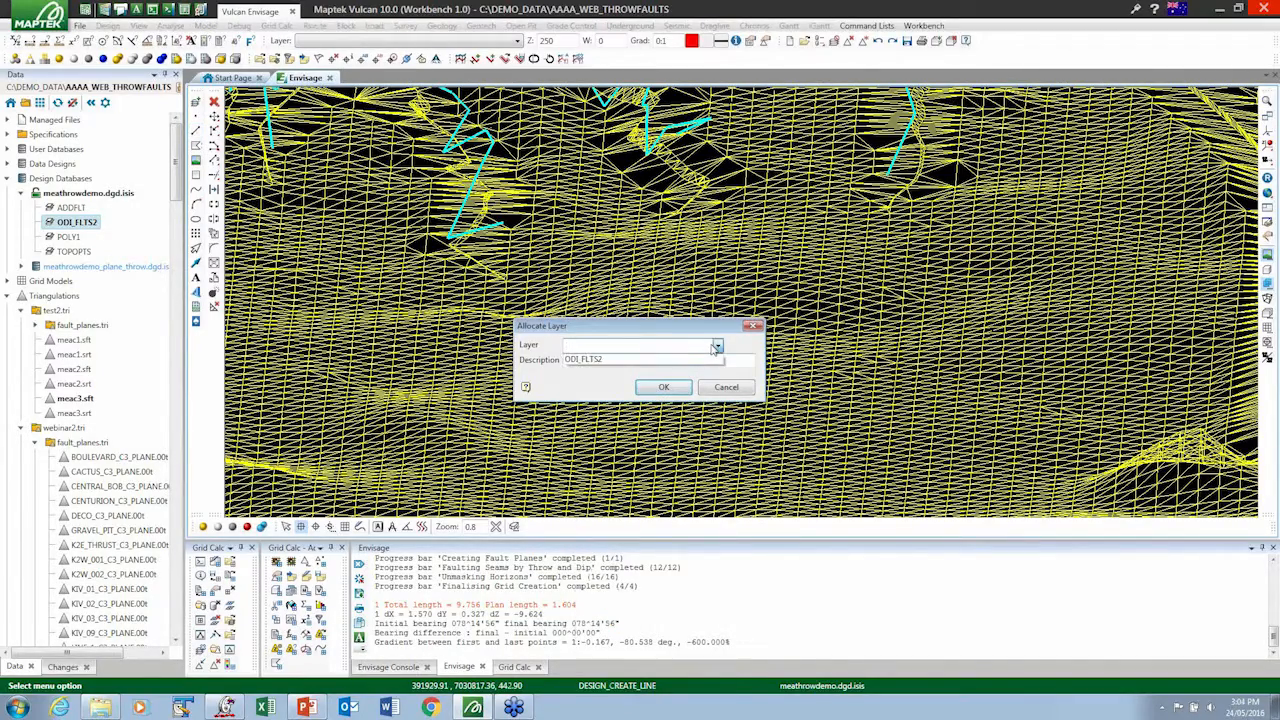
{"action": "left_click", "coordinate": [615, 358]}
{"action": "left_click", "coordinate": [663, 389]}
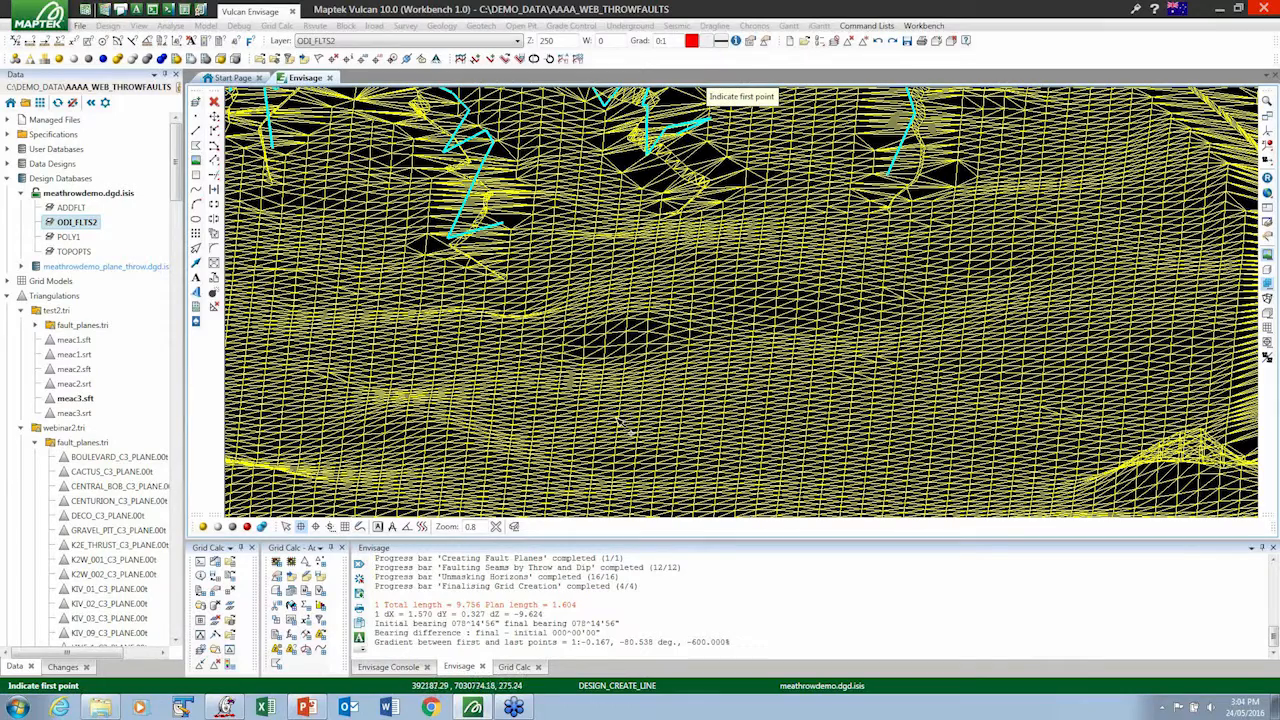
{"action": "left_click", "coordinate": [619, 423]}
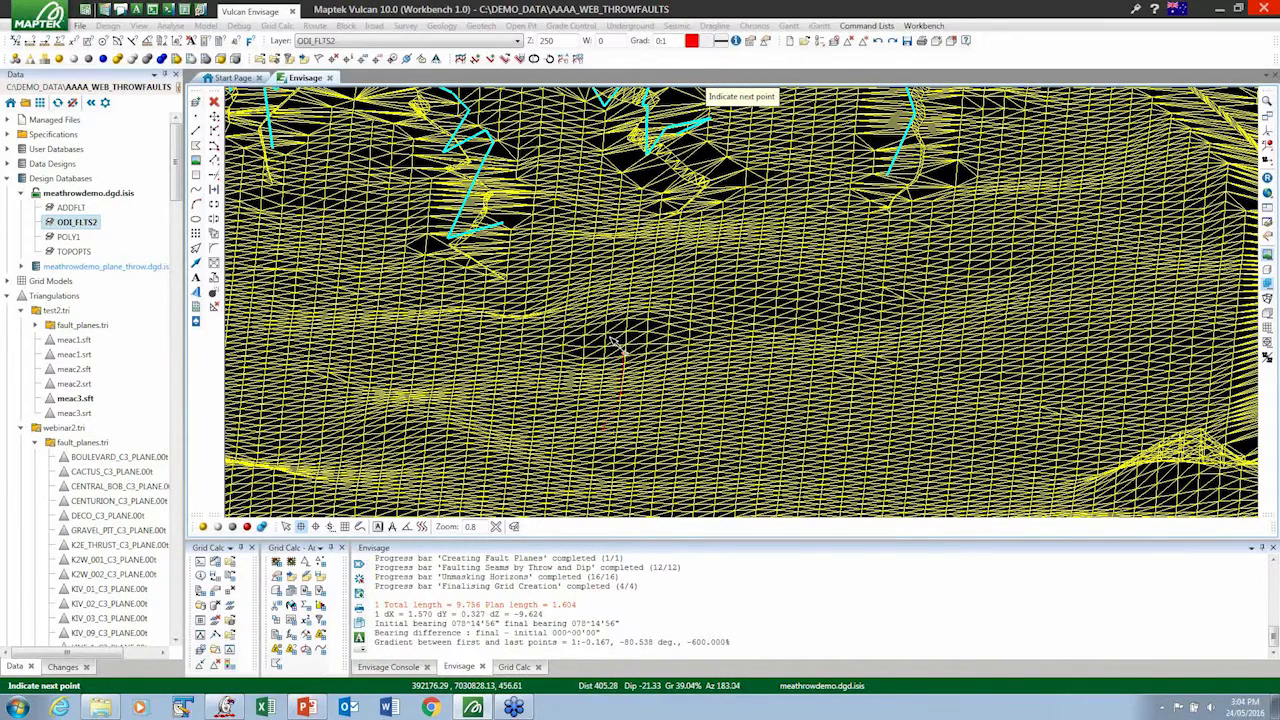
{"action": "left_click", "coordinate": [546, 317]}
{"action": "right_click", "coordinate": [548, 320]}
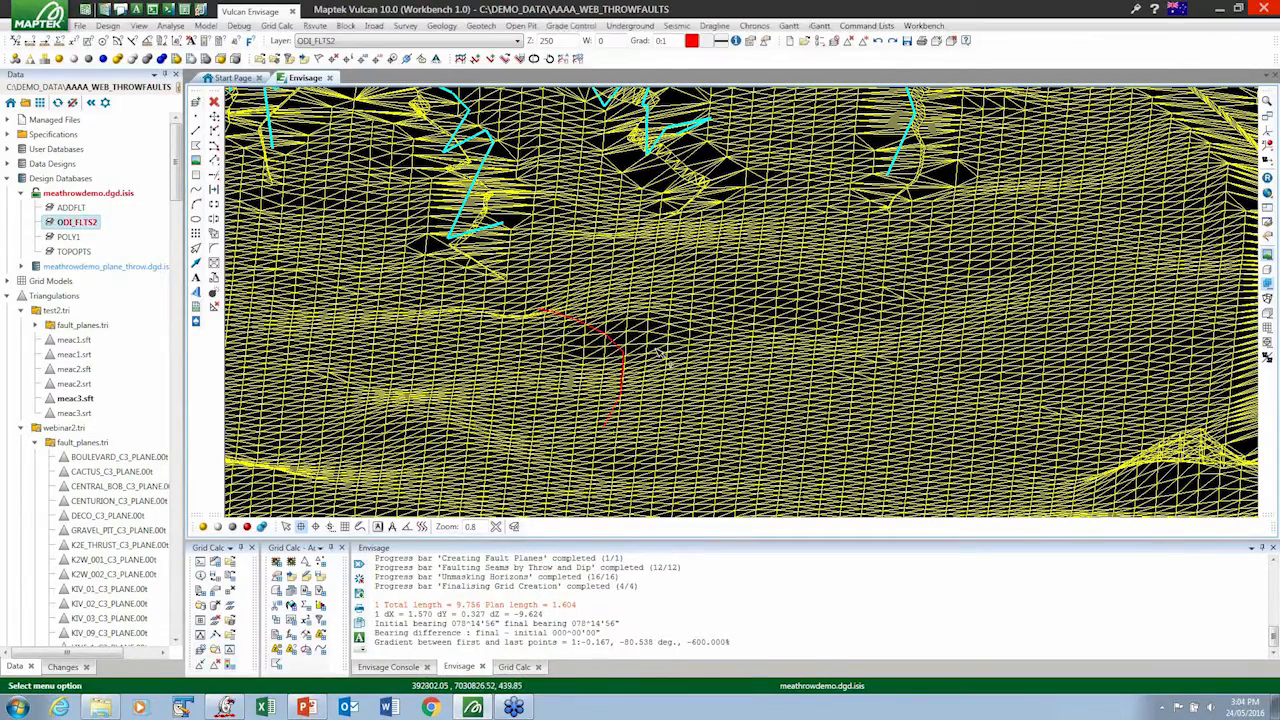
- Remove the meac3.sft triangulation from the view and label the new fault line's points with their W values
{"action": "scroll", "coordinate": [653, 344], "scroll_direction": "up", "scroll_amount": 3}
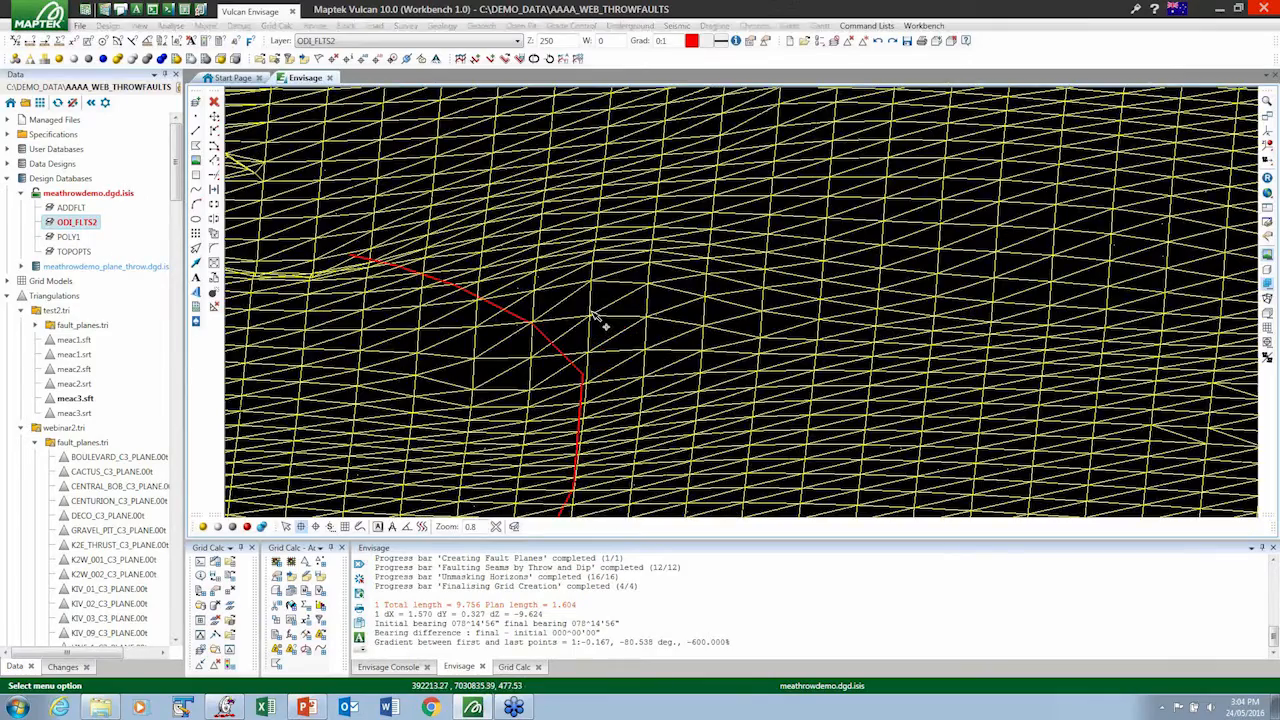
{"action": "right_click", "coordinate": [591, 316]}
{"action": "left_click", "coordinate": [630, 366]}
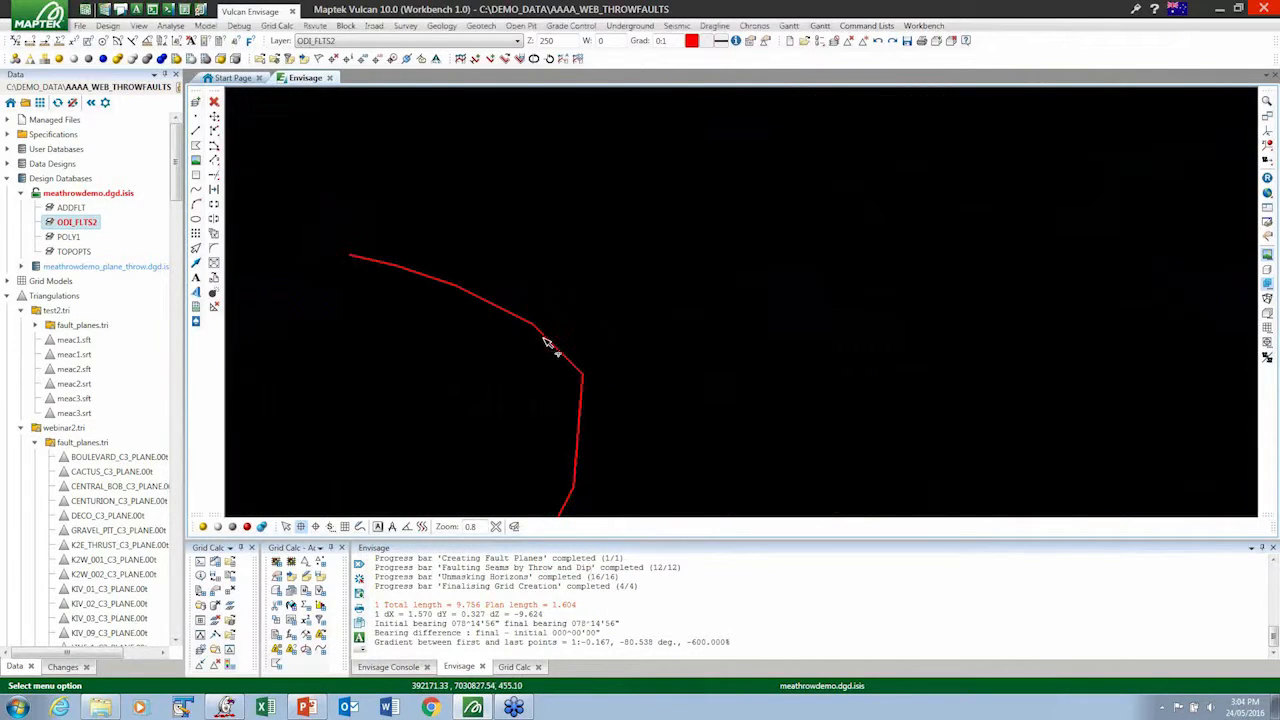
{"action": "right_click", "coordinate": [547, 340]}
{"action": "mouse_move", "coordinate": [581, 486]}
{"action": "left_click", "coordinate": [721, 496]}
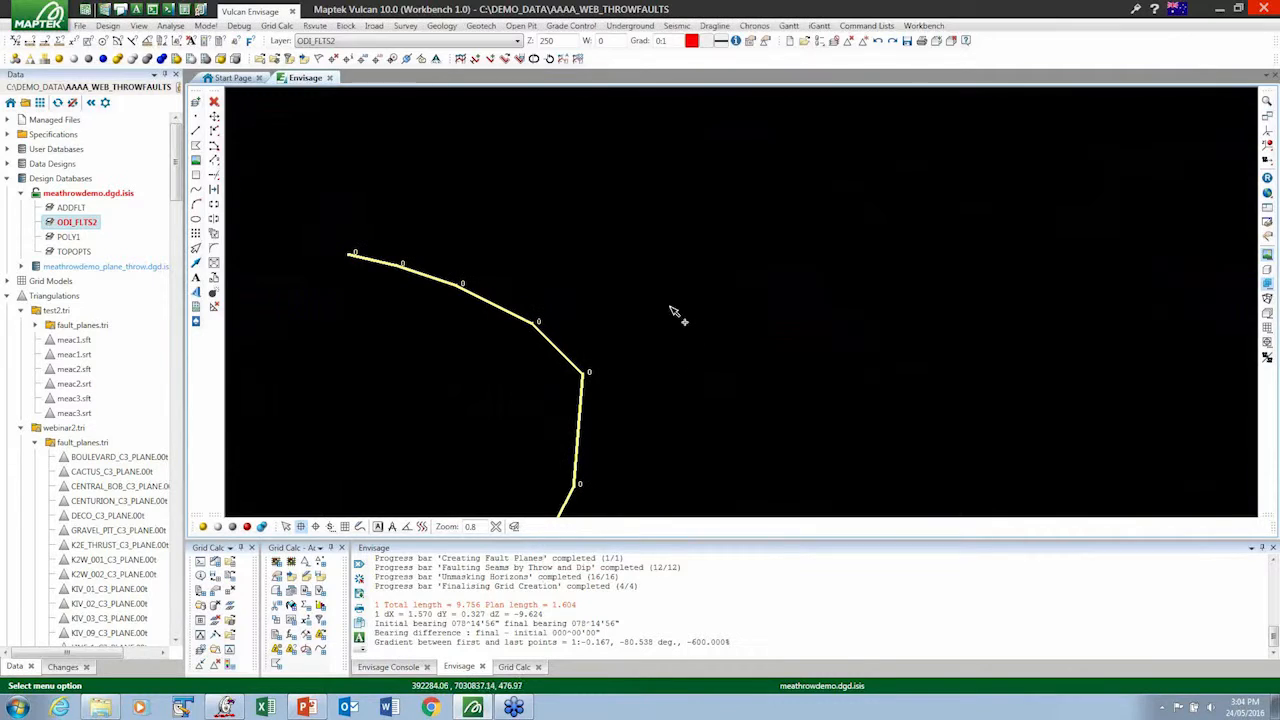
- Set the W tag of the new fault line to 40 and update the W values of its points
{"action": "left_click", "coordinate": [108, 25]}
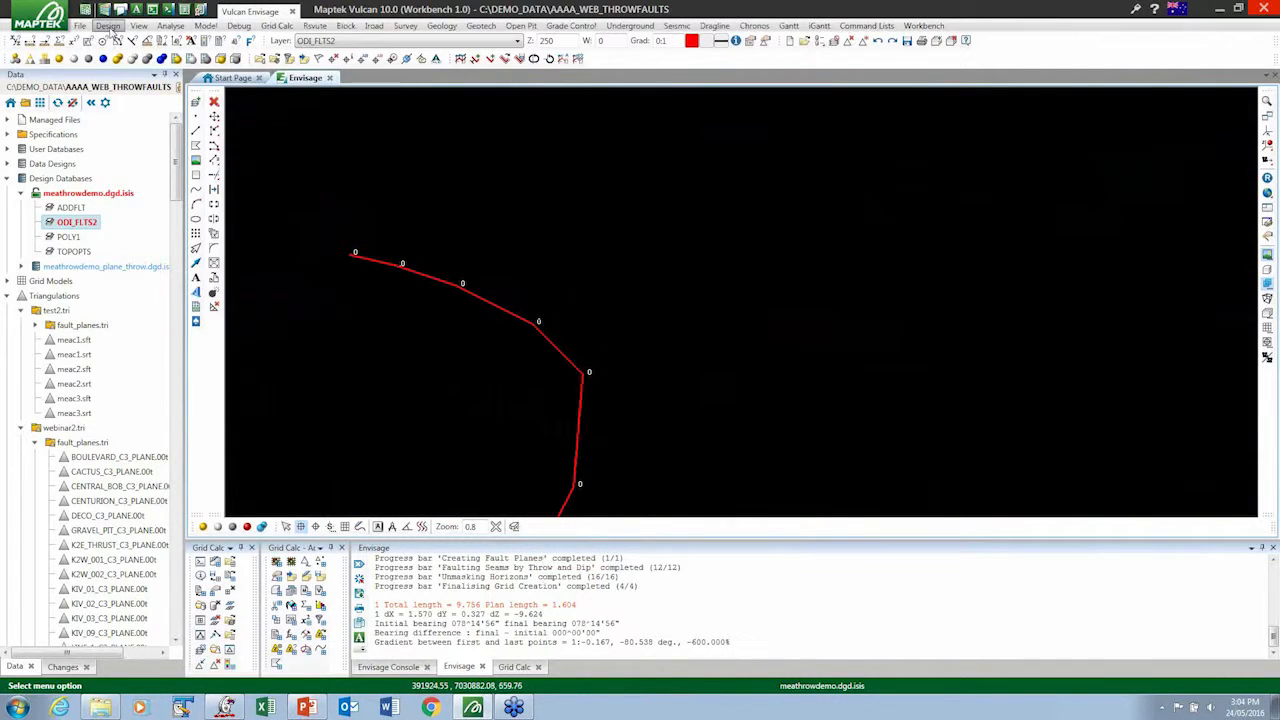
{"action": "mouse_move", "coordinate": [200, 206]}
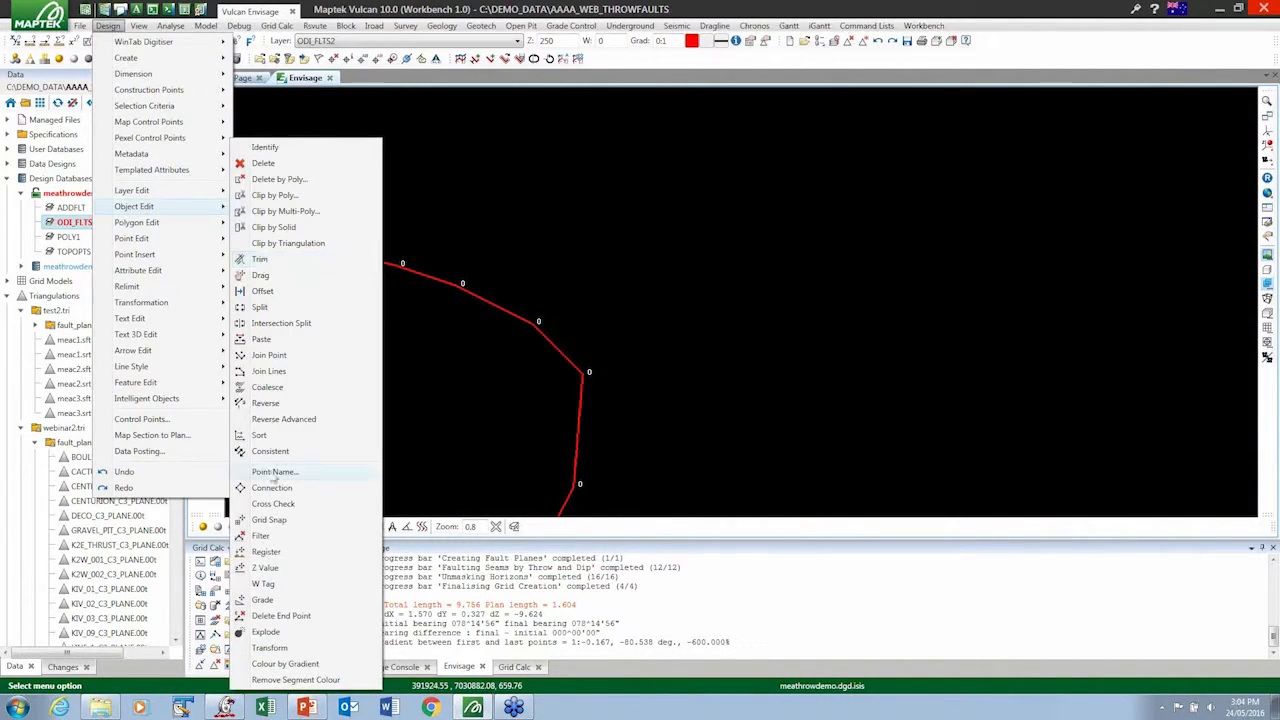
{"action": "left_click", "coordinate": [265, 583]}
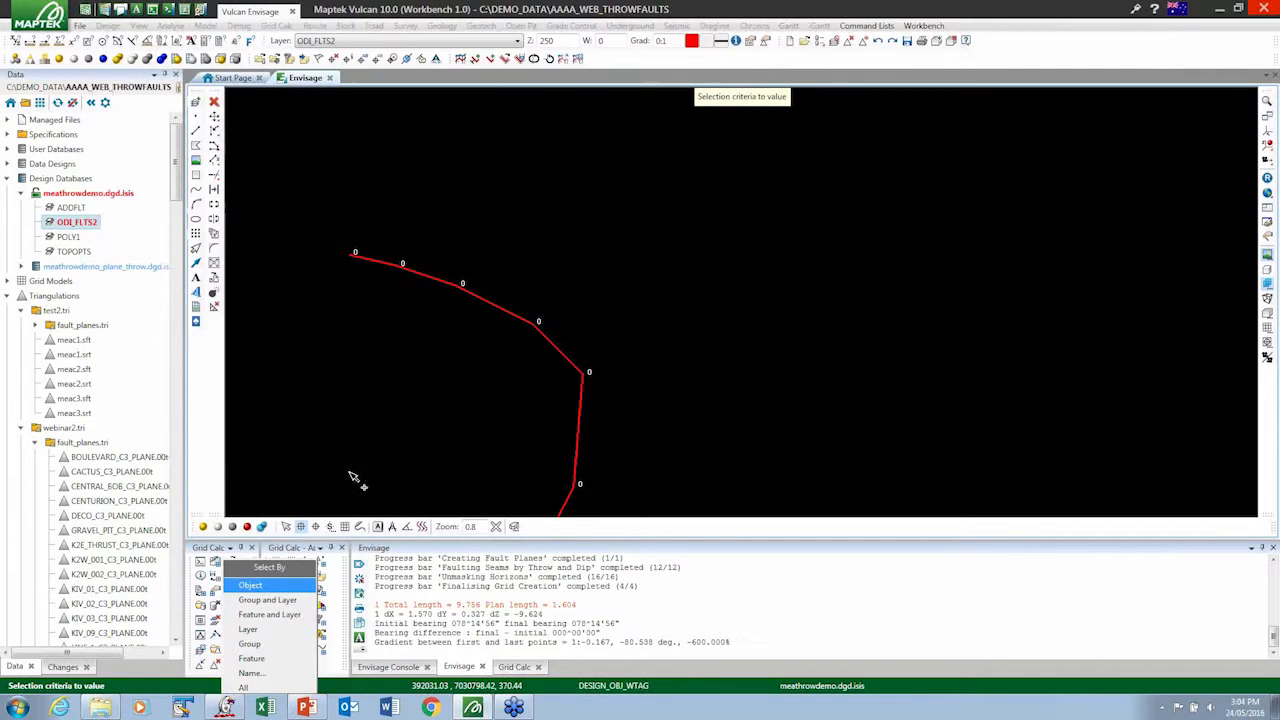
{"action": "left_click", "coordinate": [272, 588]}
{"action": "left_click", "coordinate": [478, 296]}
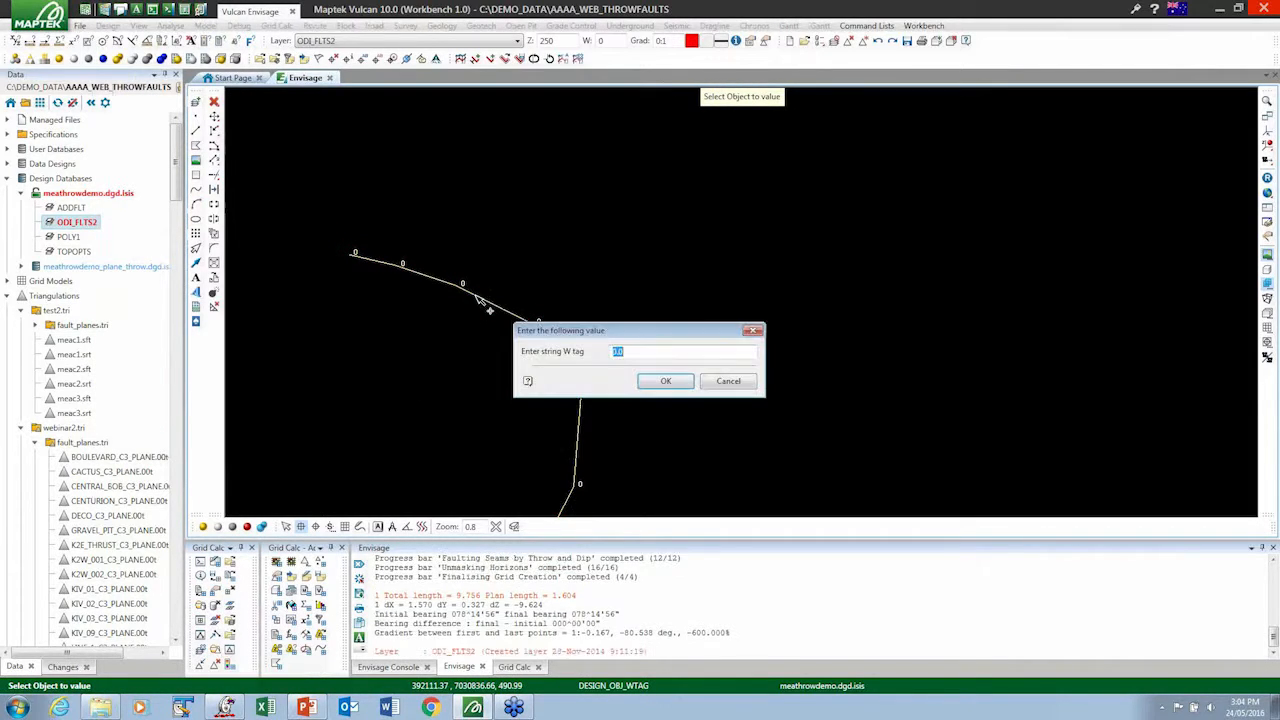
{"action": "type", "text": "40"}
{"action": "left_click", "coordinate": [645, 385]}
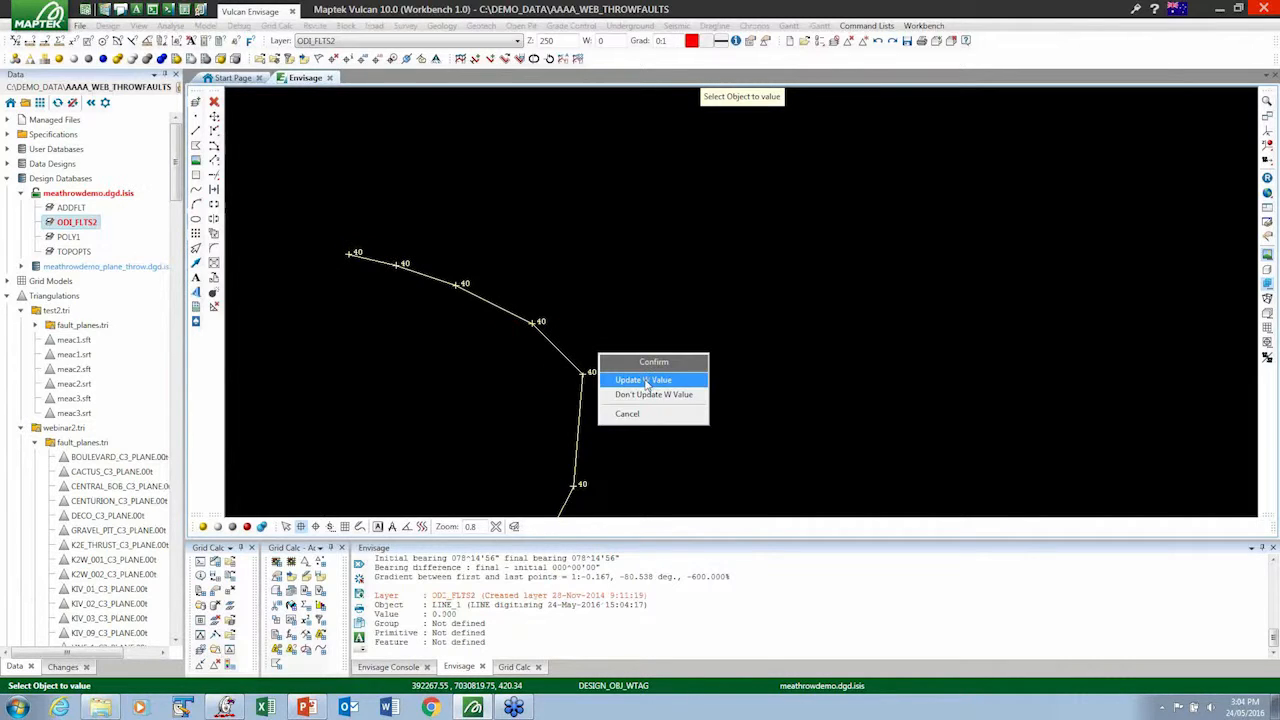
{"action": "left_click", "coordinate": [645, 381]}
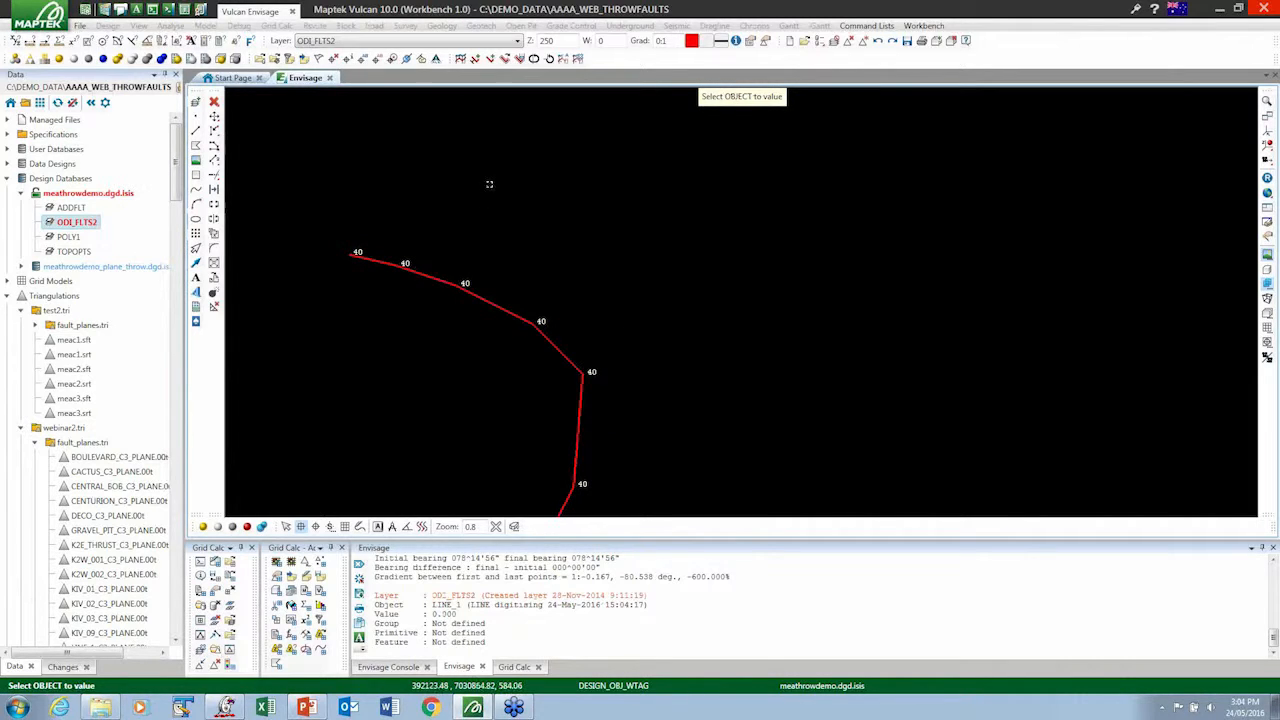
{"action": "right_click", "coordinate": [408, 175]}
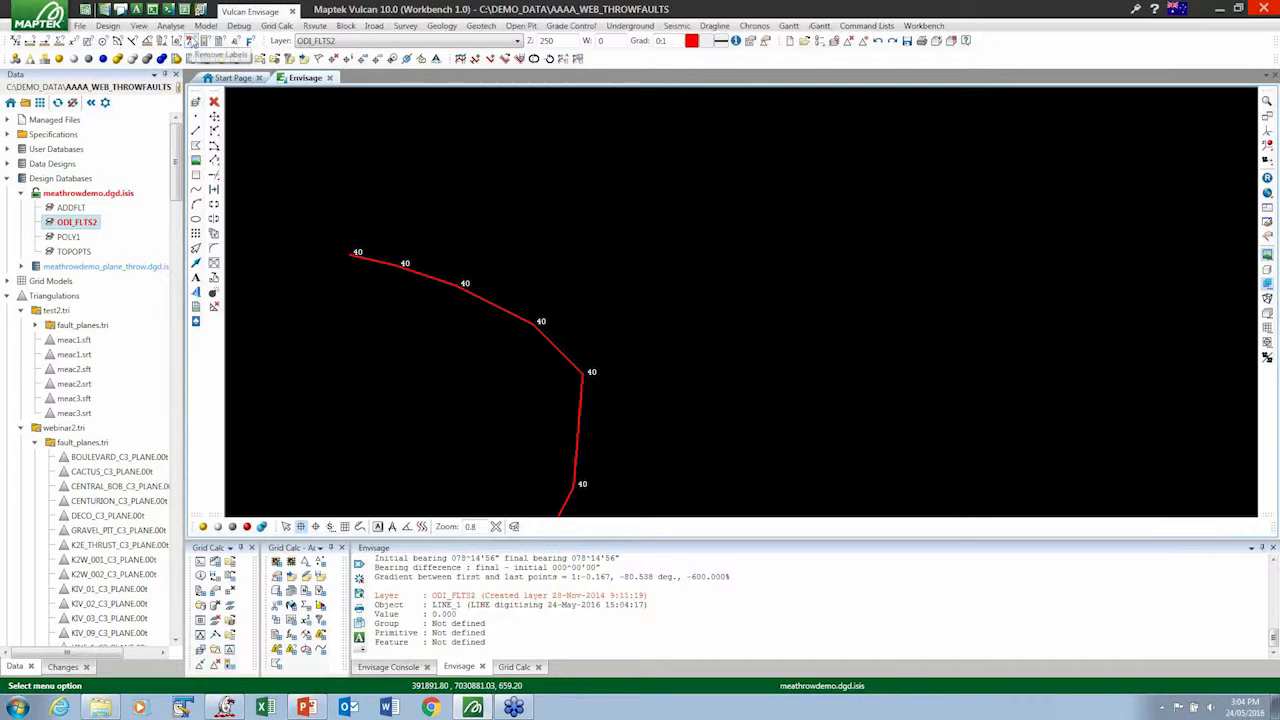
- Set the point names of the new fault line to 120
{"action": "left_click", "coordinate": [108, 25]}
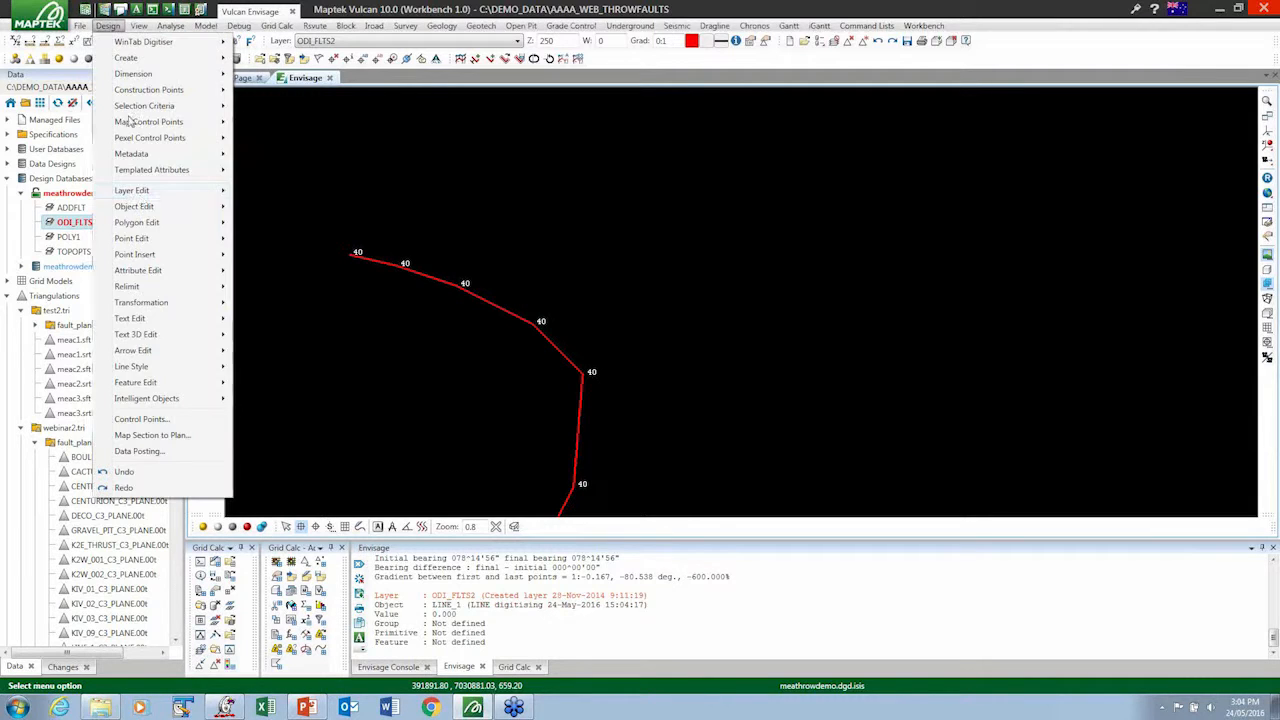
{"action": "mouse_move", "coordinate": [210, 207]}
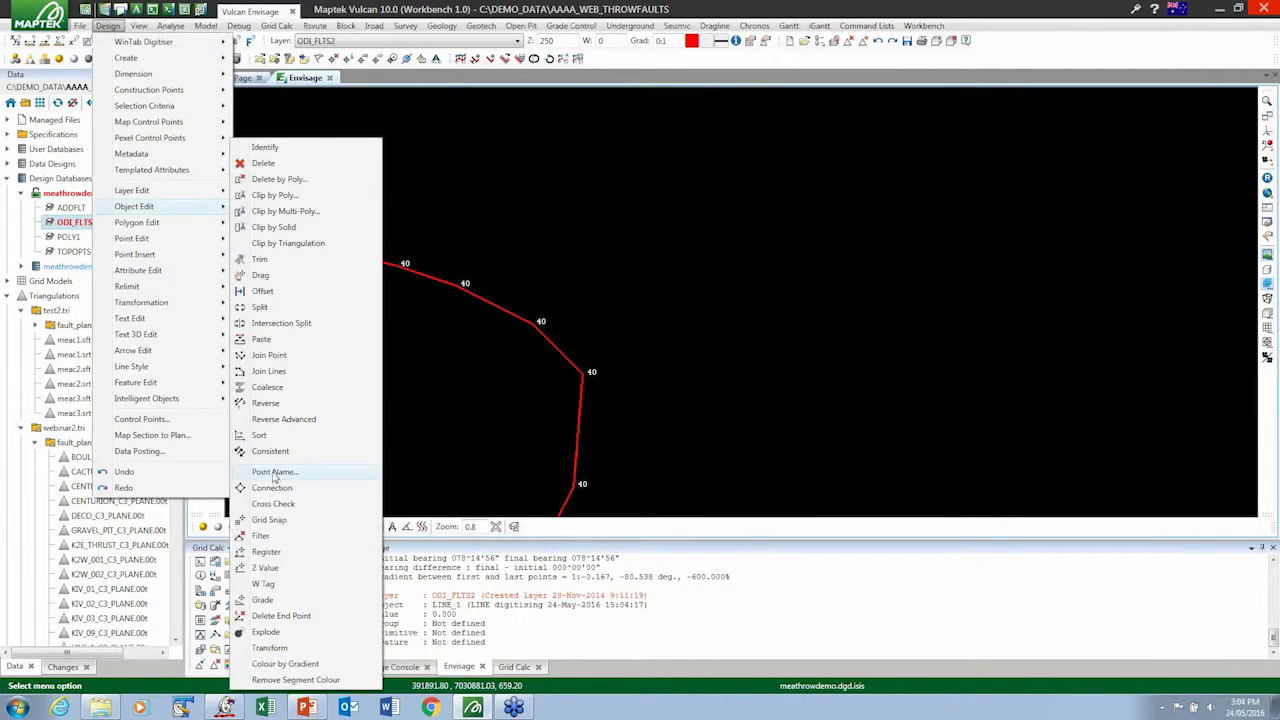
{"action": "left_click", "coordinate": [292, 474]}
{"action": "left_click", "coordinate": [510, 345]}
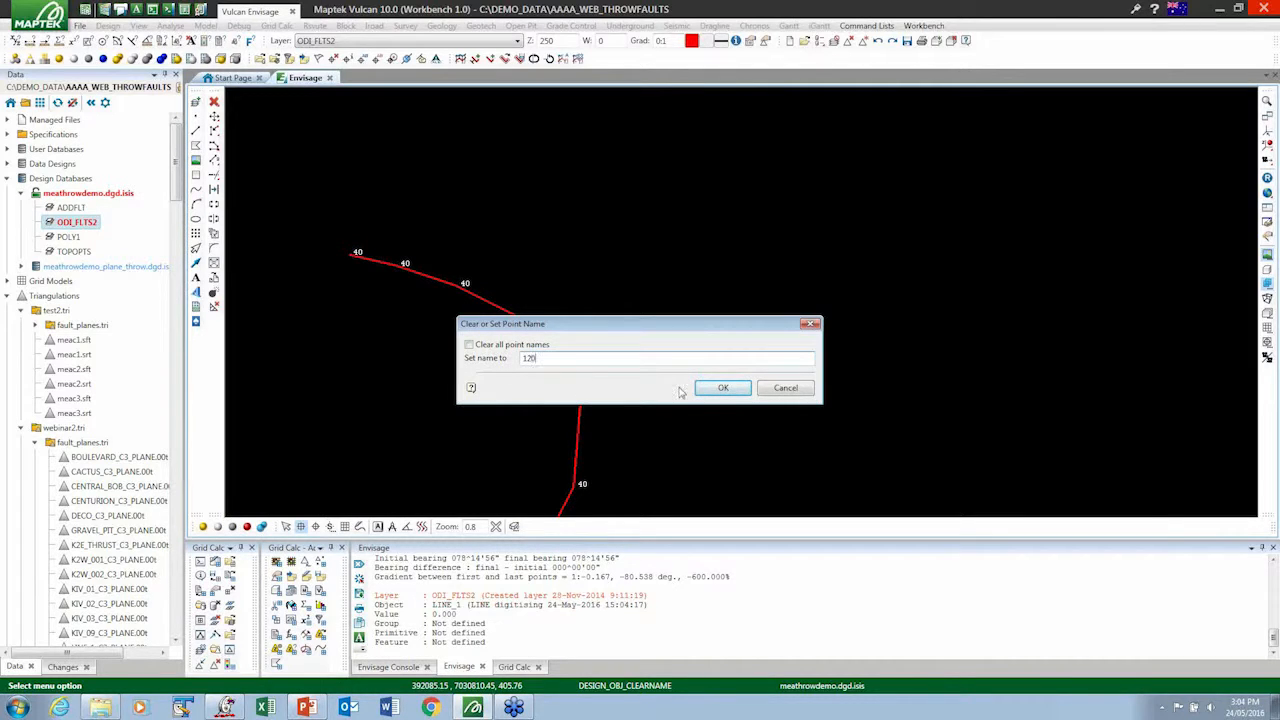
{"action": "left_click", "coordinate": [715, 389]}
{"action": "right_click", "coordinate": [700, 370]}
{"action": "left_click", "coordinate": [563, 355]}
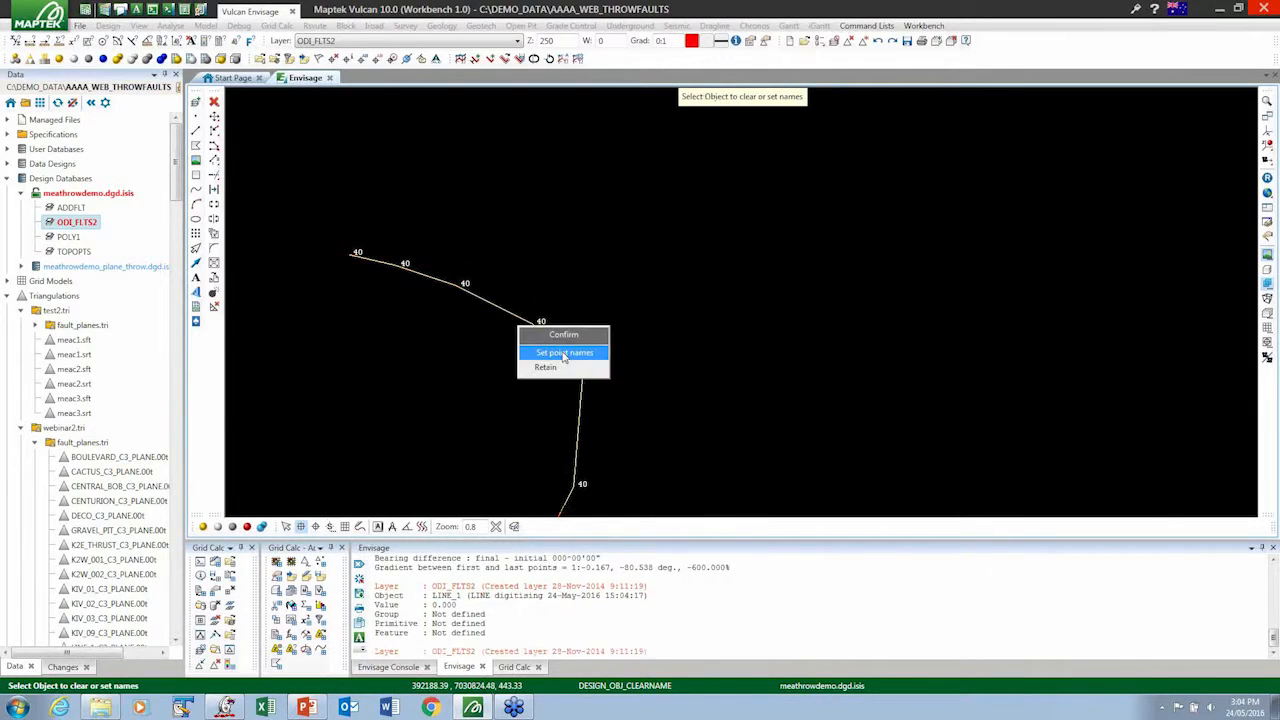
{"action": "left_click", "coordinate": [563, 355]}
{"action": "right_click", "coordinate": [572, 298]}
{"action": "left_click", "coordinate": [519, 316]}
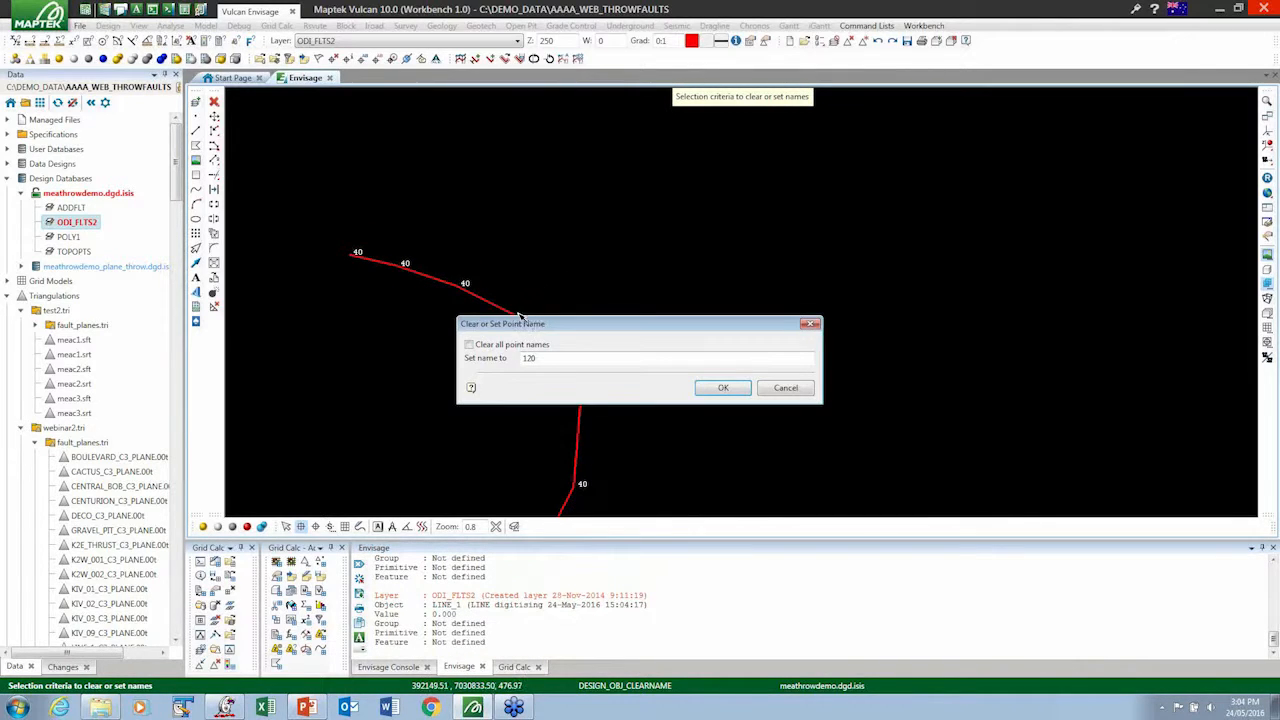
{"action": "key", "text": "Return"}
- Label the new fault line with its point names
{"action": "right_click", "coordinate": [503, 313]}
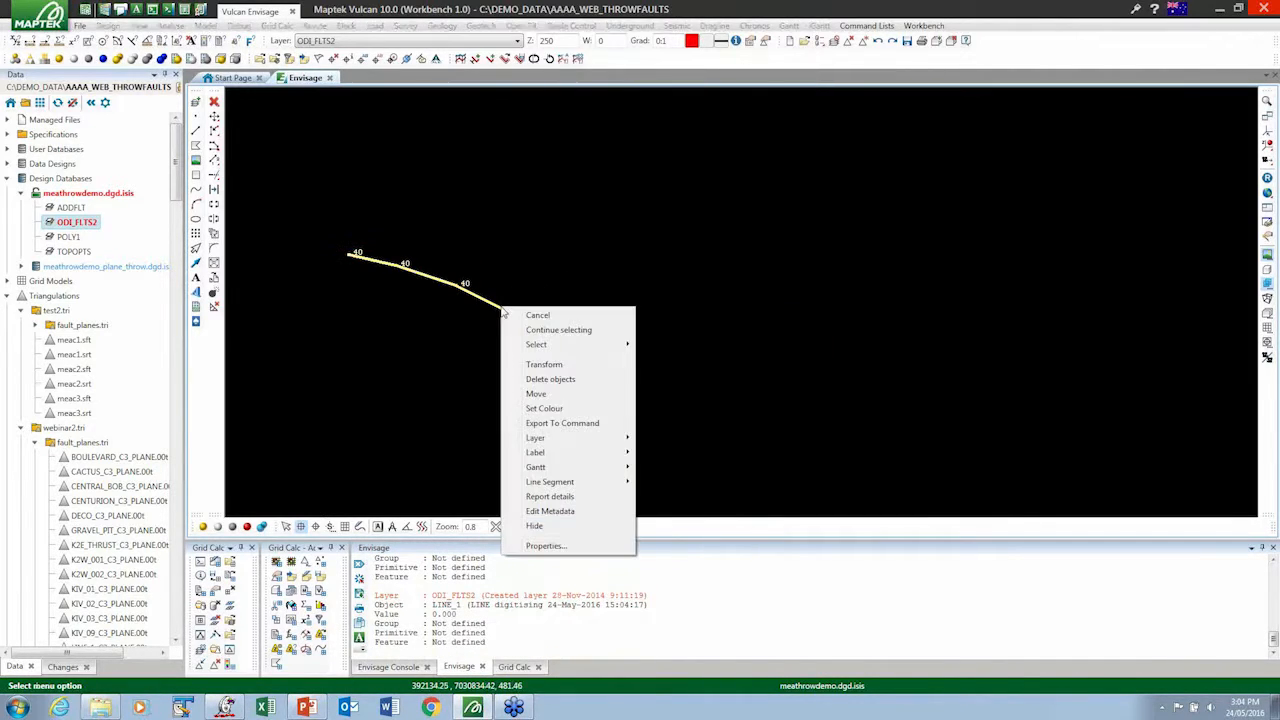
{"action": "mouse_move", "coordinate": [551, 453]}
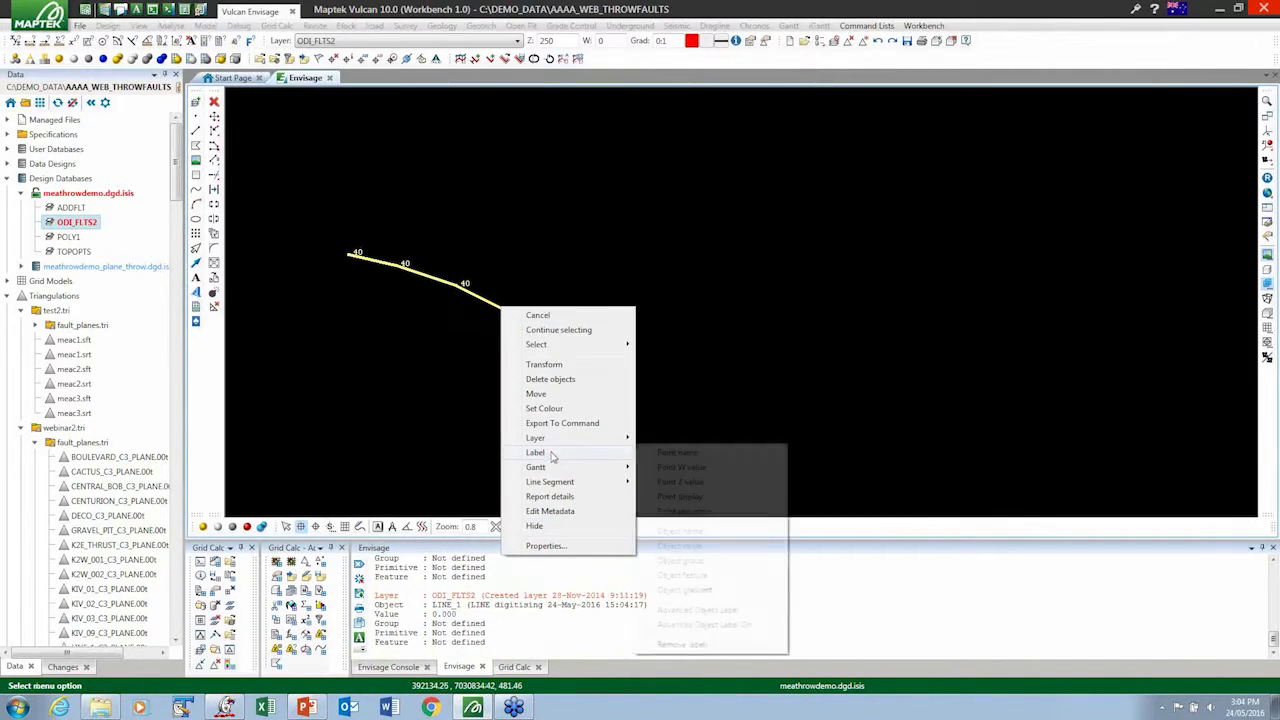
{"action": "left_click", "coordinate": [677, 452]}
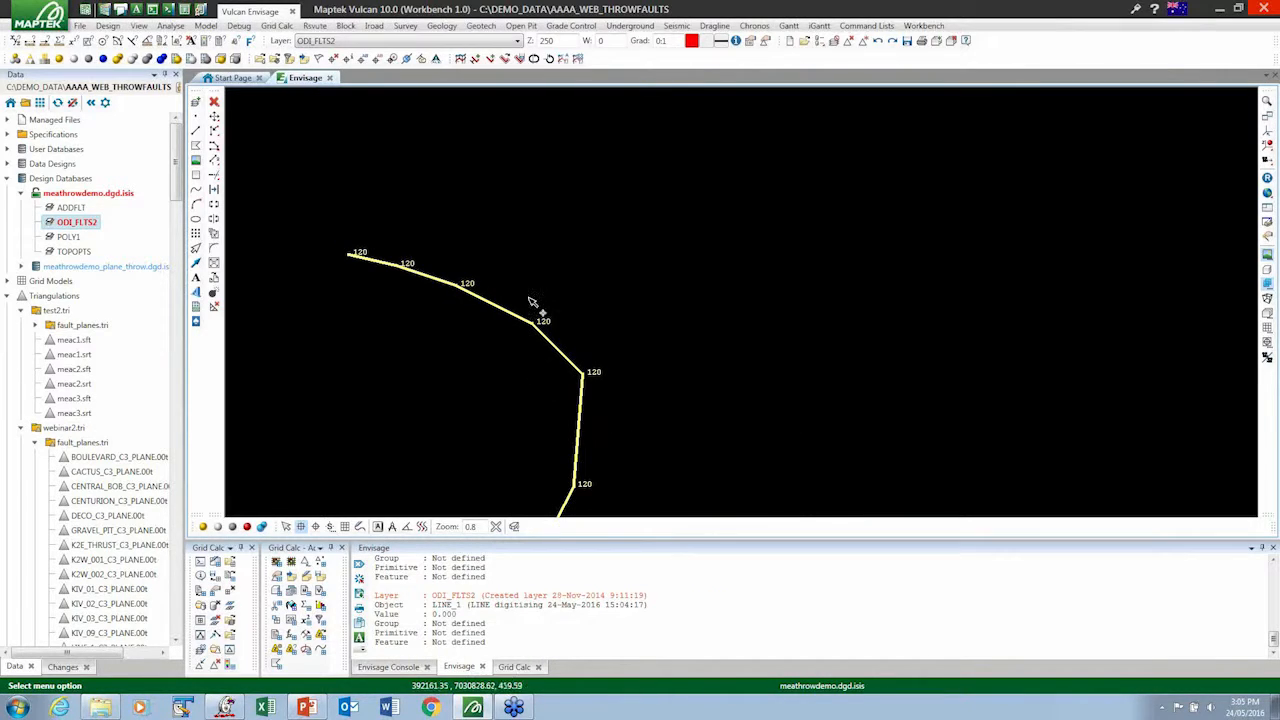
{"action": "scroll", "coordinate": [565, 222], "scroll_direction": "down", "scroll_amount": 3}
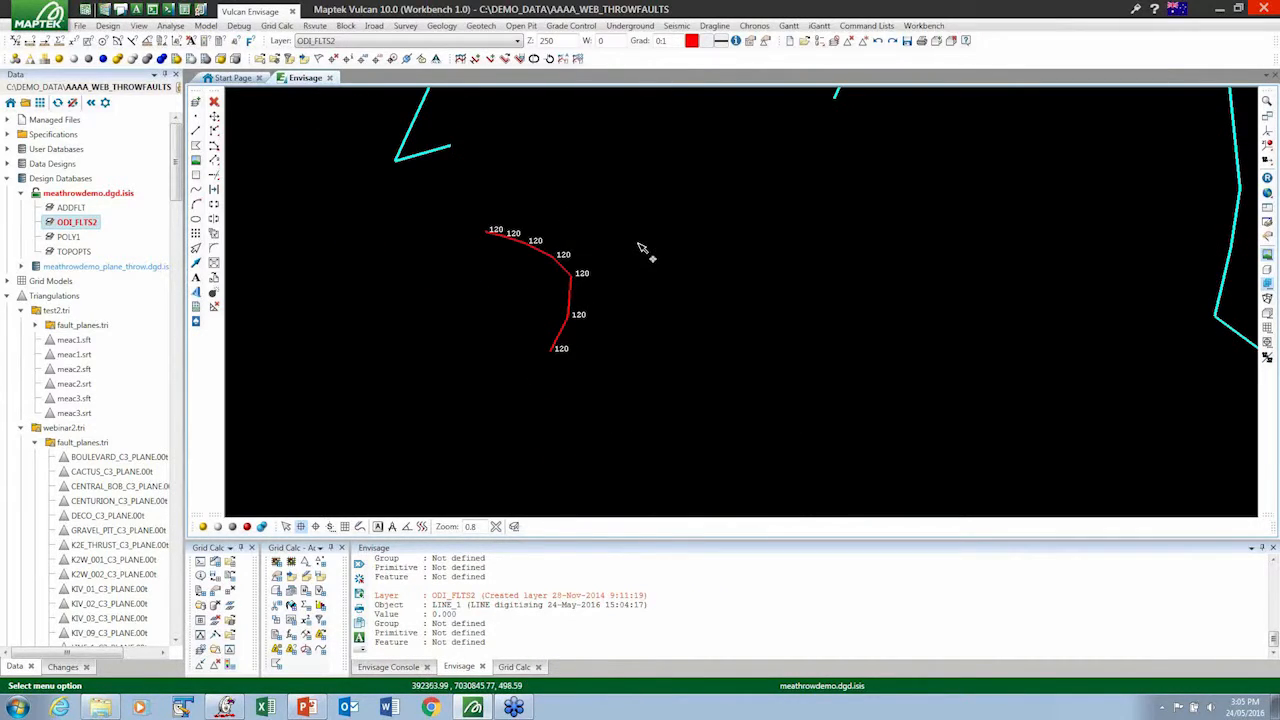
- Save layer ODI_FLTS2 and rerun Model Stratigraphy with the added fault line
{"action": "key", "text": "ctrl+s"}
{"action": "left_click", "coordinate": [712, 356]}
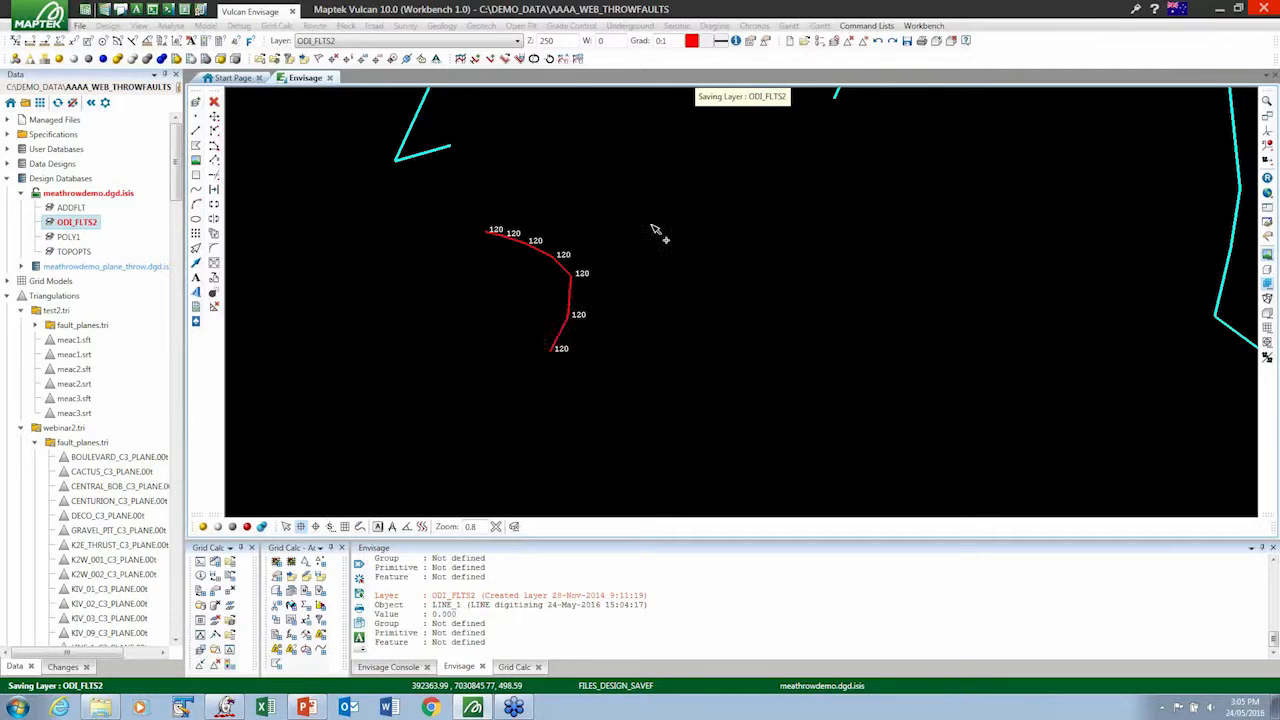
{"action": "right_click", "coordinate": [655, 228]}
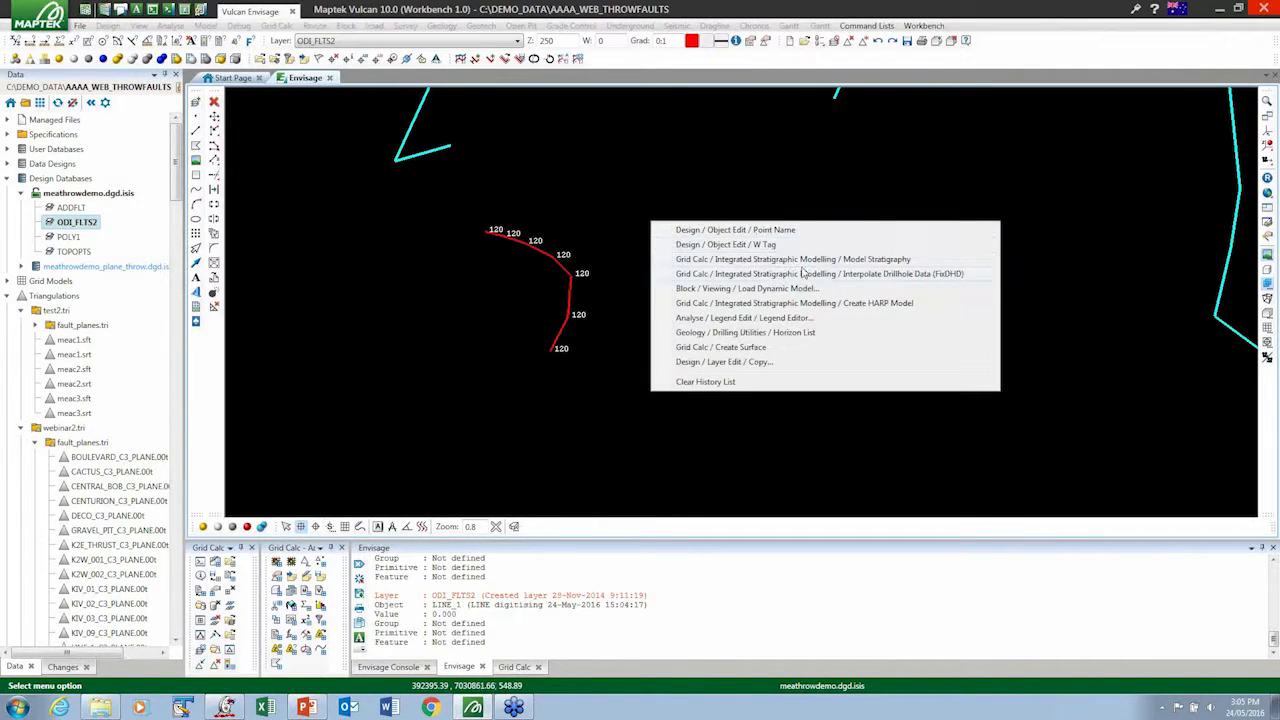
{"action": "left_click", "coordinate": [804, 261]}
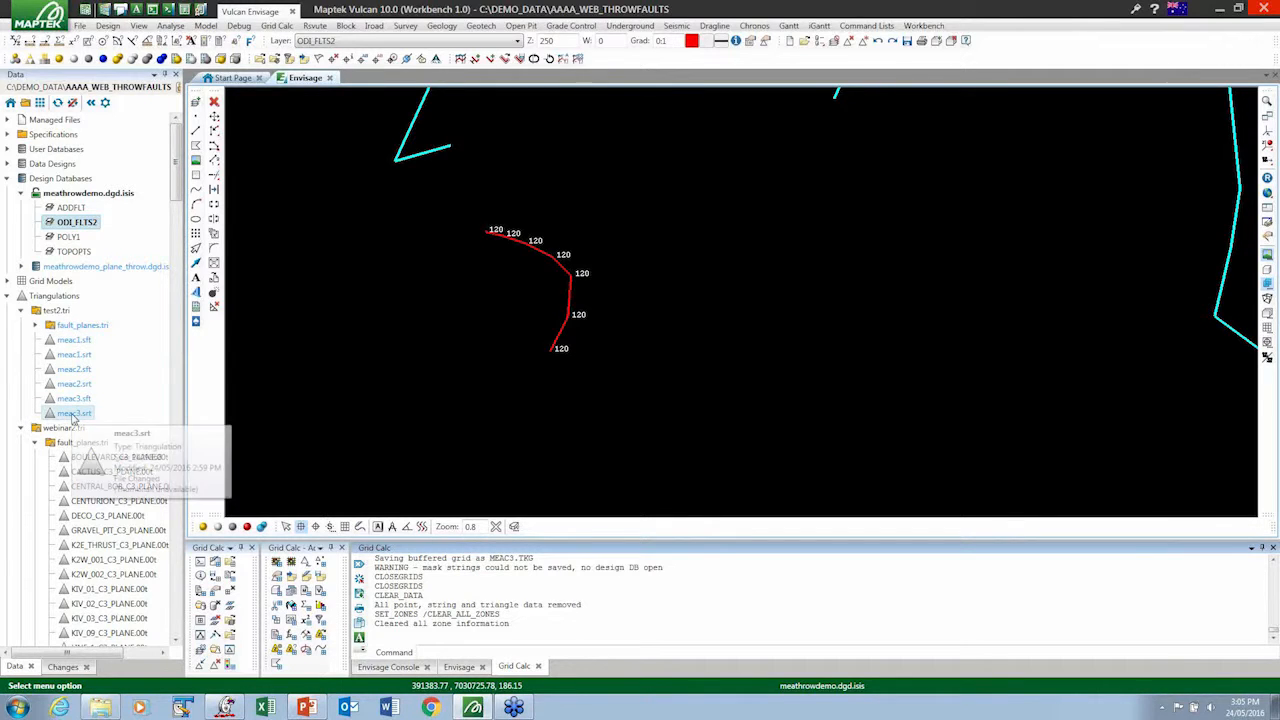
- Load the regenerated meac3.srt triangulation and display its mesh around the new fault line
{"action": "mouse_move", "coordinate": [59, 415]}
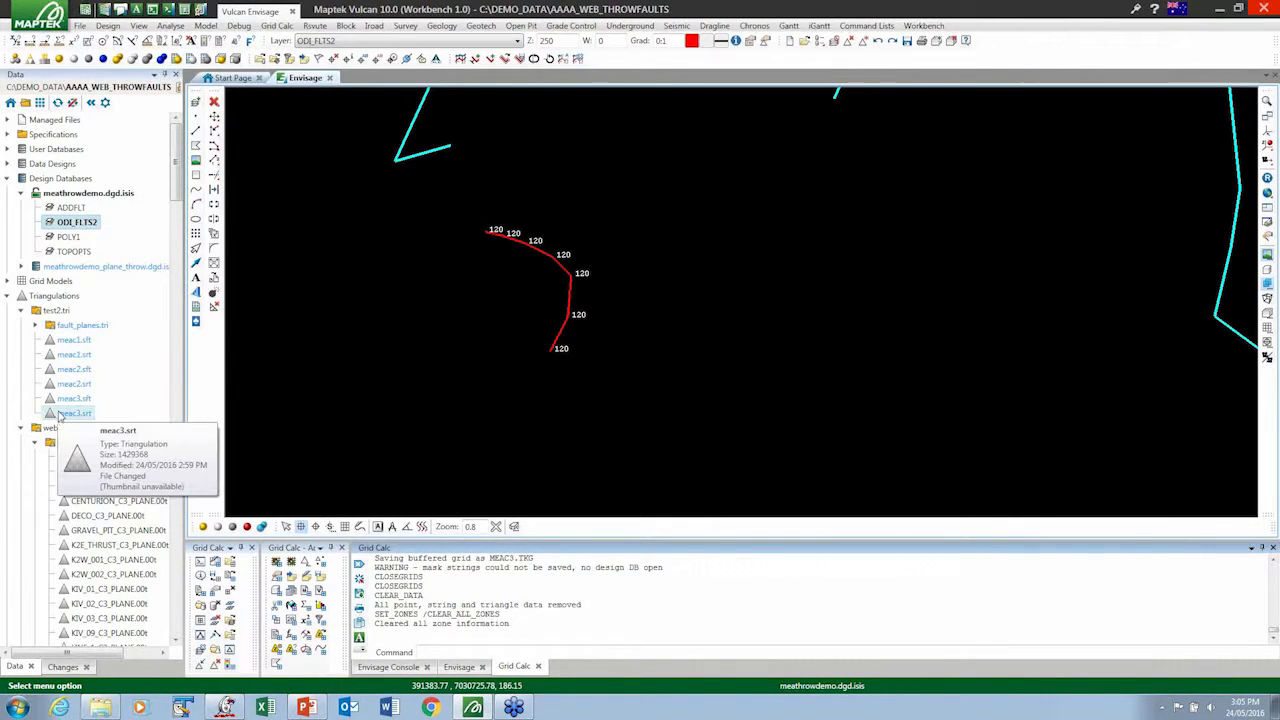
{"action": "left_click", "coordinate": [59, 415]}
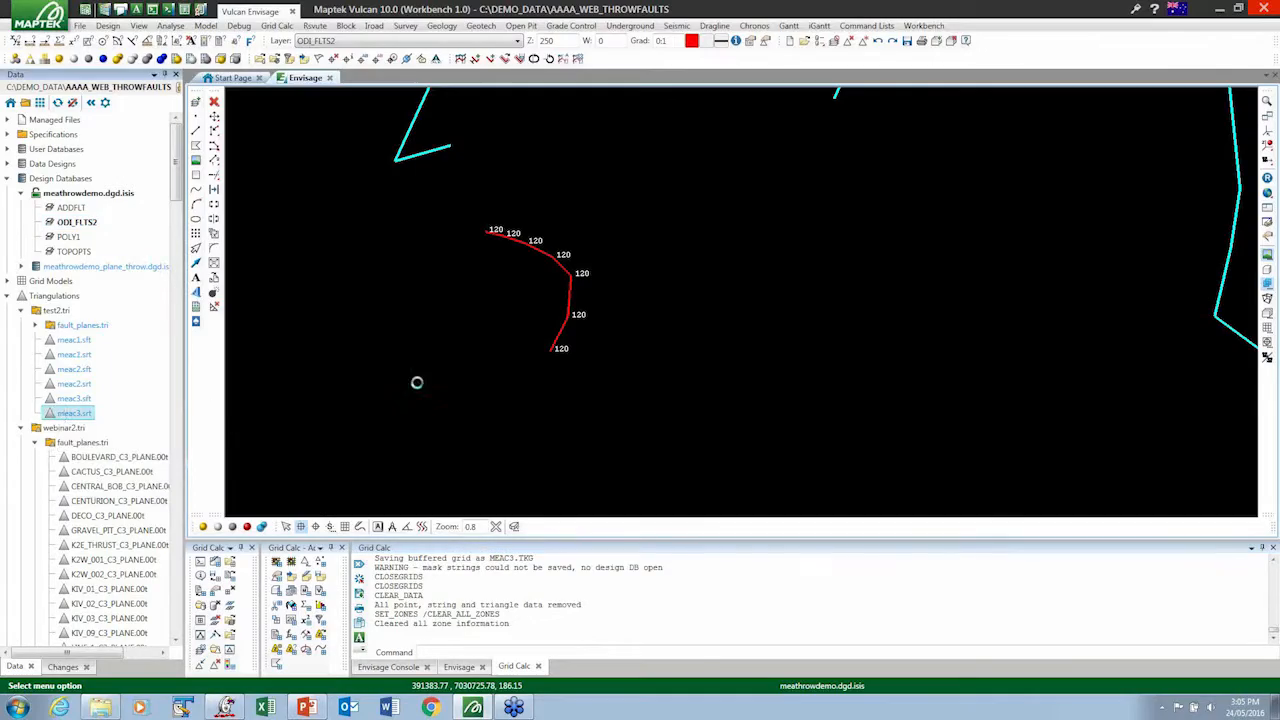
{"action": "left_click_drag", "start_coordinate": [418, 383], "coordinate": [420, 385]}
{"action": "scroll", "coordinate": [549, 286], "scroll_direction": "up", "scroll_amount": 3}
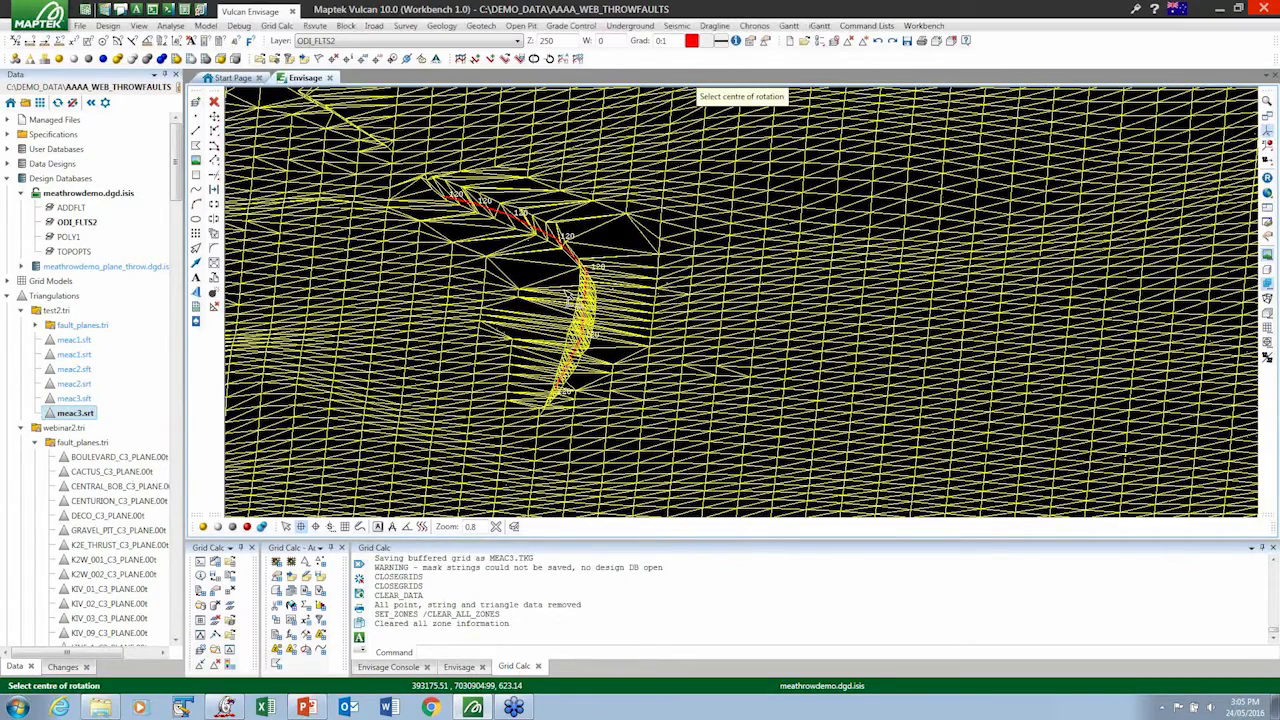
- Open the user interface customisation to look at the existing command lists, and close it without changes
{"action": "left_click", "coordinate": [563, 282]}
{"action": "mouse_move", "coordinate": [563, 282]}
{"action": "left_mouse_down"}
{"action": "mouse_move", "coordinate": [530, 328]}
{"action": "mouse_move", "coordinate": [513, 308]}
{"action": "mouse_move", "coordinate": [544, 315]}
{"action": "mouse_move", "coordinate": [561, 241]}
{"action": "mouse_move", "coordinate": [522, 243]}
{"action": "mouse_move", "coordinate": [545, 268]}
{"action": "left_mouse_up"}
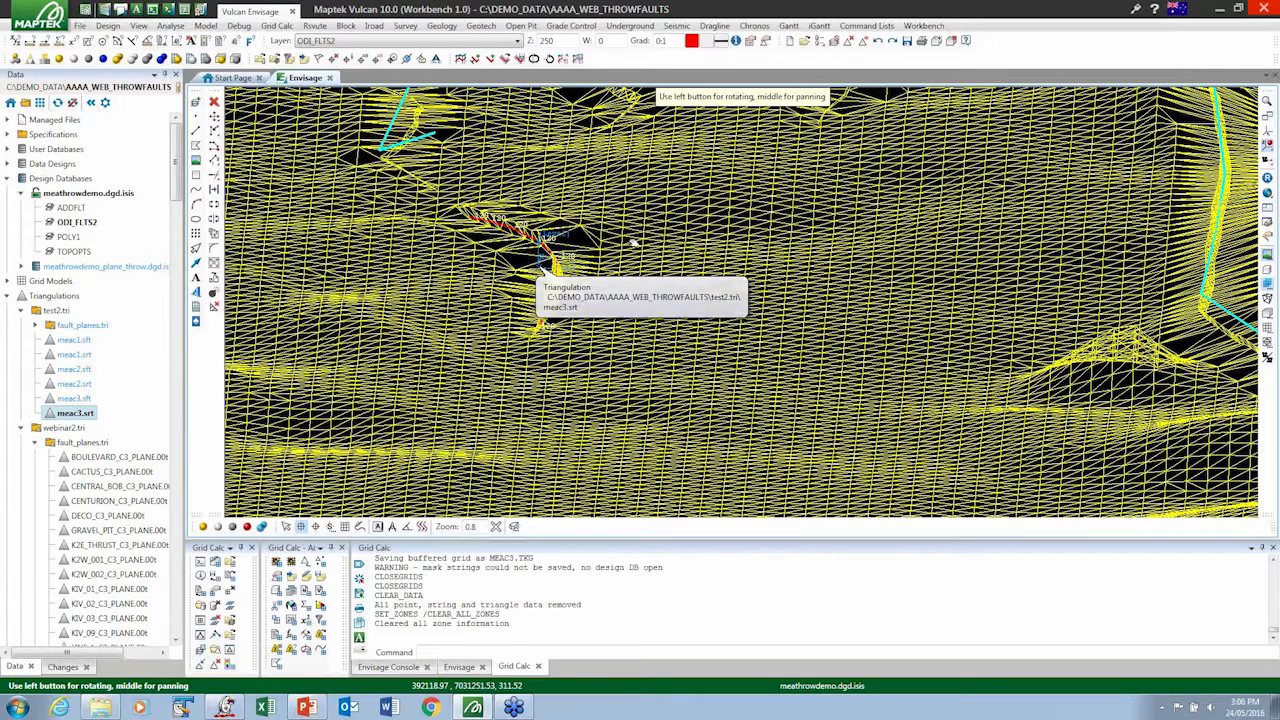
{"action": "left_click", "coordinate": [941, 41]}
{"action": "left_click", "coordinate": [950, 95]}
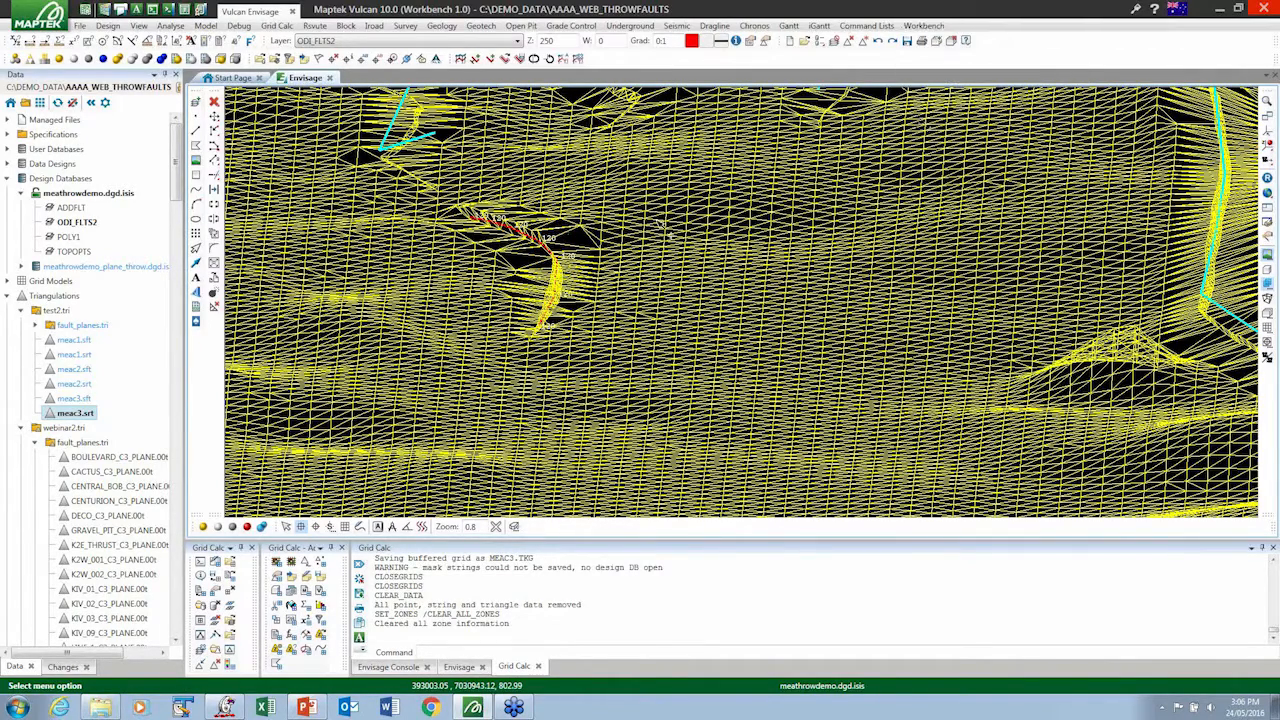
{"action": "left_click", "coordinate": [767, 150]}
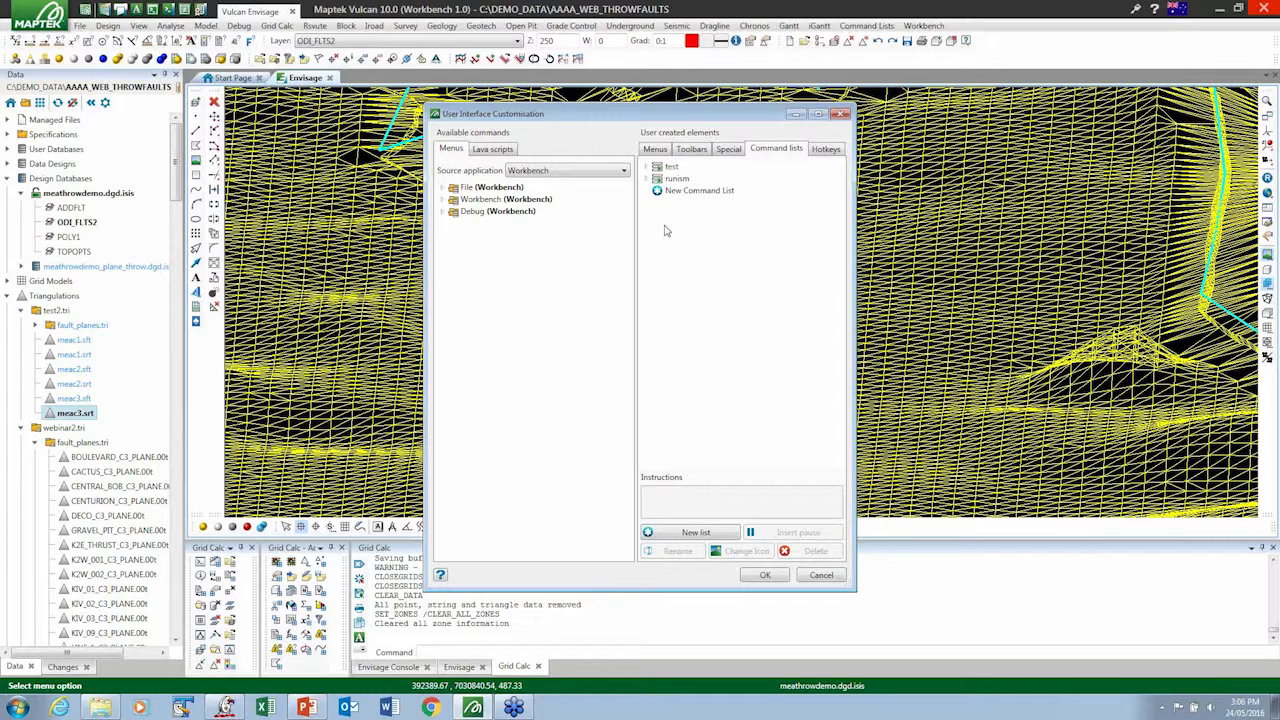
{"action": "left_click", "coordinate": [821, 576]}
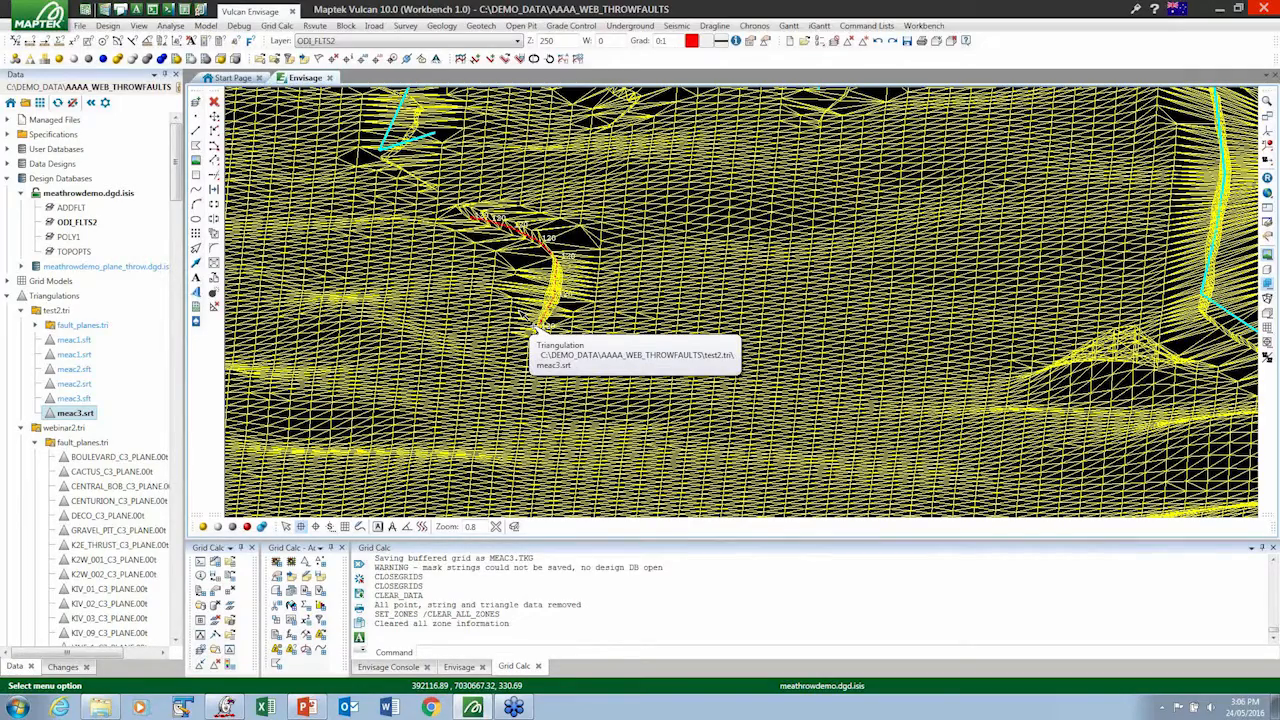
- View the whole meac3.srt surface together with its fault lines
{"action": "scroll", "coordinate": [521, 313], "scroll_direction": "down", "scroll_amount": 5}
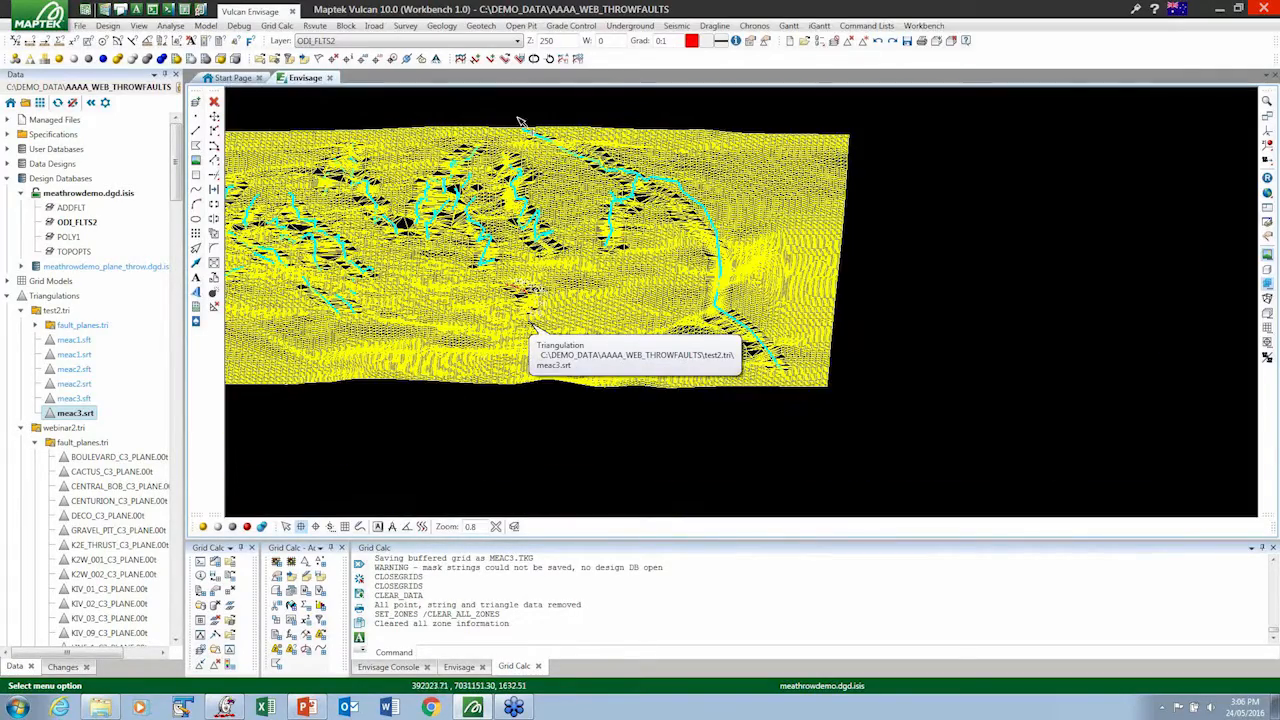
{"action": "key", "text": "r"}
{"action": "left_click", "coordinate": [516, 130]}
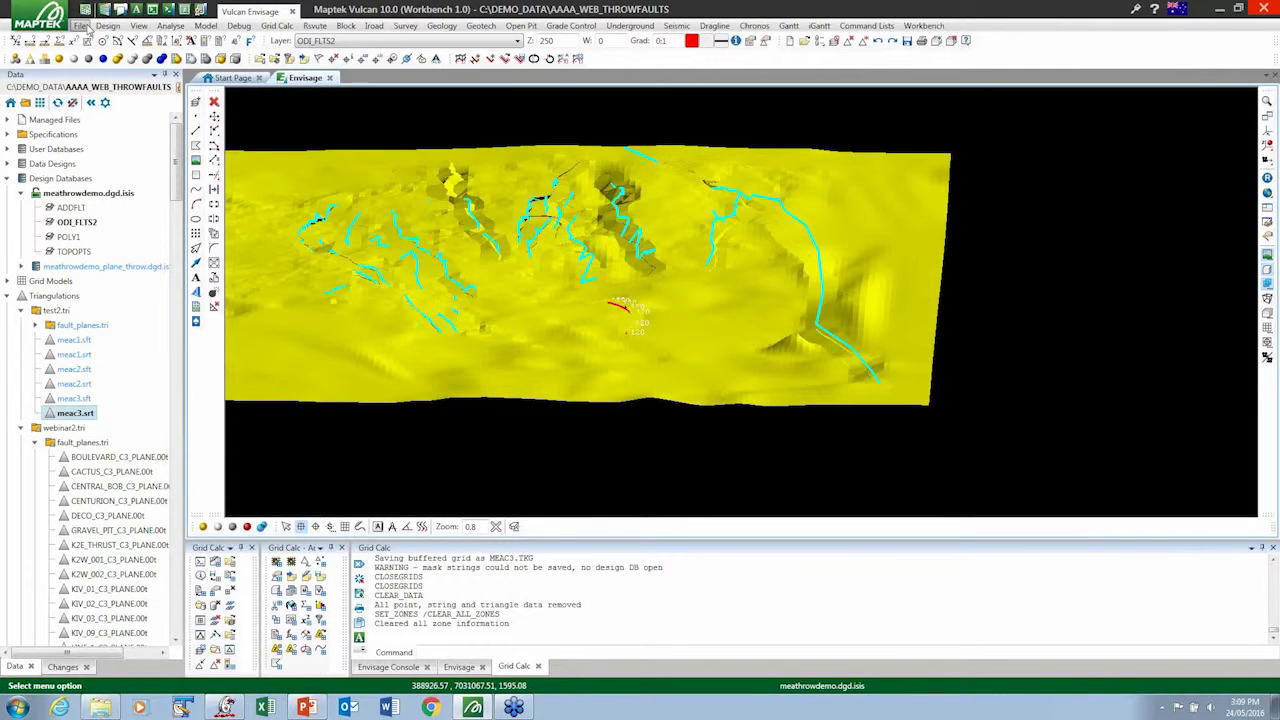
- Open the data import options and choose the CSV (Databases) format
{"action": "left_click", "coordinate": [84, 26]}
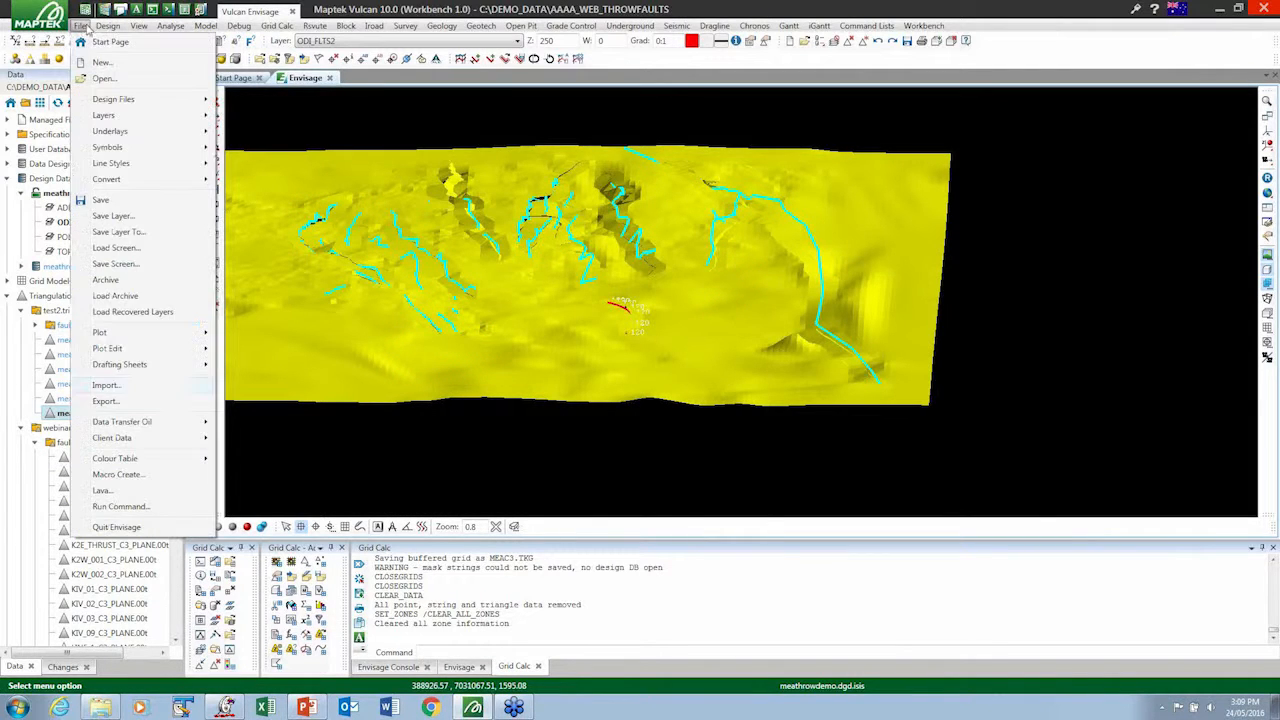
{"action": "left_click", "coordinate": [104, 386]}
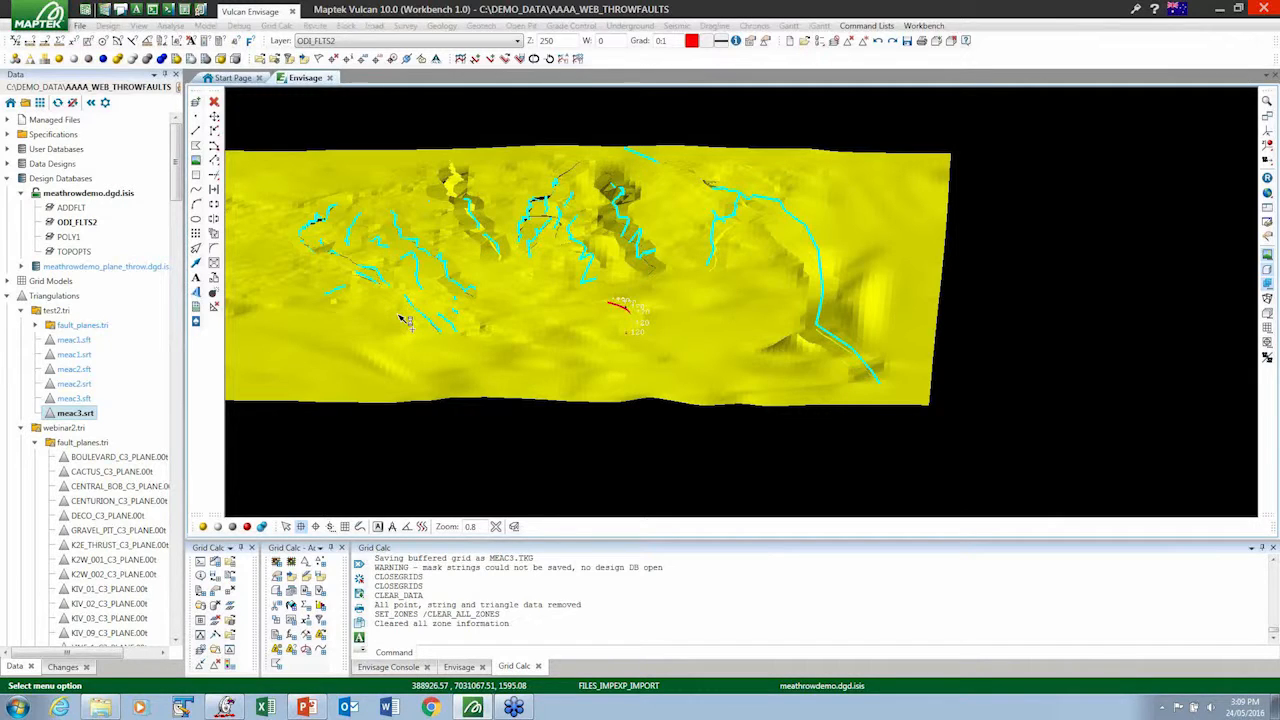
{"action": "left_click", "coordinate": [495, 311]}
{"action": "left_click", "coordinate": [496, 324]}
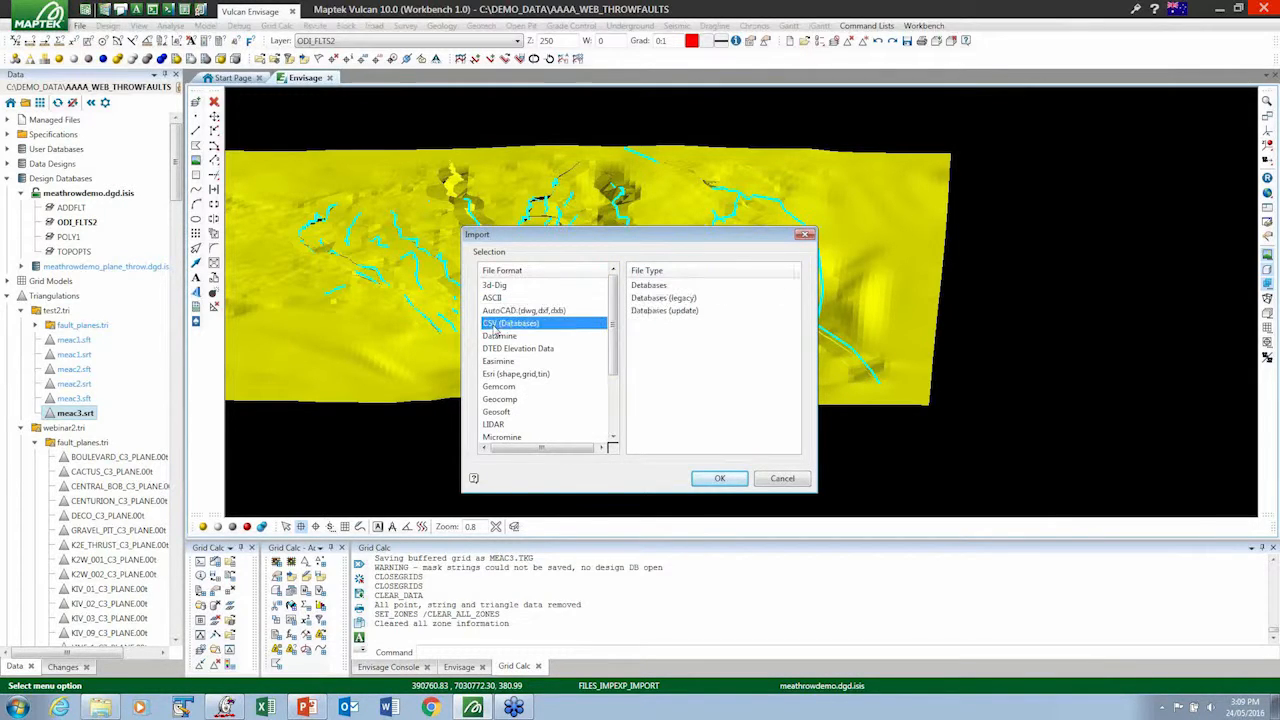
{"action": "left_click", "coordinate": [659, 298]}
{"action": "left_click", "coordinate": [722, 482]}
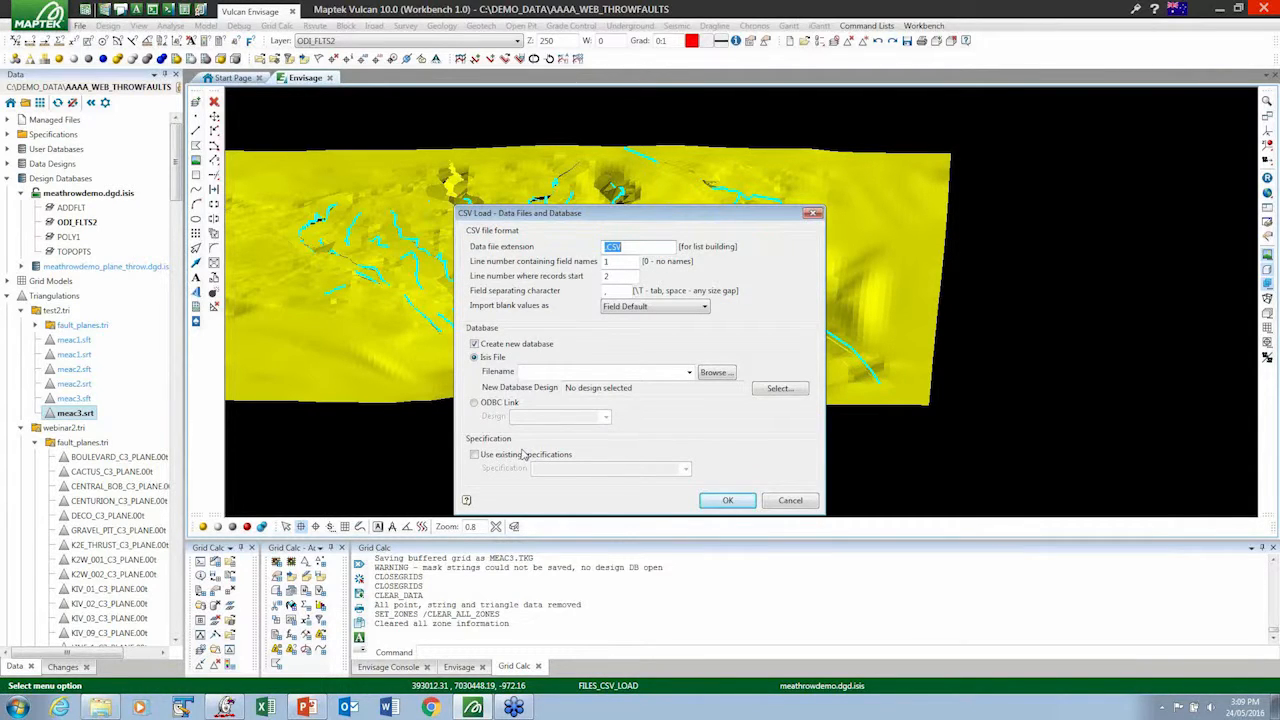
{"action": "left_click", "coordinate": [775, 500]}
- Open the CSV Databases import, enable the CoalLog standard in its output setup, and cancel the import
{"action": "left_click", "coordinate": [650, 287]}
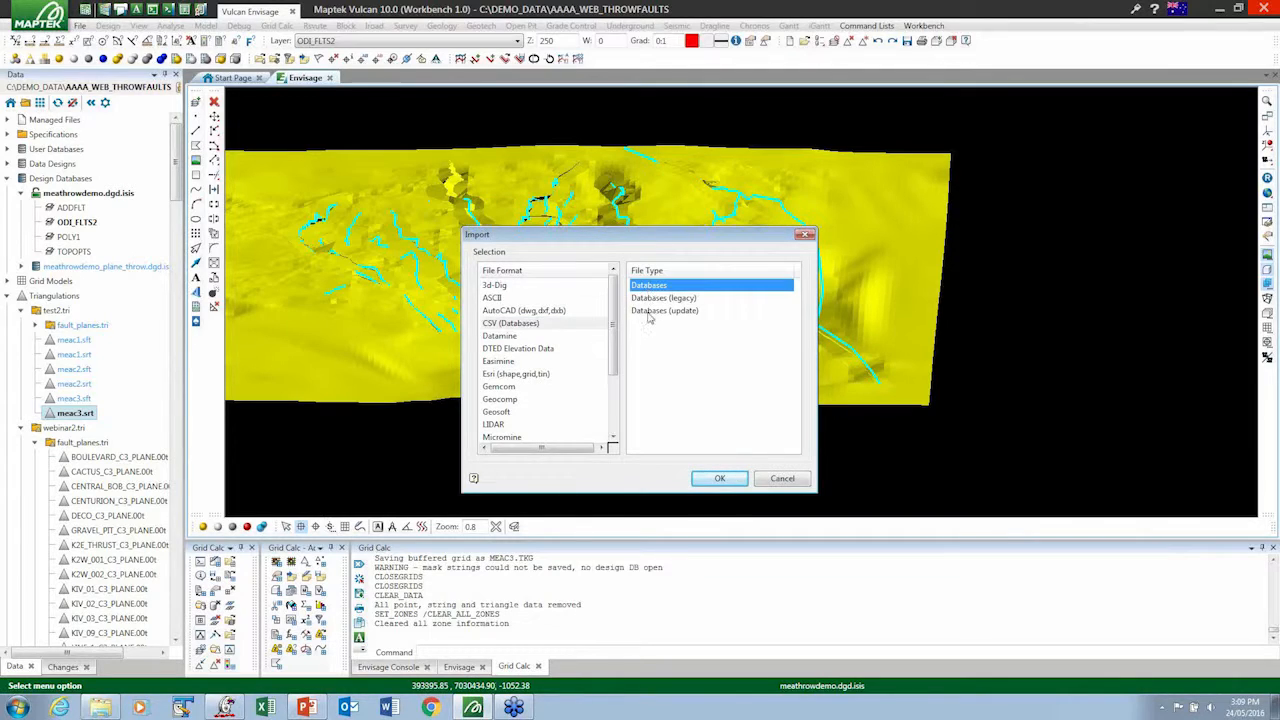
{"action": "left_click", "coordinate": [720, 480]}
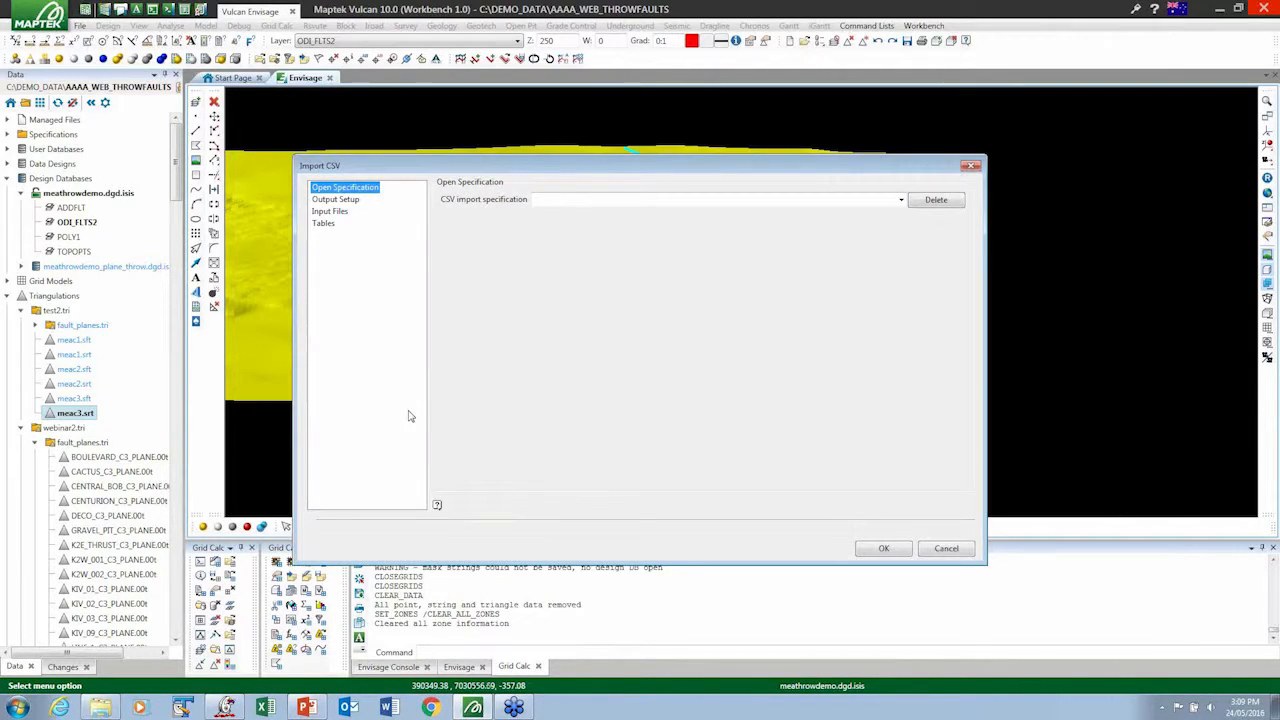
{"action": "left_click", "coordinate": [334, 201]}
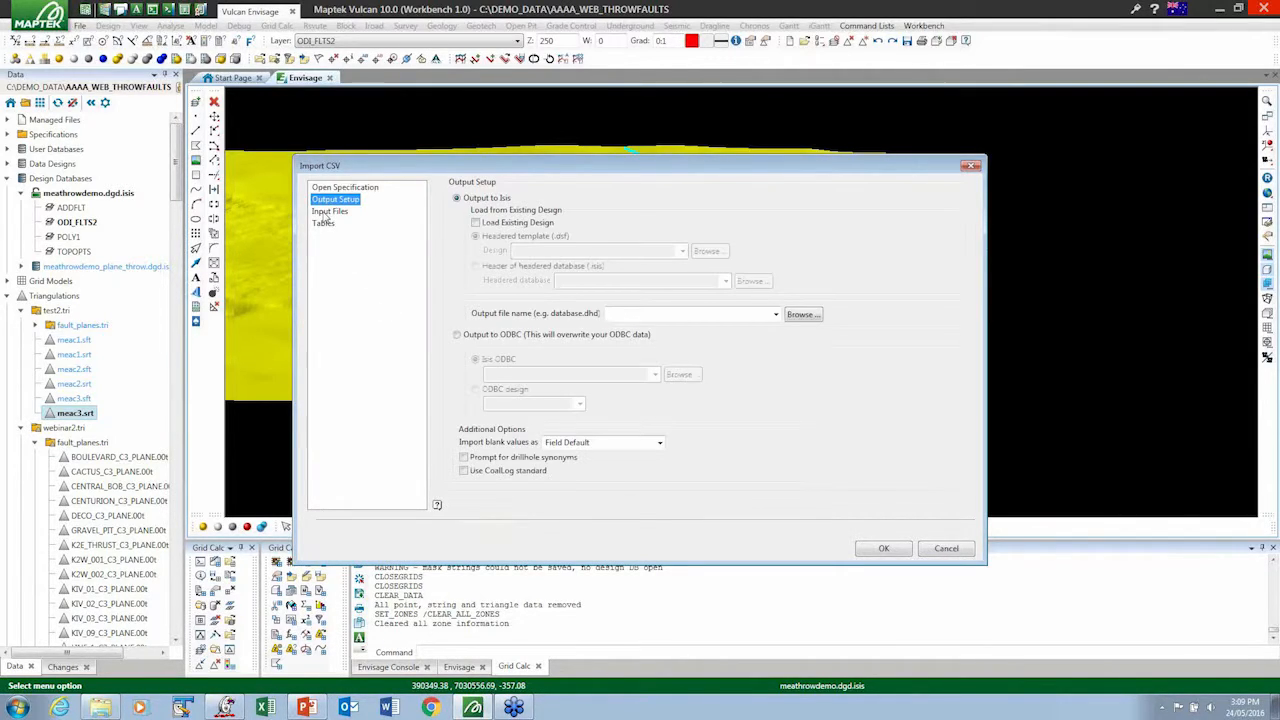
{"action": "left_click", "coordinate": [506, 473]}
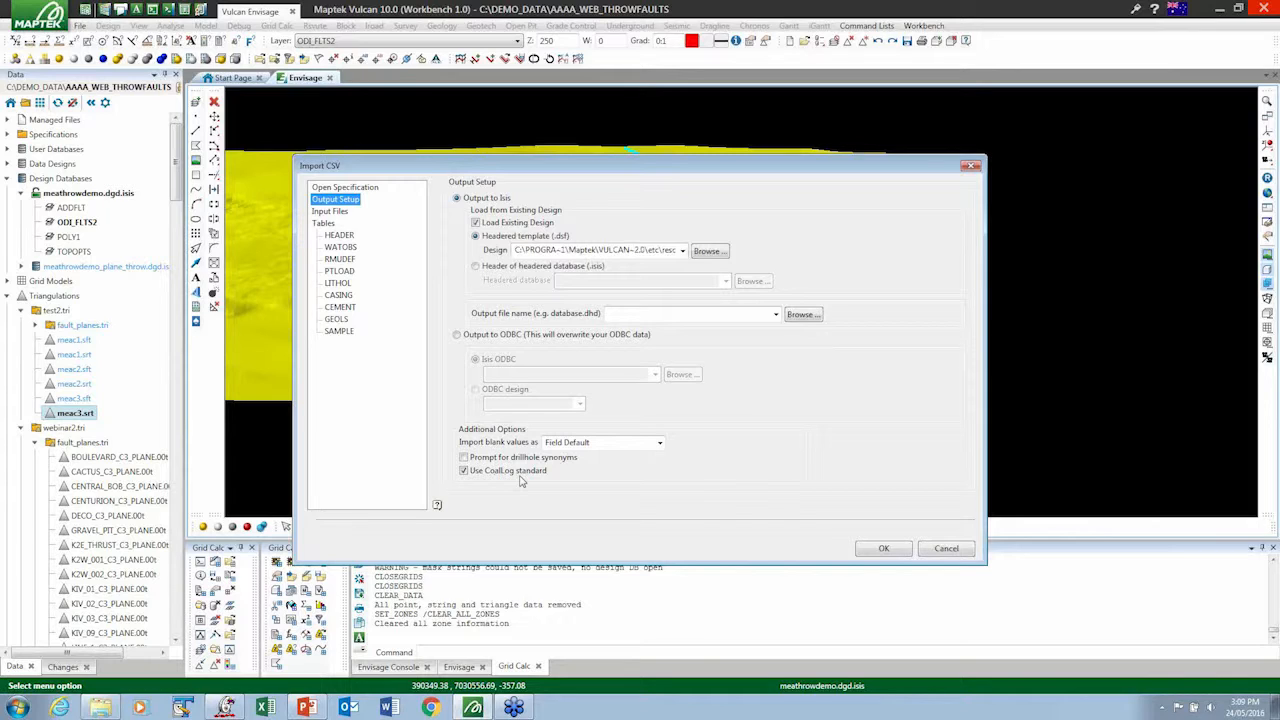
{"action": "left_click", "coordinate": [946, 548]}
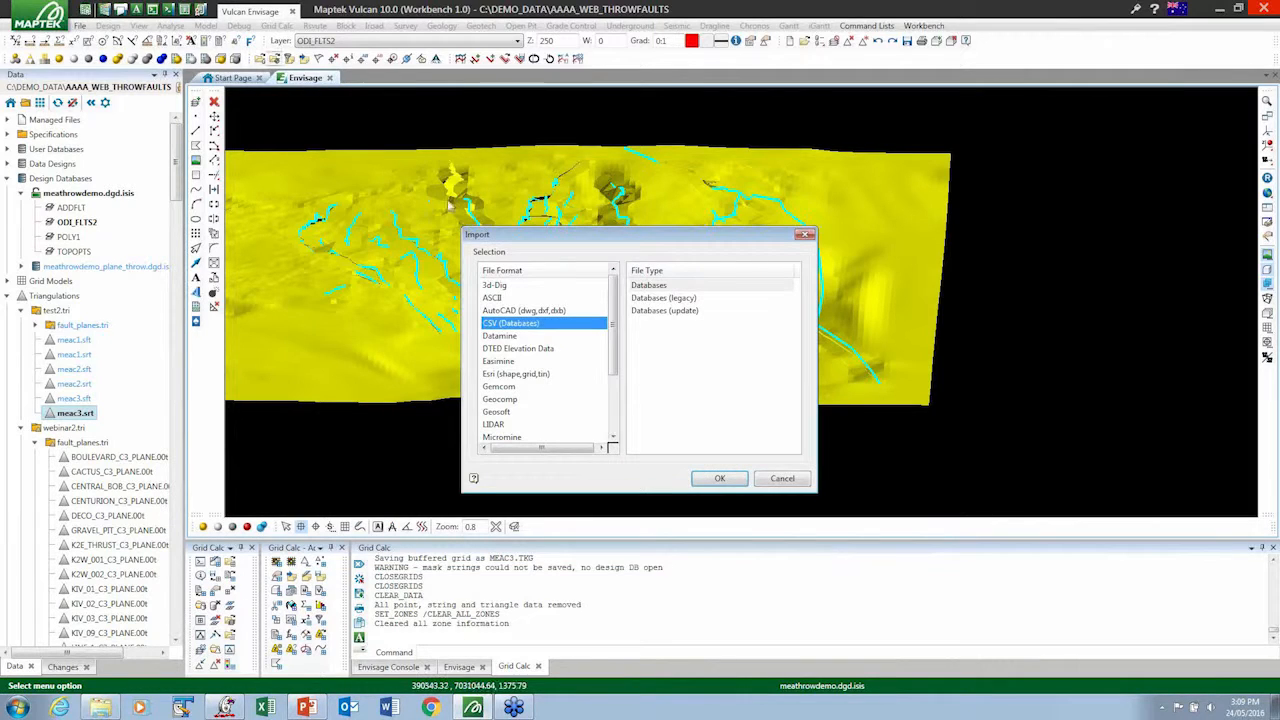
{"action": "left_click", "coordinate": [782, 478]}
- Open the FixDHD drillhole interpolation and use mea.gdc_glob as the global file for its horizon list
{"action": "left_click", "coordinate": [277, 26]}
{"action": "mouse_move", "coordinate": [299, 47]}
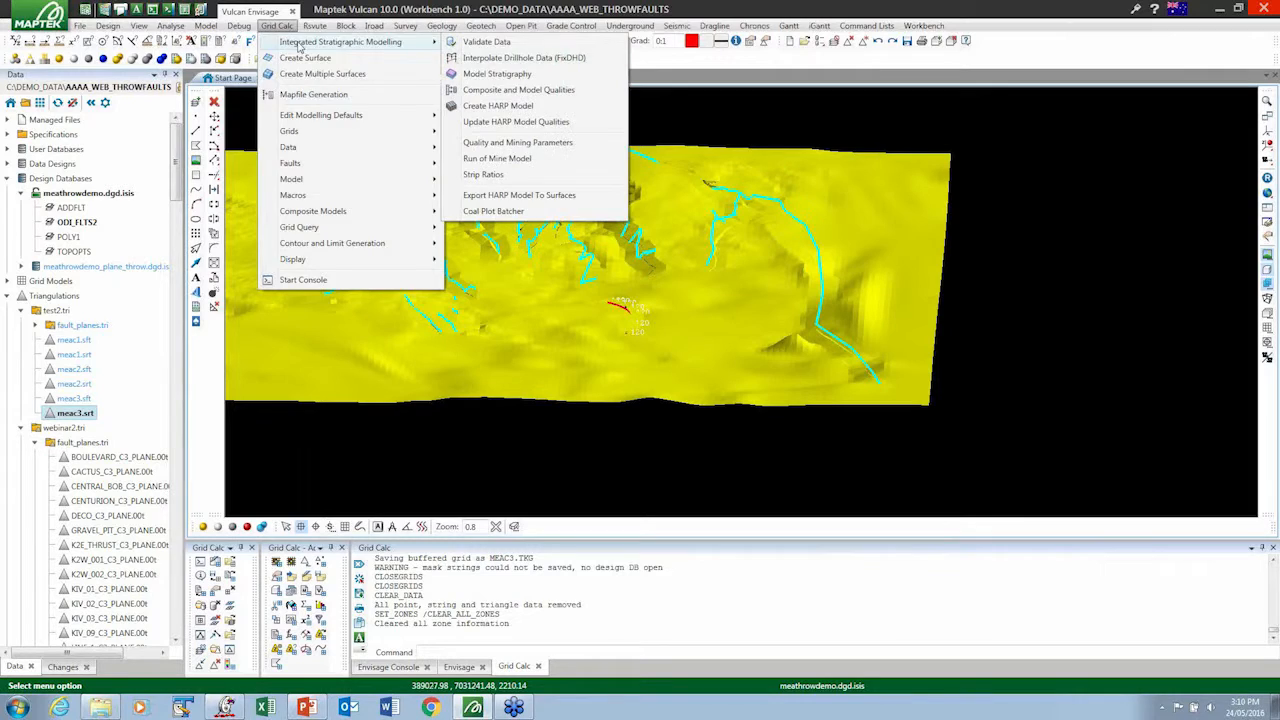
{"action": "left_click", "coordinate": [524, 57]}
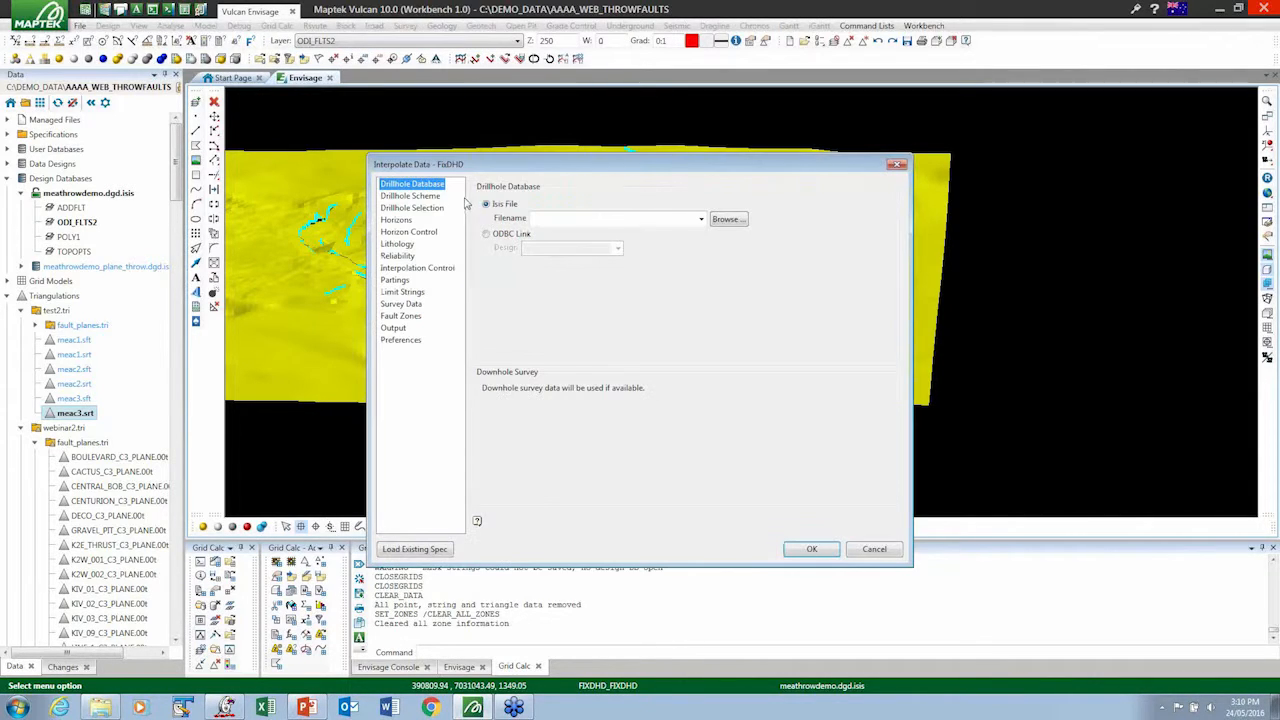
{"action": "left_click", "coordinate": [400, 220]}
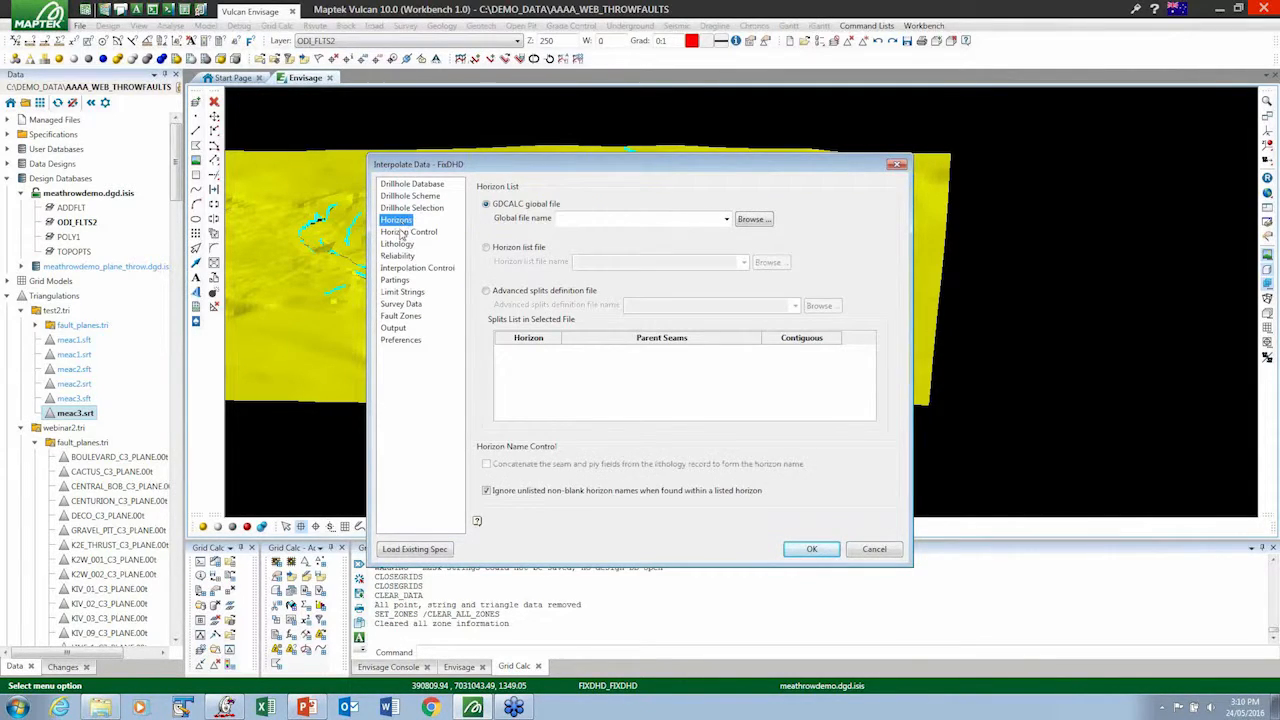
{"action": "left_click", "coordinate": [726, 218]}
{"action": "left_click", "coordinate": [598, 234]}
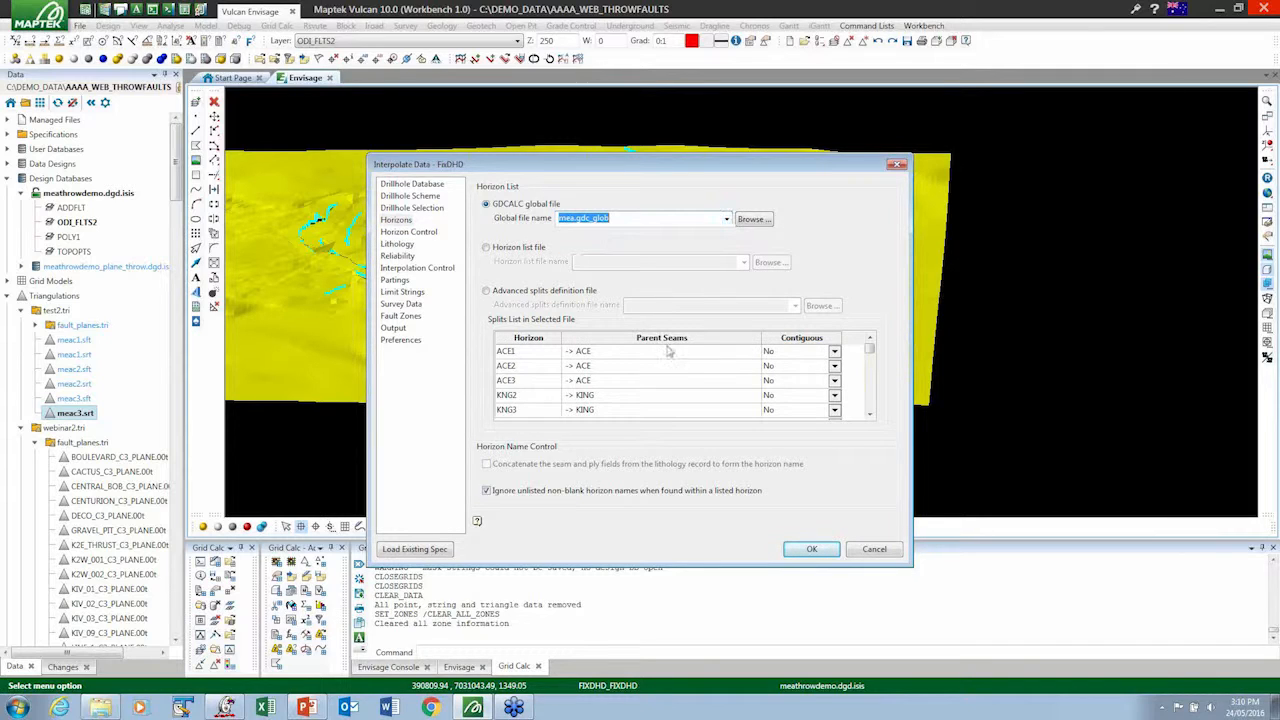
- Set splits ACE1 and ACE2 as contiguous with the seam above, and cancel the interpolation setup
{"action": "left_click", "coordinate": [810, 352]}
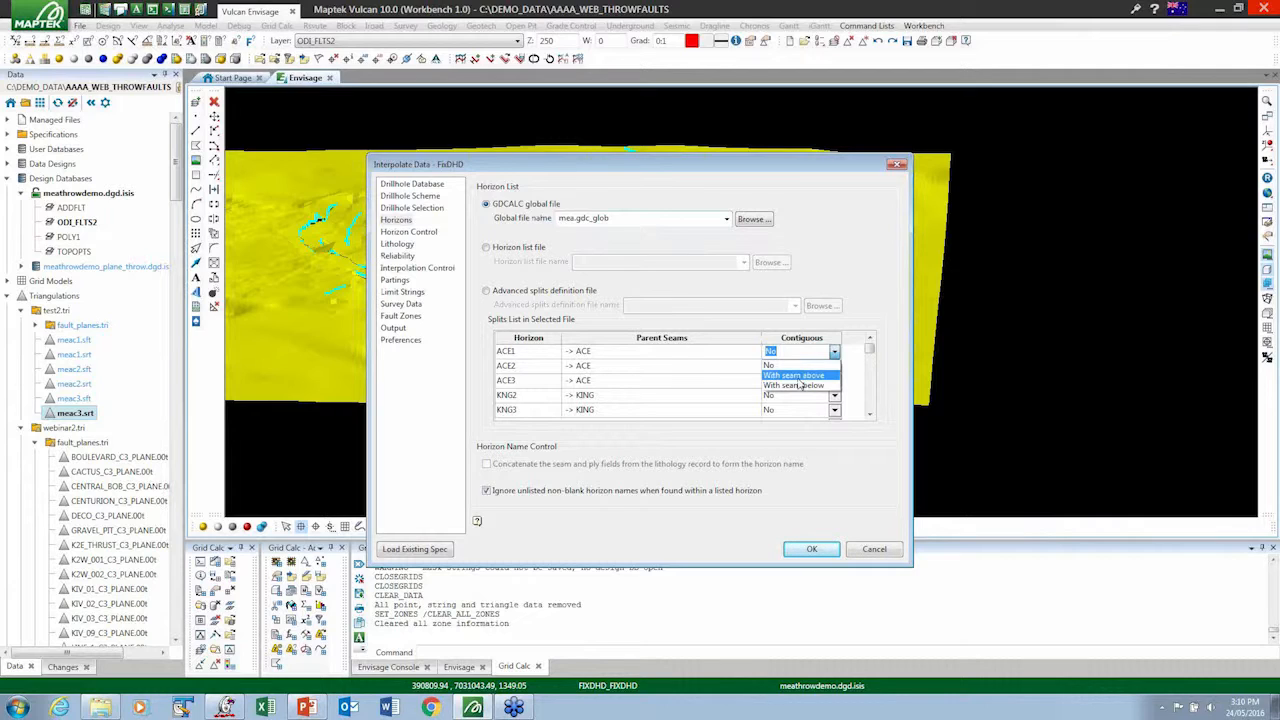
{"action": "left_click", "coordinate": [798, 376]}
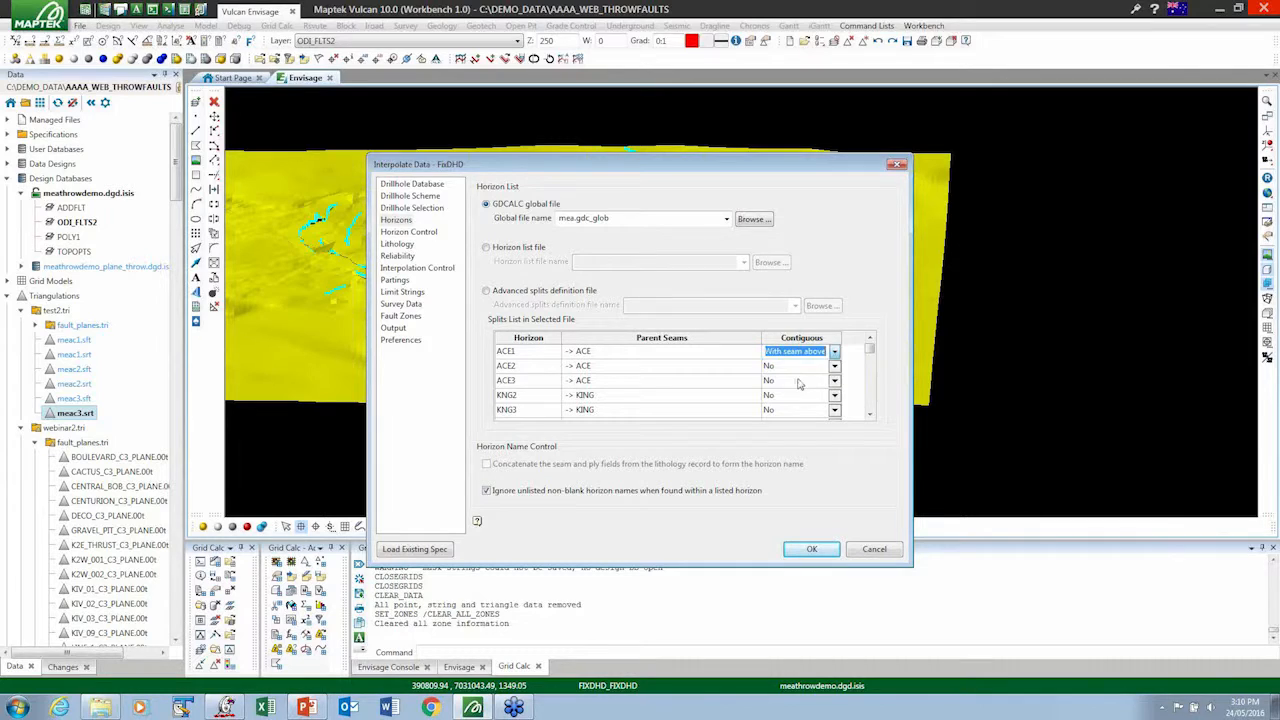
{"action": "left_click", "coordinate": [800, 366]}
{"action": "left_click", "coordinate": [800, 390]}
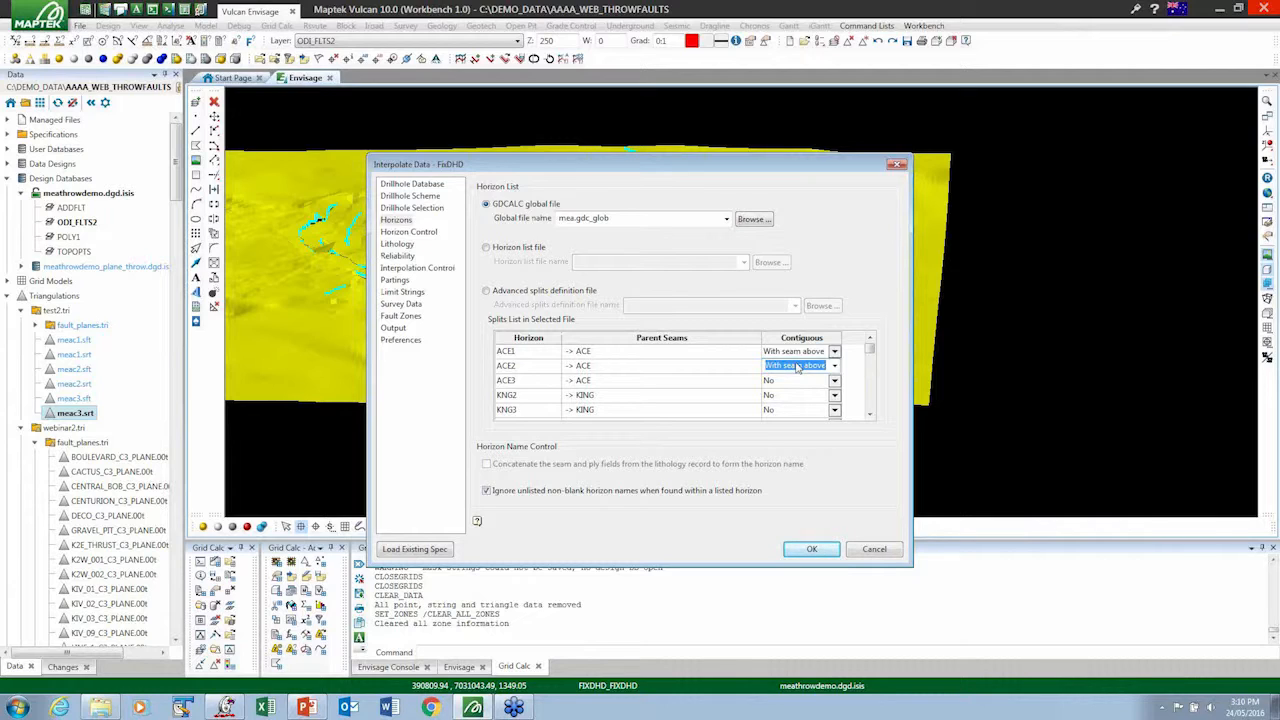
{"action": "left_click", "coordinate": [873, 551]}
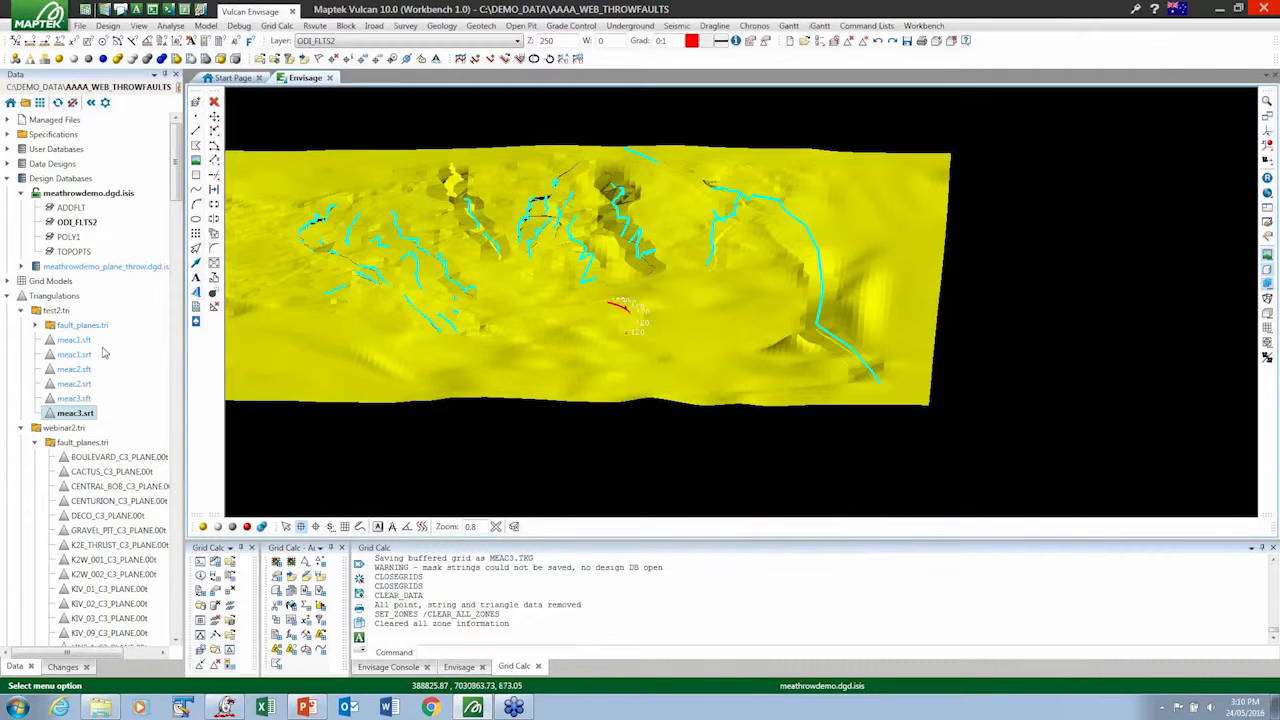
- Load the triangulations meac1.sft, meac1.srt, meac2.sft, meac2.srt and meac3.sft from test2.tri
{"action": "left_click", "coordinate": [72, 342]}
{"action": "left_click", "coordinate": [74, 398], "text": "shift"}
{"action": "right_click", "coordinate": [76, 386]}
{"action": "left_click", "coordinate": [106, 396]}
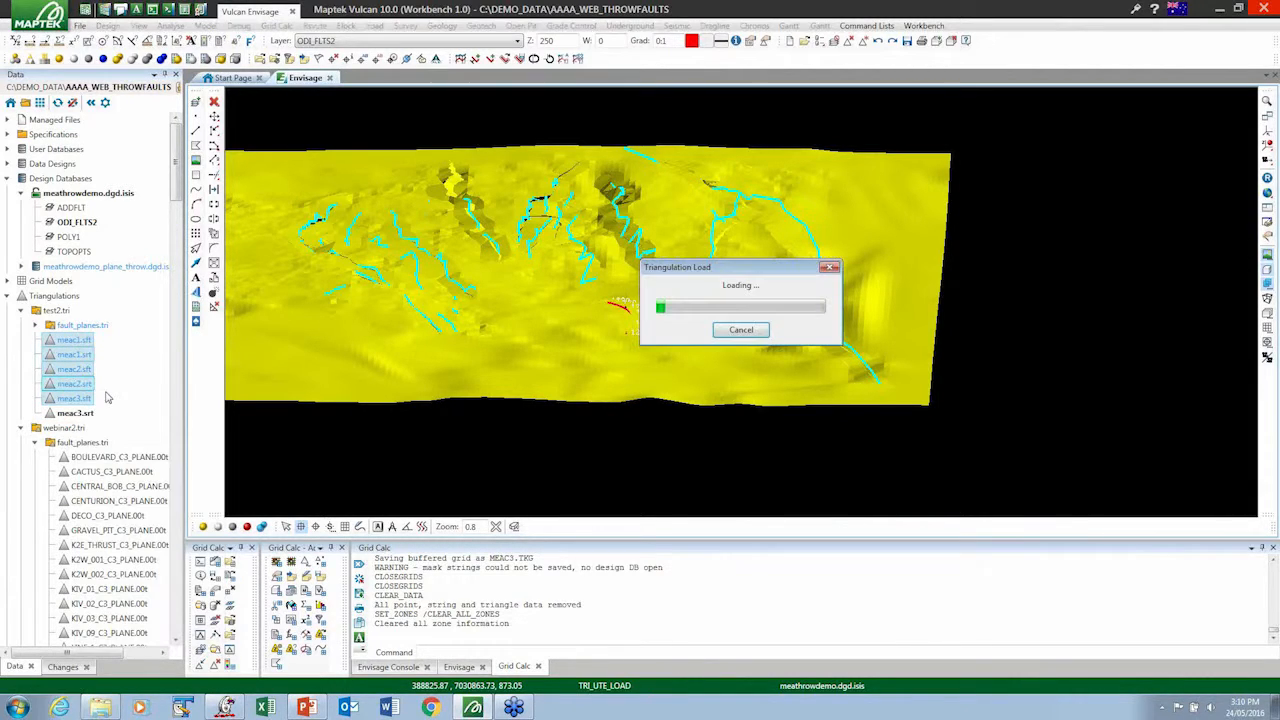
- View the loaded roof and floor surfaces in cross-section across a fault
{"action": "left_click", "coordinate": [1268, 180]}
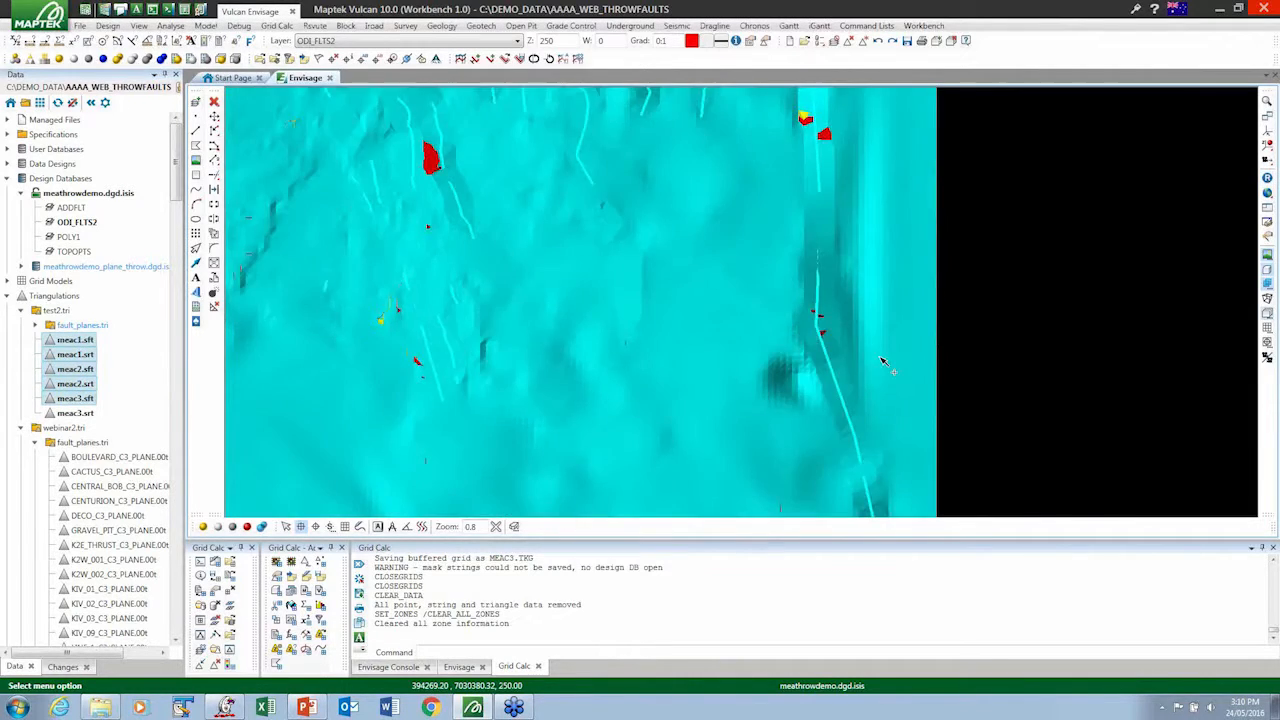
{"action": "middle_click_drag", "start_coordinate": [567, 370], "coordinate": [571, 355]}
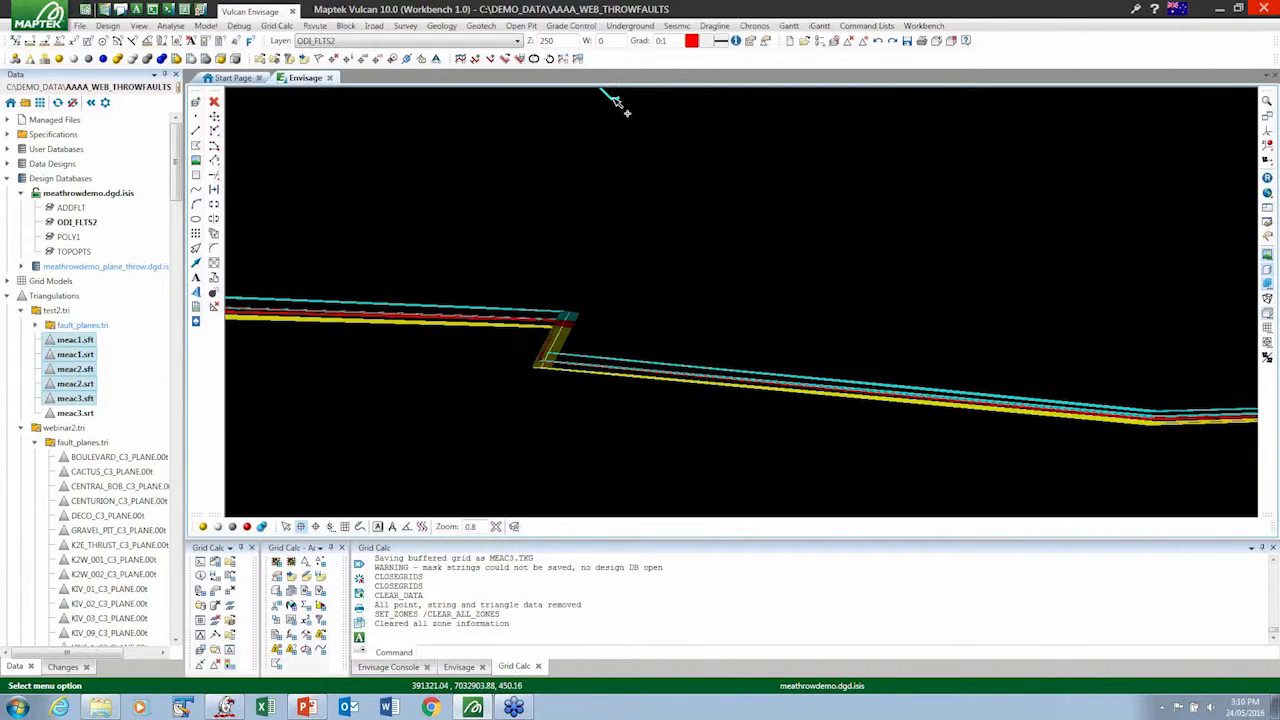
{"action": "mouse_move", "coordinate": [614, 103]}
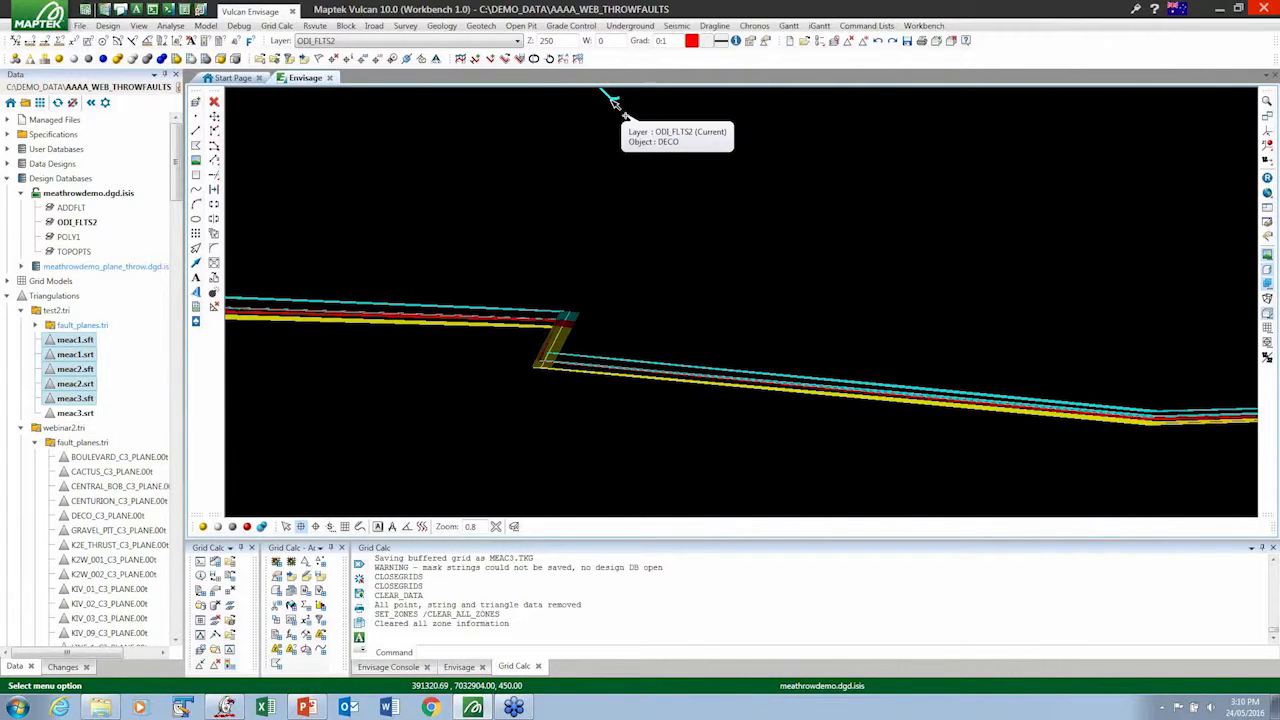
- Start Interactive Morphing on the loaded surfaces with an influence radius of 100
{"action": "left_click", "coordinate": [441, 26]}
{"action": "left_click", "coordinate": [519, 308]}
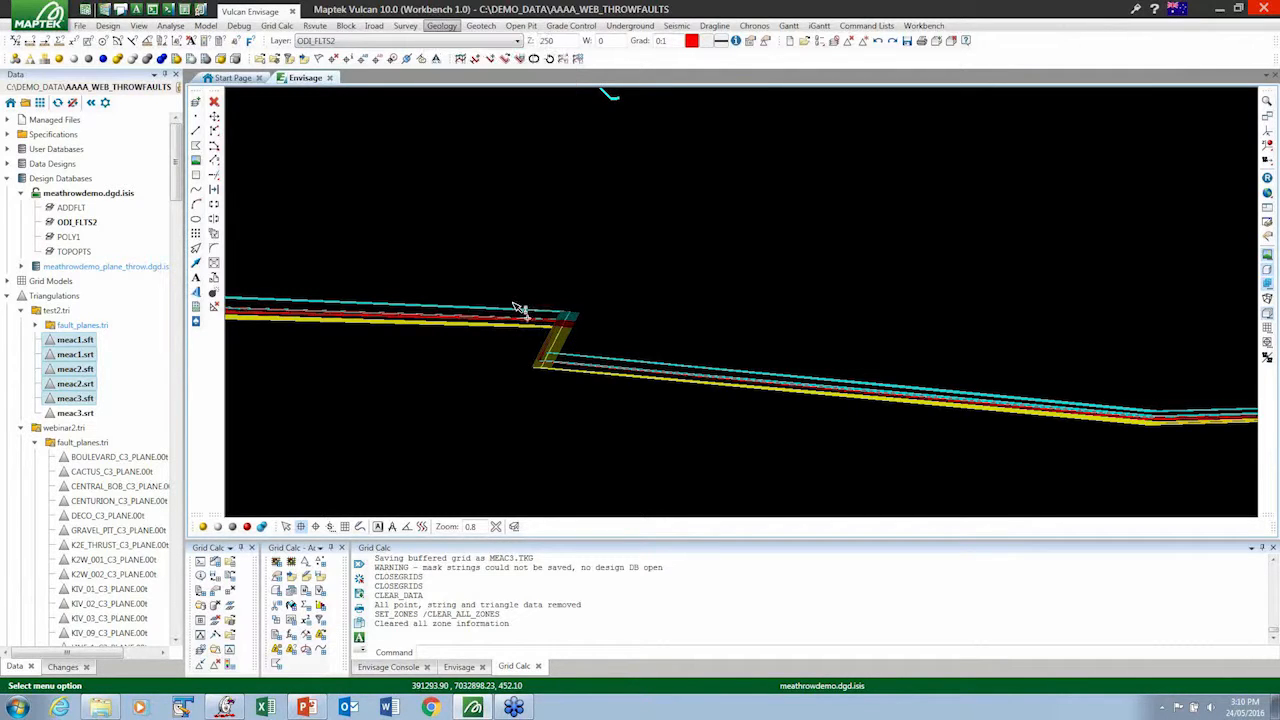
{"action": "left_click_drag", "start_coordinate": [557, 147], "coordinate": [897, 112]}
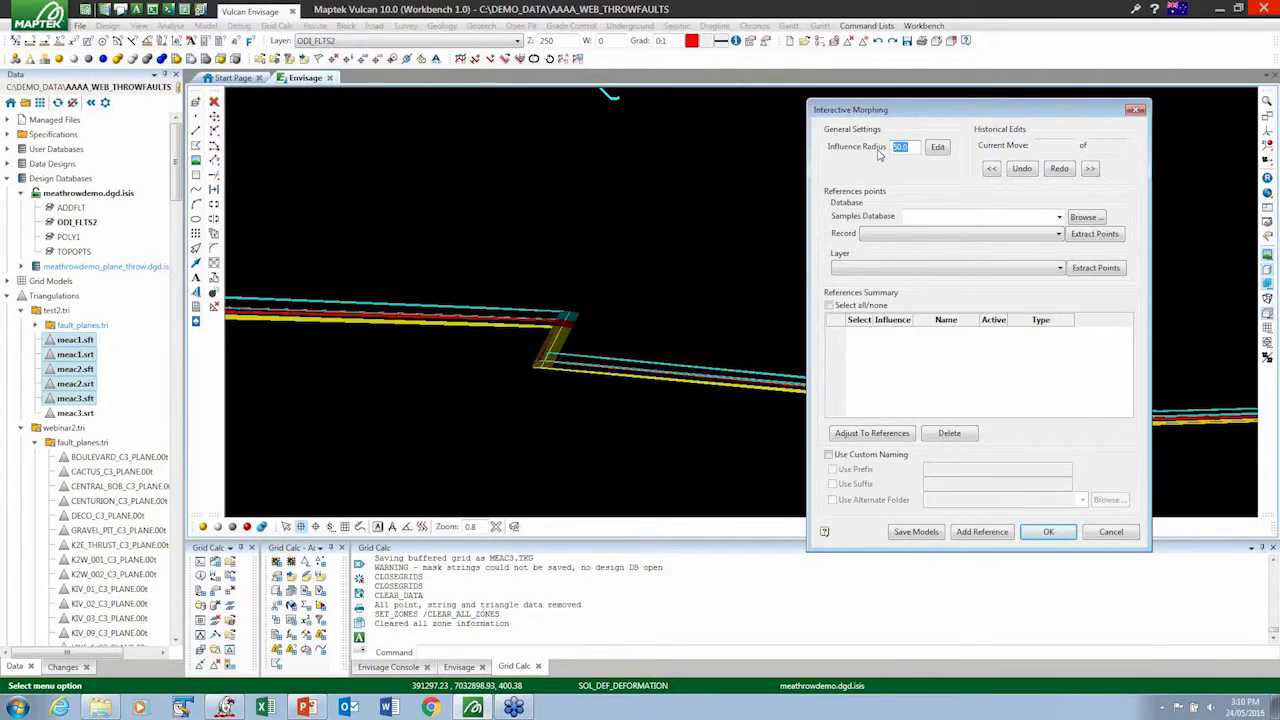
{"action": "type", "text": "100"}
{"action": "left_click", "coordinate": [943, 148]}
- Try morphing the surfaces upward at two fault offsets and a point beyond them, and discard the edits without saving
{"action": "left_click_drag", "start_coordinate": [571, 322], "coordinate": [585, 291]}
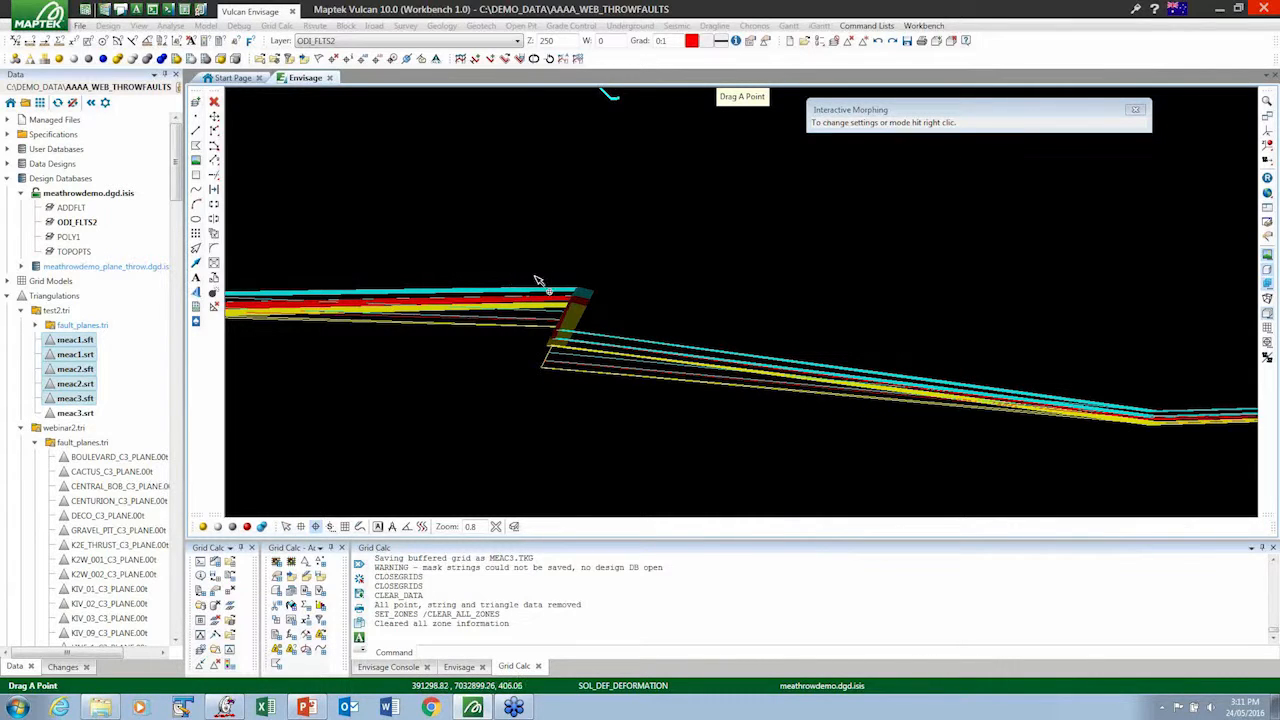
{"action": "scroll", "coordinate": [563, 276], "scroll_direction": "down", "scroll_amount": 1}
{"action": "middle_click_drag", "start_coordinate": [246, 276], "coordinate": [386, 276]}
{"action": "left_click_drag", "start_coordinate": [386, 276], "coordinate": [395, 241]}
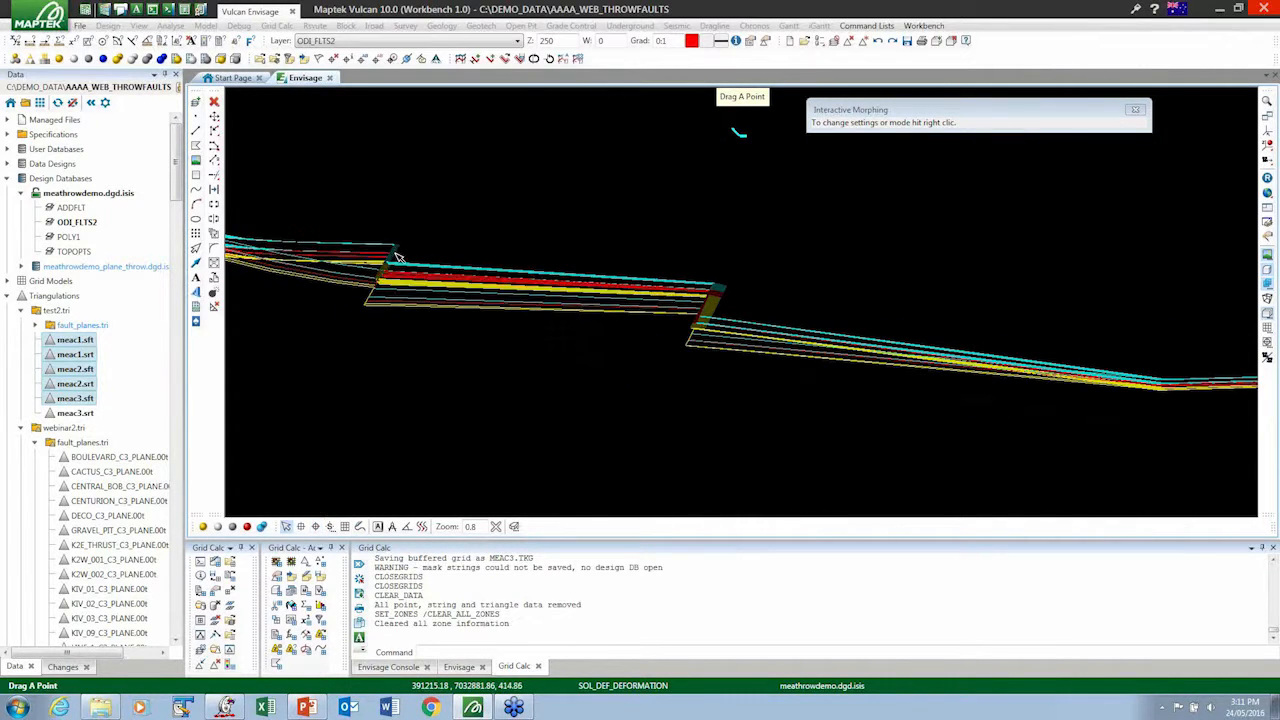
{"action": "middle_click_drag", "start_coordinate": [491, 251], "coordinate": [410, 258]}
{"action": "scroll", "coordinate": [283, 244], "scroll_direction": "up", "scroll_amount": 1}
{"action": "scroll", "coordinate": [284, 242], "scroll_direction": "up", "scroll_amount": 1}
{"action": "scroll", "coordinate": [300, 250], "scroll_direction": "up", "scroll_amount": 2}
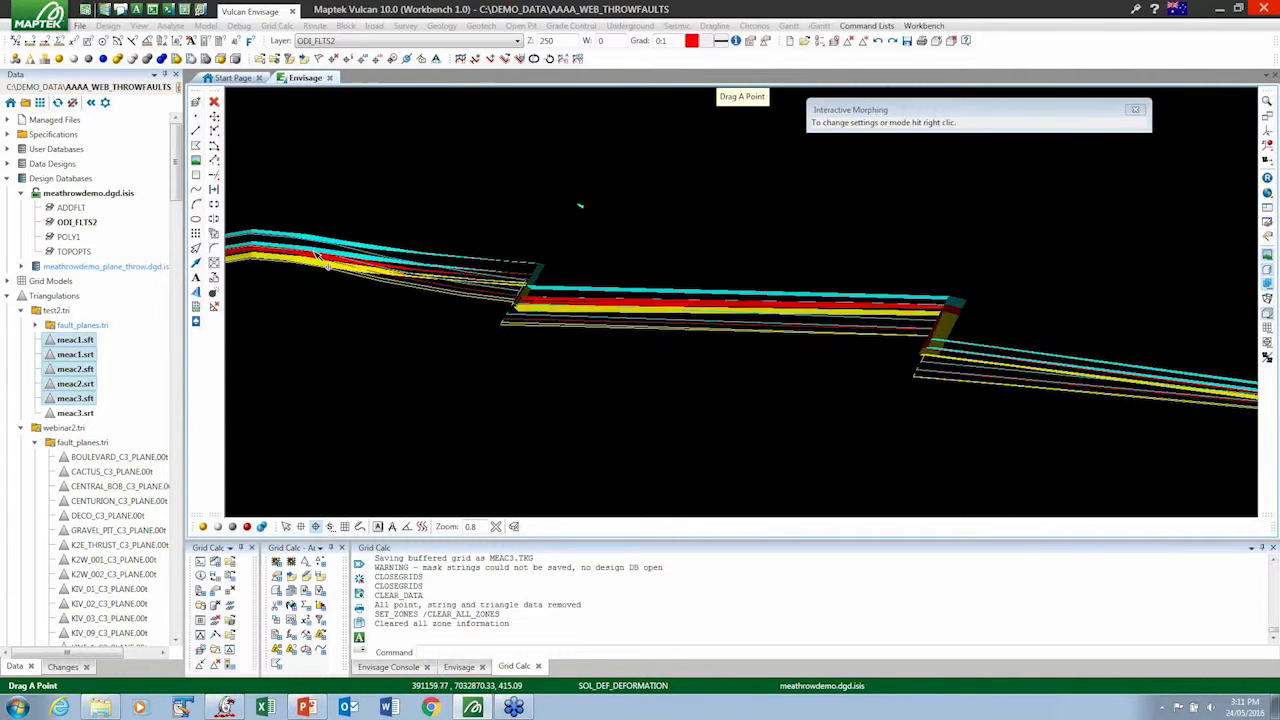
{"action": "left_click_drag", "start_coordinate": [300, 250], "coordinate": [386, 194]}
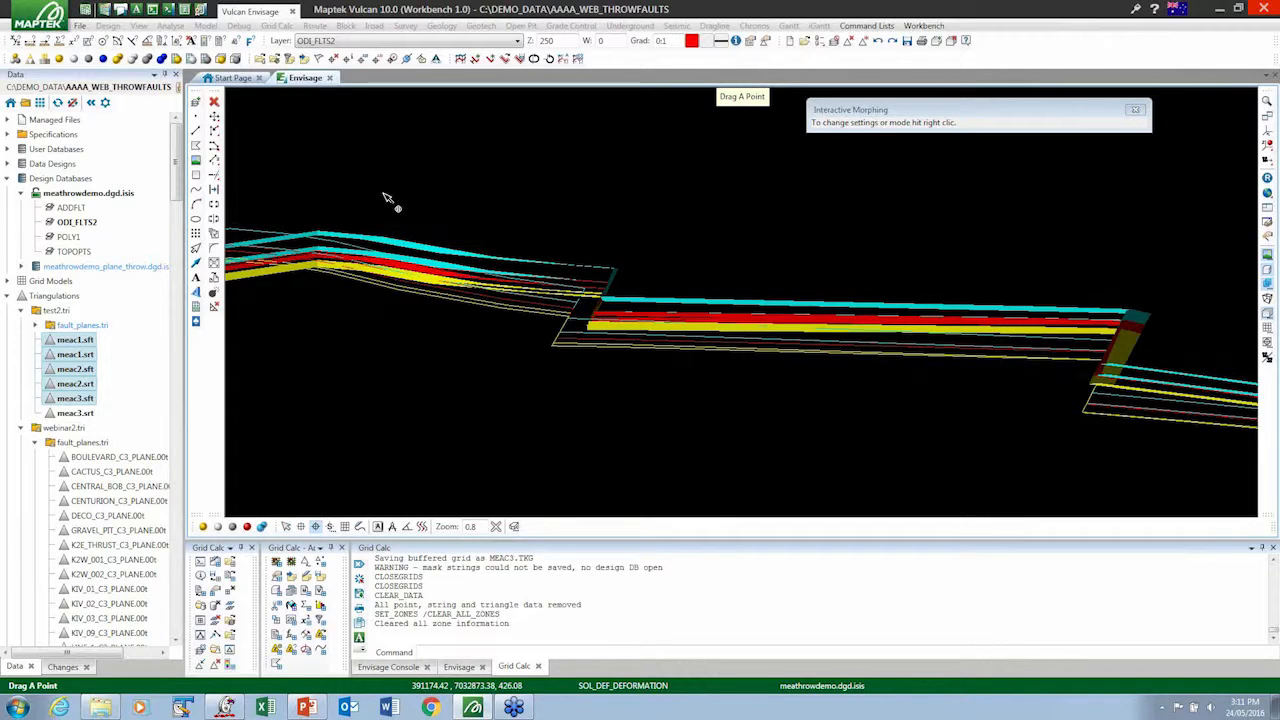
{"action": "right_click", "coordinate": [452, 180]}
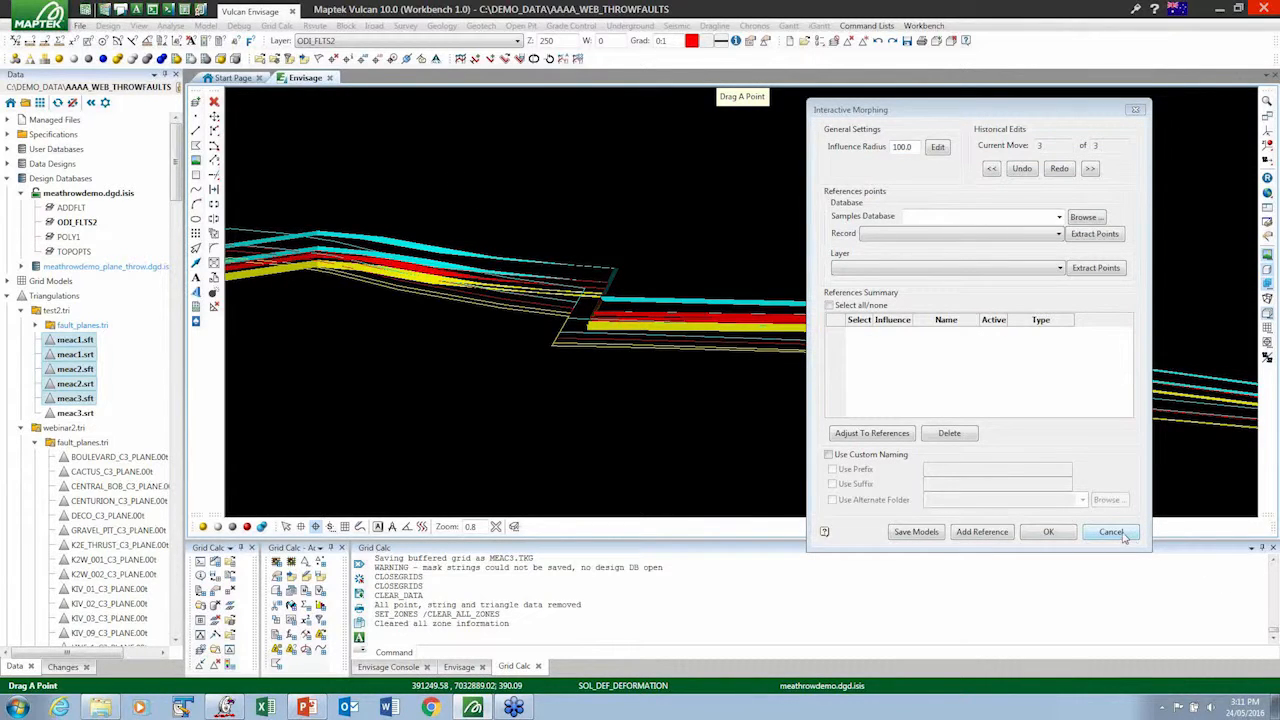
{"action": "left_click", "coordinate": [1122, 535]}
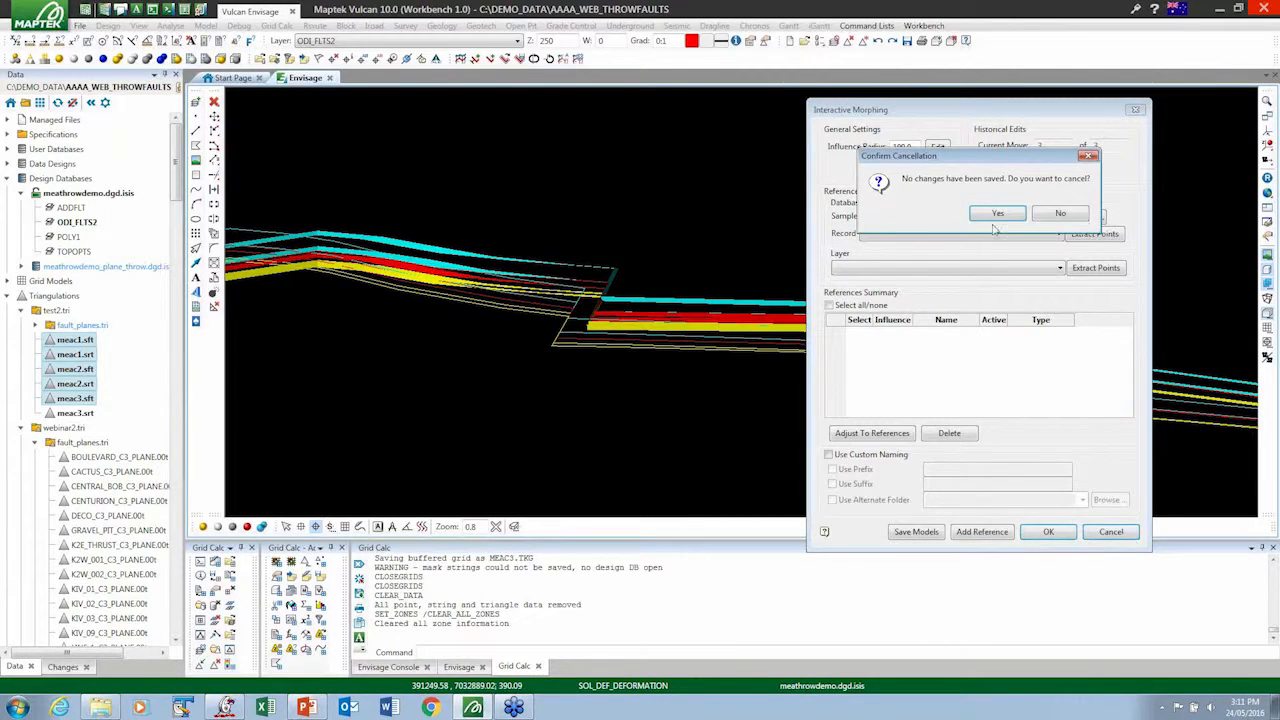
{"action": "left_click", "coordinate": [996, 217]}
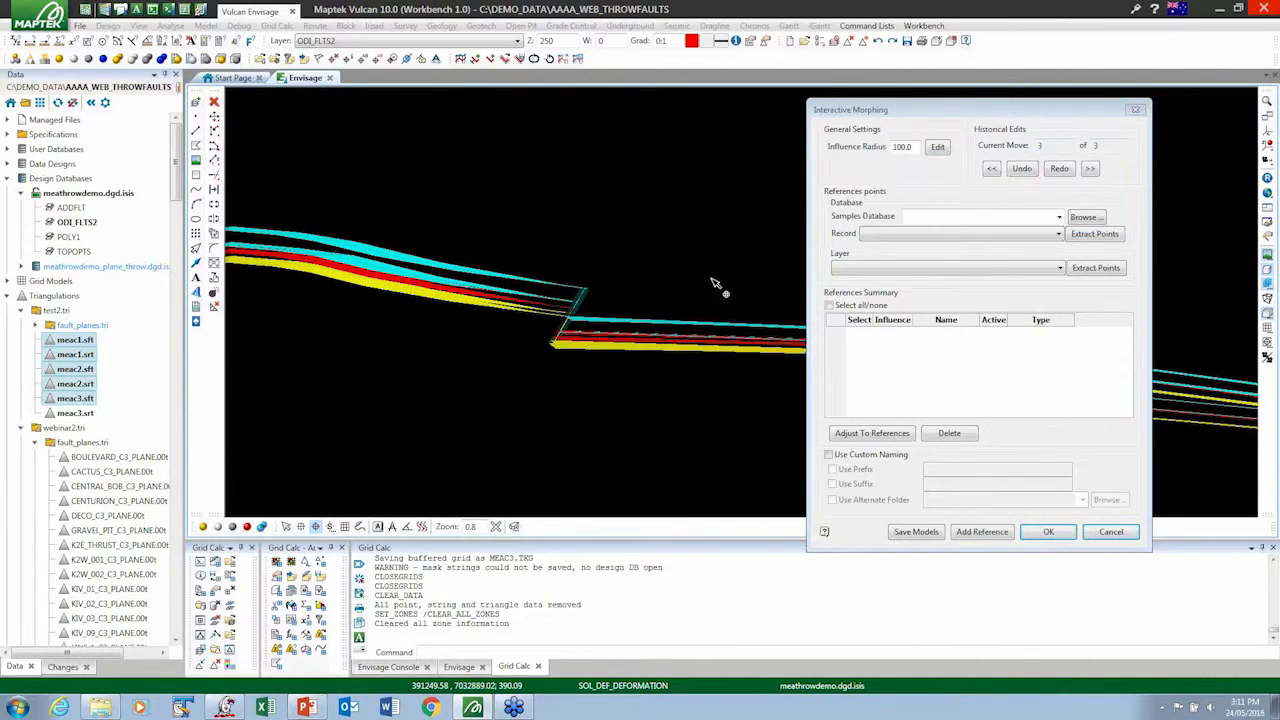
- Switch to the PowerPoint presentation to show its closing slide
{"action": "left_click", "coordinate": [309, 708]}
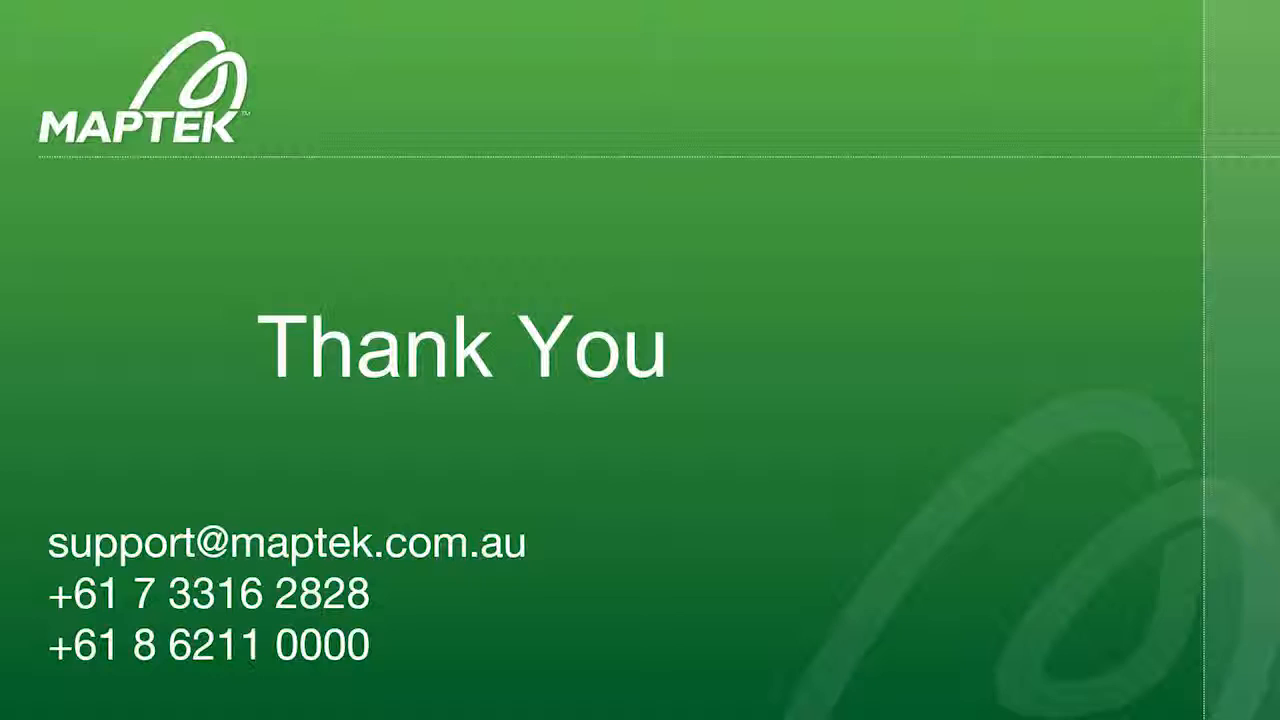